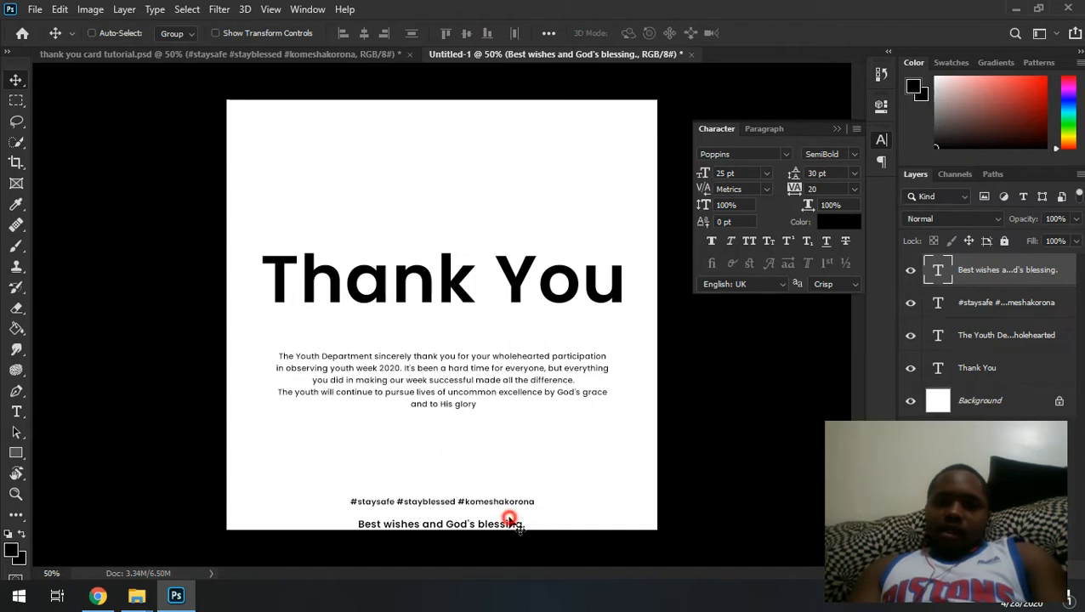
Move the "Best wishes and God's blessing." line above the hashtag line, and group the four text layers together
drag(510, 521, 512, 454)
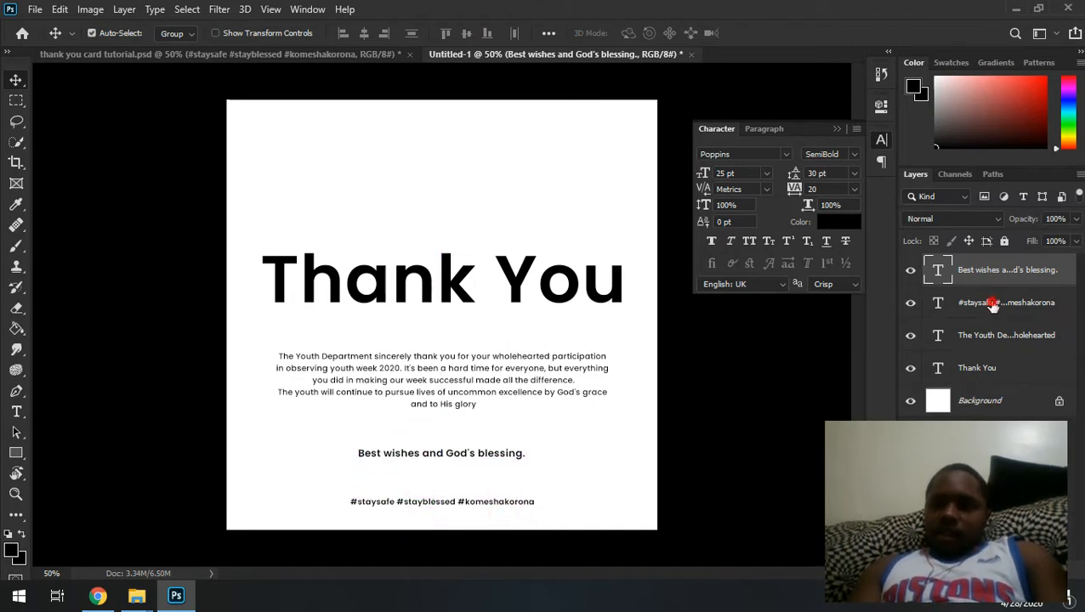
shift+click(991, 304)
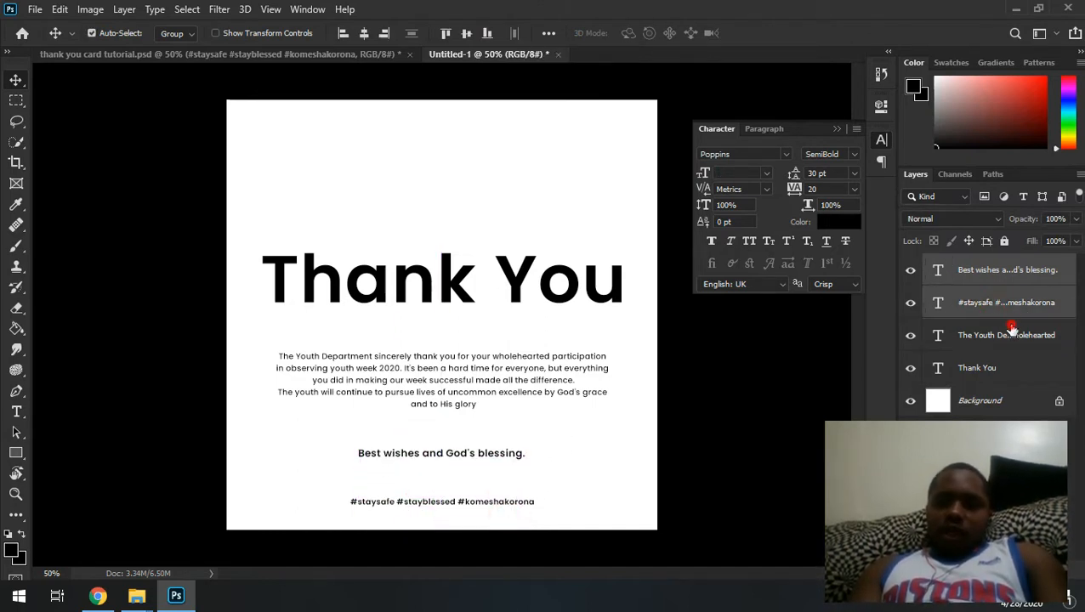
shift+click(1012, 334)
shift+click(1014, 369)
key(ctrl+g)
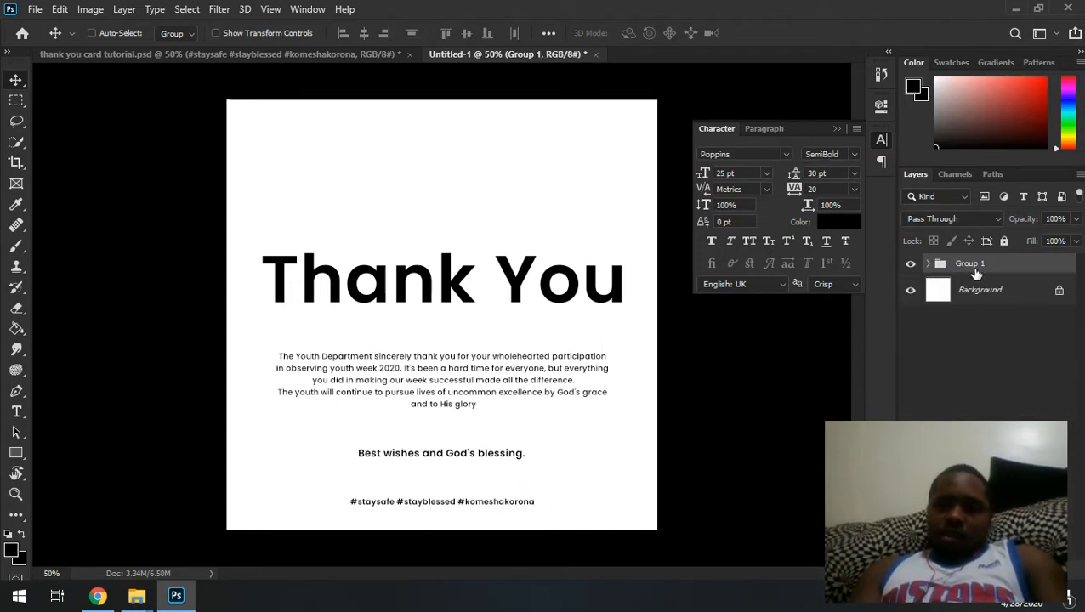
Rename the new text layer group as Details
double_click(970, 263)
text(tex)
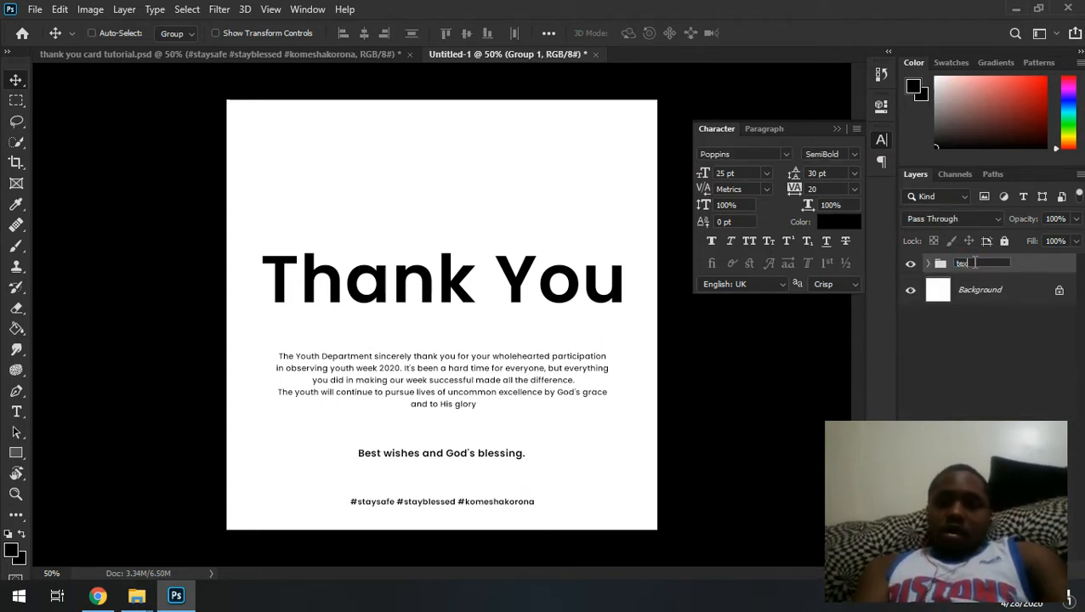
text(ta)
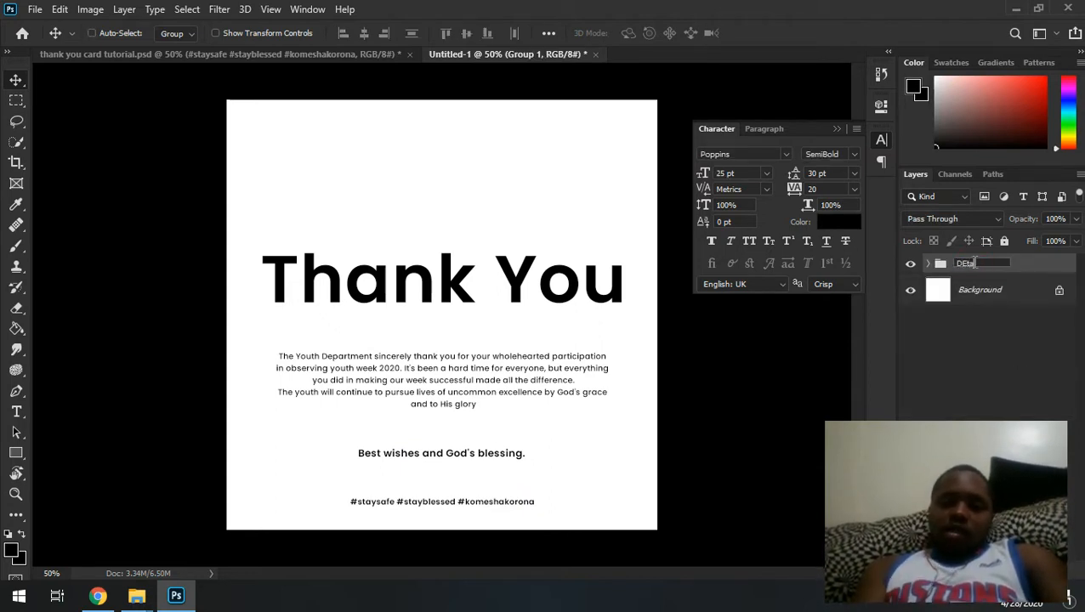
text(ils)
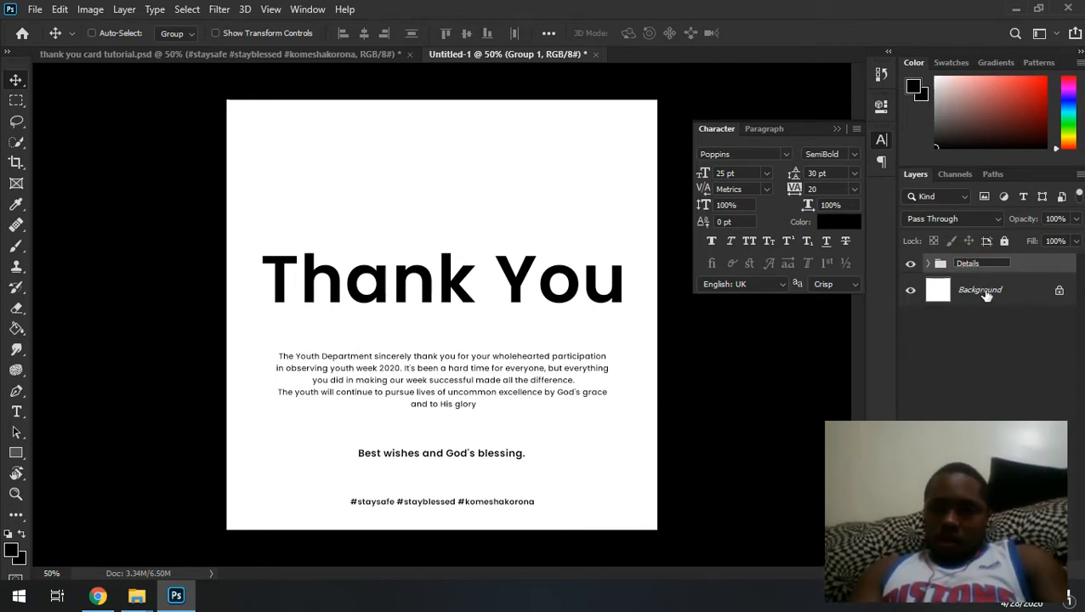
click(967, 289)
Reorder the layers inside the Details group to Thank You, the Youth Department paragraph, the best wishes line, then the hashtags
click(933, 266)
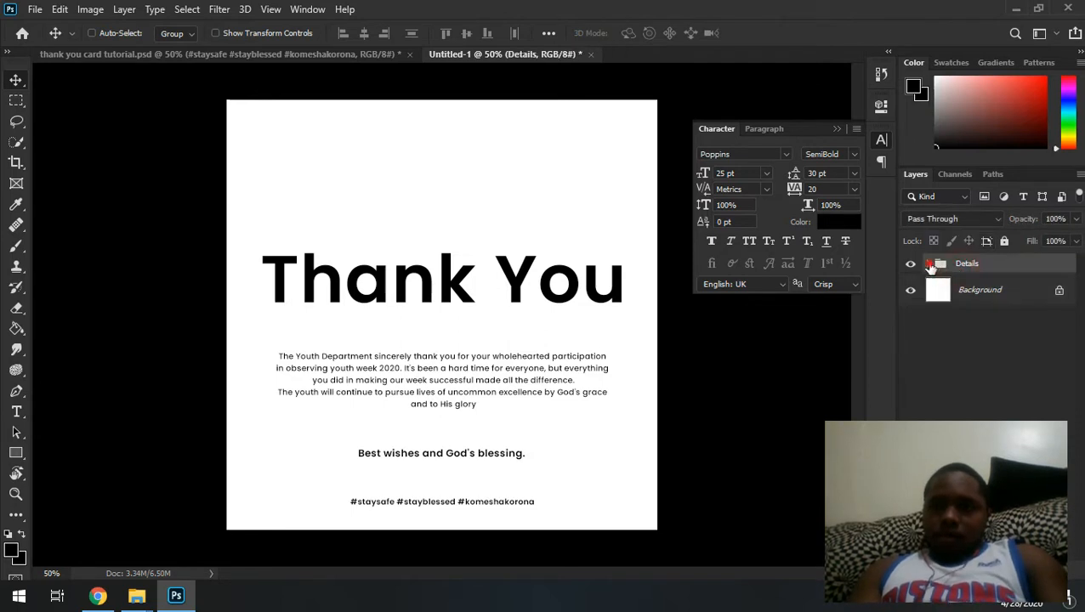
click(930, 265)
drag(1015, 390, 1045, 301)
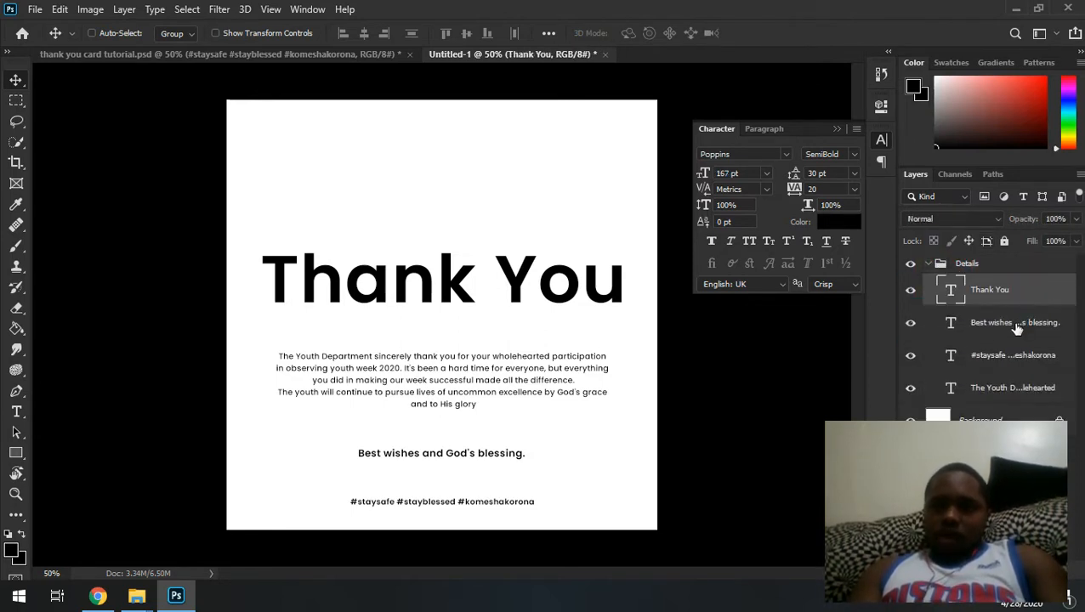
click(1012, 323)
click(1023, 354)
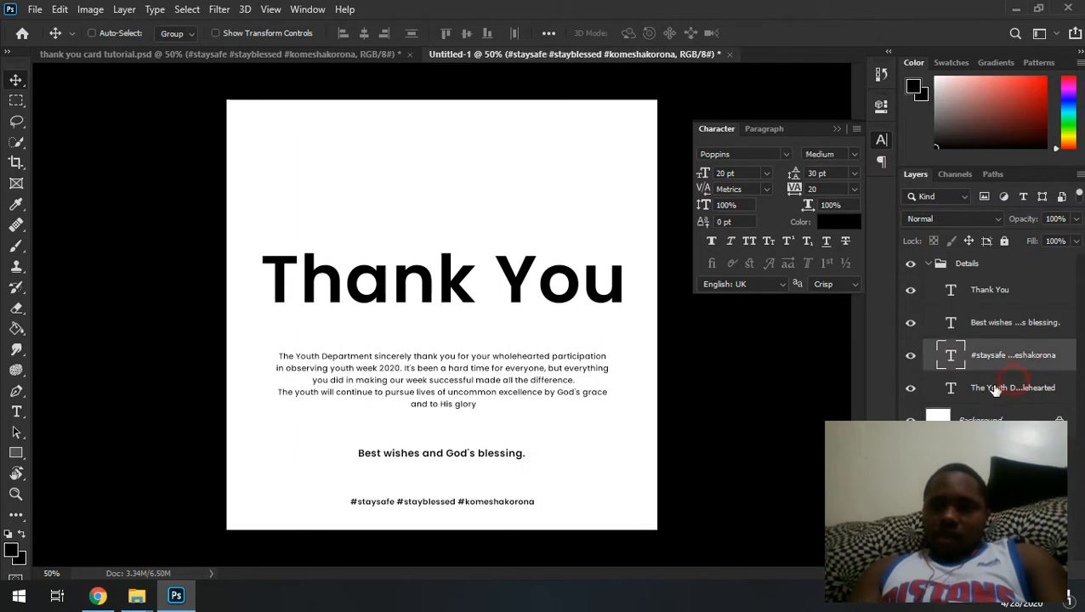
click(1012, 388)
drag(998, 304, 997, 308)
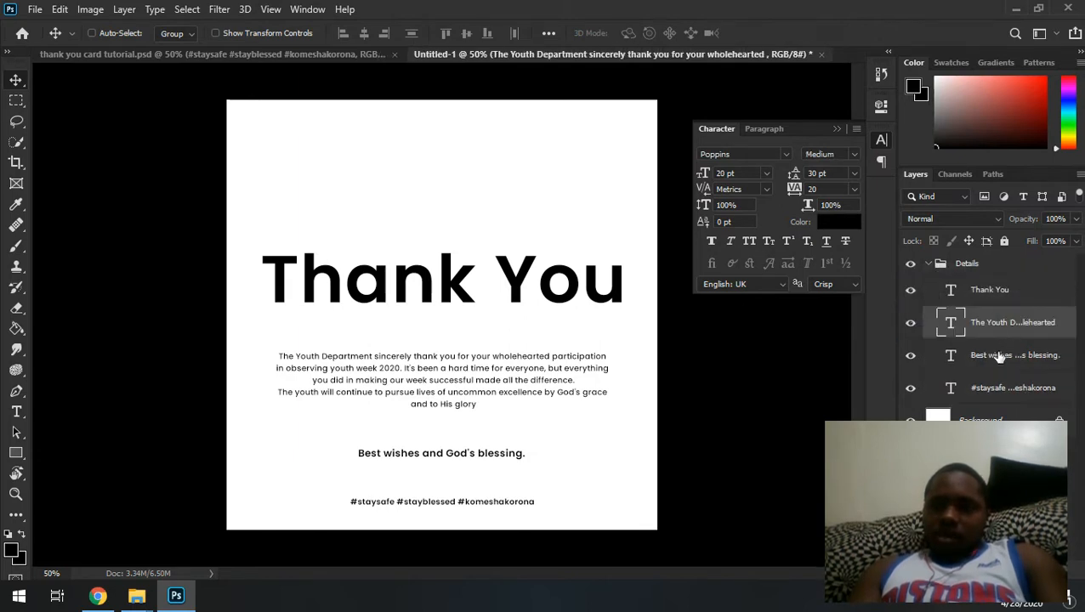
click(997, 356)
click(999, 396)
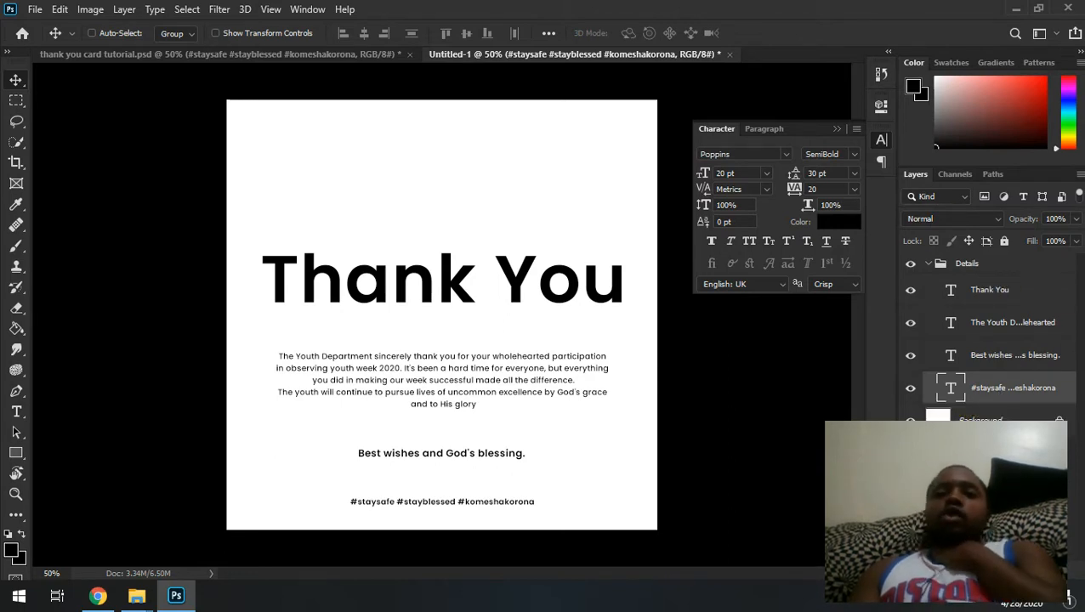
Examine the corner designs and the font of the Thank text in thank you card tutorial.psd, then return to Untitled-1
click(978, 289)
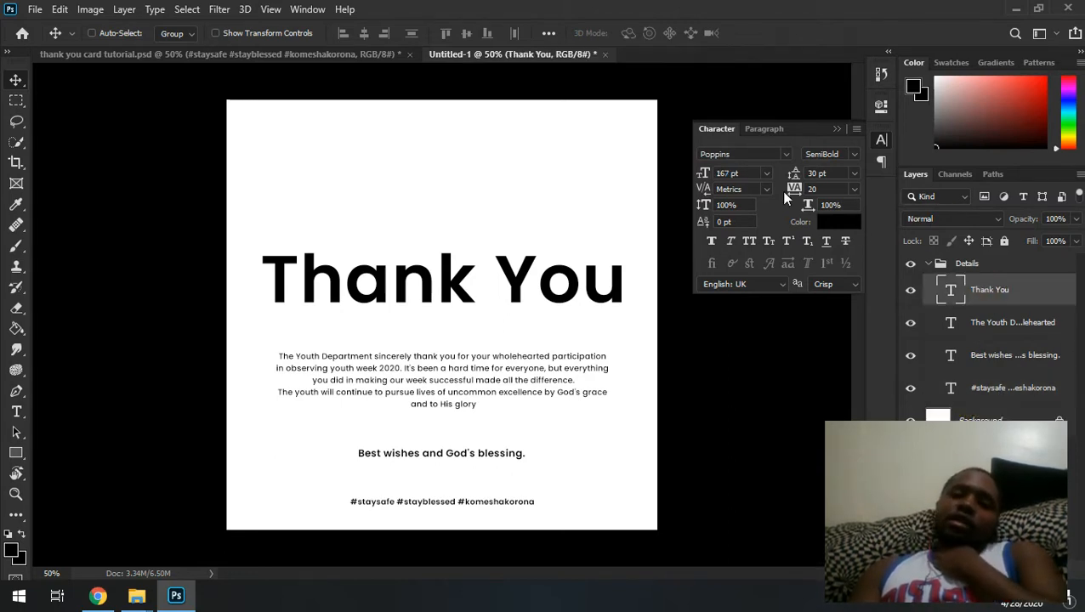
click(294, 54)
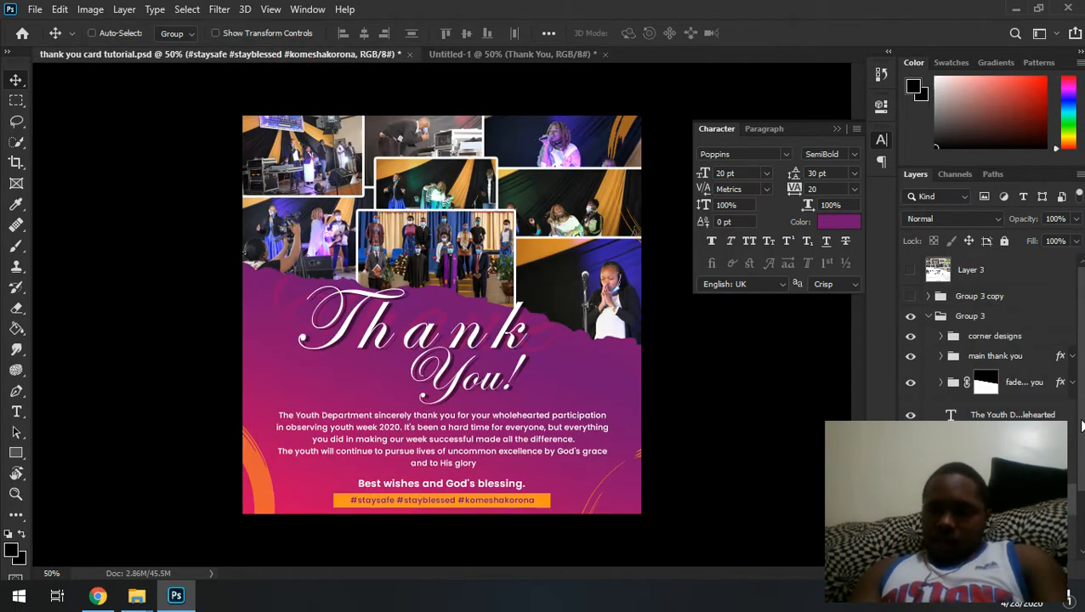
click(910, 337)
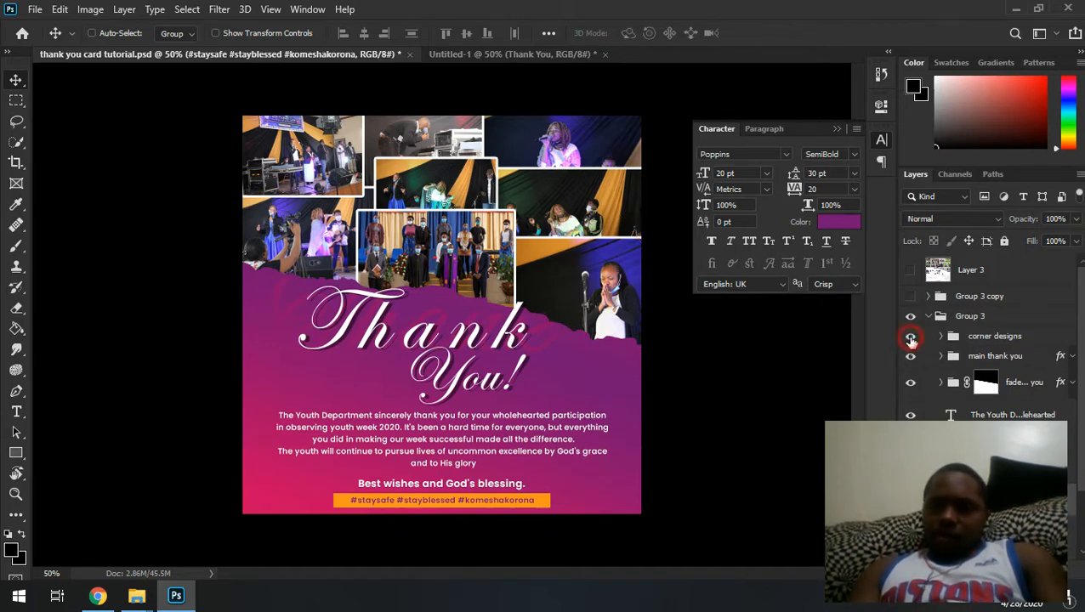
click(911, 336)
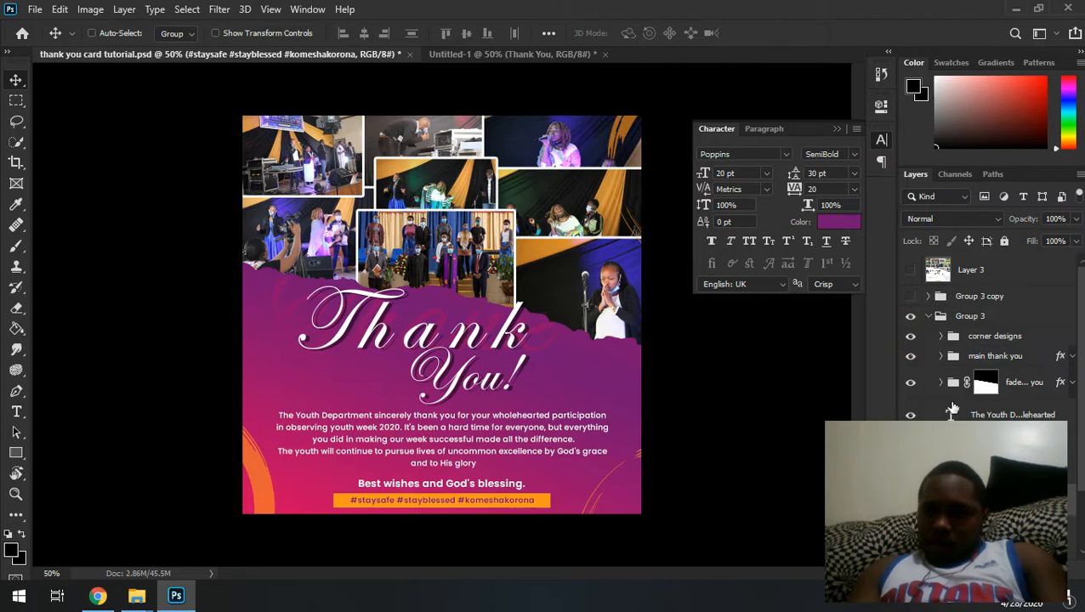
scroll(1083, 406, down, 2)
scroll(1083, 387, up, 2)
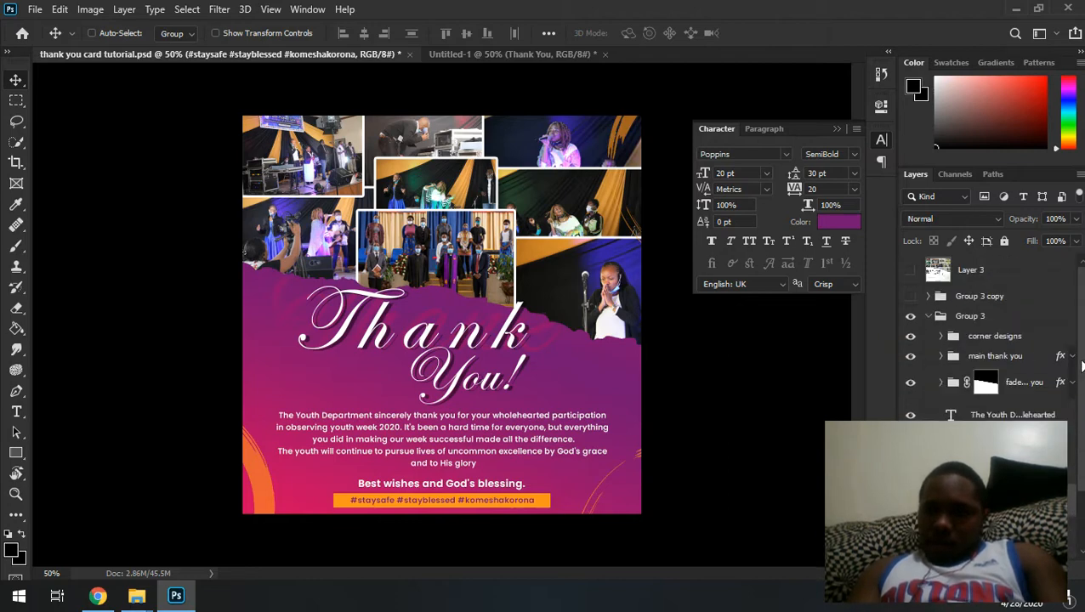
click(941, 356)
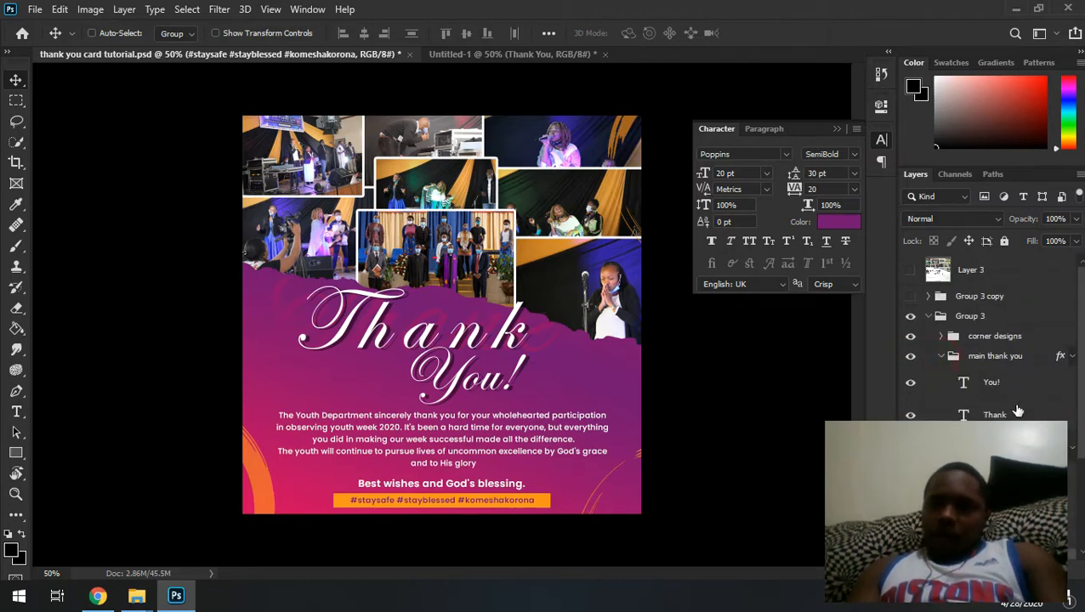
click(1017, 412)
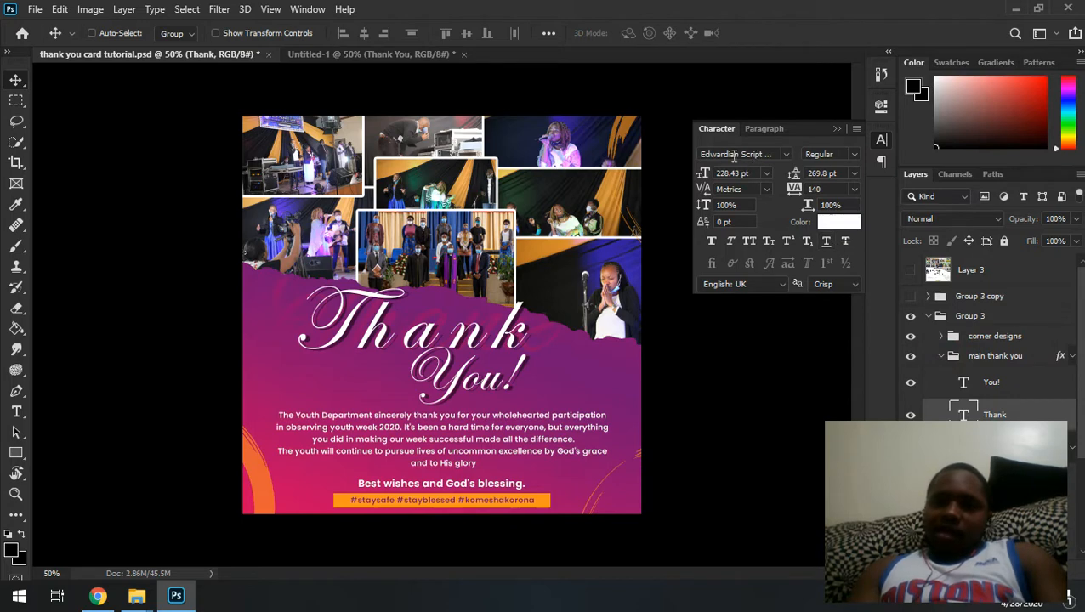
click(413, 56)
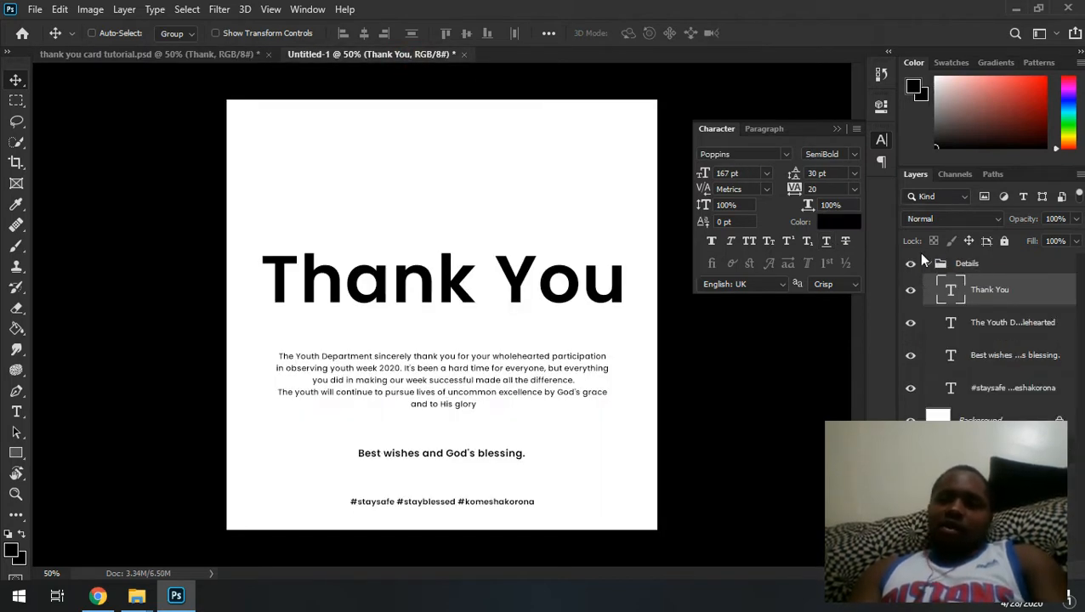
Select the Thank You text layer and dismiss the Internet Download Manager alert
click(1007, 324)
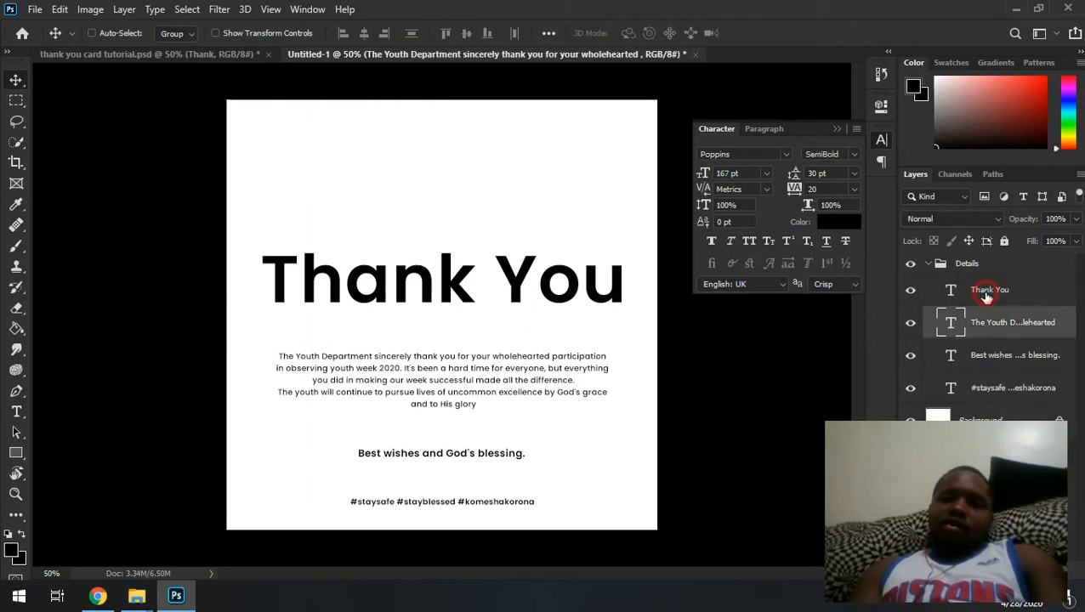
click(986, 296)
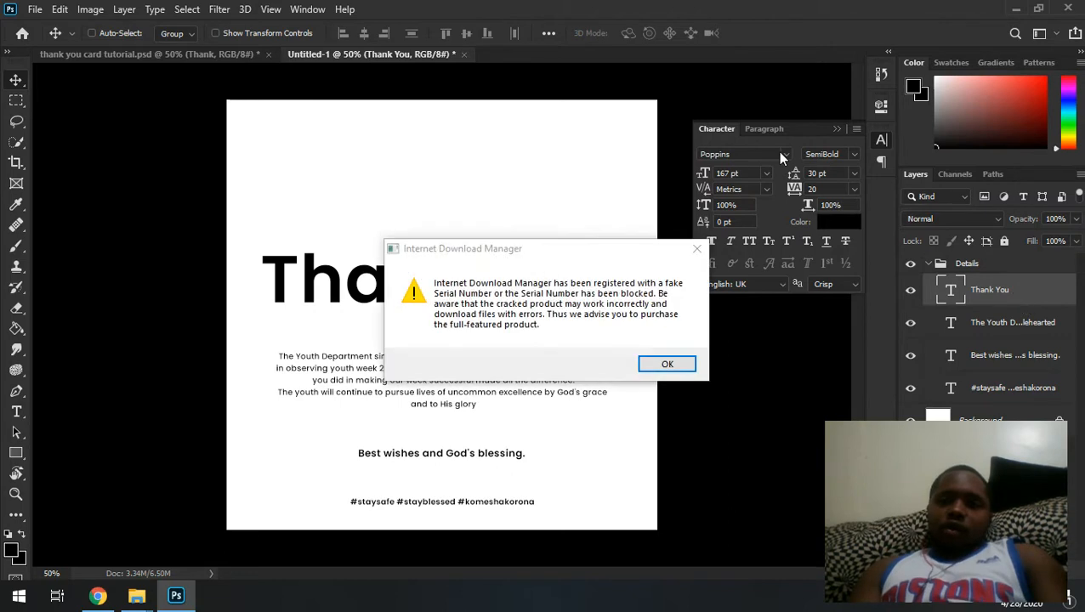
click(670, 363)
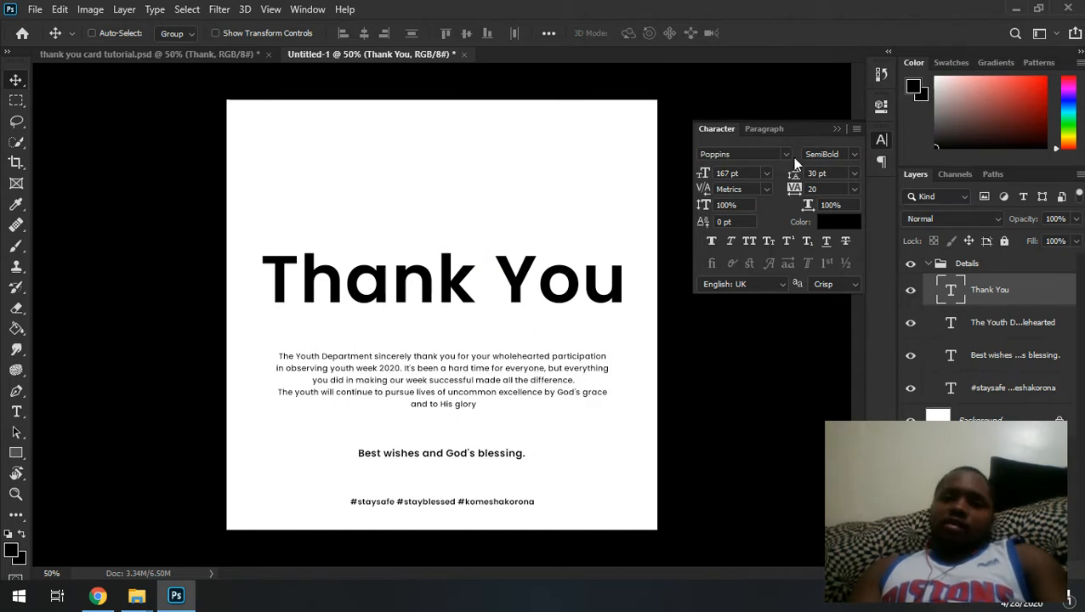
Compare with the reference card, then preview different fonts on the Thank You heading and apply Aguafina Script
click(217, 53)
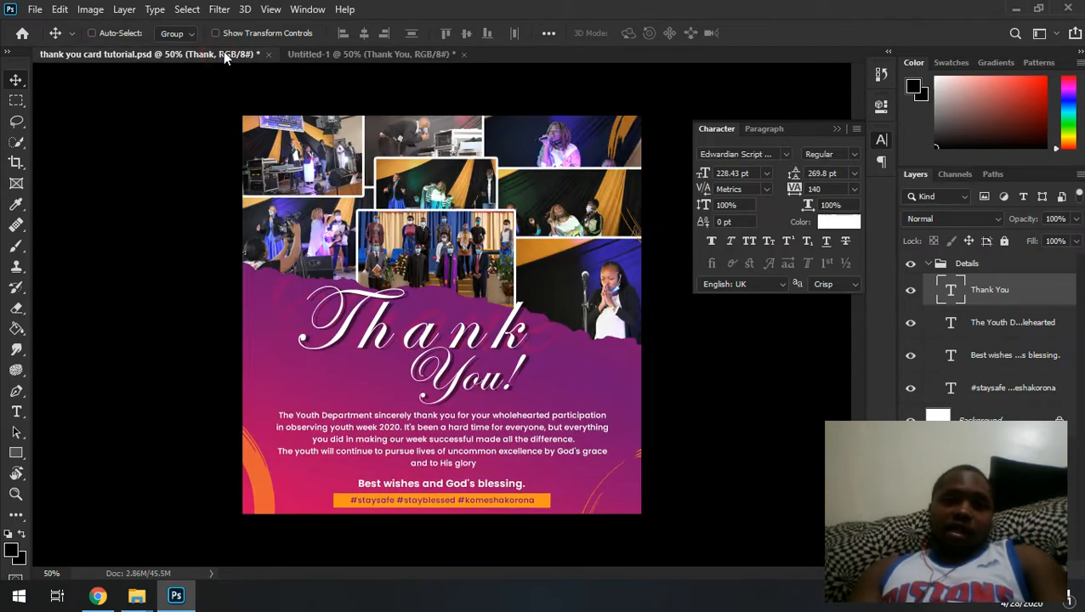
click(362, 54)
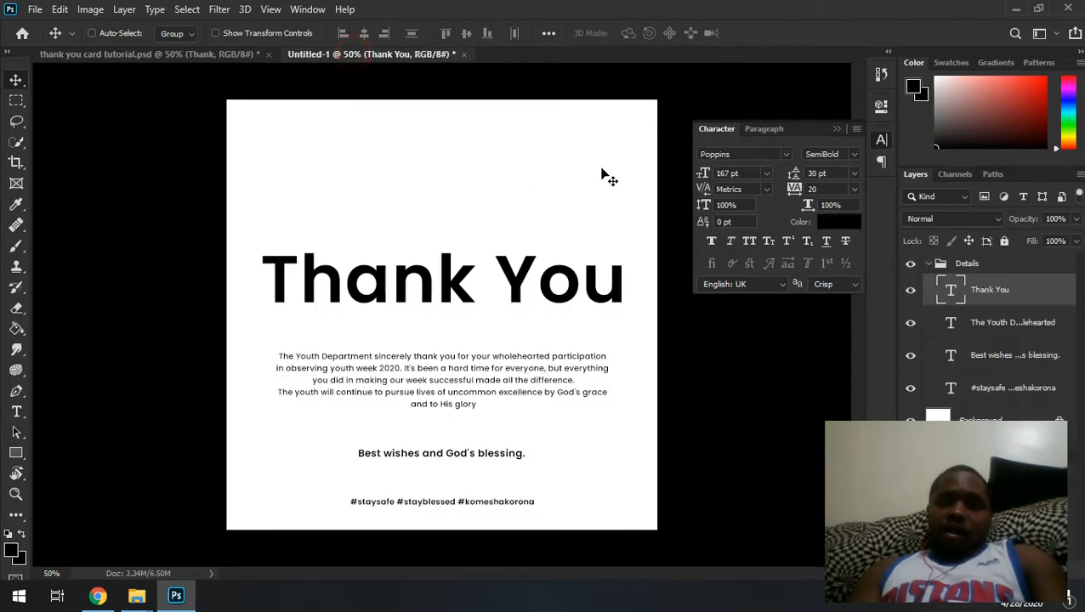
click(982, 322)
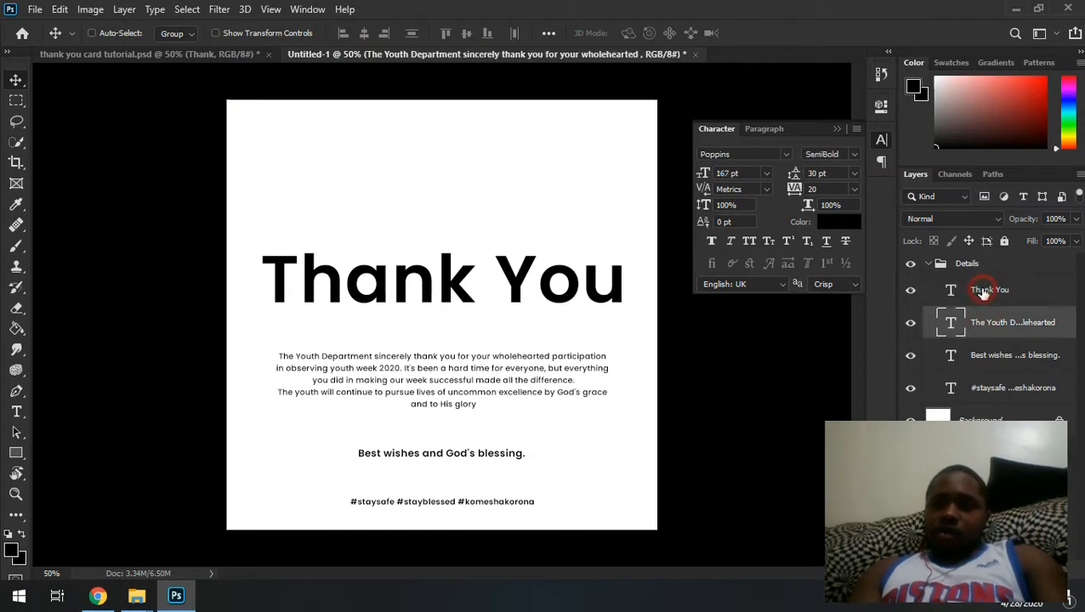
click(986, 290)
click(787, 156)
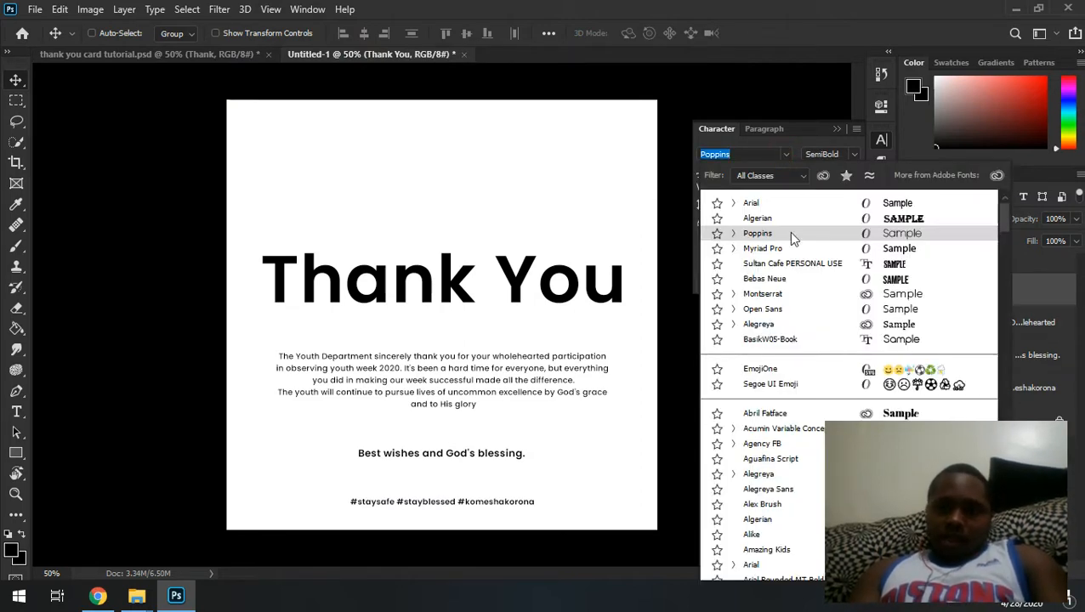
key(Down)
key(Down)
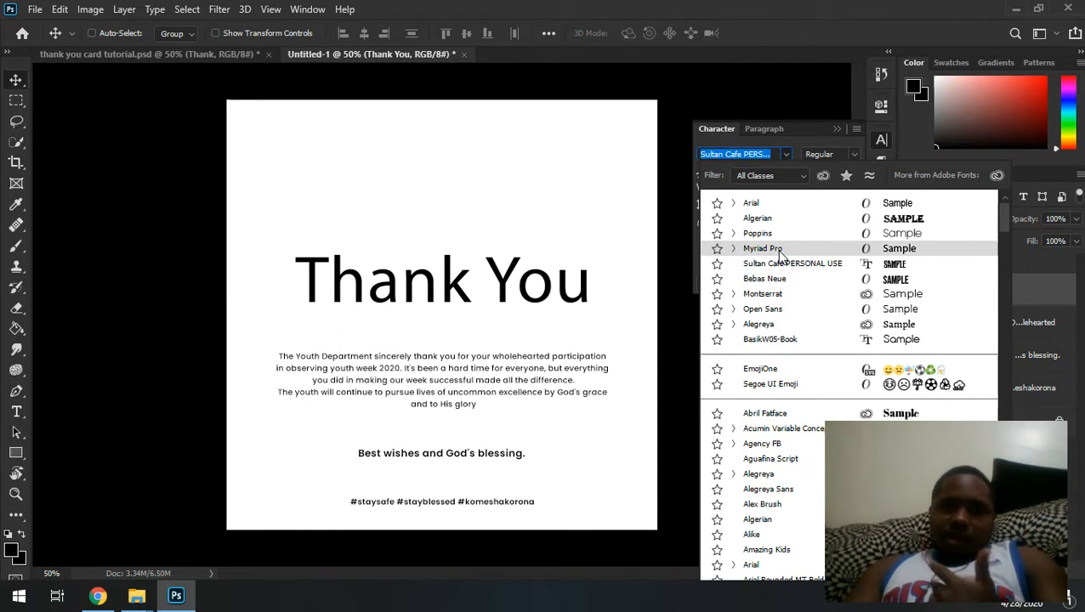
key(Up)
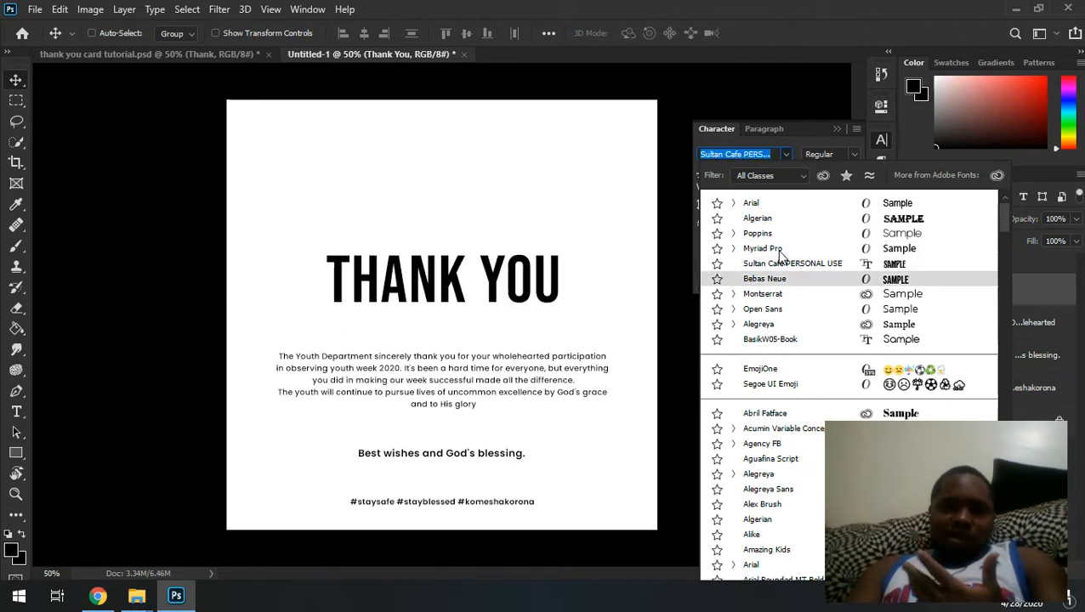
key(Down)
key(Down)
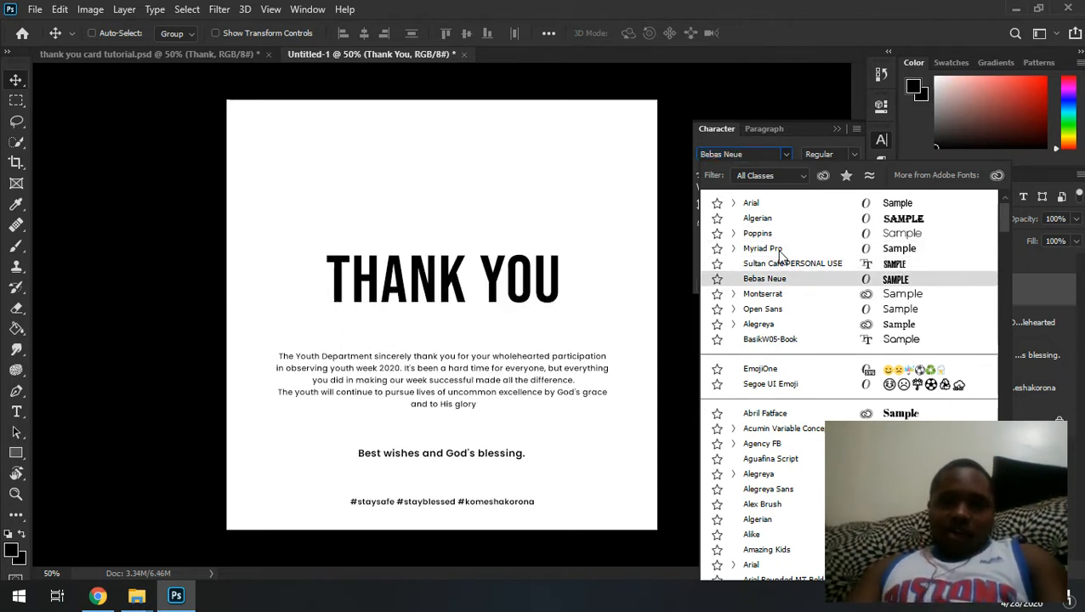
key(Down)
key(Down)
key(Down)
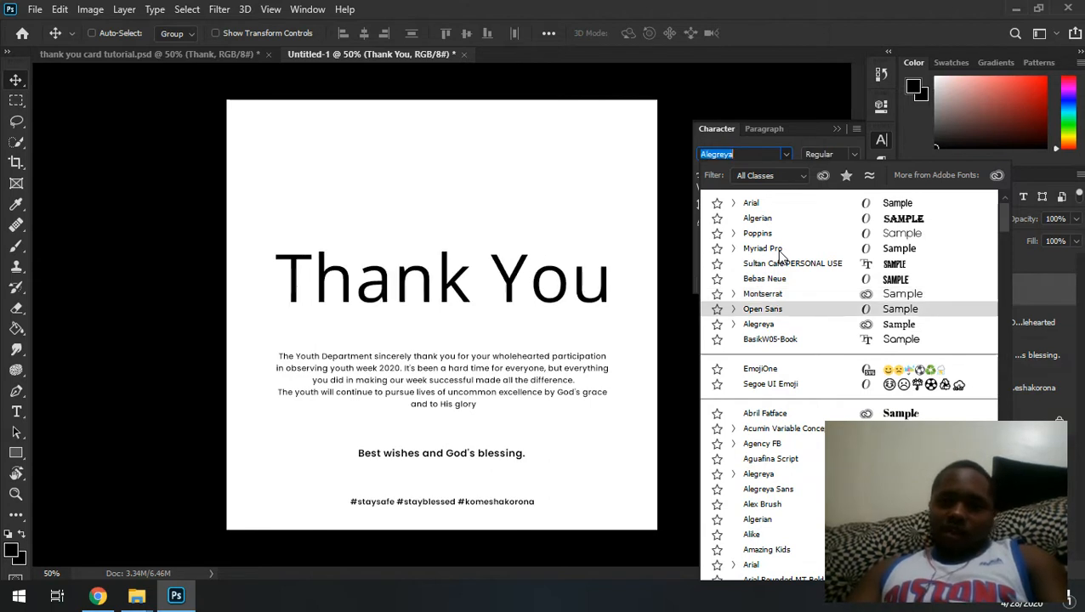
key(Down)
key(Down)
key(Down)
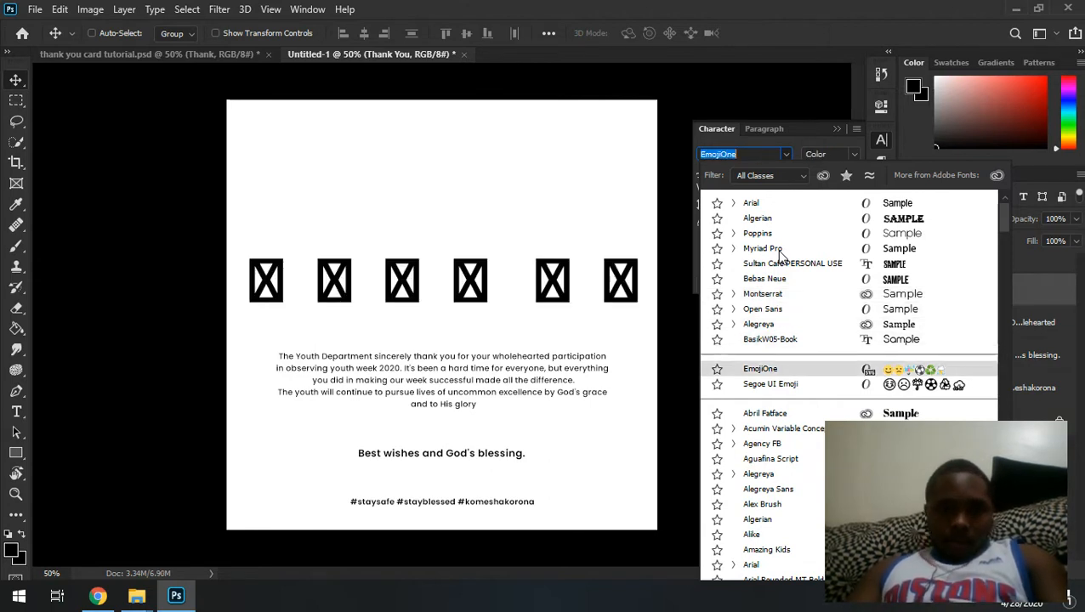
key(Down)
key(Down)
key(Down)
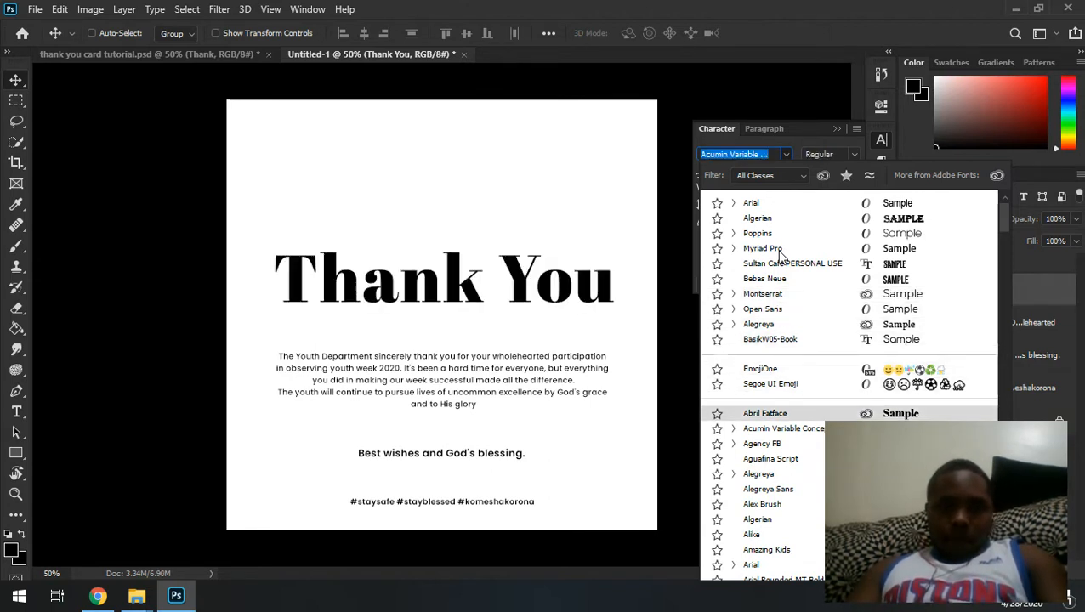
key(Down)
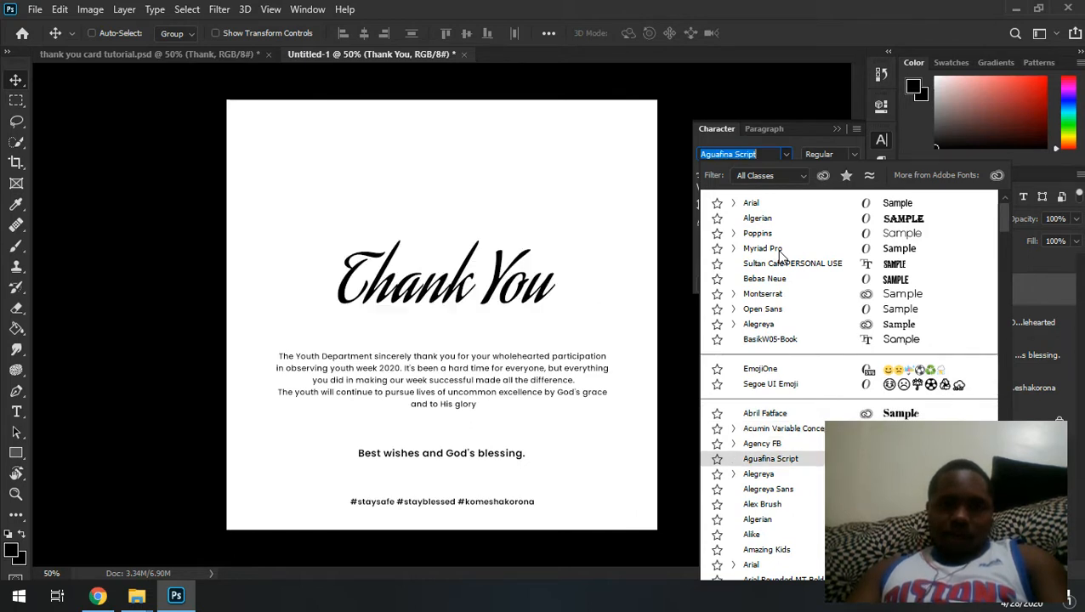
key(Return)
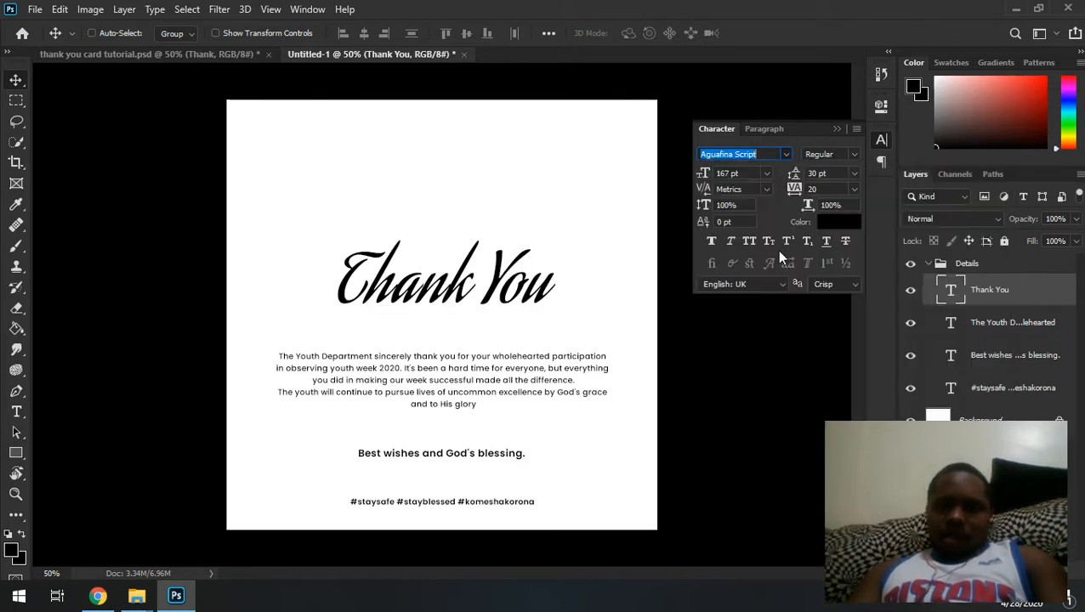
Preview fonts such as Alex Brush, Algerian and Alike on the Thank You heading and apply Amazing Kids
click(784, 153)
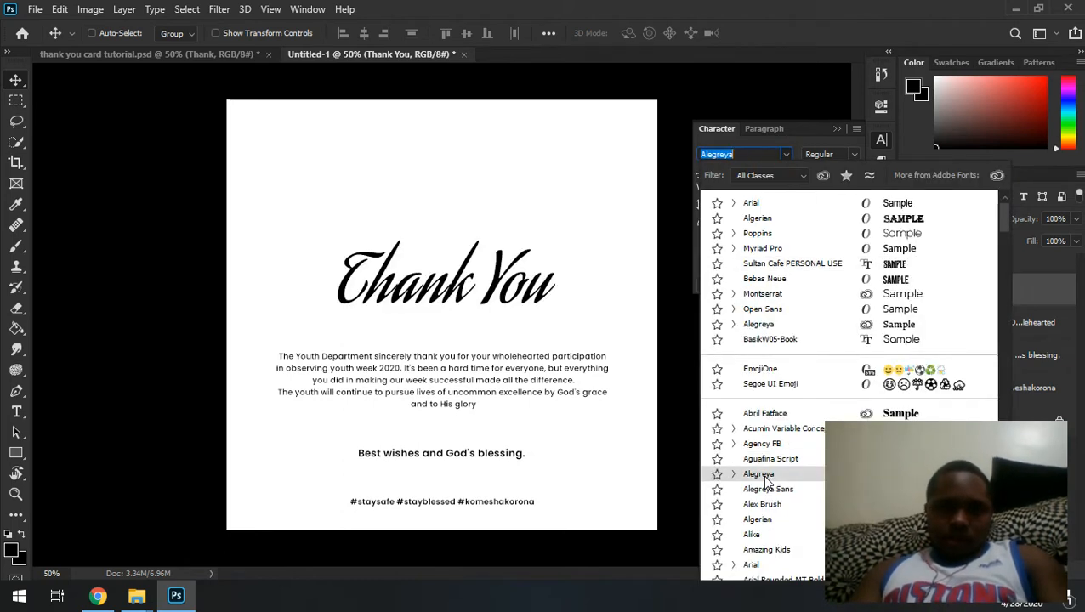
key(Down)
key(Down)
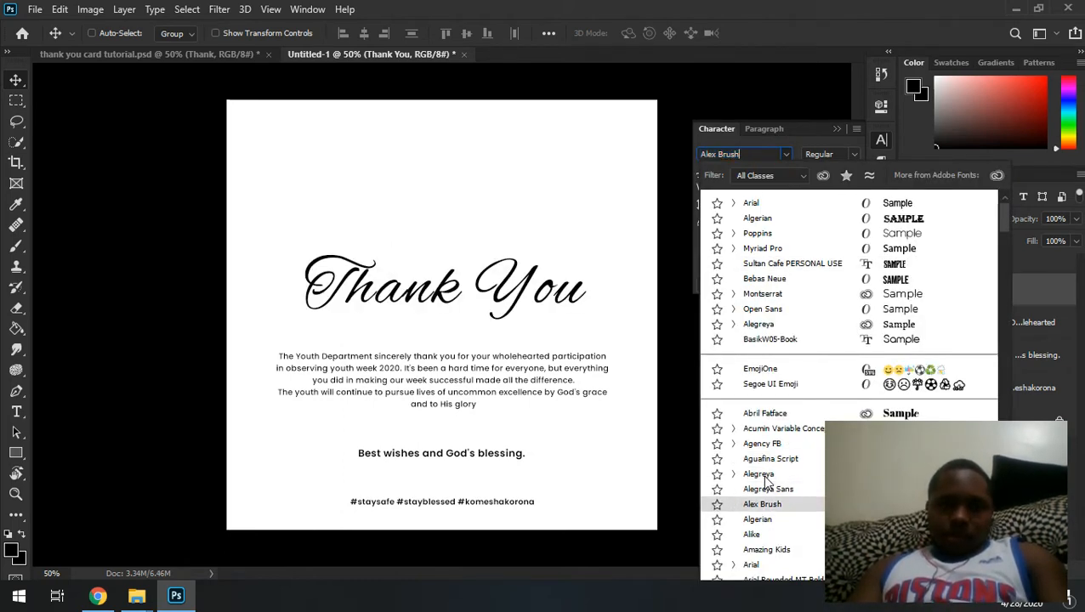
key(Down)
key(Up)
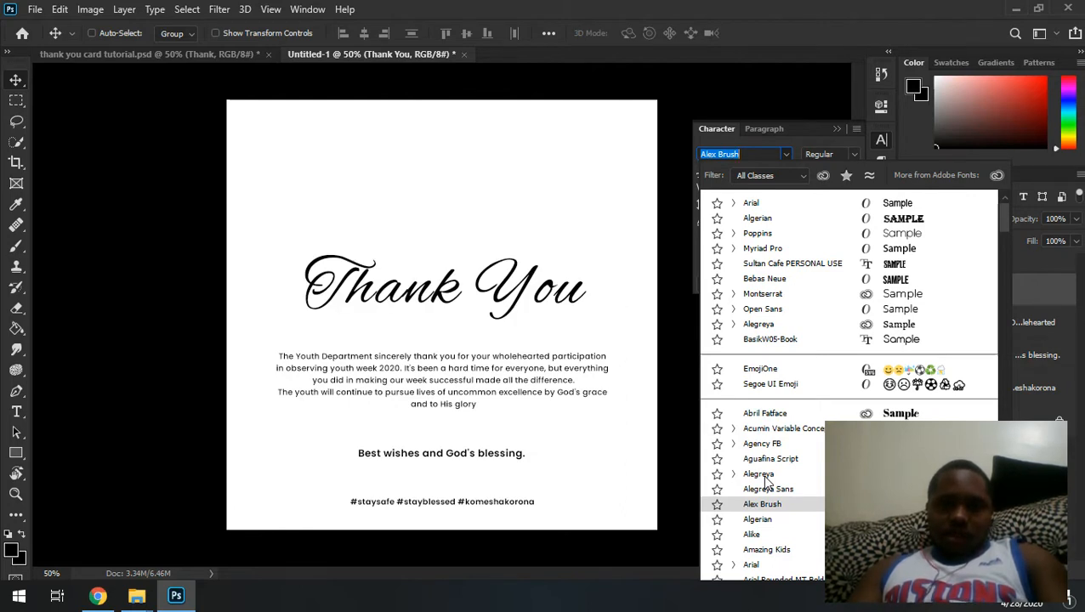
key(Down)
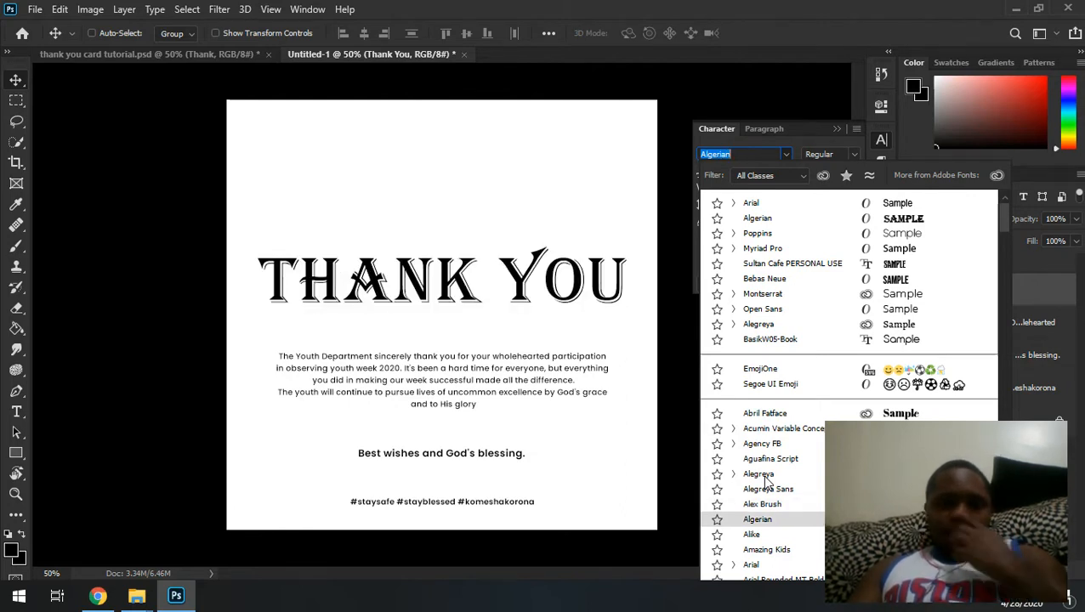
key(Up)
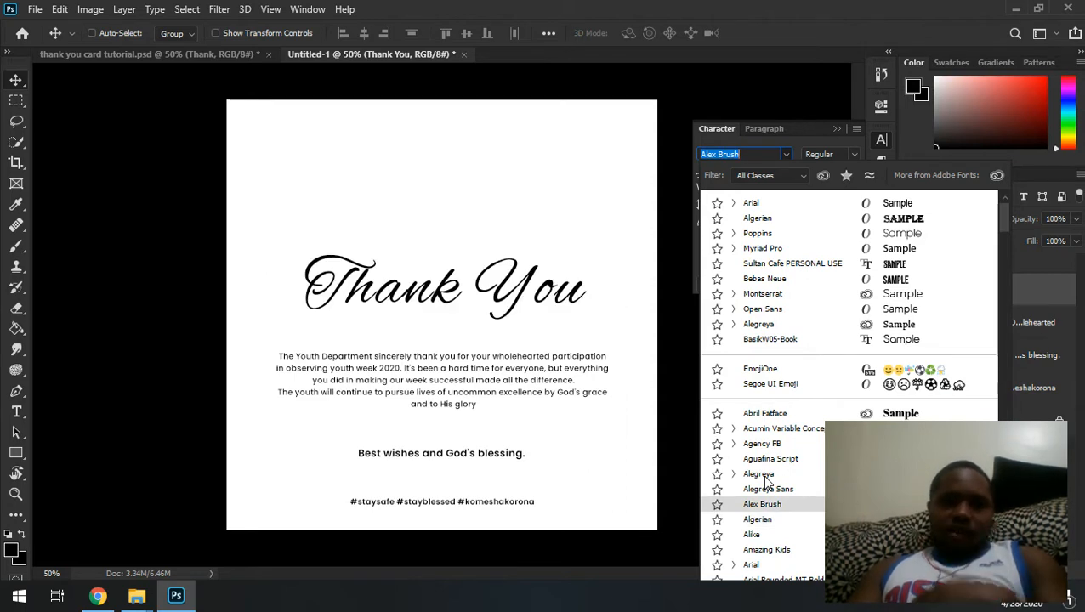
key(Down)
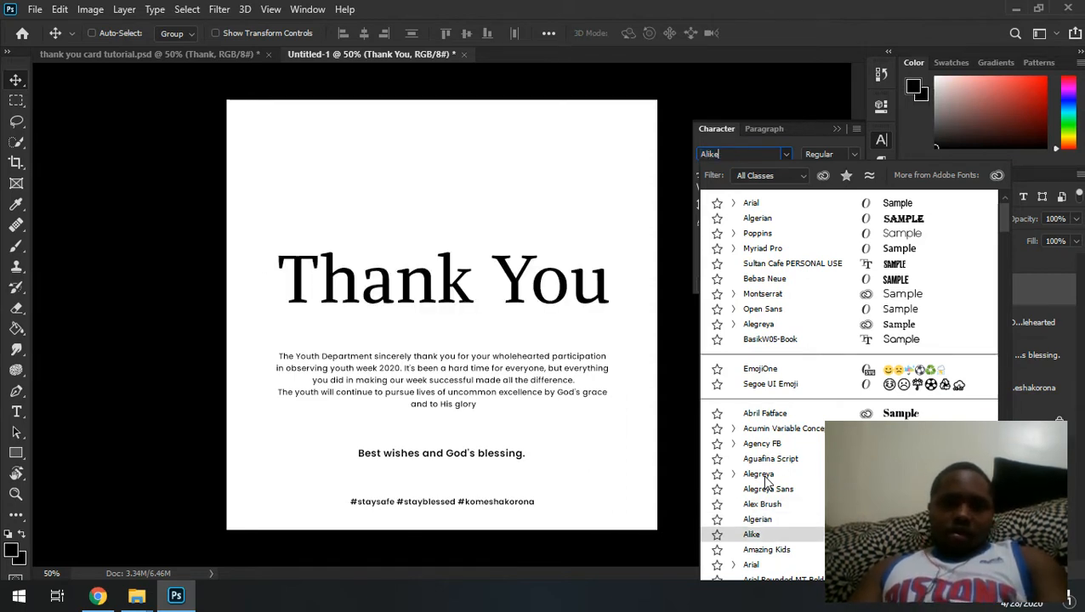
key(Down)
key(Down)
key(Up)
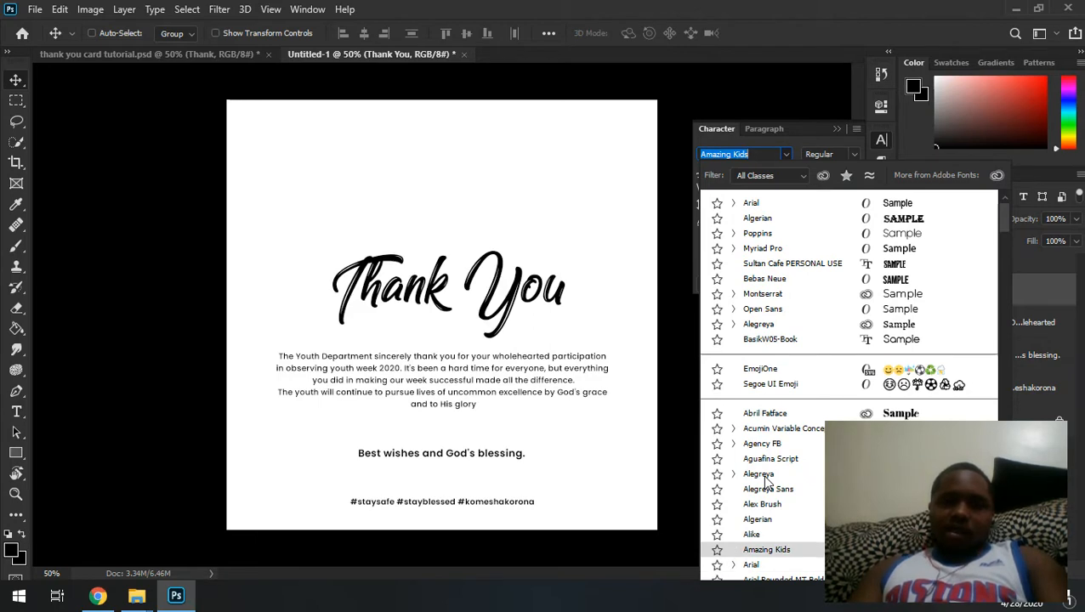
key(Return)
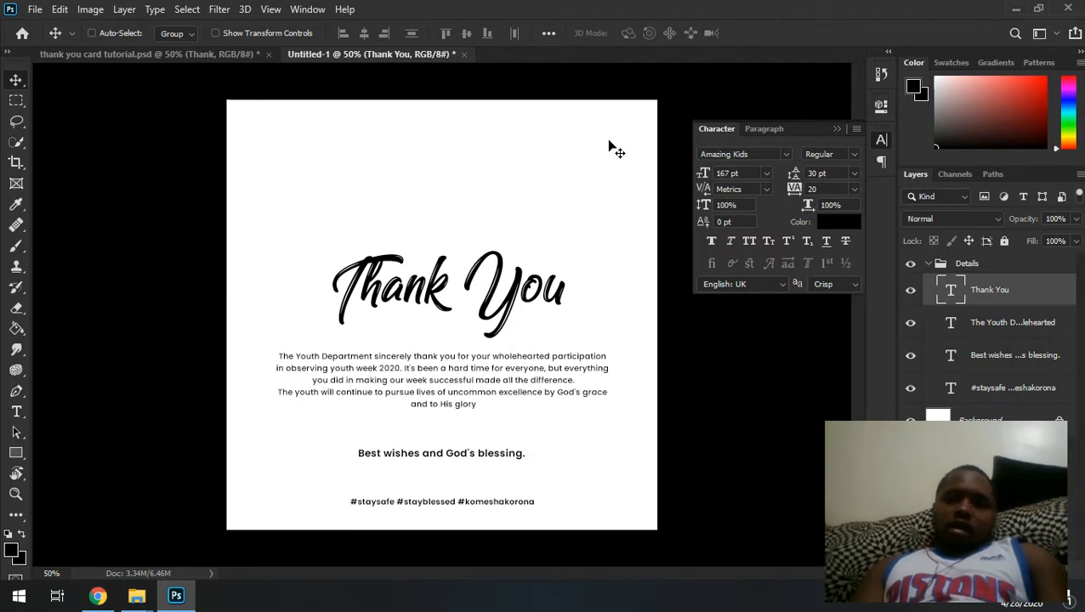
Set the Thank You heading's font size to 270 pt and centre it horizontally on the Background layer
drag(702, 173, 736, 171)
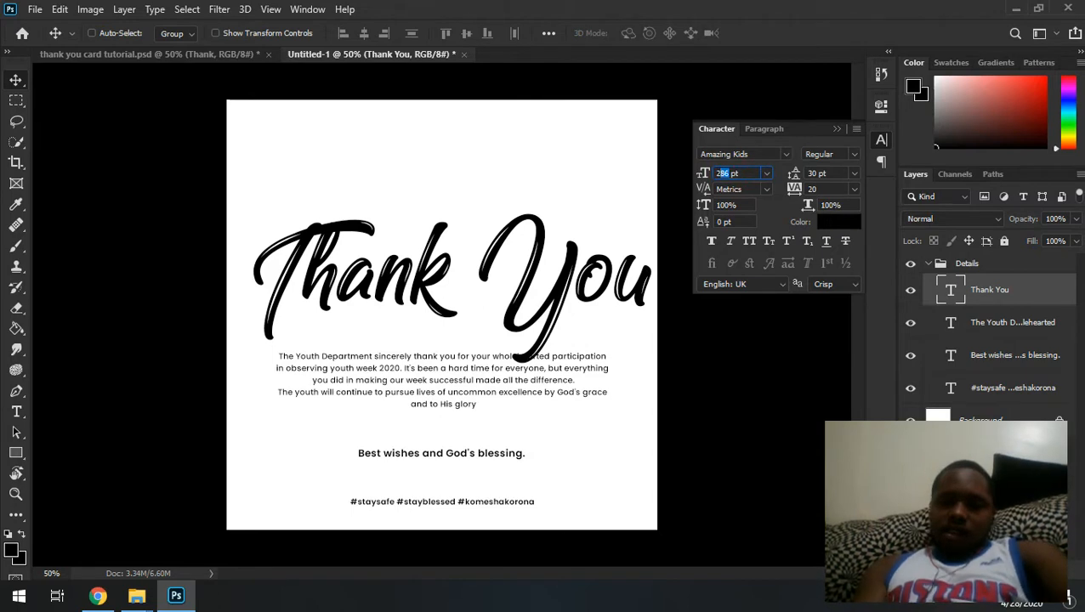
text(270)
key(Return)
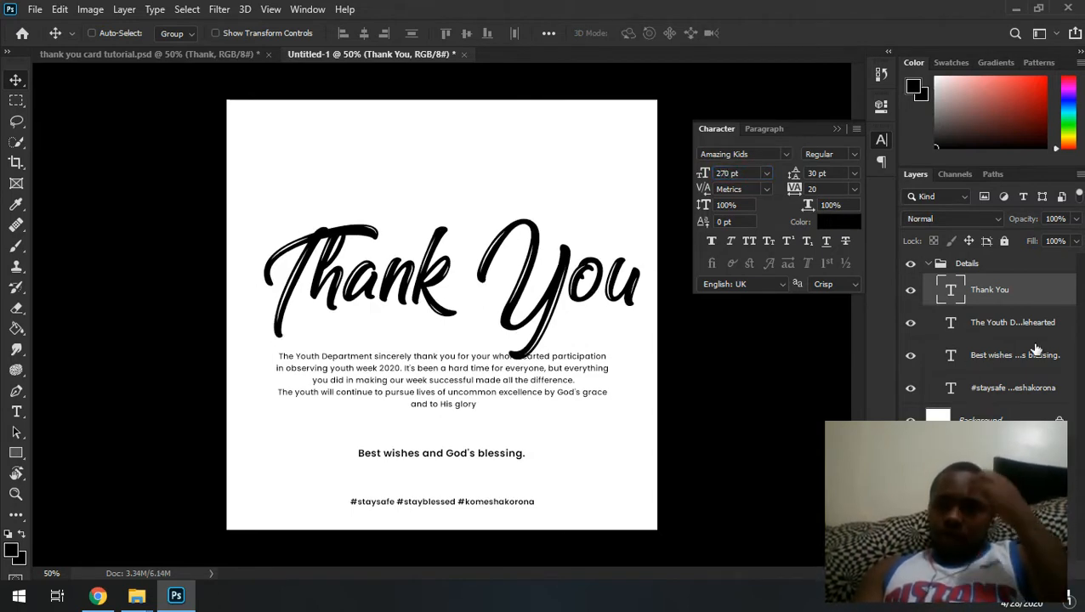
click(986, 418)
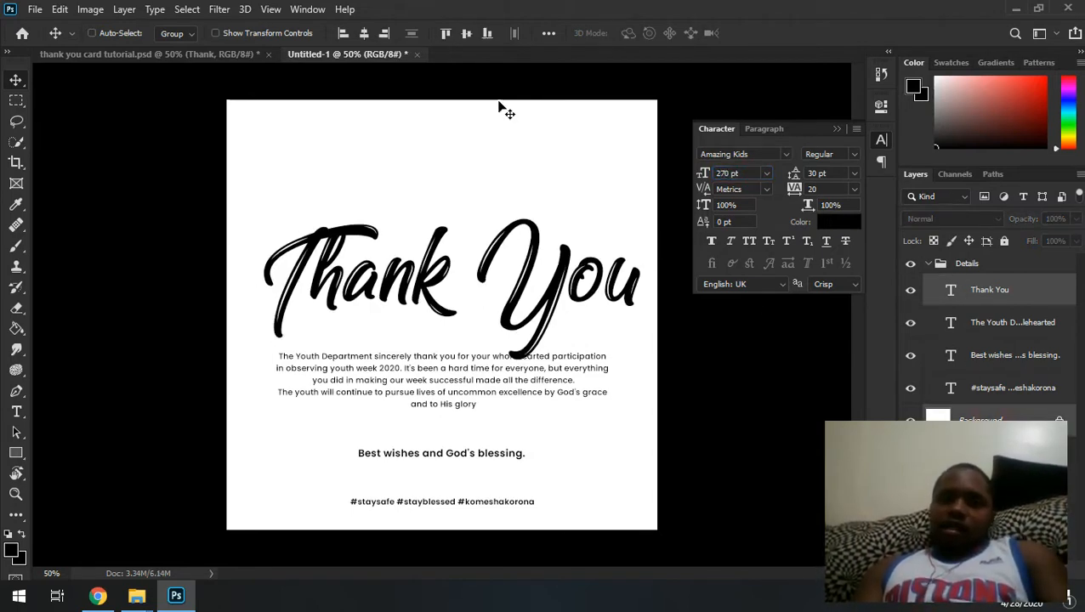
click(364, 34)
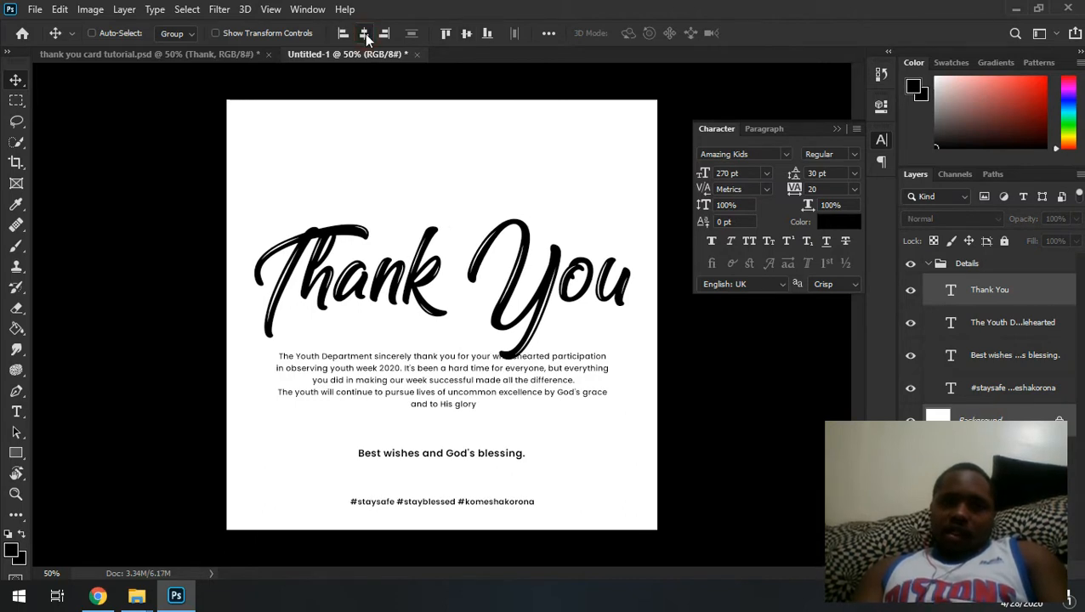
click(836, 129)
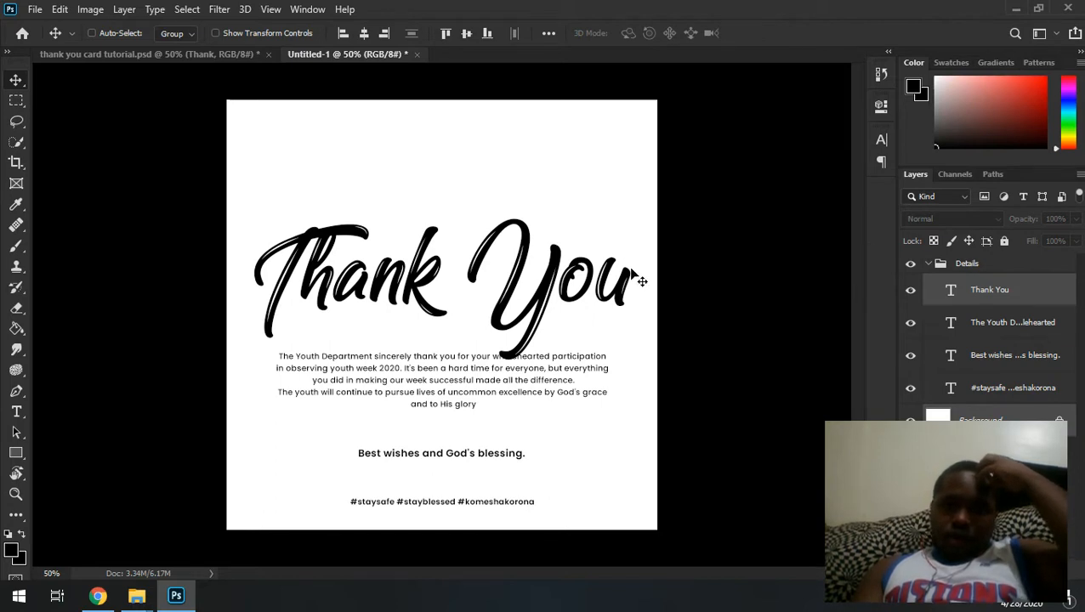
Check the layout in thank you card tutorial.psd, then move the Youth Department paragraph in Untitled-1 down clear of the heading
click(230, 51)
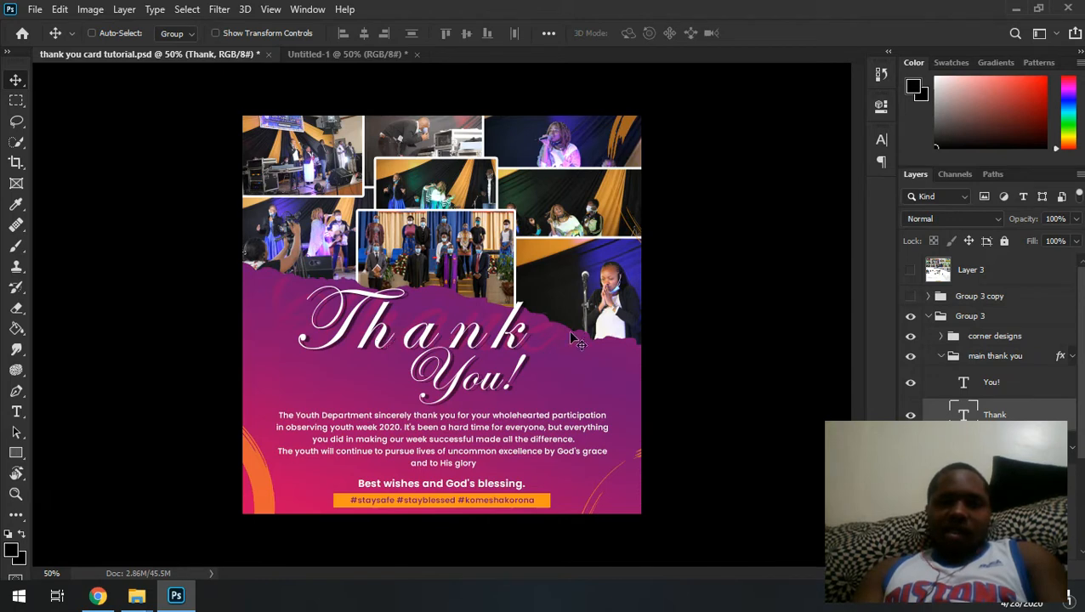
click(334, 54)
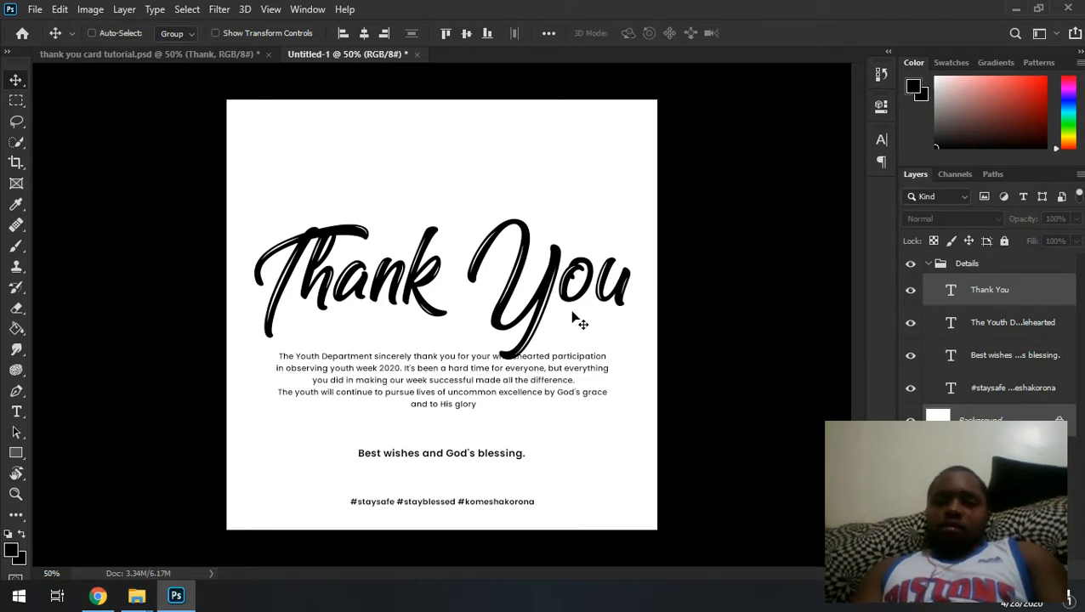
click(1013, 323)
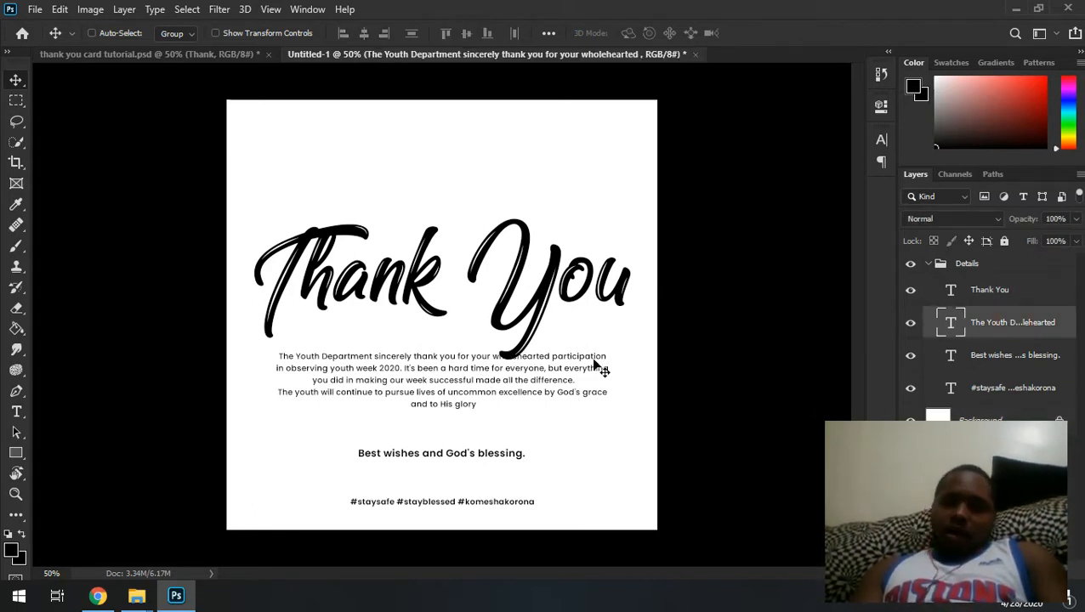
click(539, 380)
drag(540, 380, 541, 399)
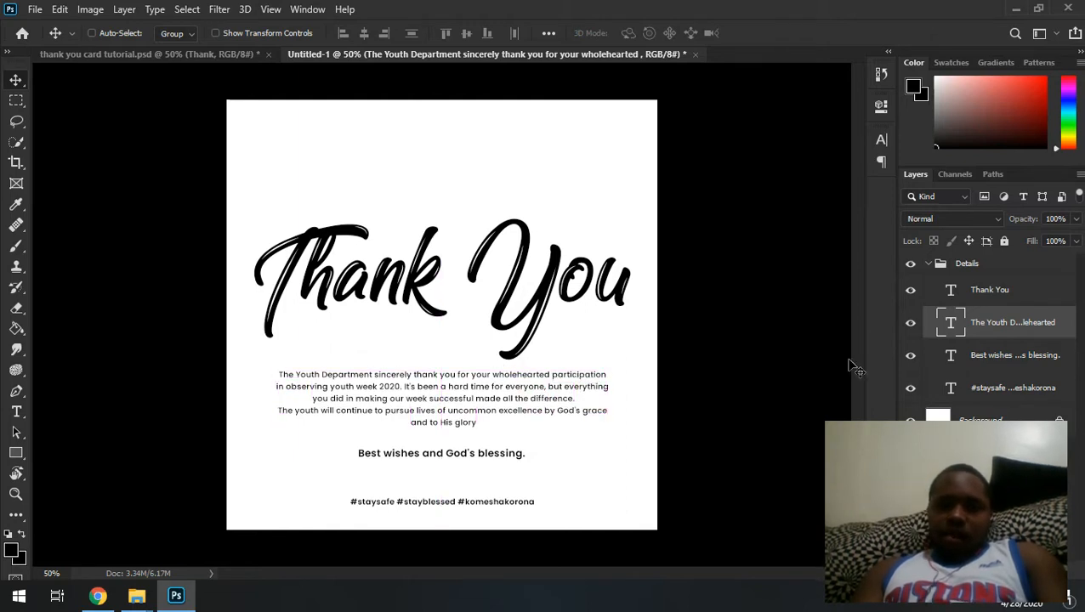
Set the Youth Department paragraph to Poppins SemiBold at 20 pt
click(883, 143)
click(853, 154)
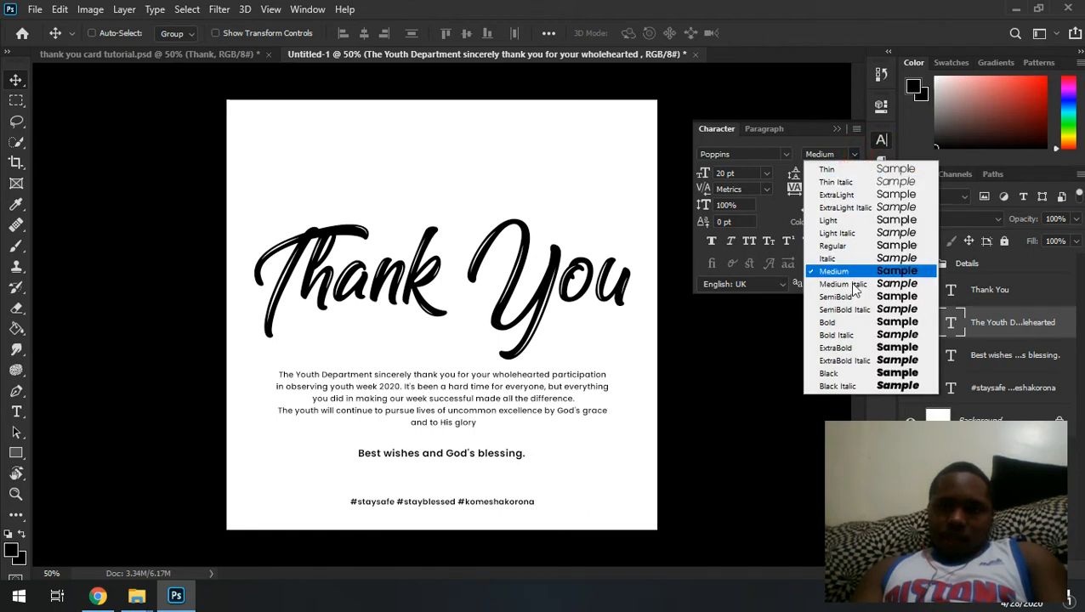
click(843, 296)
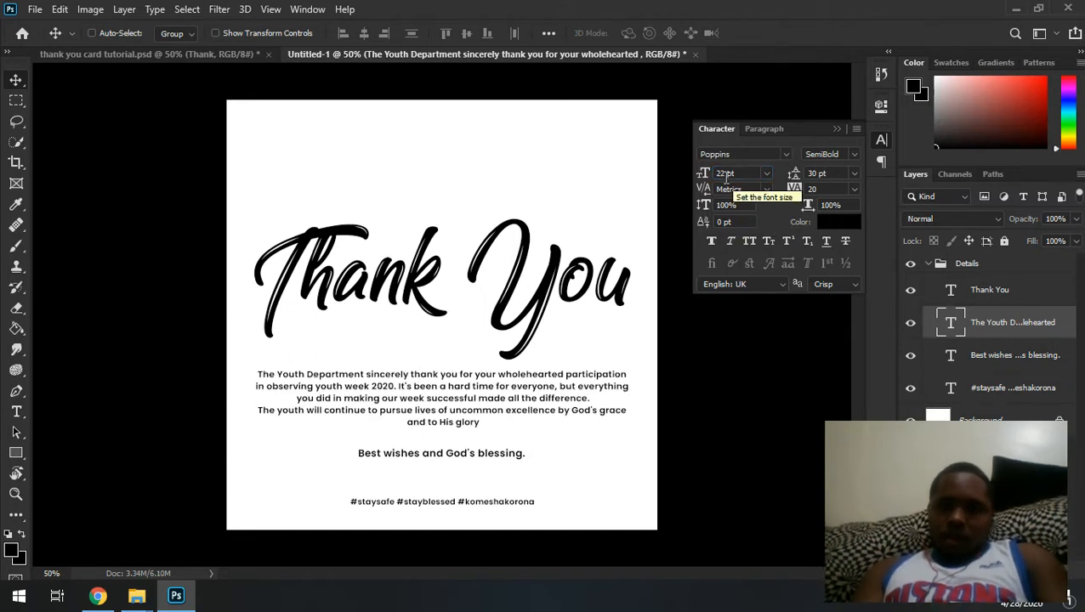
double_click(724, 173)
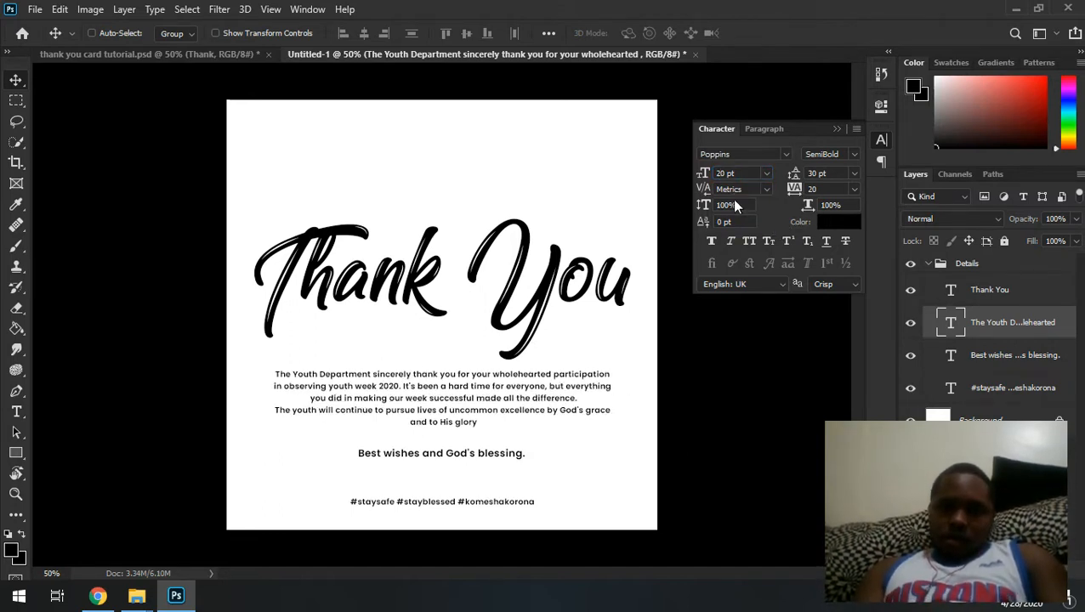
click(836, 130)
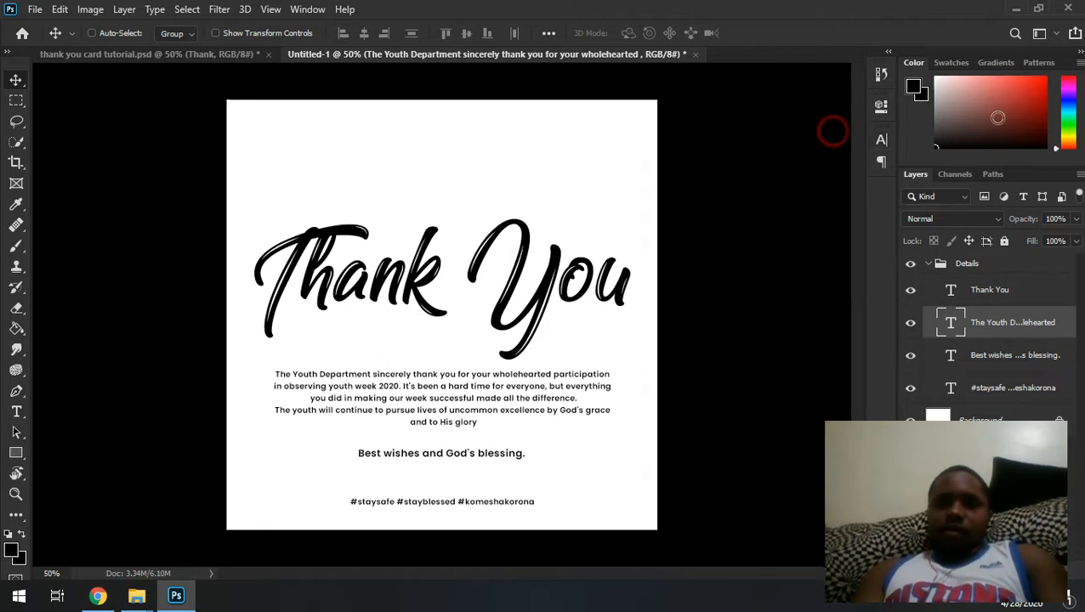
Move the Youth Department paragraph slightly lower and the best wishes line down to just above the hashtags
drag(530, 382, 529, 393)
click(667, 267)
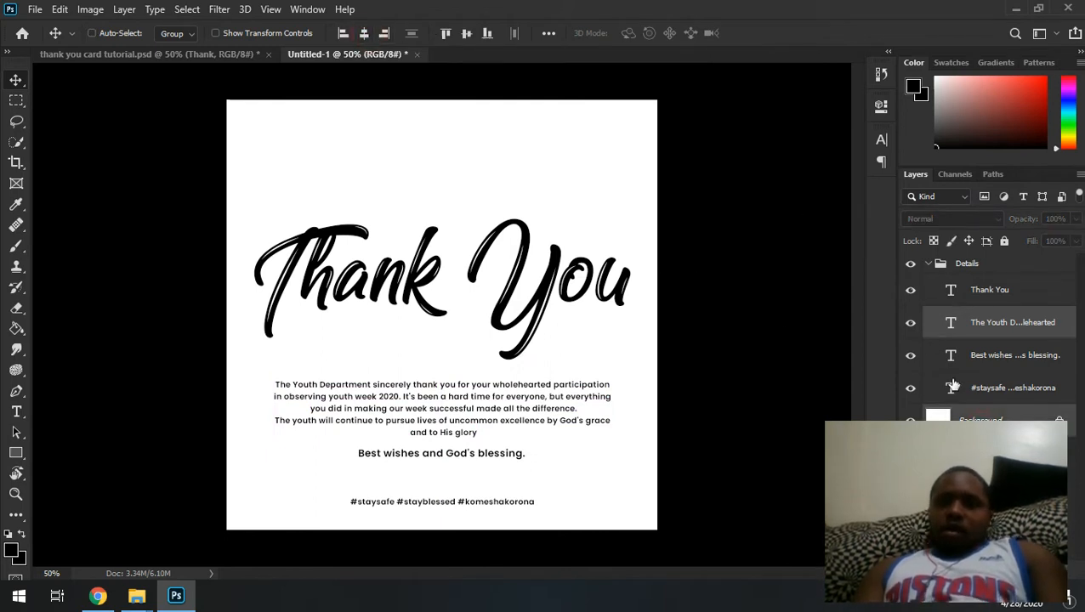
click(1009, 359)
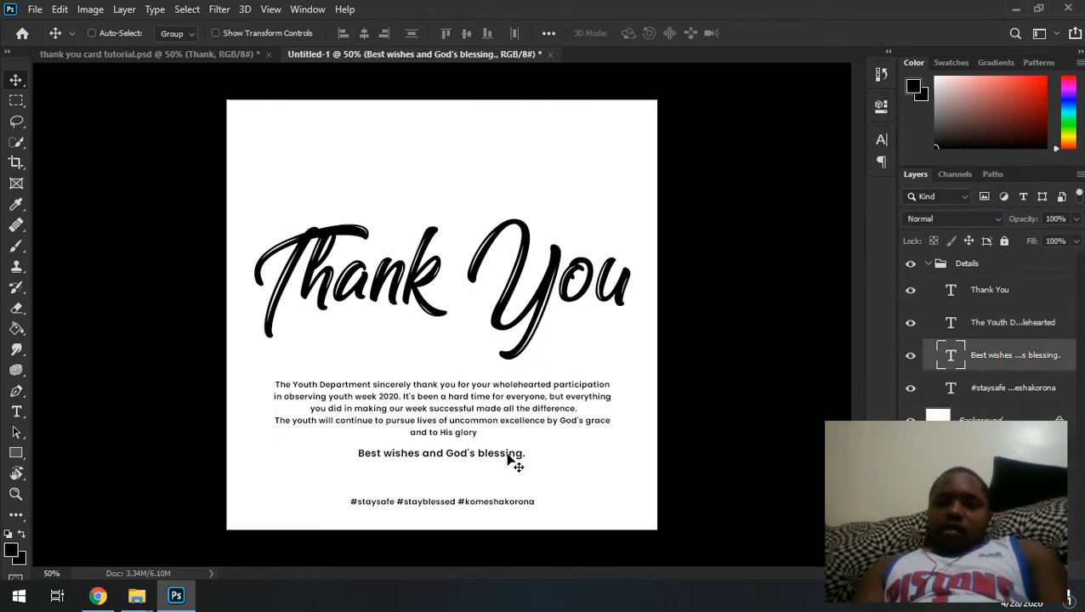
drag(491, 459, 492, 484)
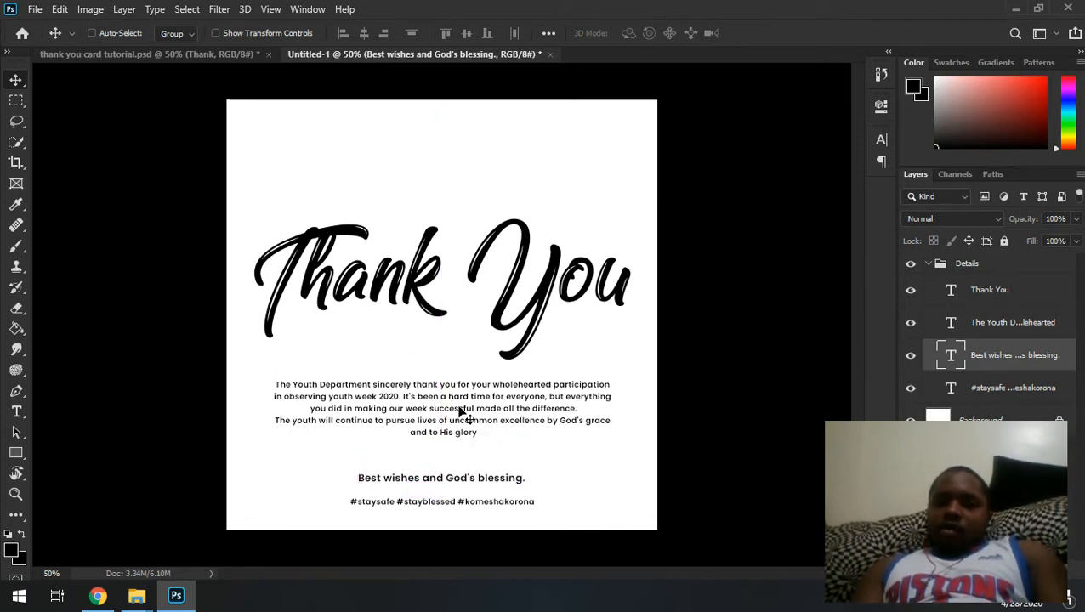
click(1014, 396)
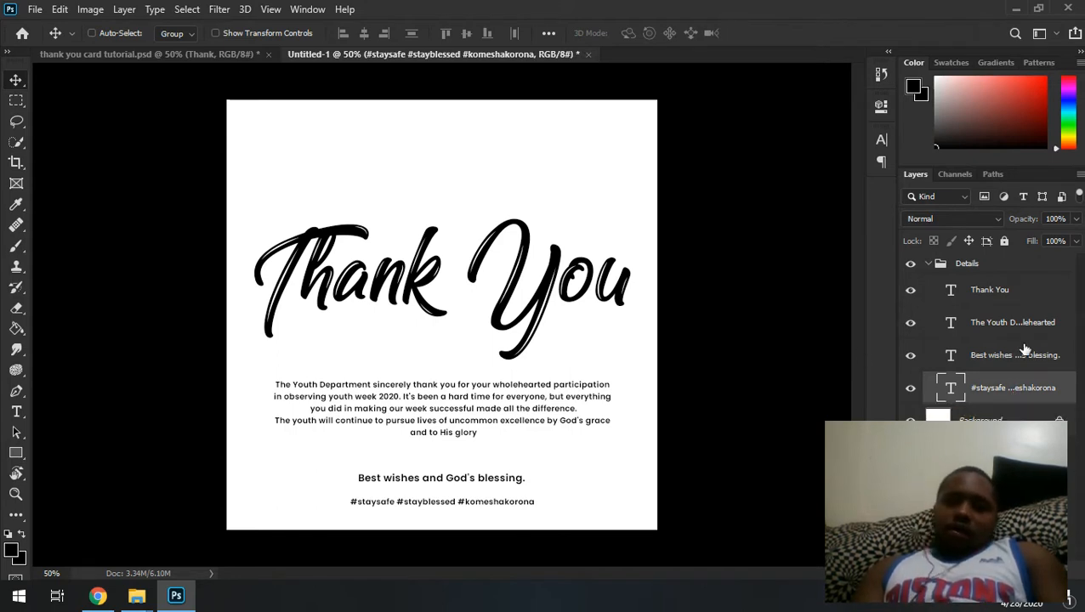
click(1007, 419)
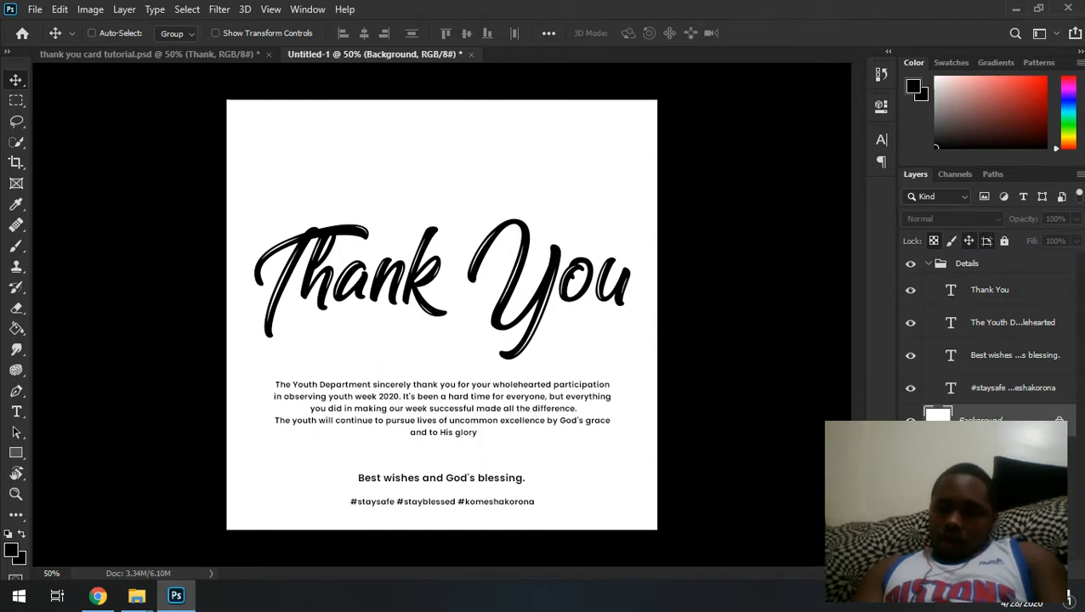
click(947, 386)
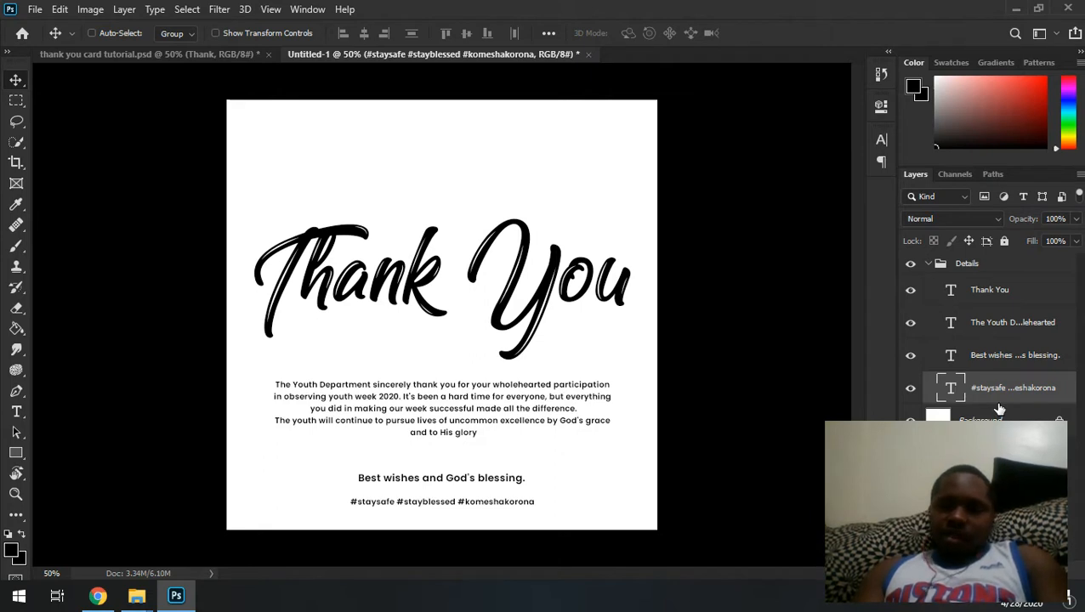
Try the Thin and ExtraBold Poppins weights on the Youth Department paragraph, then return it to SemiBold
click(997, 326)
click(884, 143)
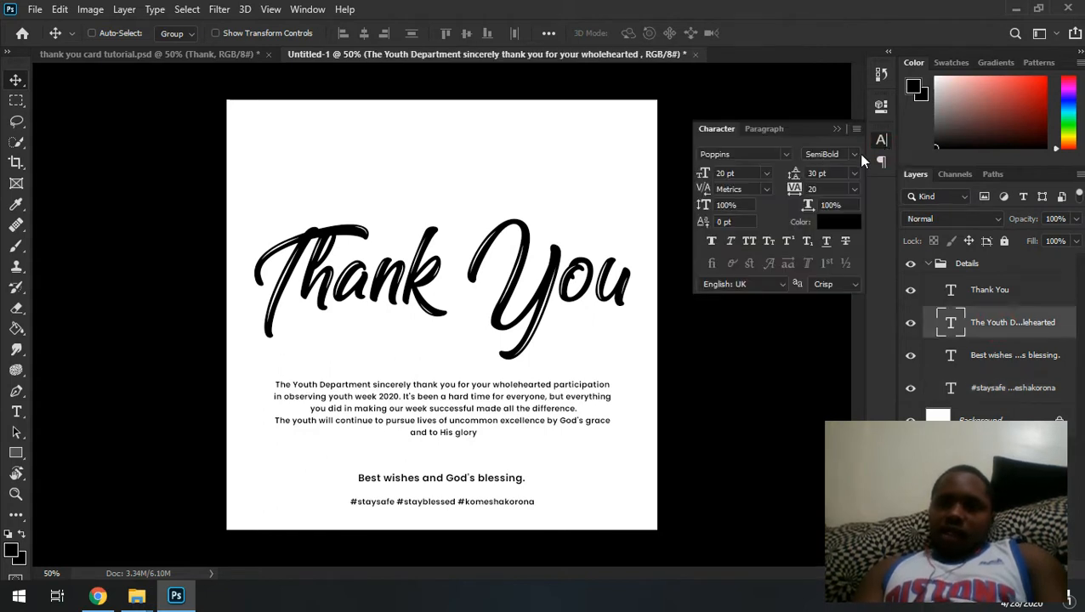
click(857, 154)
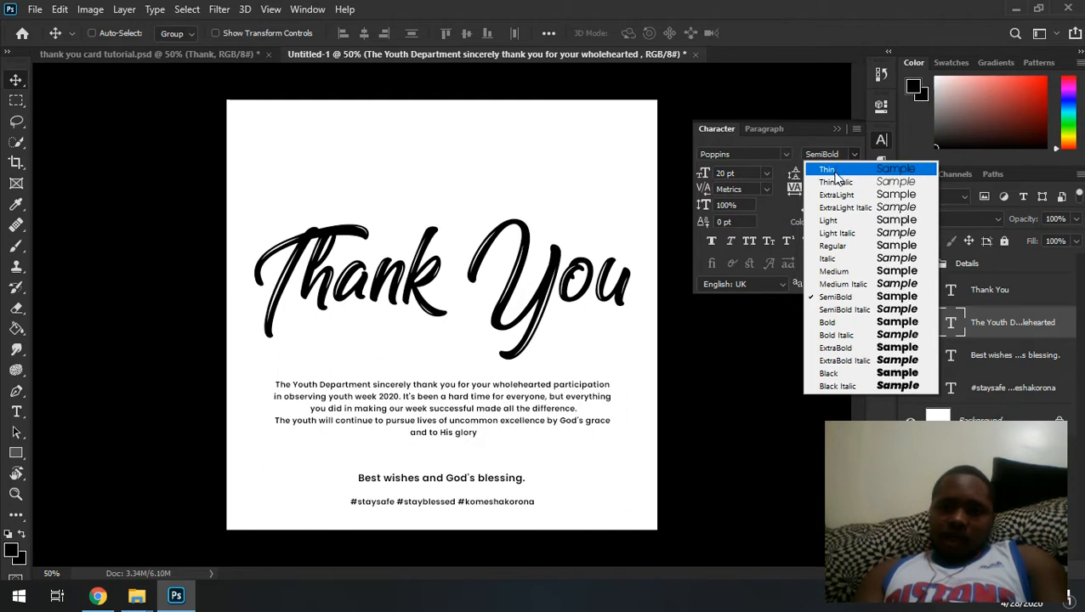
click(1006, 363)
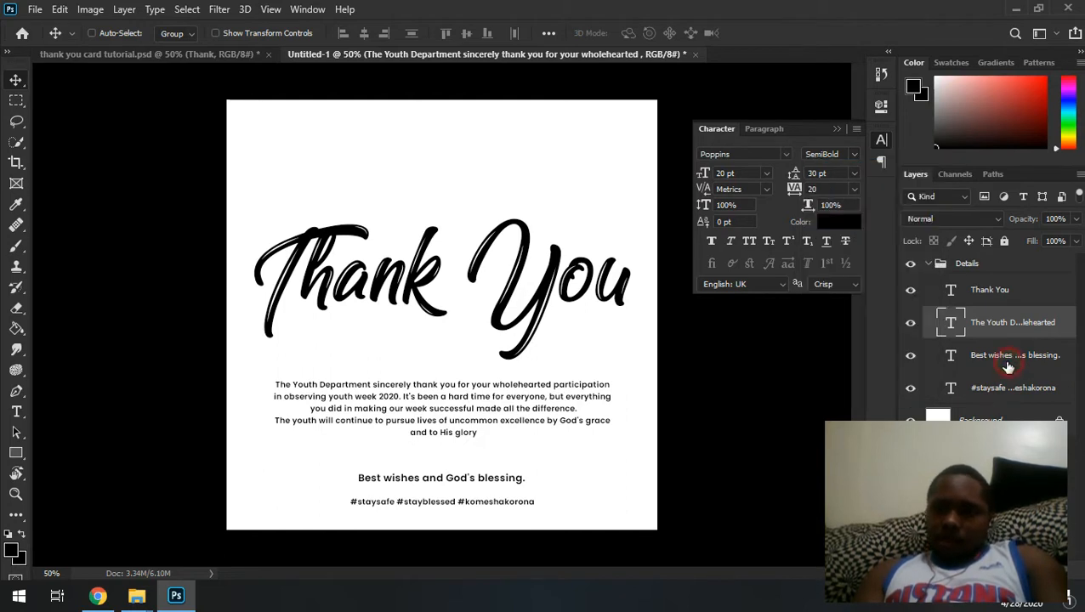
click(994, 324)
click(1004, 367)
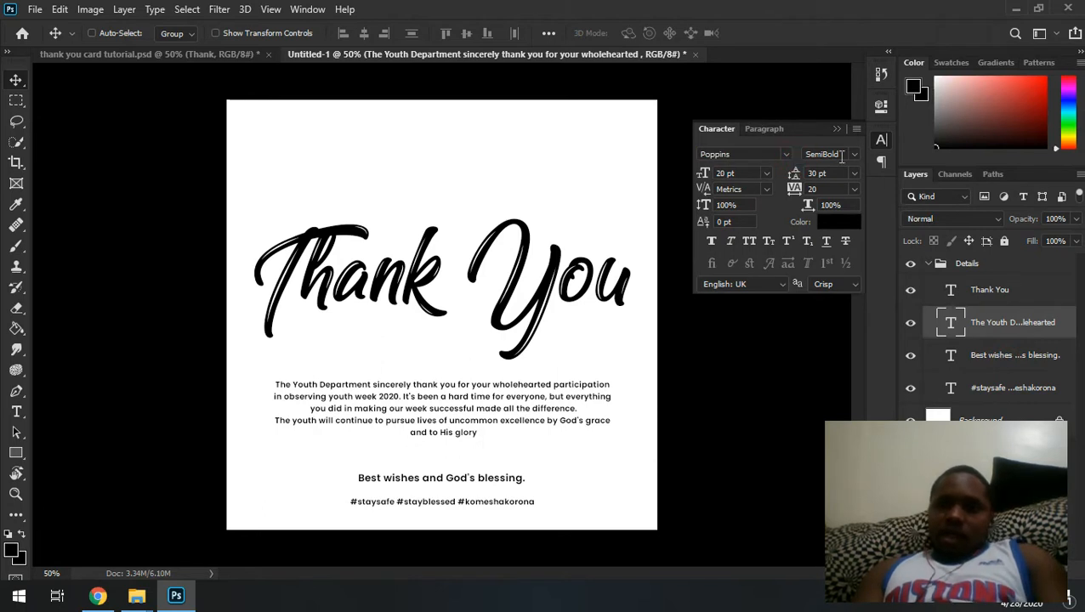
click(841, 155)
click(865, 174)
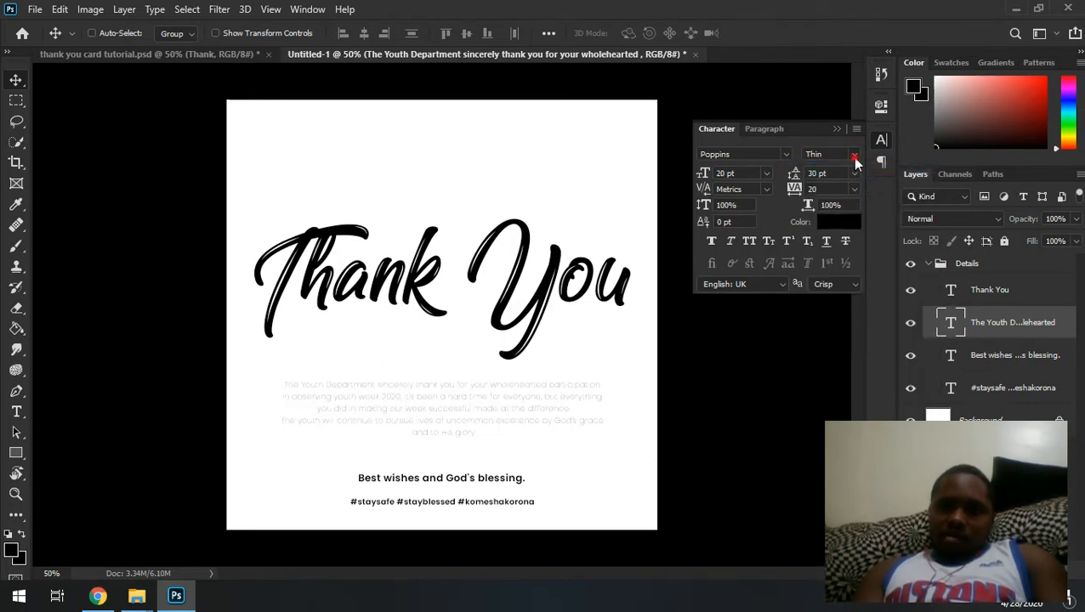
click(855, 160)
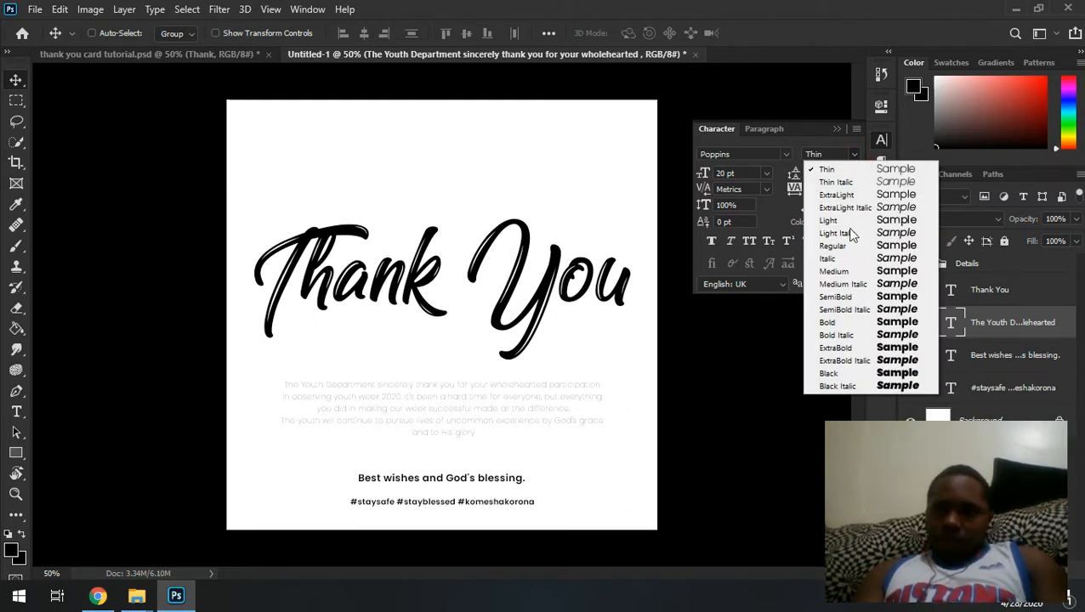
click(841, 348)
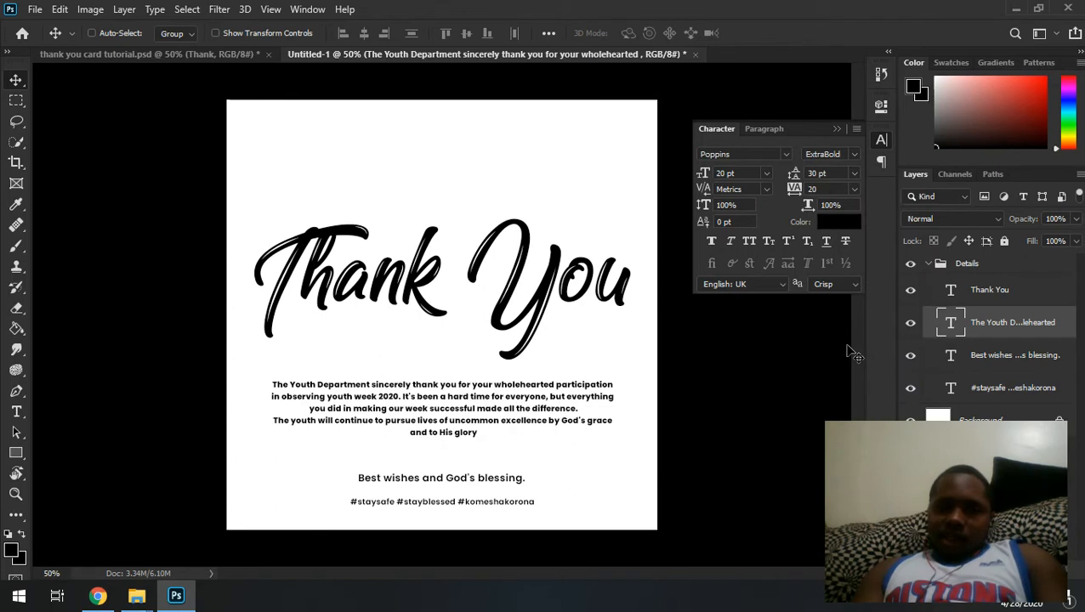
click(855, 155)
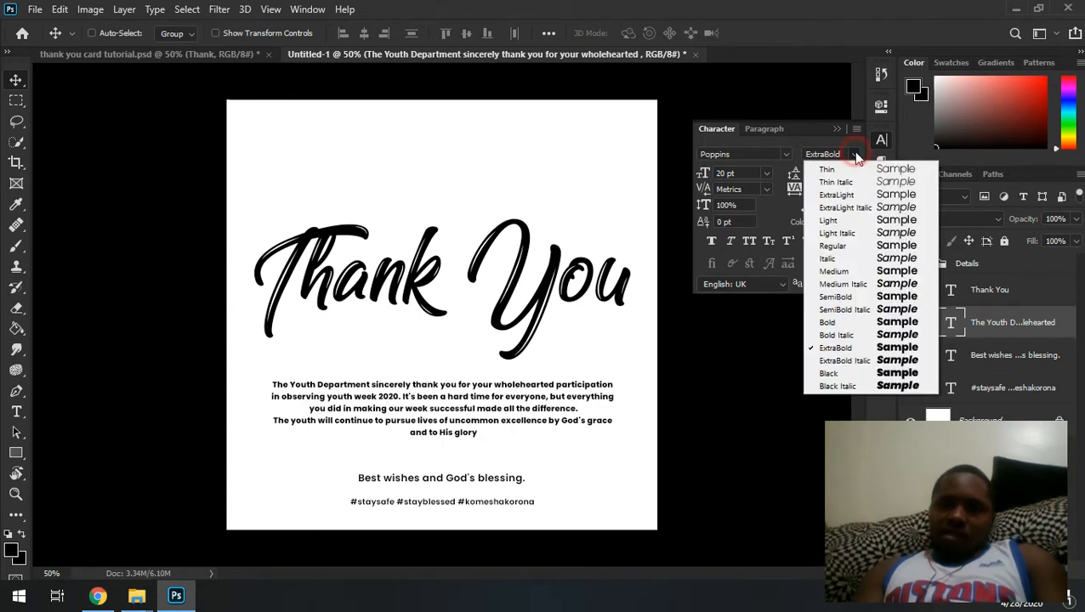
click(851, 296)
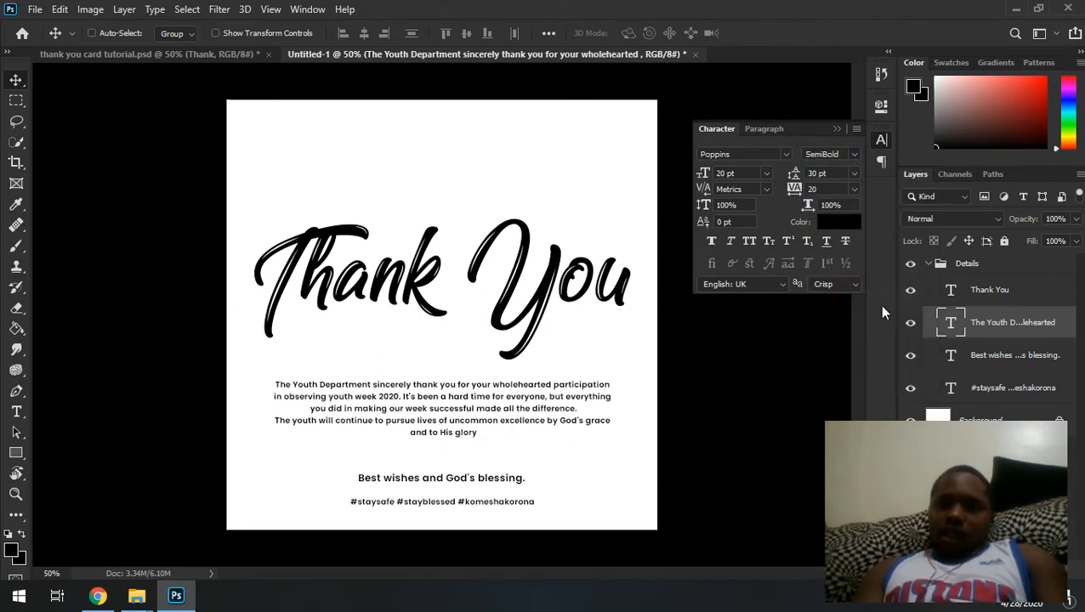
Collapse the Details group and duplicate the Background layer
click(989, 298)
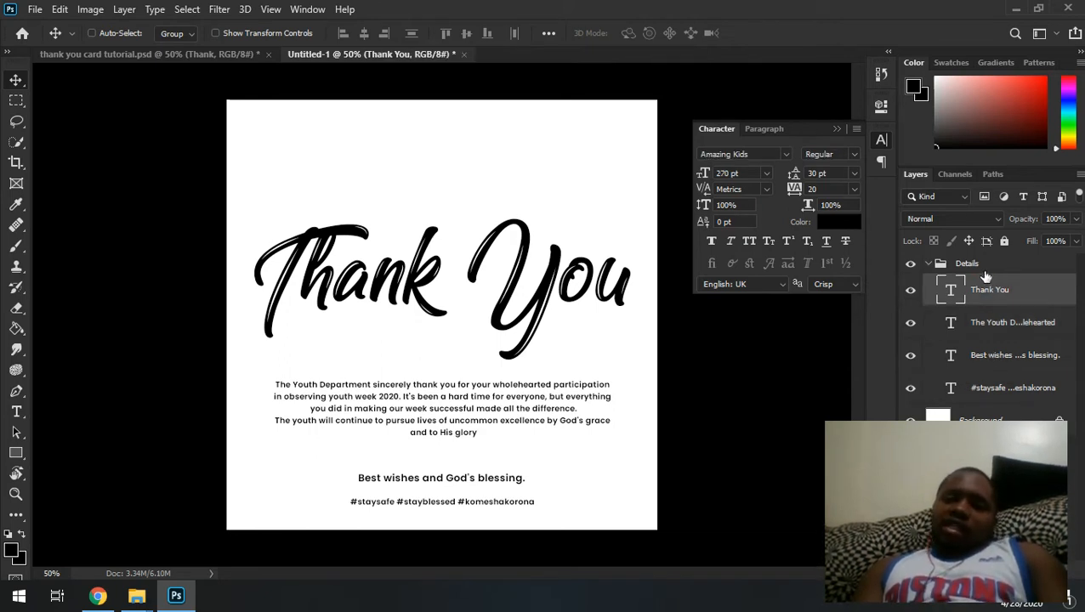
click(949, 267)
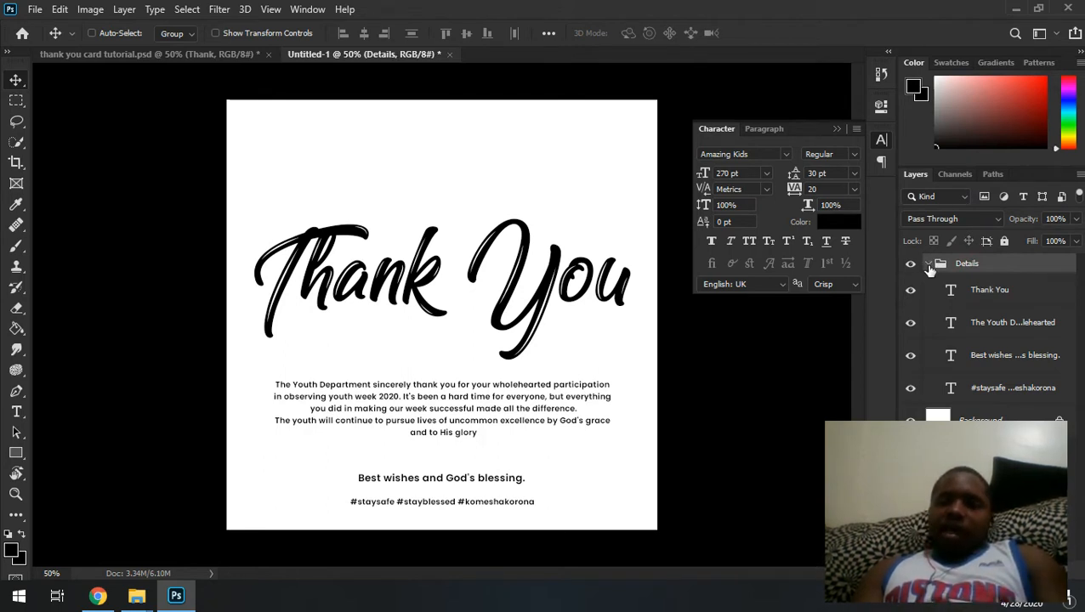
click(928, 264)
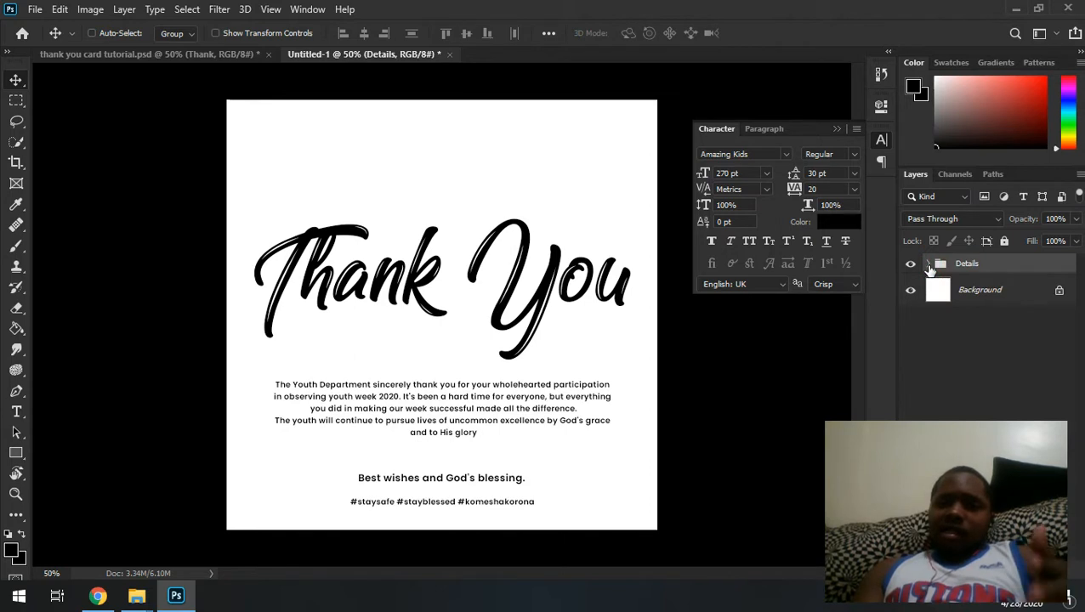
click(988, 295)
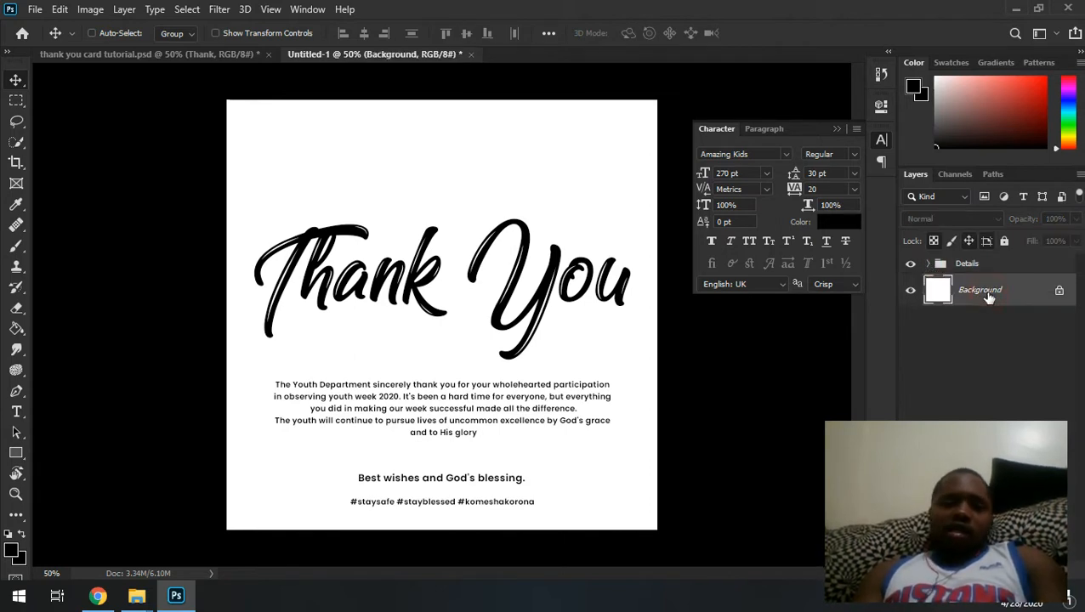
key(ctrl+j)
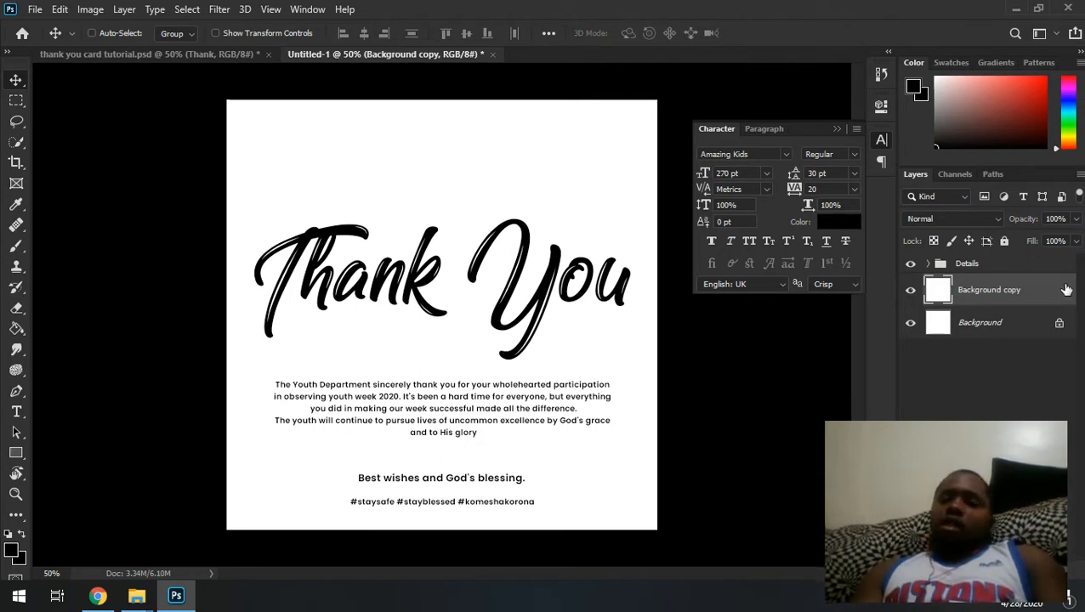
double_click(1067, 290)
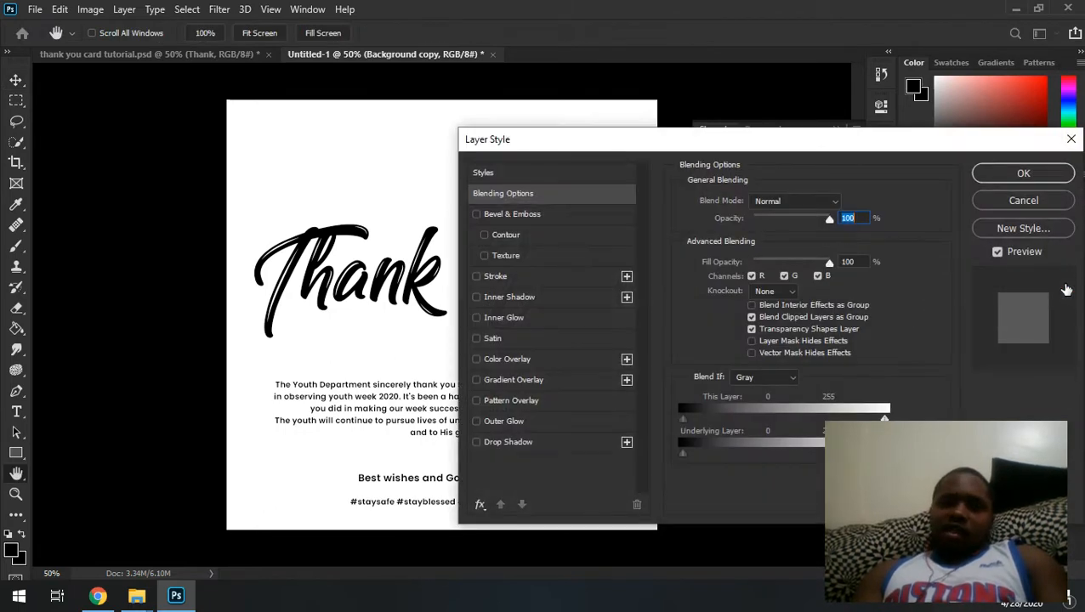
drag(776, 135, 864, 124)
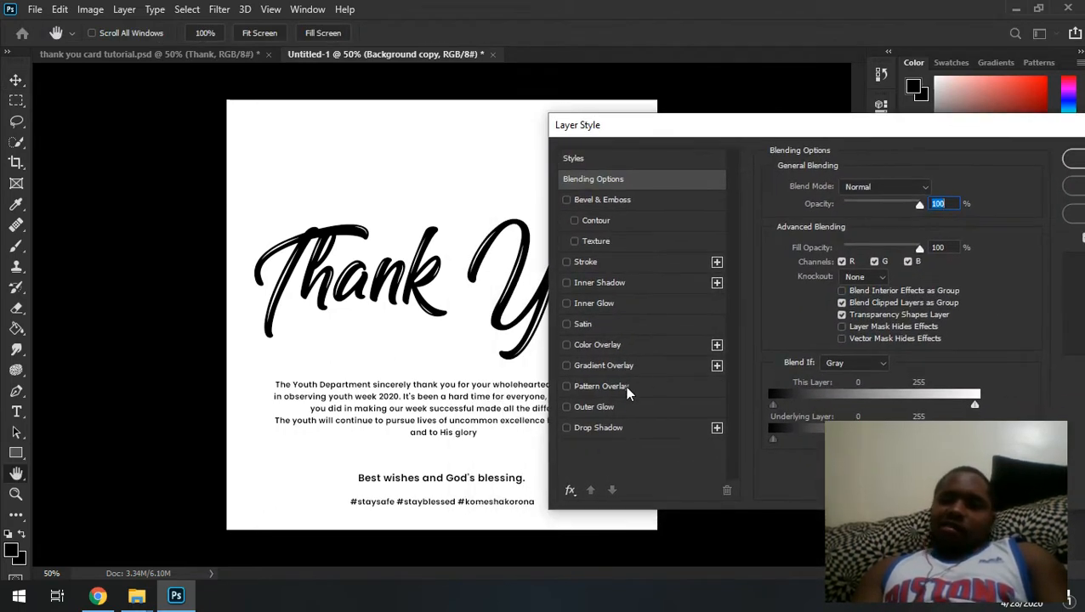
click(609, 368)
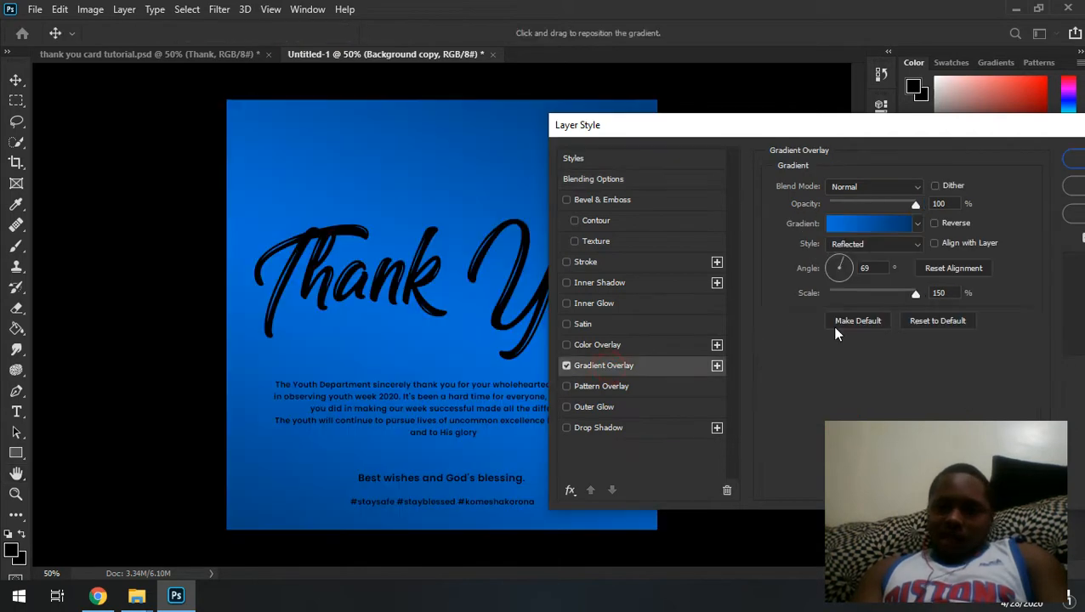
drag(751, 128, 618, 126)
click(941, 183)
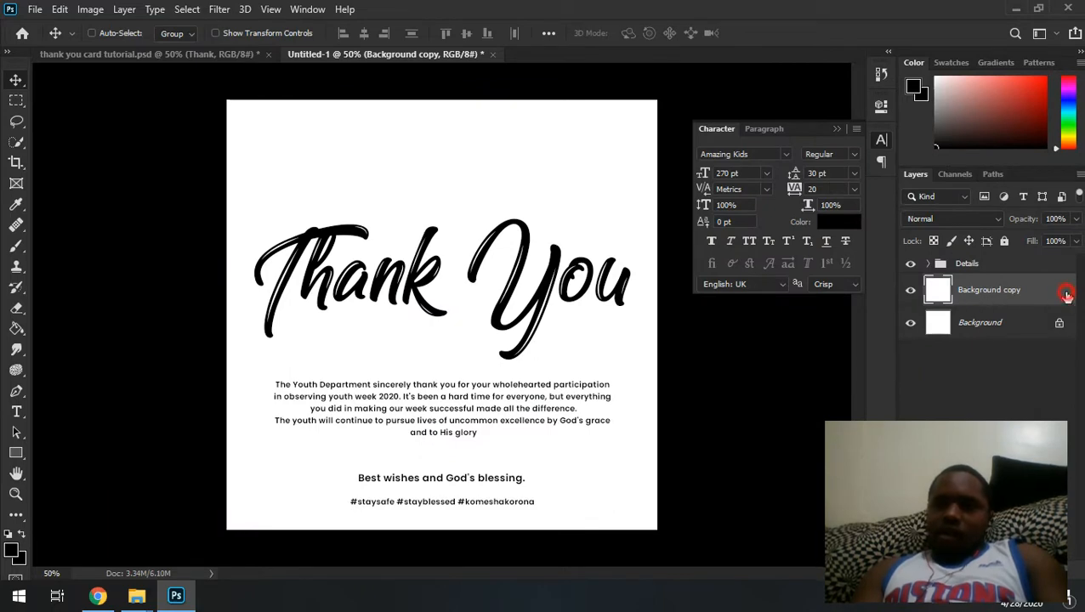
Add a Gradient Overlay layer style to the Background copy layer, keeping the card visible beside the dialog
double_click(1068, 297)
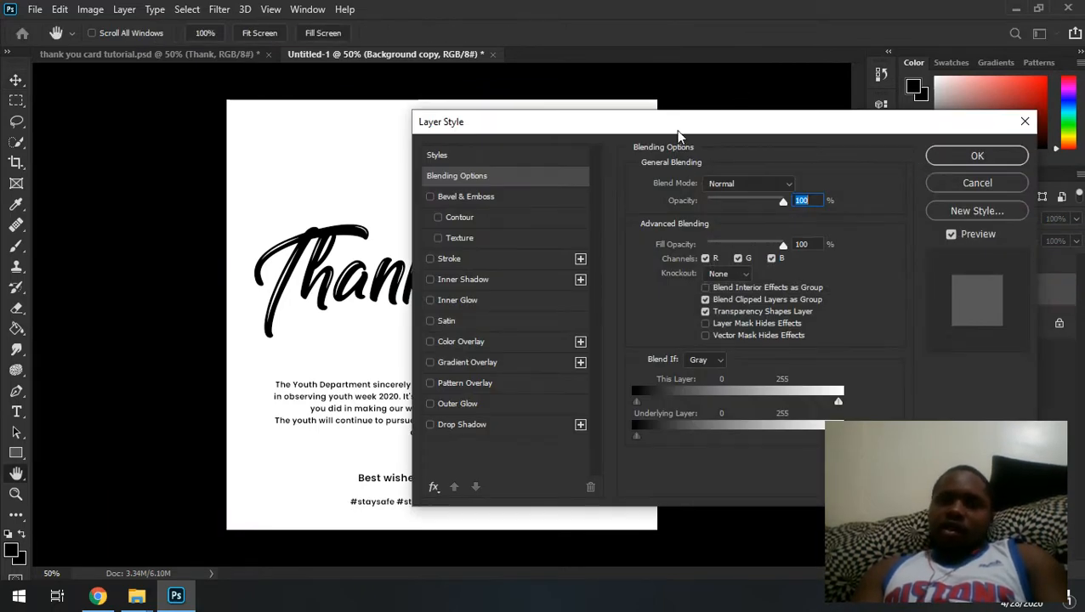
drag(672, 132, 923, 144)
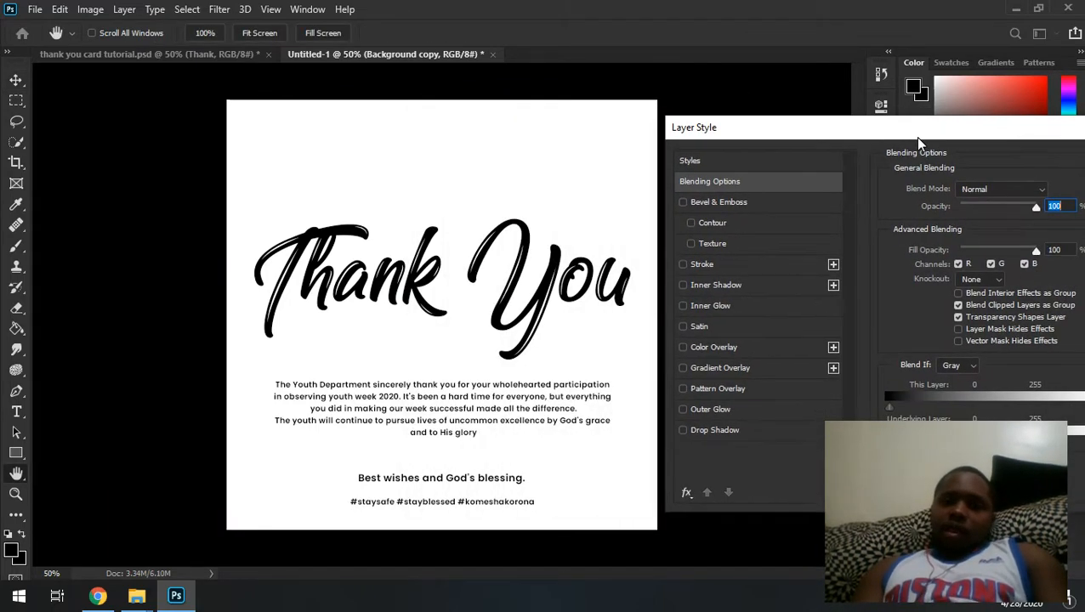
click(723, 372)
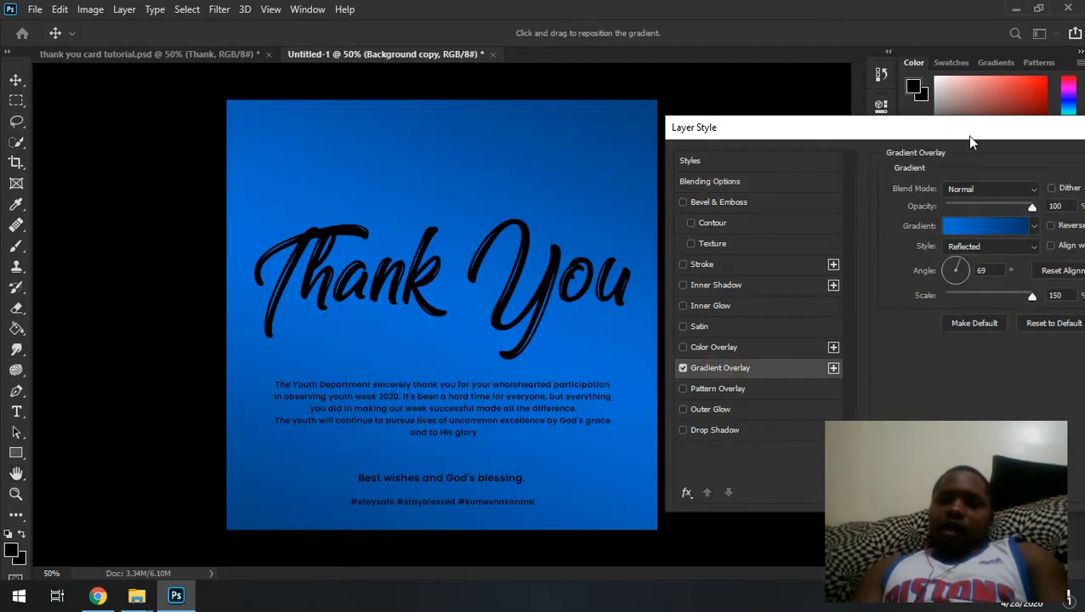
drag(966, 135, 1019, 142)
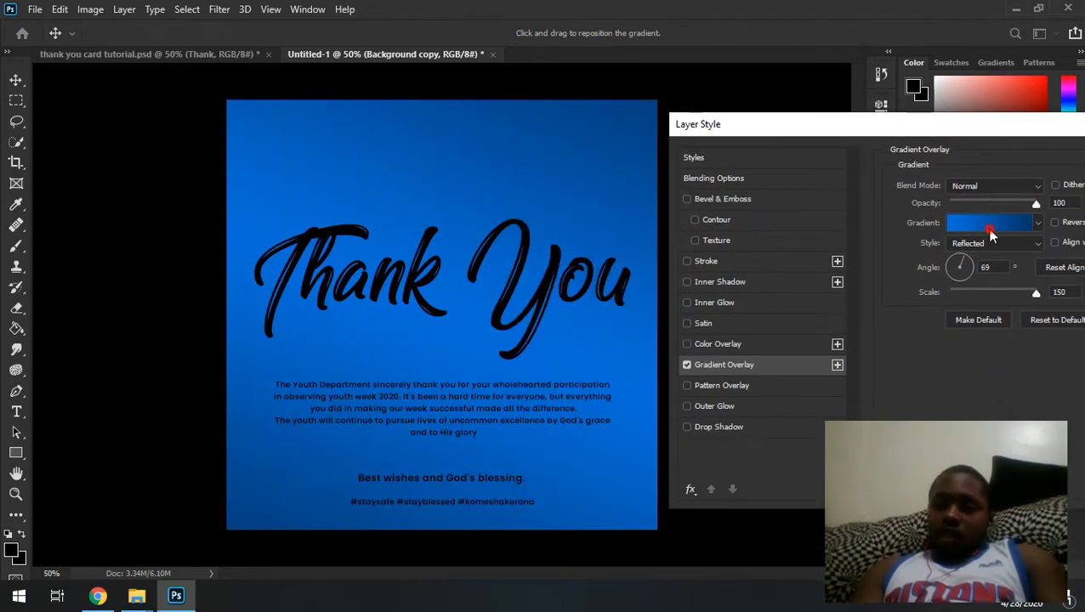
Try out the blue-red-orange, purple, gold, blue, coral, purple-red and white gradient presets on the overlay
click(986, 225)
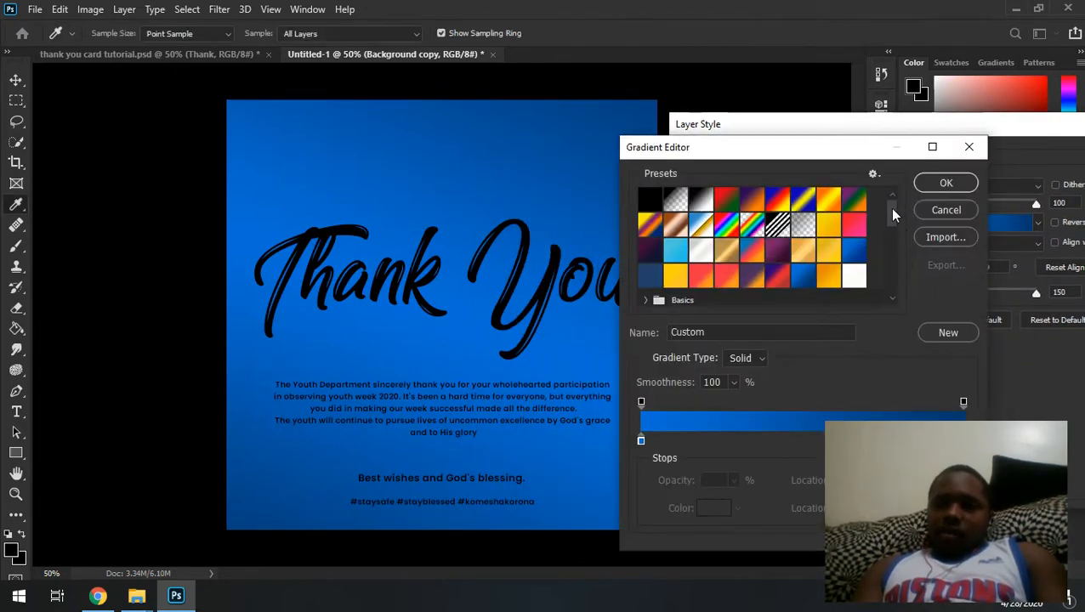
drag(893, 211, 893, 217)
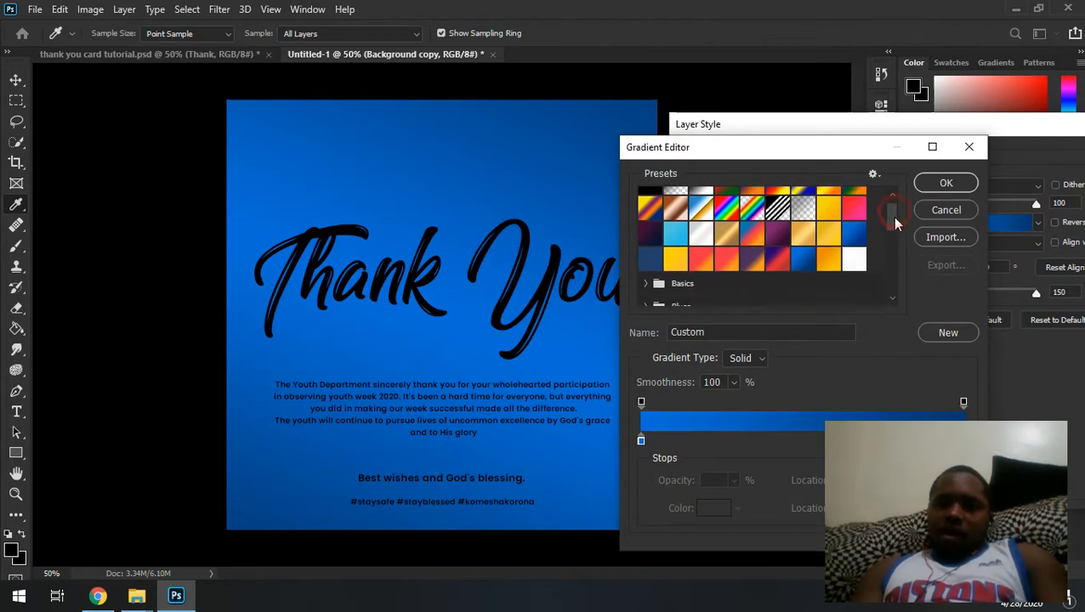
click(699, 231)
click(742, 228)
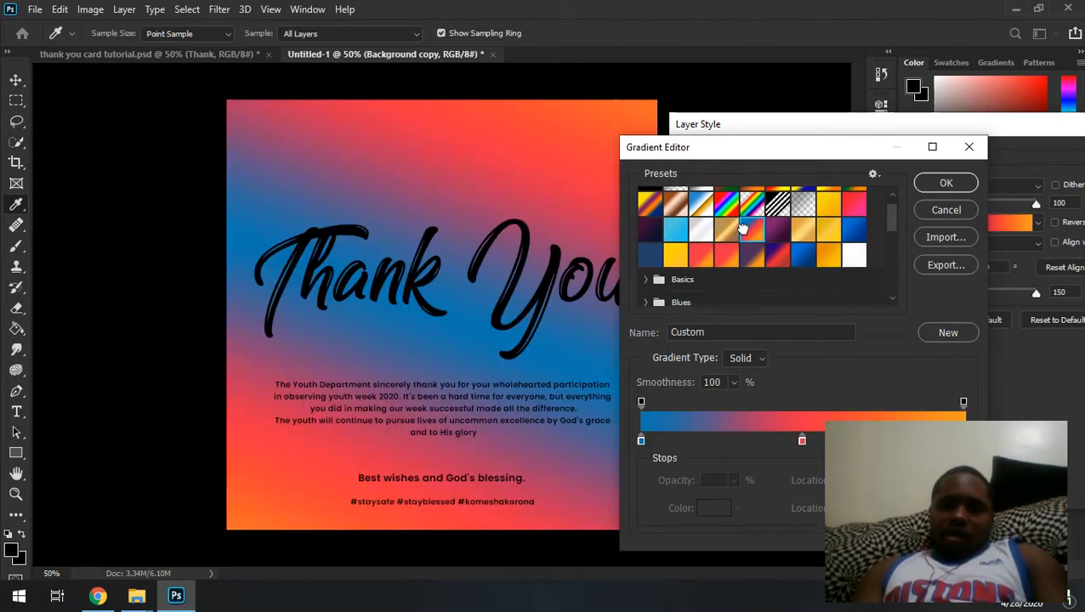
click(777, 231)
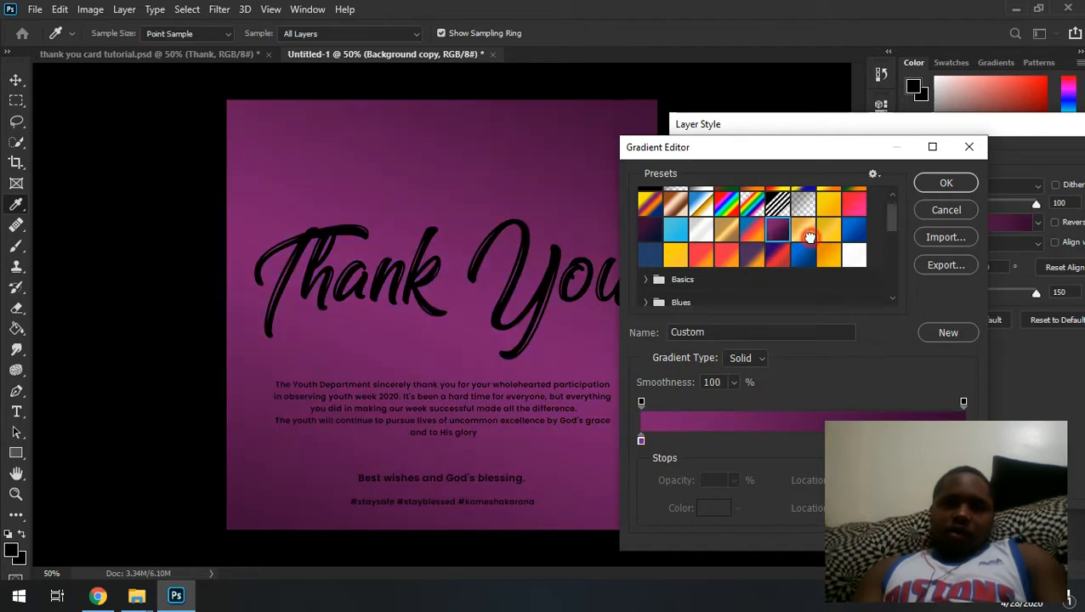
click(806, 234)
click(830, 231)
click(854, 229)
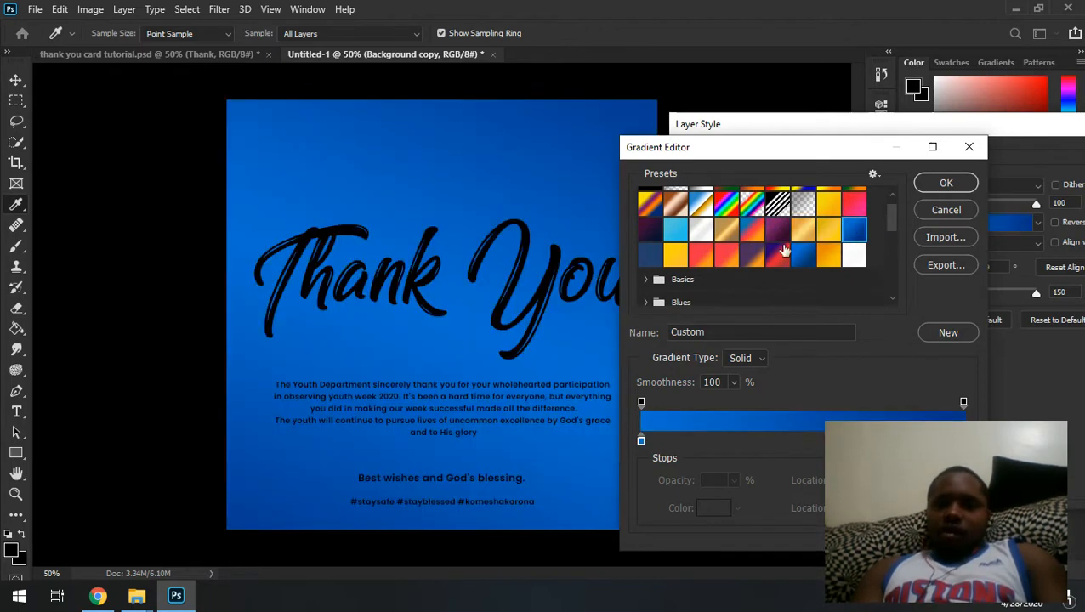
click(675, 255)
click(701, 255)
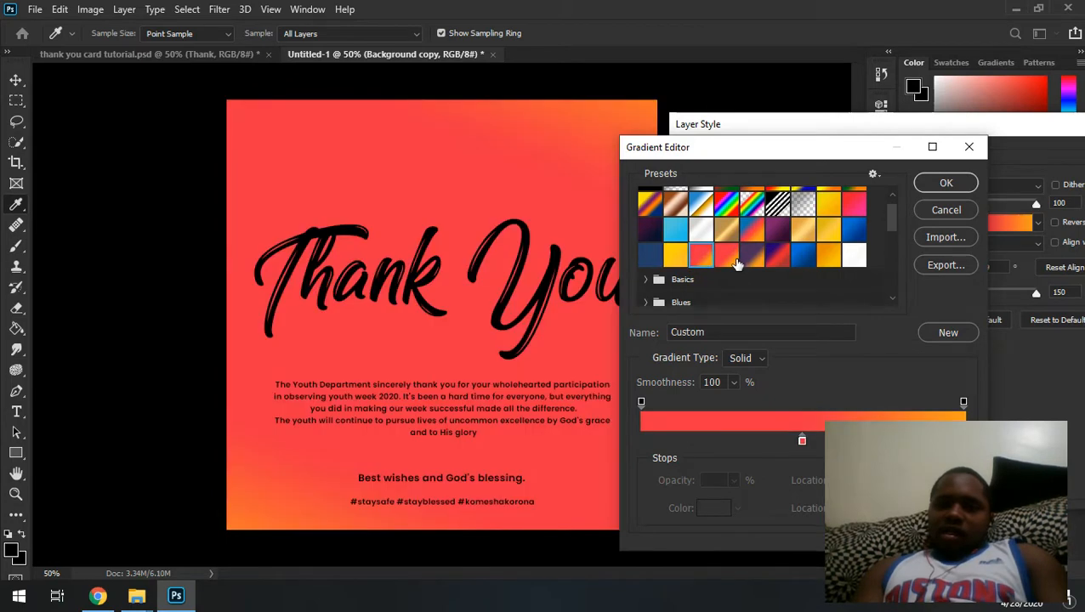
click(777, 256)
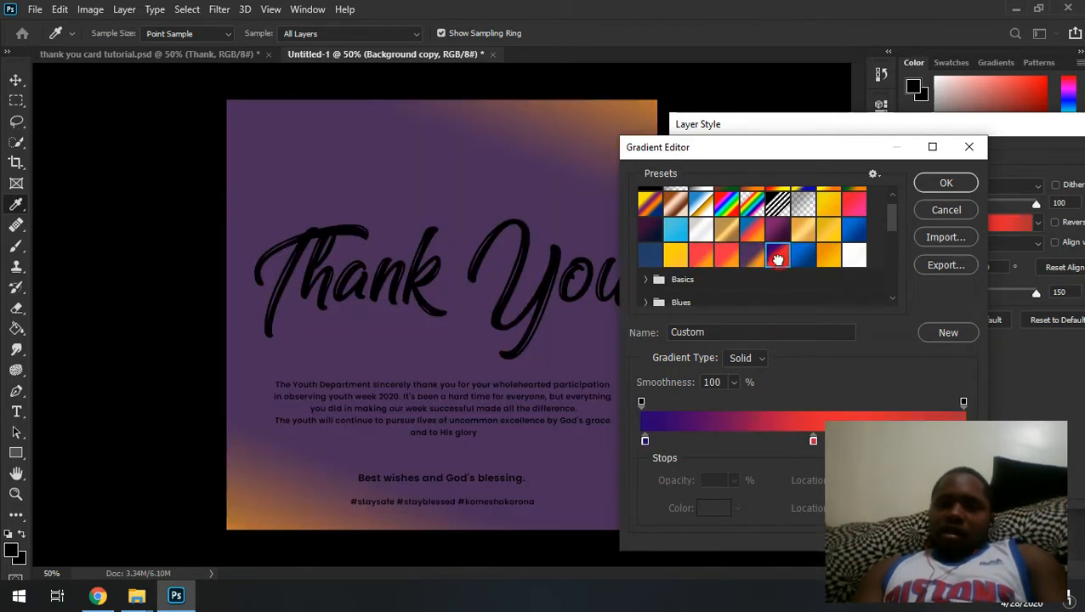
click(804, 255)
click(830, 255)
click(854, 255)
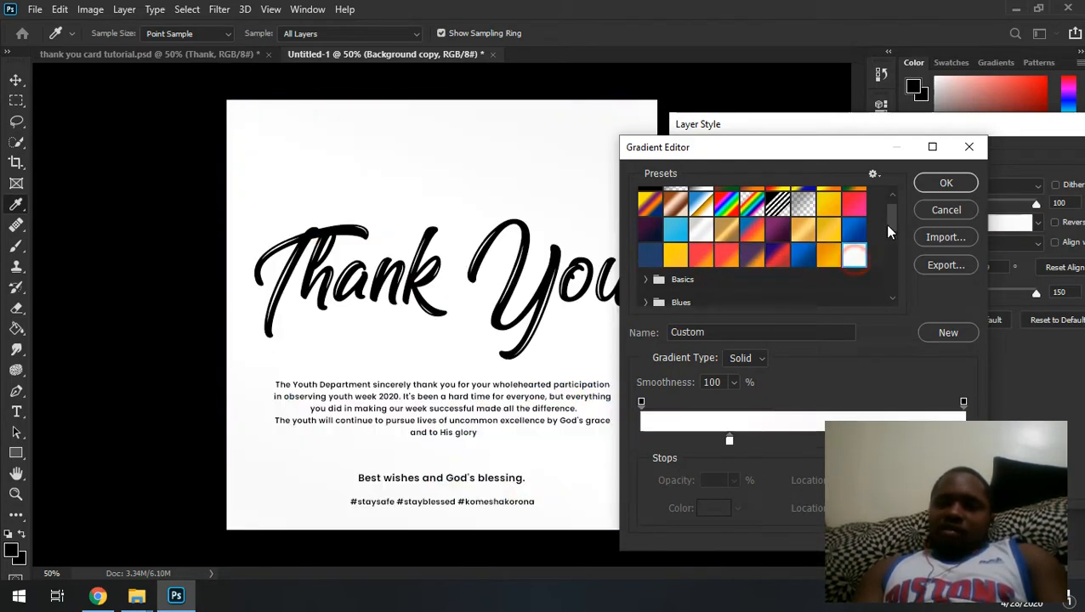
Compare the custom gradient presets at the end of the preset list and choose the red-to-blue one for the overlay
drag(893, 223, 892, 298)
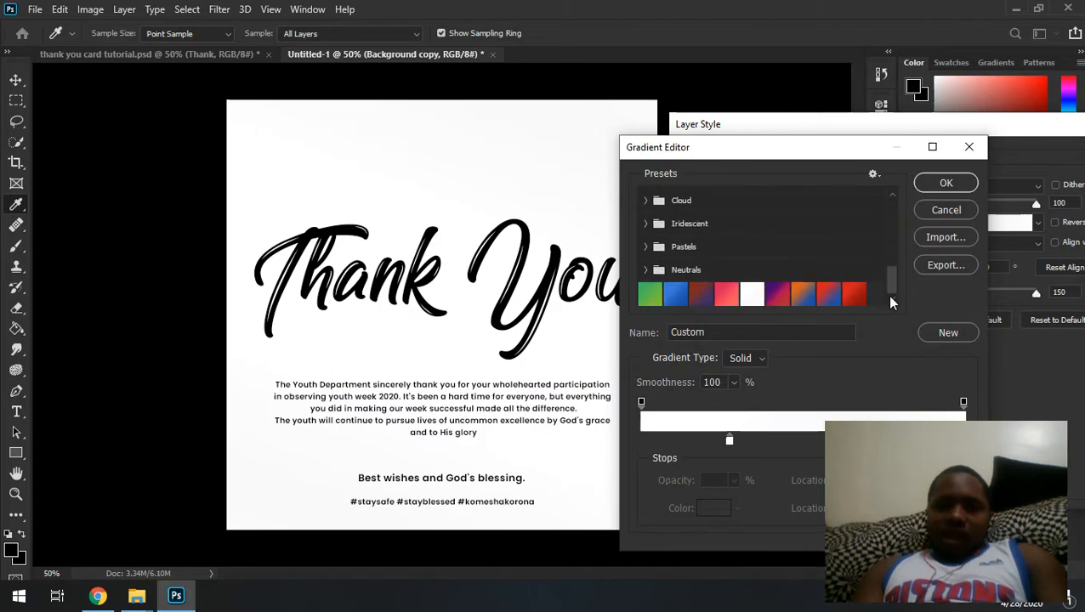
click(826, 295)
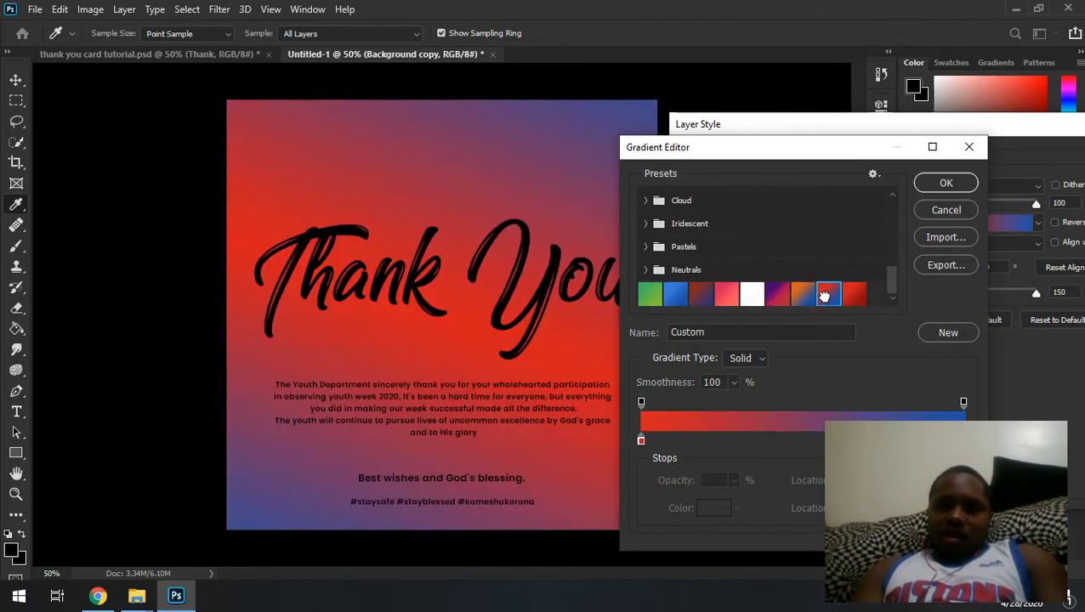
click(803, 295)
click(778, 295)
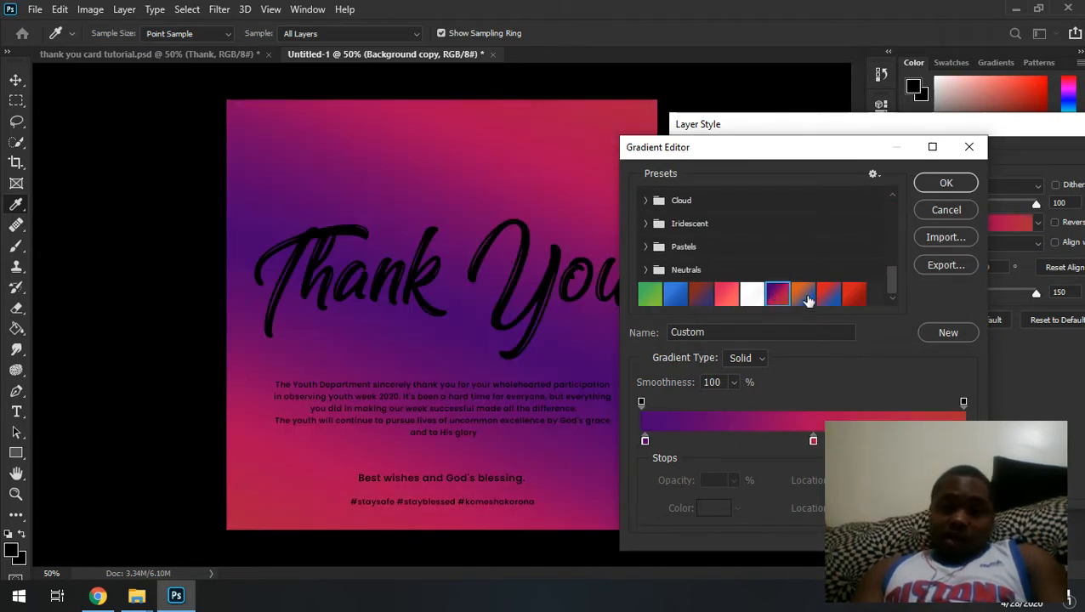
click(727, 295)
click(855, 296)
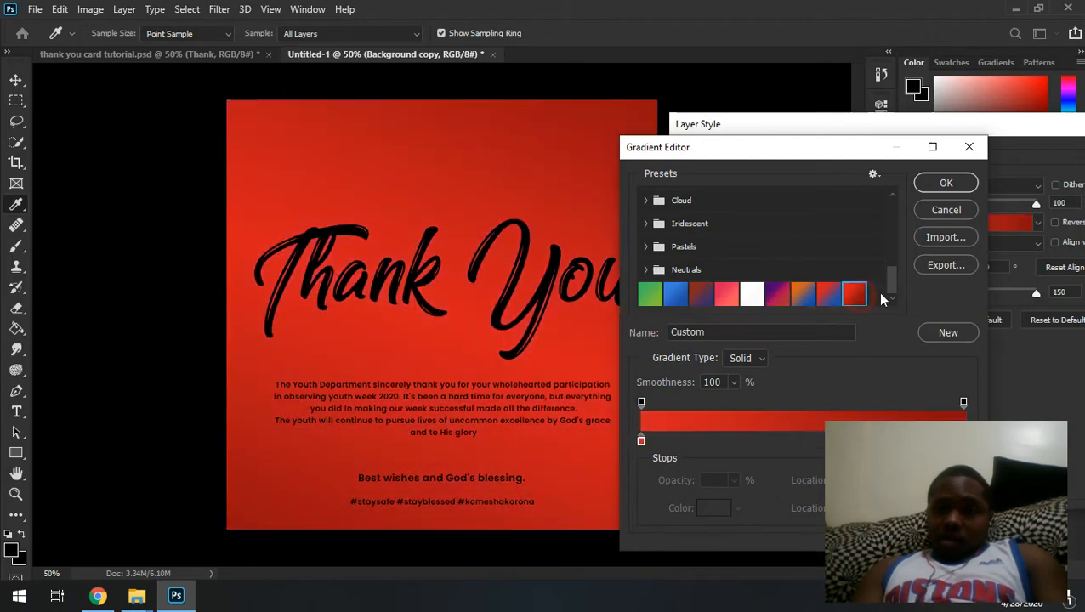
click(829, 295)
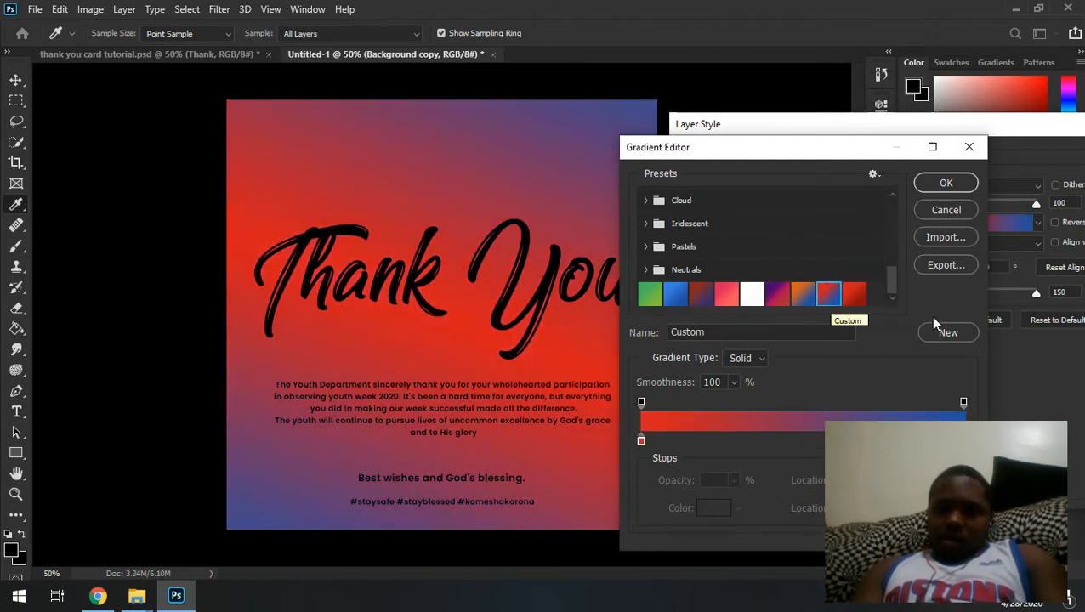
Apply the red-to-blue gradient to the overlay with Reverse enabled and compare the result with thank you card tutorial.psd
drag(891, 283, 890, 295)
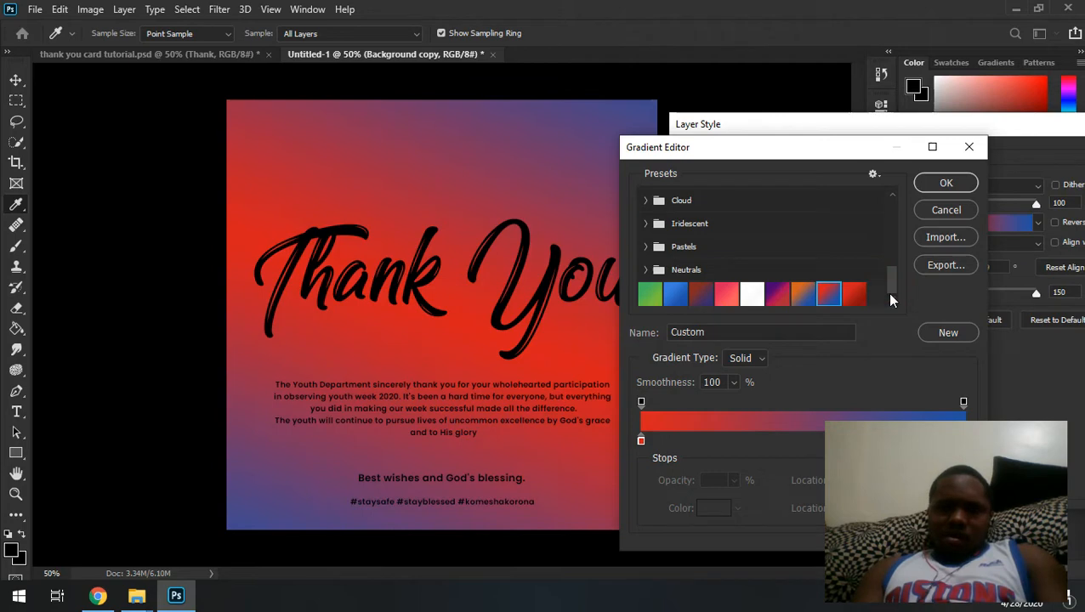
click(946, 185)
drag(981, 122, 944, 121)
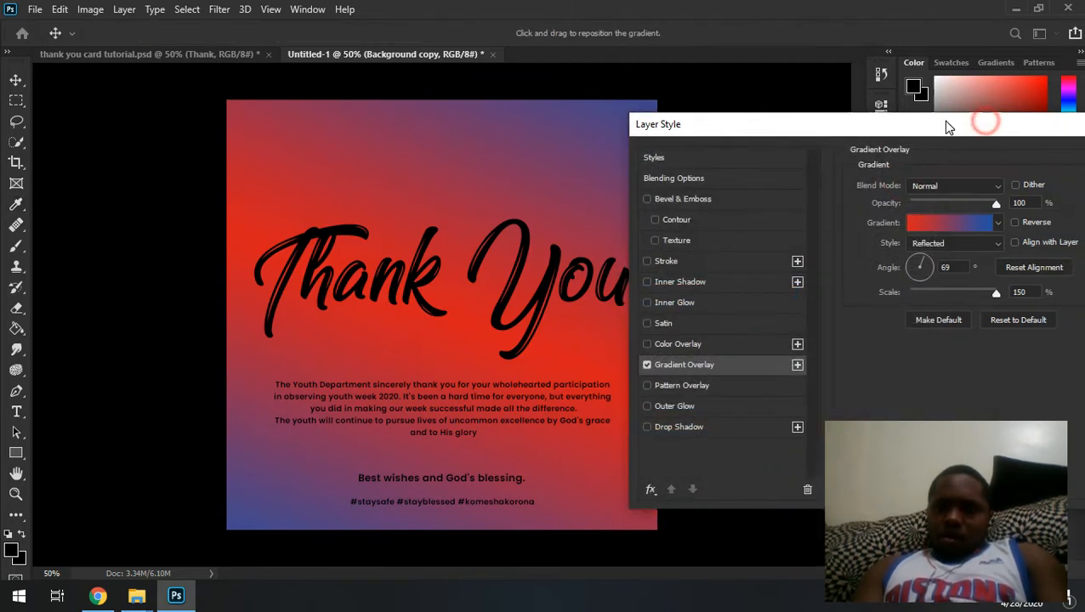
click(1018, 223)
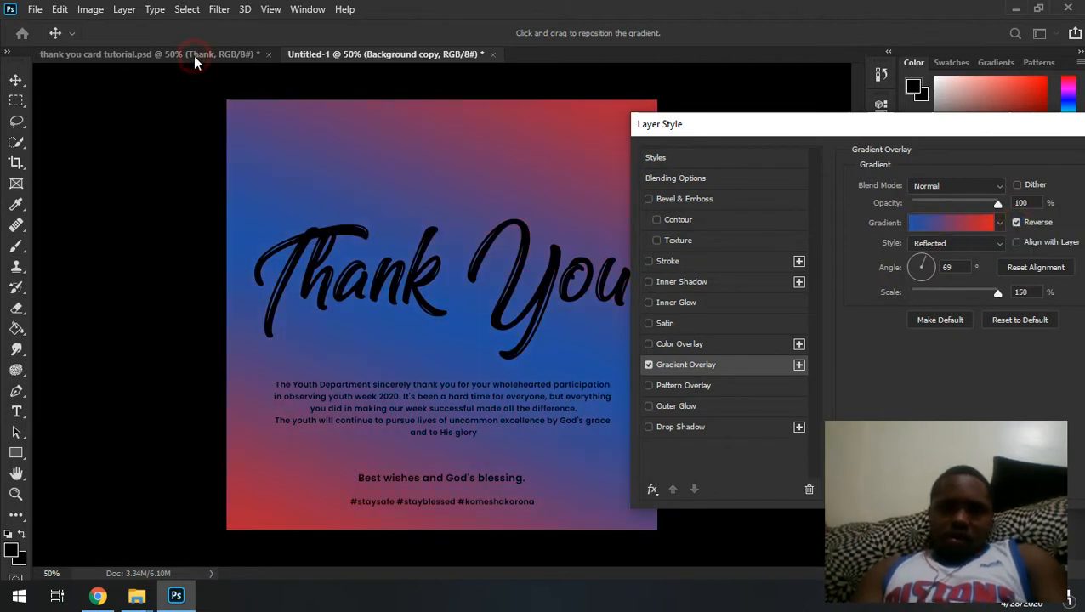
click(934, 128)
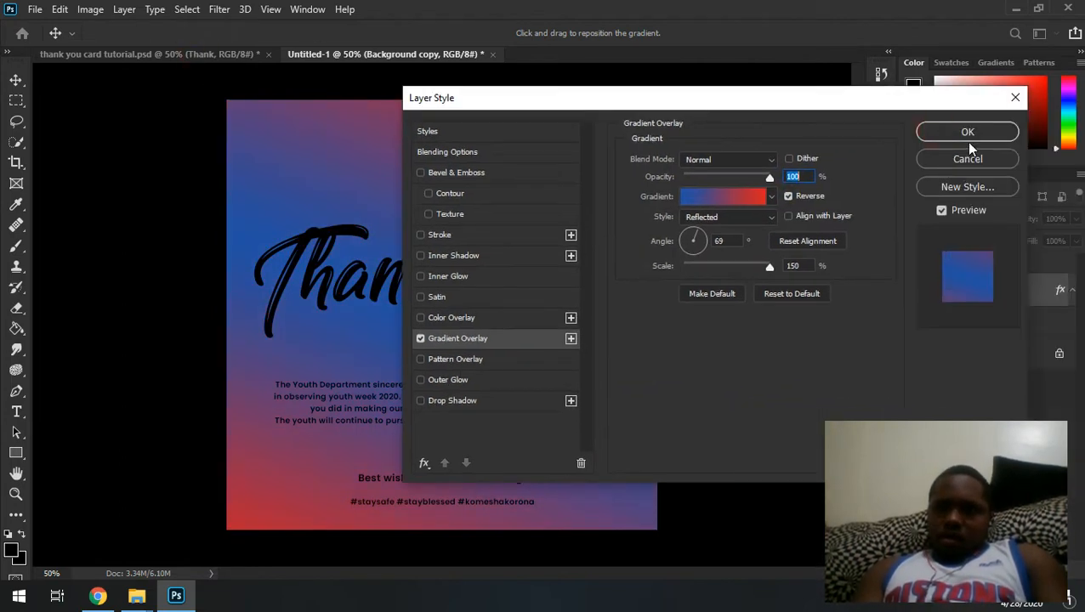
click(968, 135)
click(171, 53)
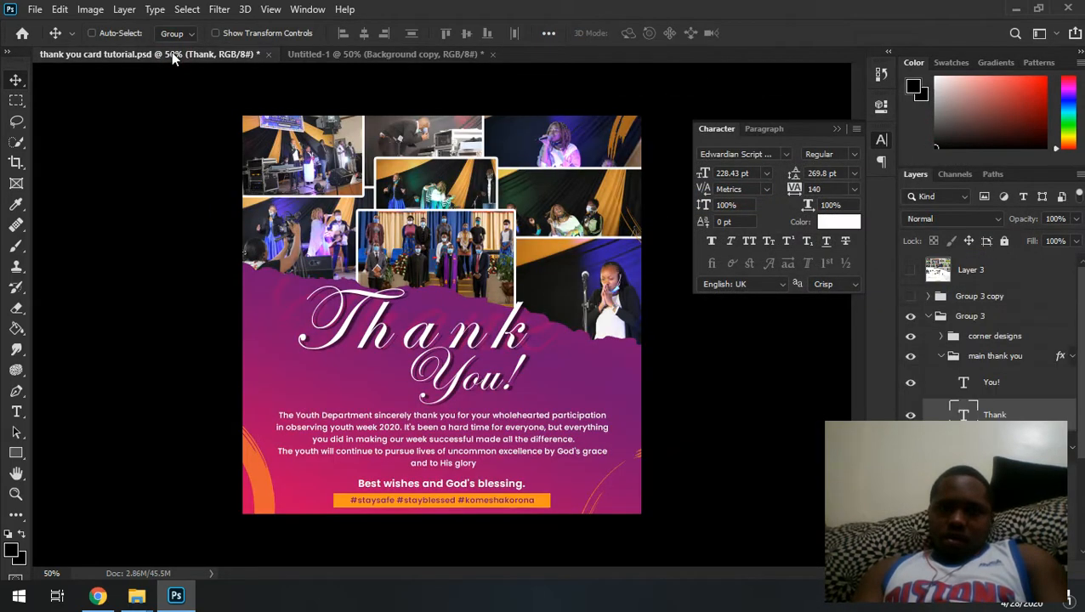
click(375, 55)
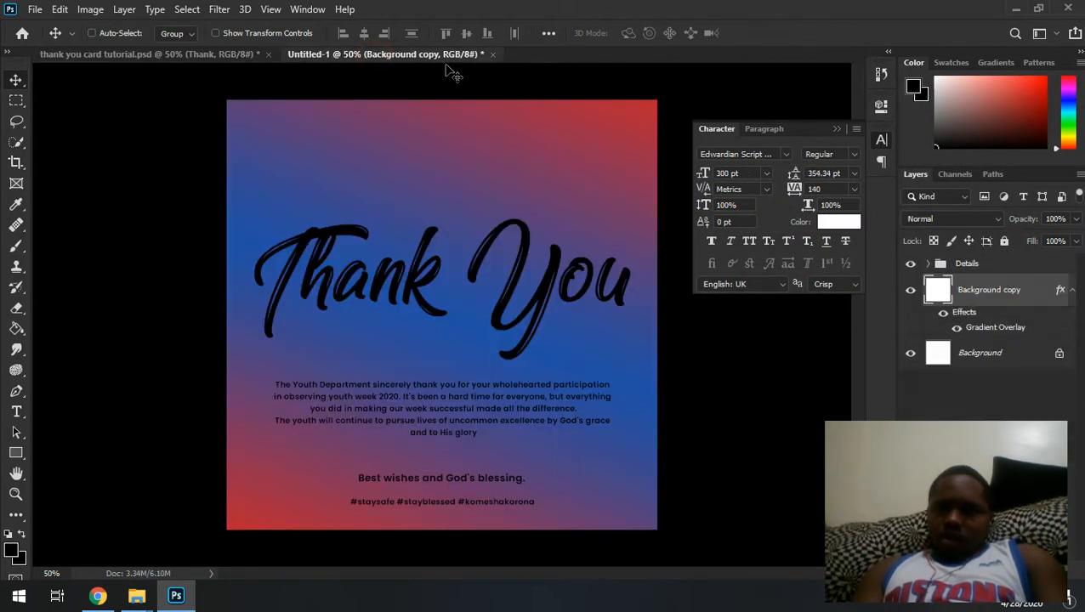
click(229, 53)
click(416, 55)
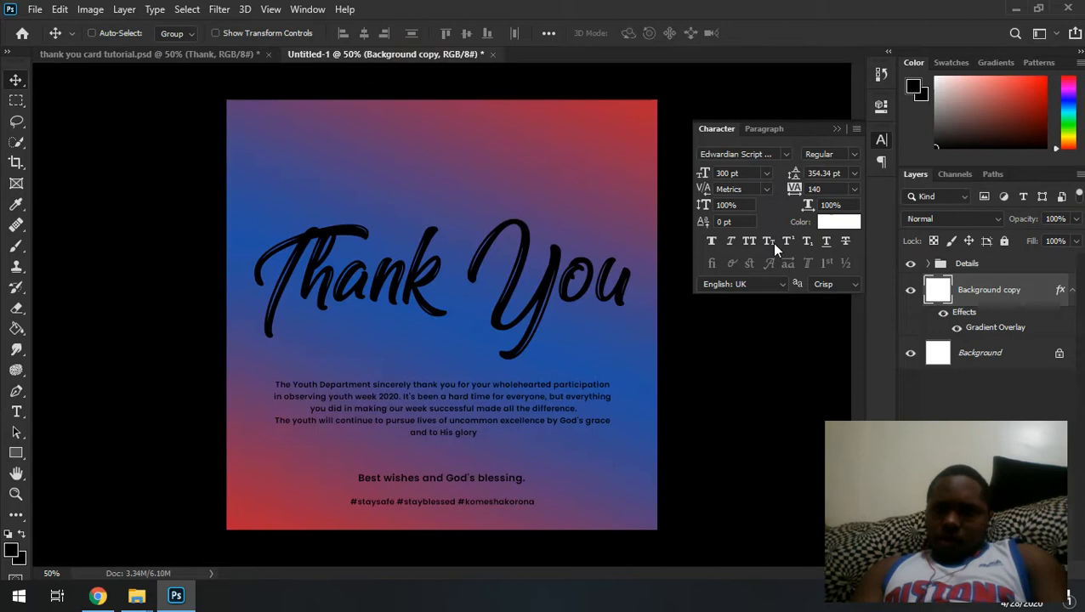
Try other custom presets on the Background copy's Gradient Overlay and choose the purple-to-red one
double_click(1057, 291)
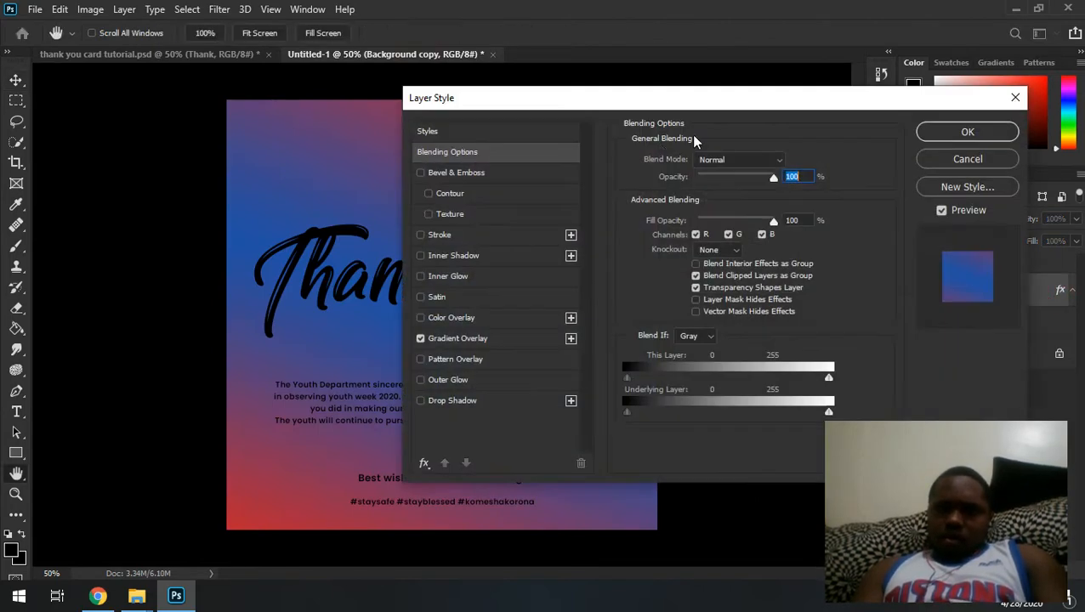
click(485, 338)
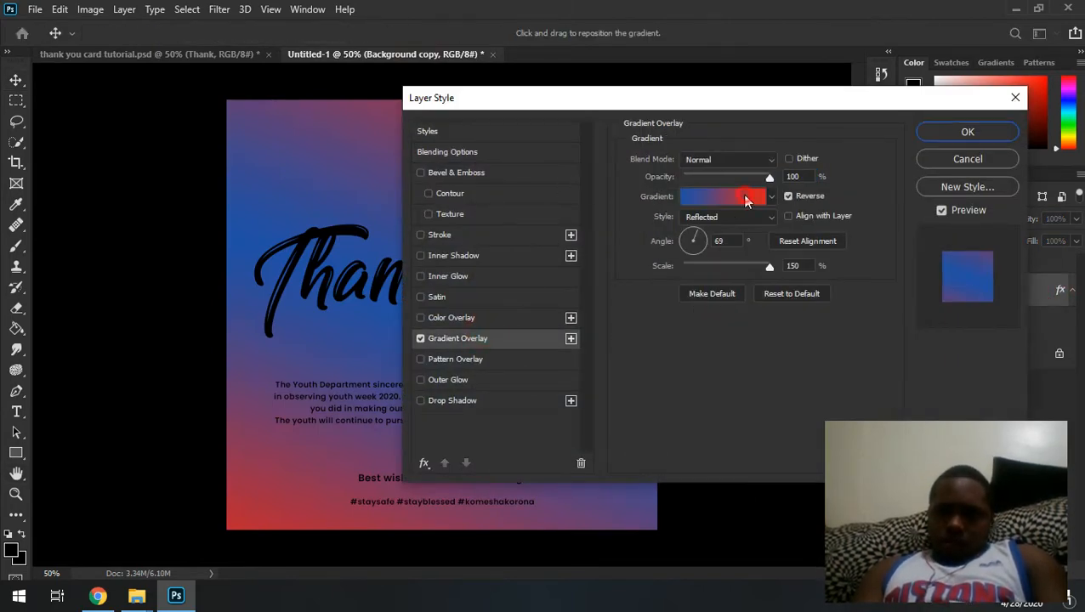
click(746, 201)
drag(891, 207, 891, 288)
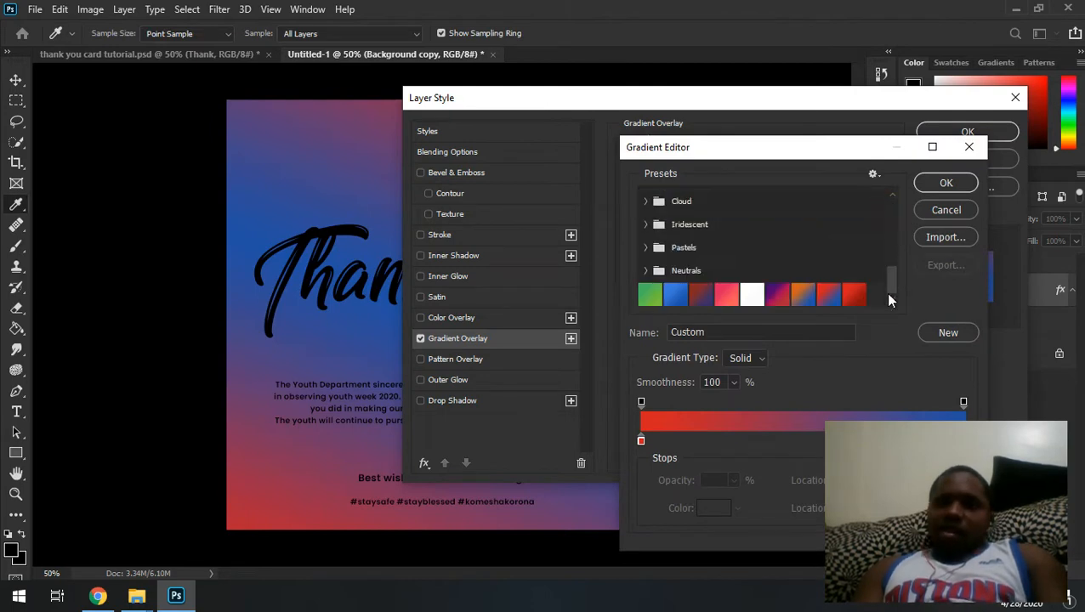
click(830, 297)
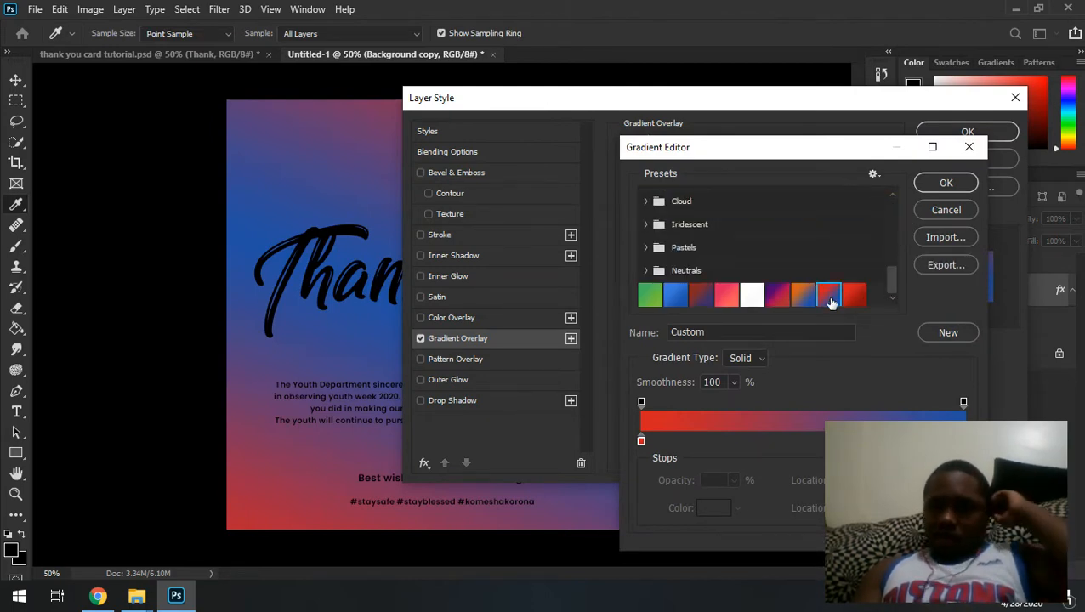
click(851, 298)
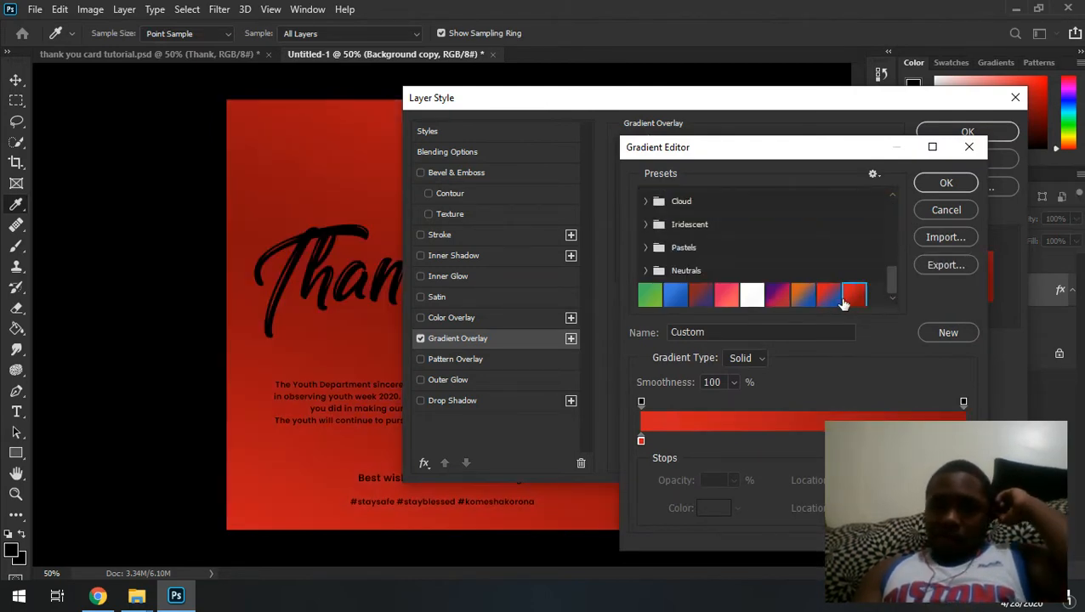
click(758, 296)
click(777, 295)
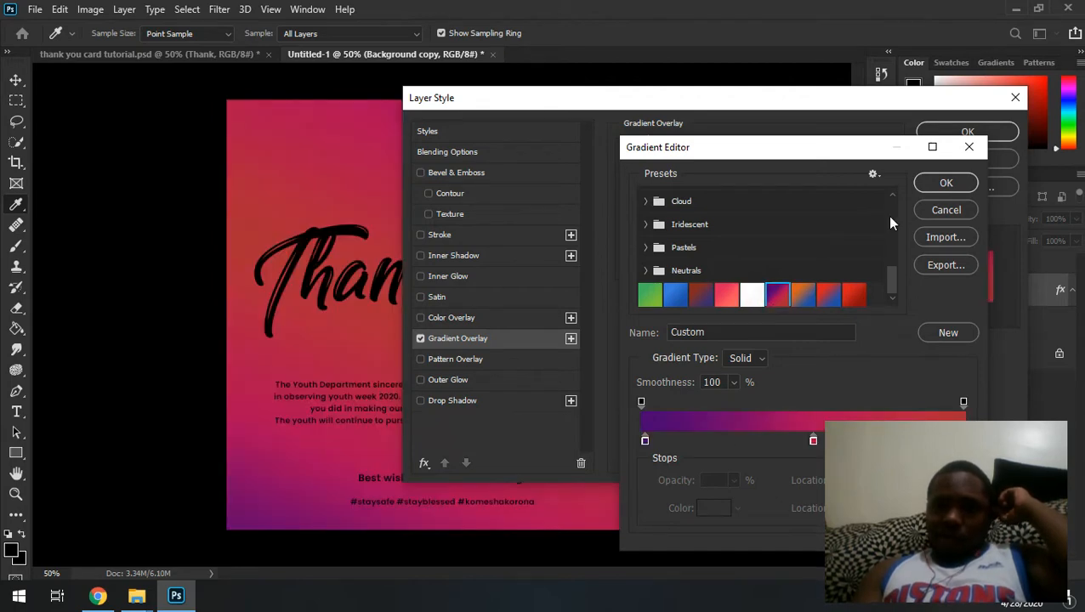
click(944, 184)
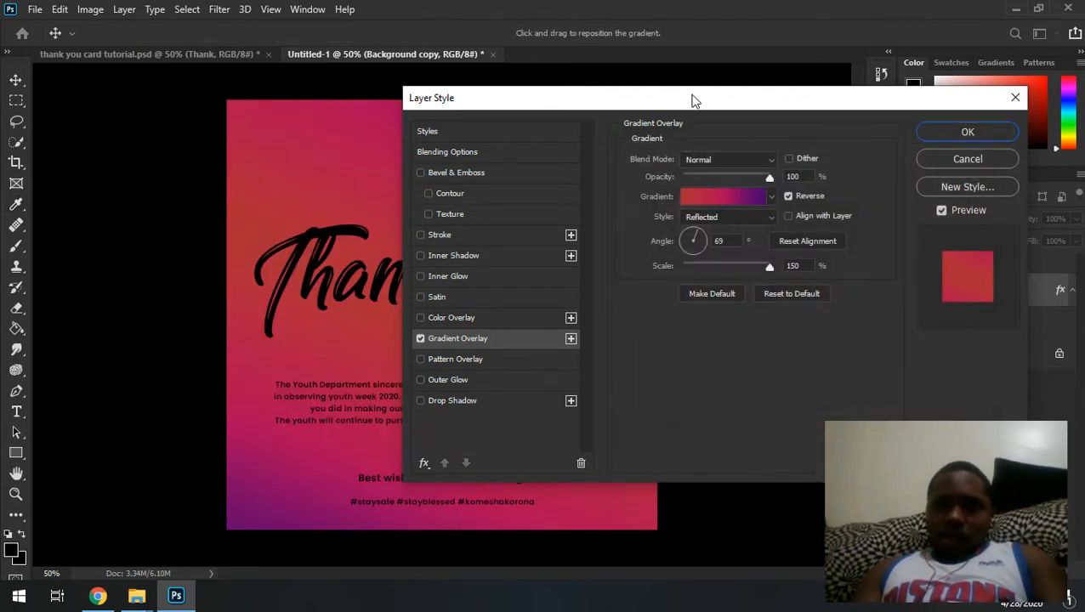
Disable Reverse on the gradient overlay, try the Linear and Radial styles, and apply it as Linear
drag(722, 100, 860, 115)
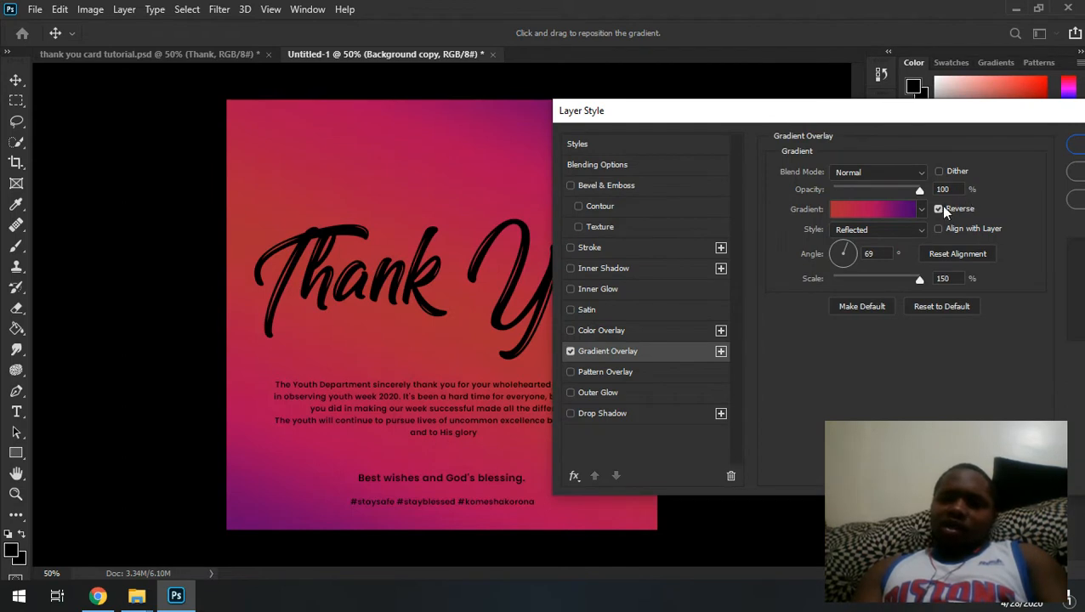
click(939, 208)
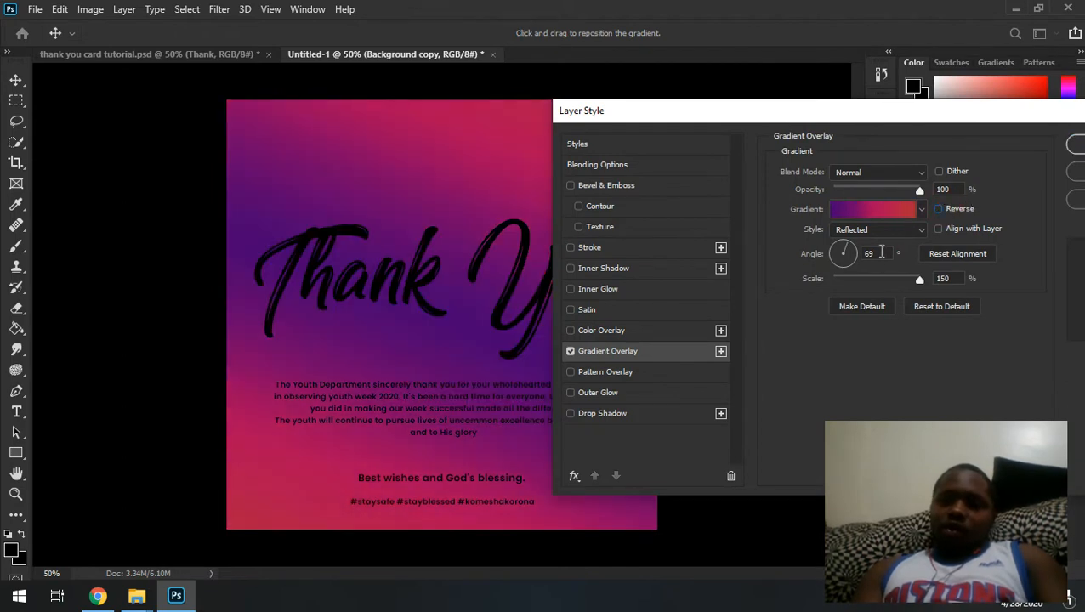
drag(862, 278, 1053, 267)
click(912, 231)
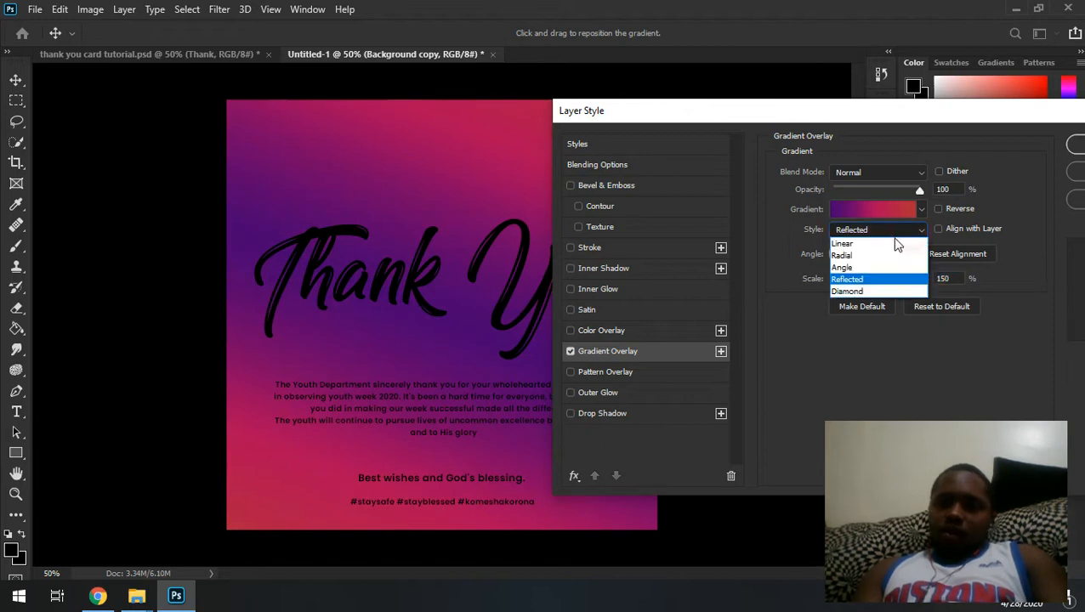
click(884, 243)
click(878, 230)
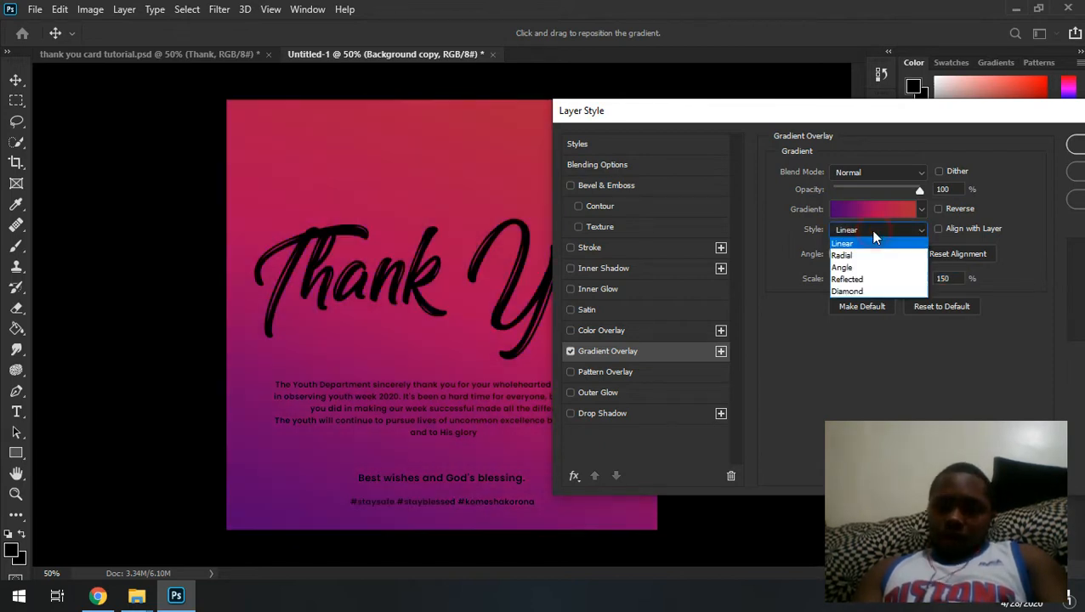
click(868, 248)
click(880, 231)
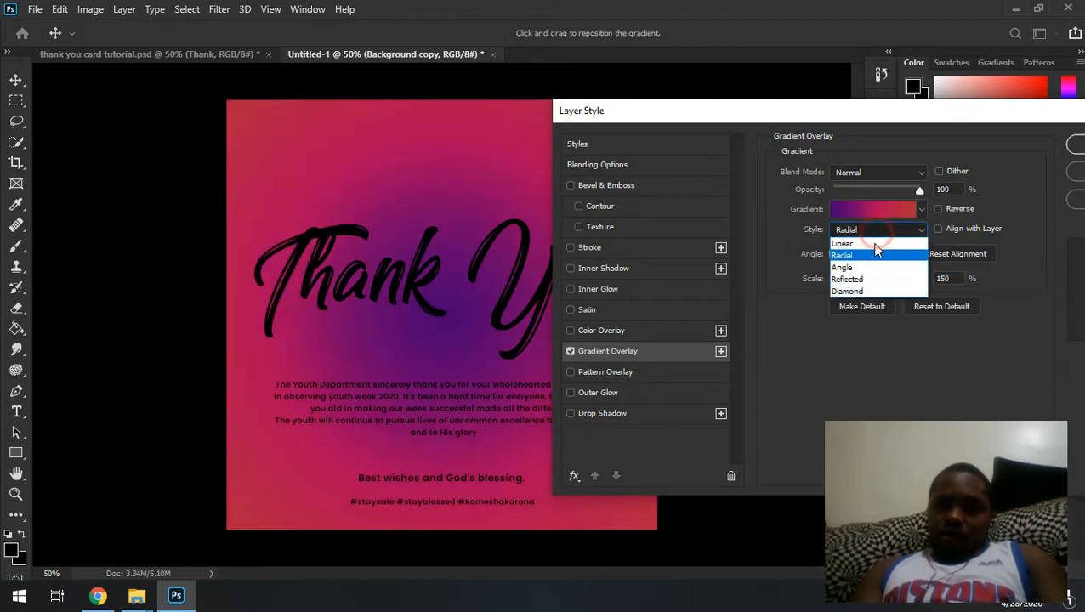
click(873, 248)
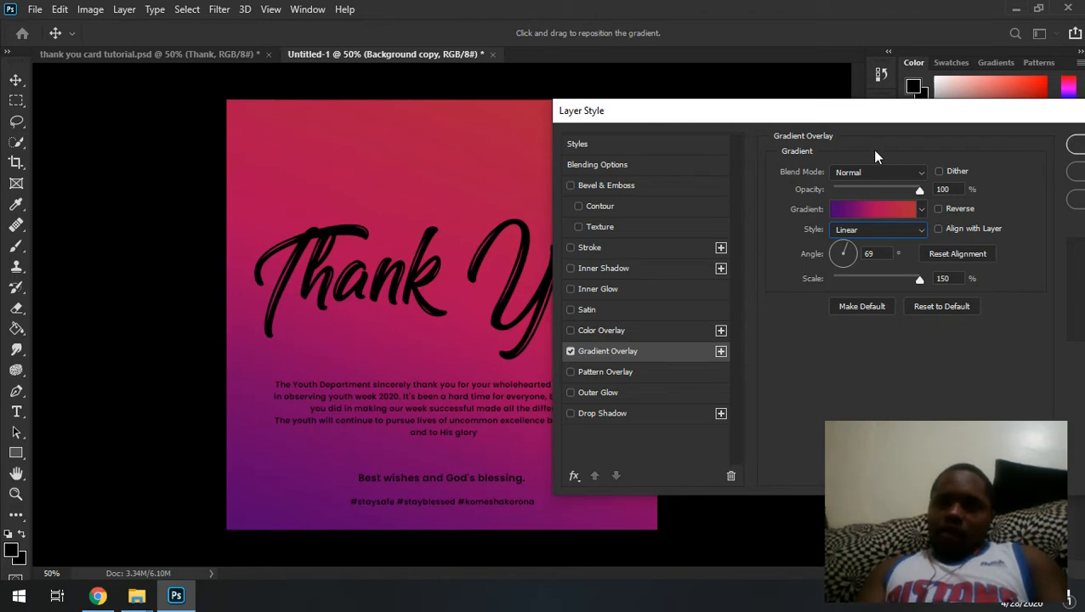
drag(802, 115, 726, 111)
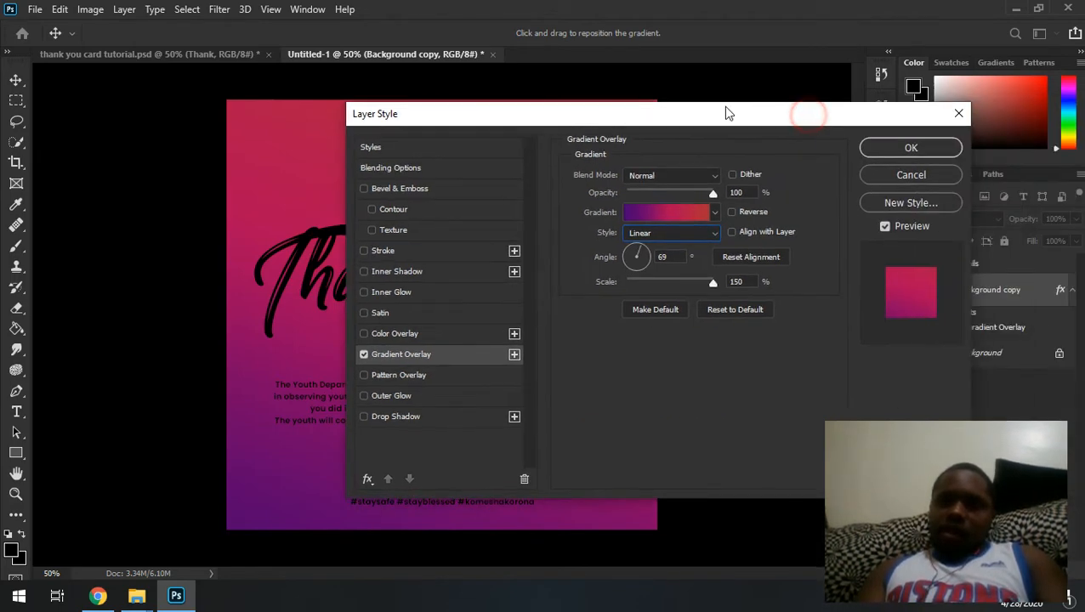
click(908, 148)
In thank you card tutorial.psd, save the purple-to-pink gradient of the Background copy 2 layer's overlay as a new preset
click(194, 53)
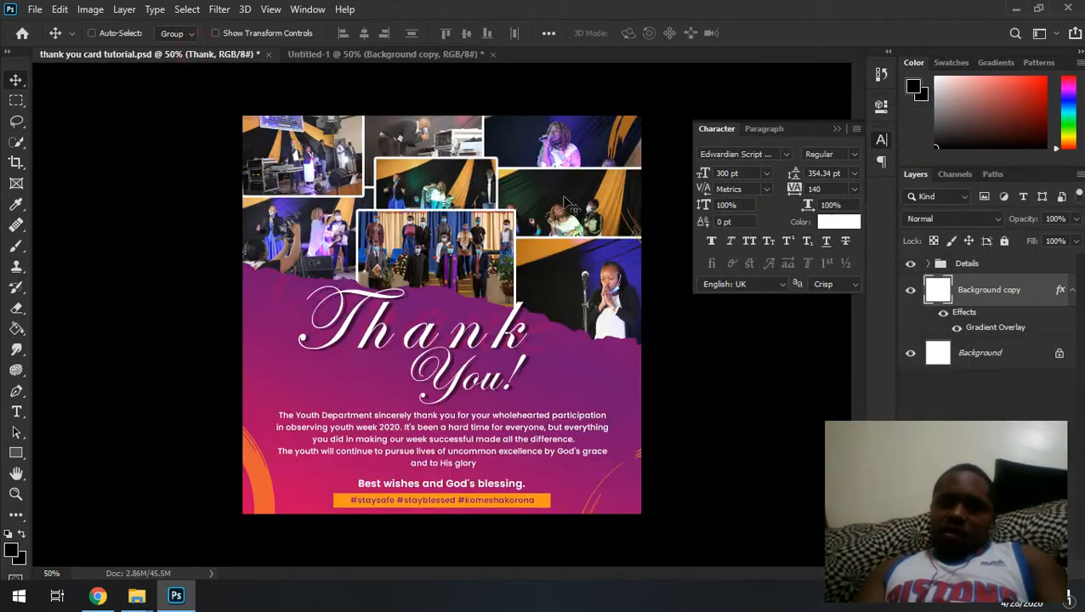
scroll(990, 357, down, 3)
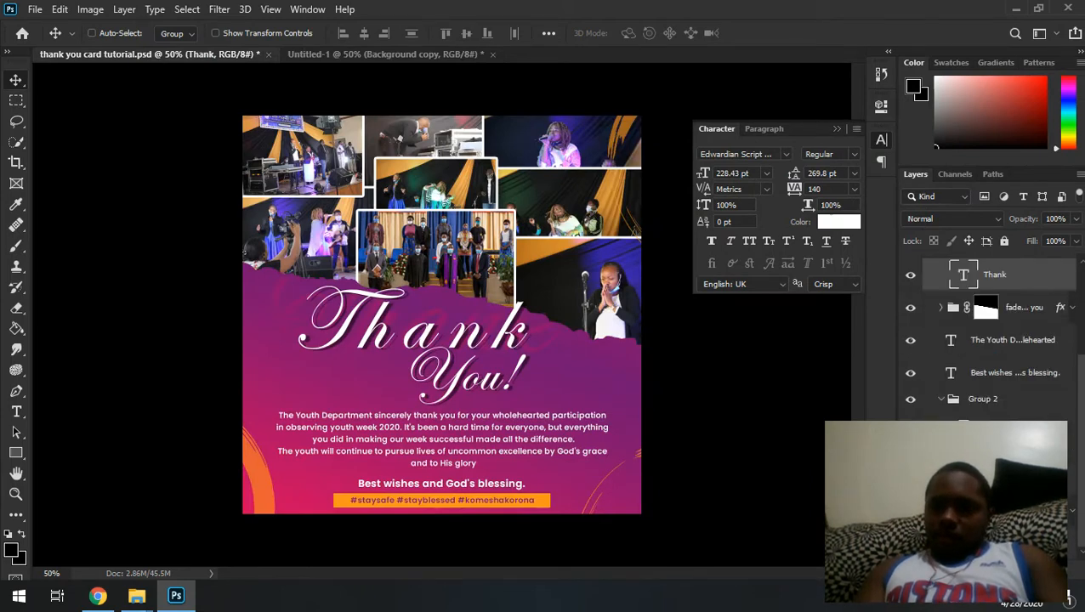
click(1068, 515)
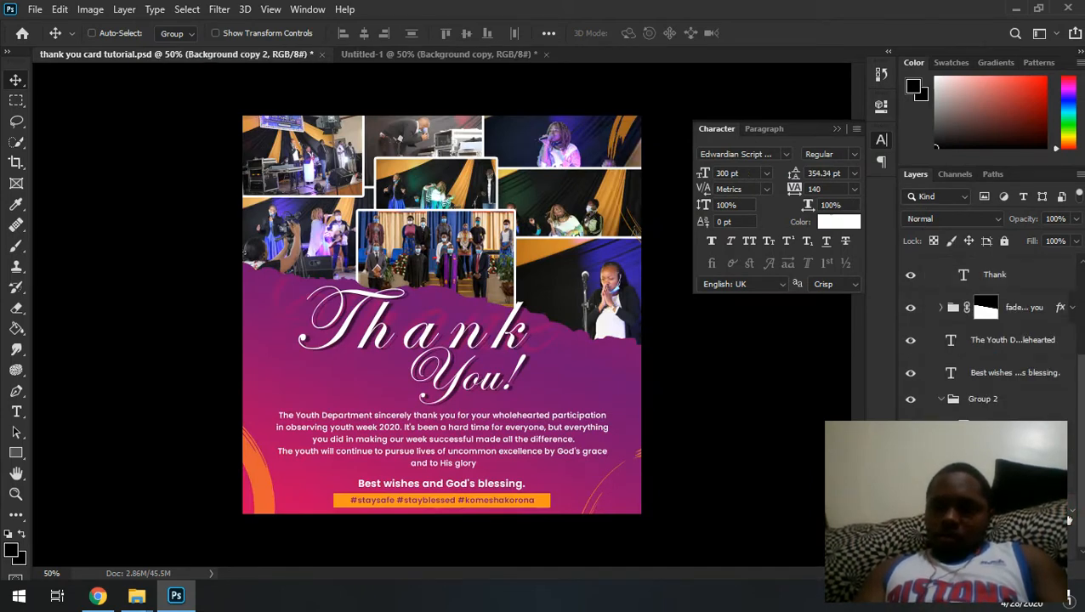
double_click(1069, 517)
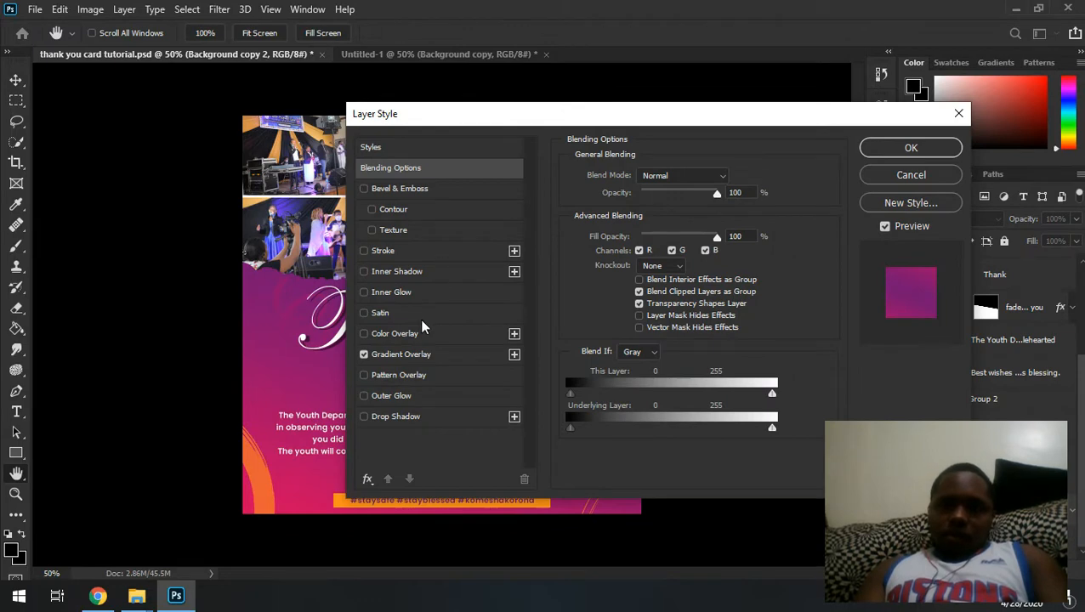
click(400, 353)
click(672, 213)
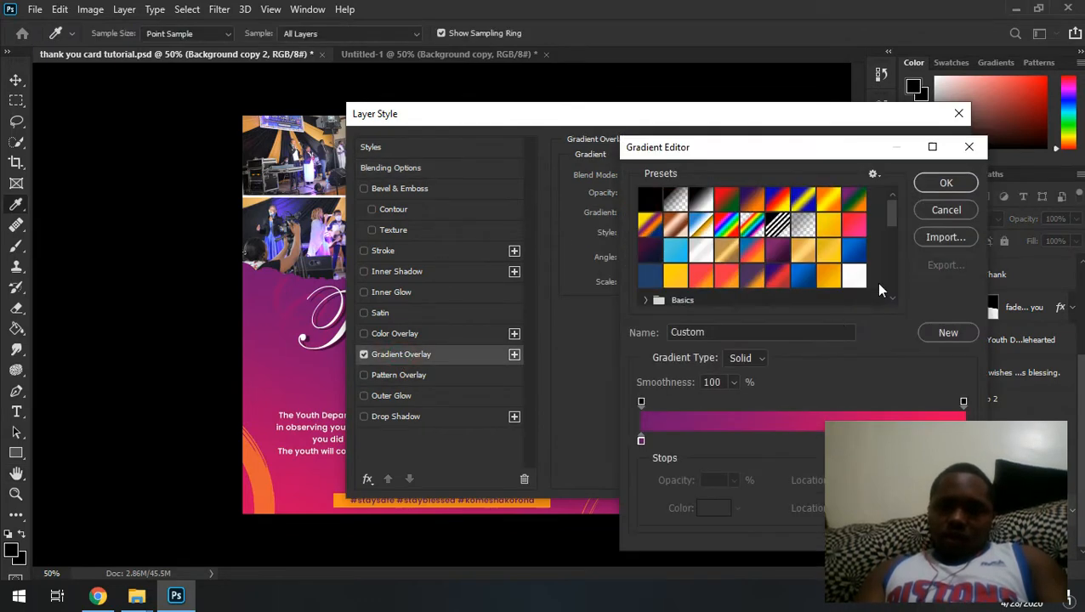
drag(891, 214, 884, 300)
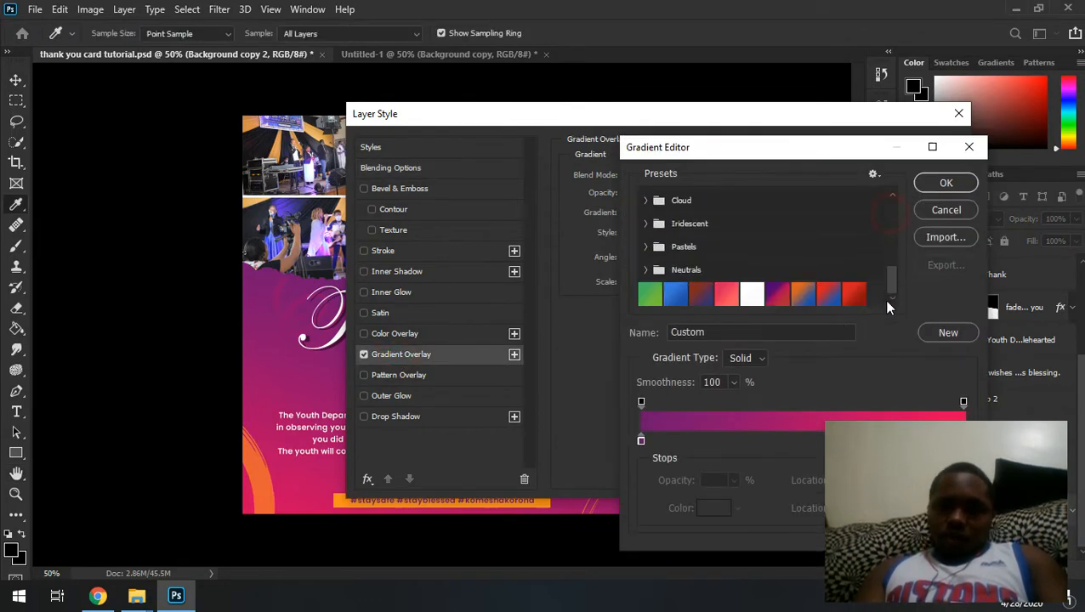
click(946, 335)
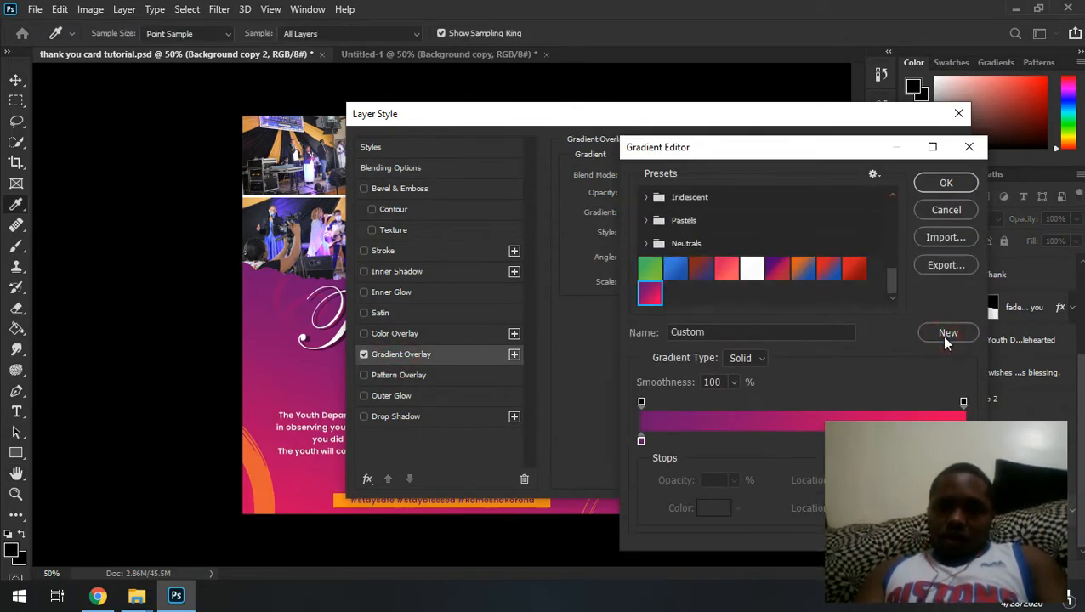
click(955, 188)
click(918, 146)
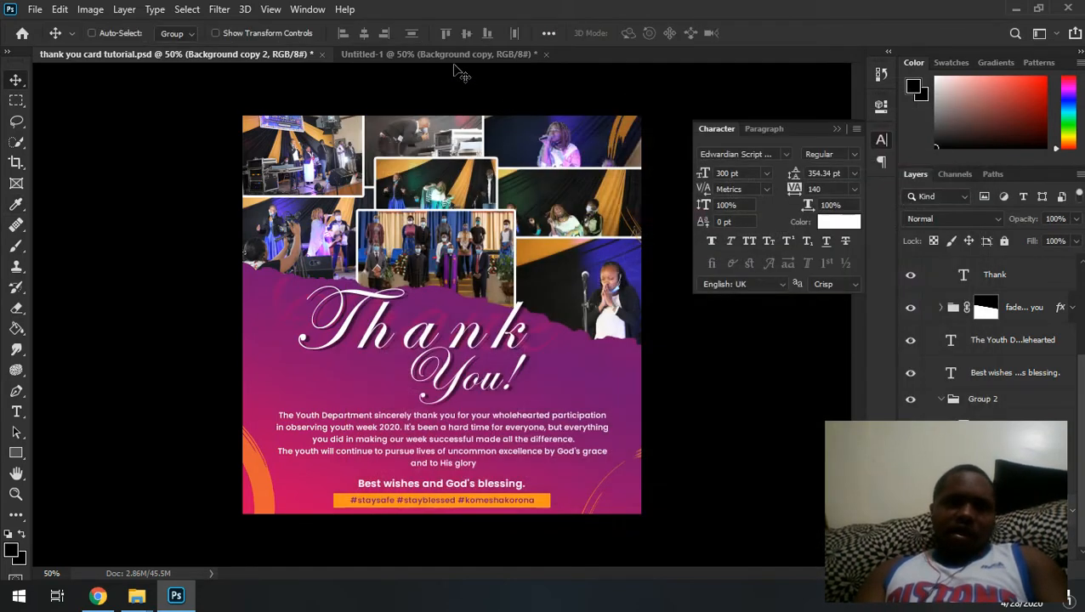
In the Untitled-1 document, give the Background copy's Gradient Overlay the saved purple-to-pink preset and enable Reverse
click(445, 54)
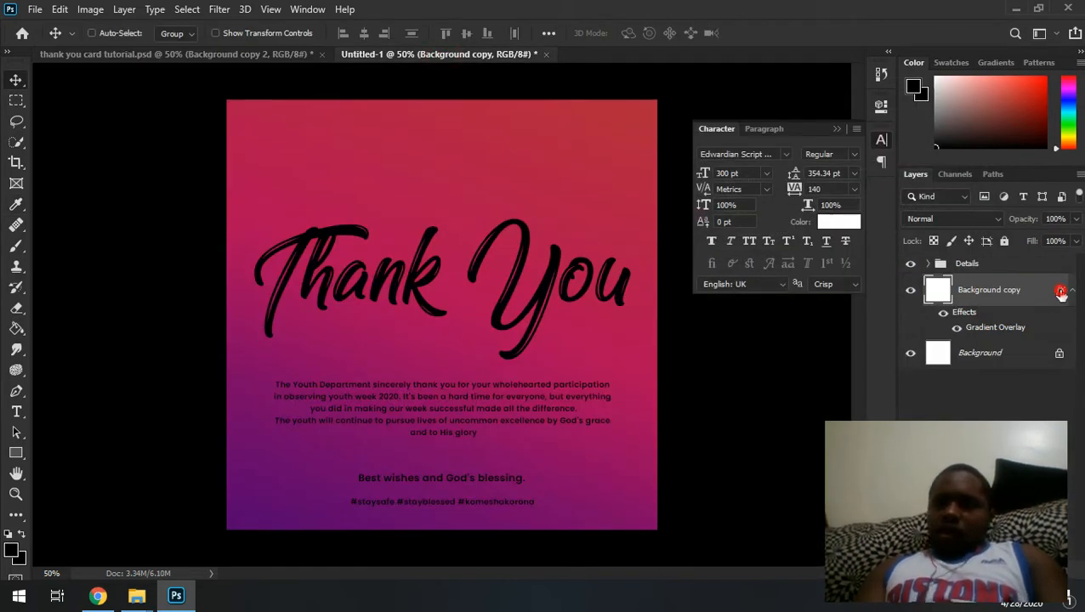
double_click(1062, 293)
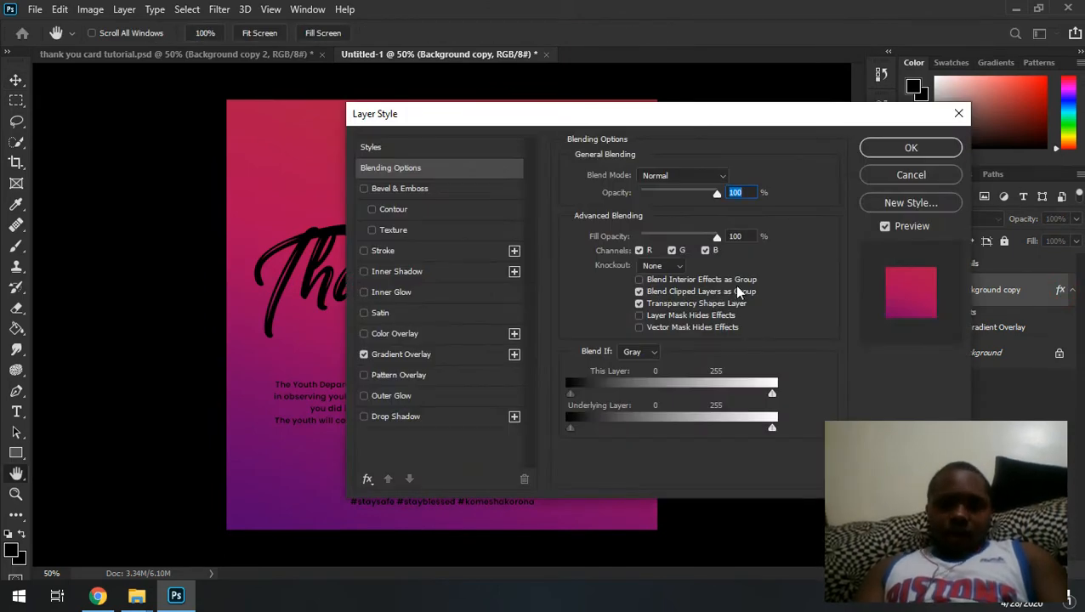
click(401, 354)
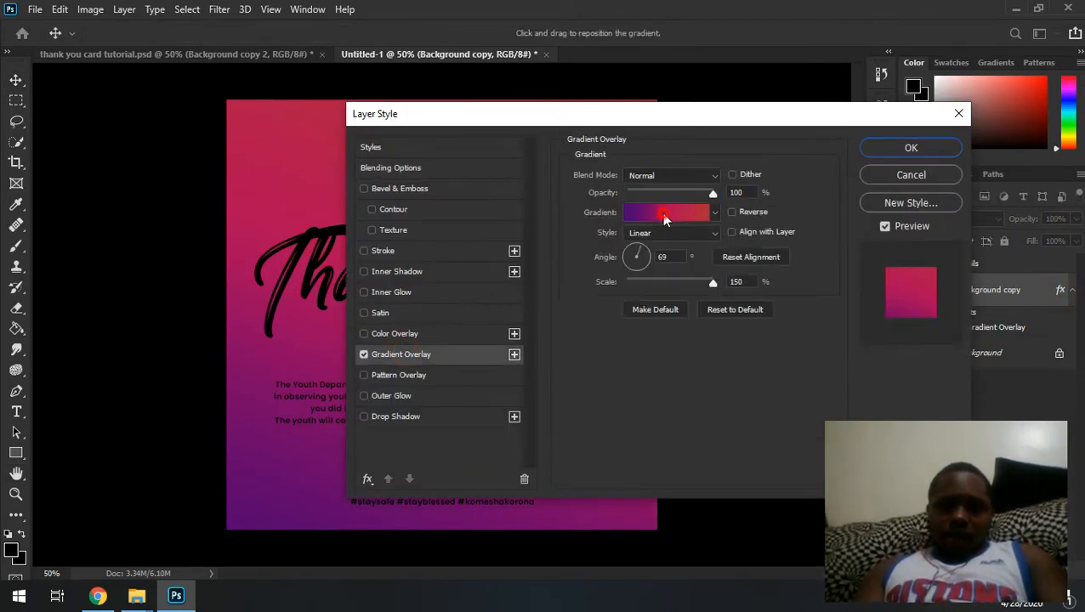
click(665, 214)
drag(895, 213, 884, 290)
click(651, 295)
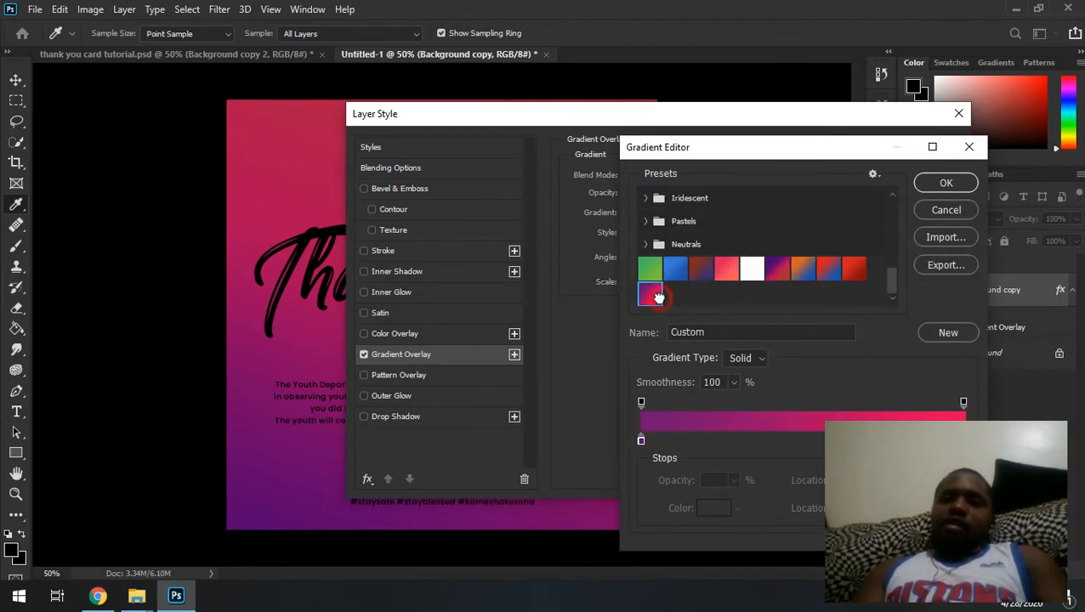
click(947, 185)
drag(620, 117, 800, 116)
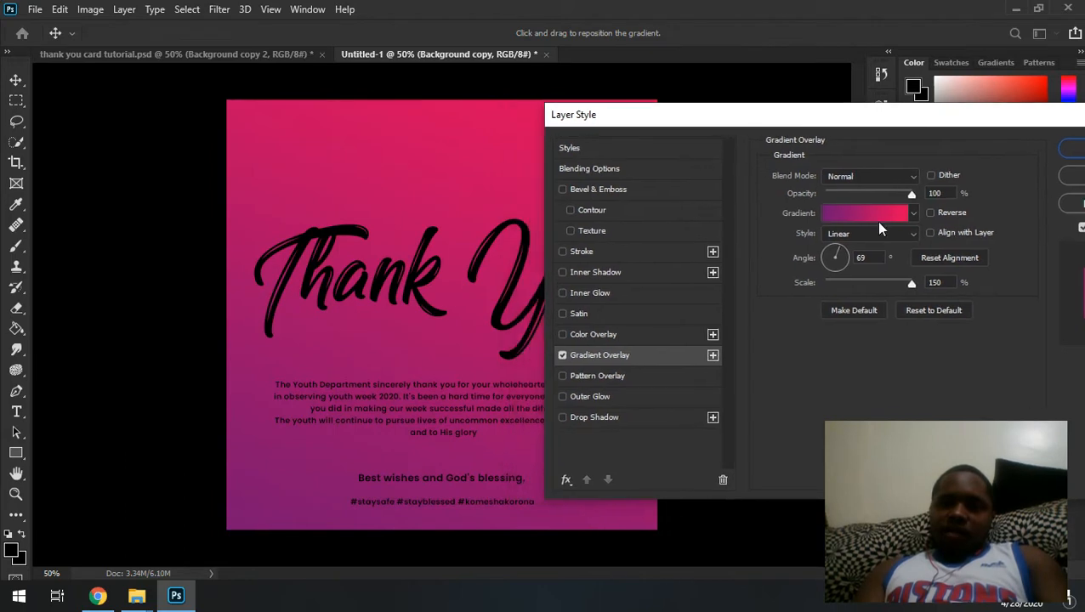
click(930, 213)
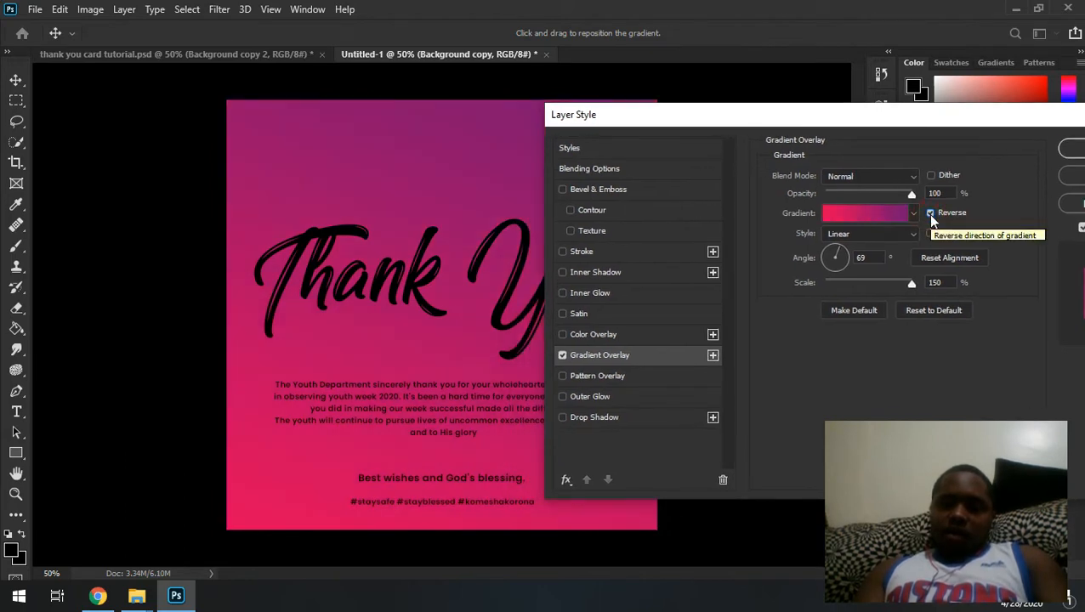
Set the Background copy's Gradient Overlay style to Reflected, disable Reverse, and apply the layer style
click(859, 234)
click(851, 283)
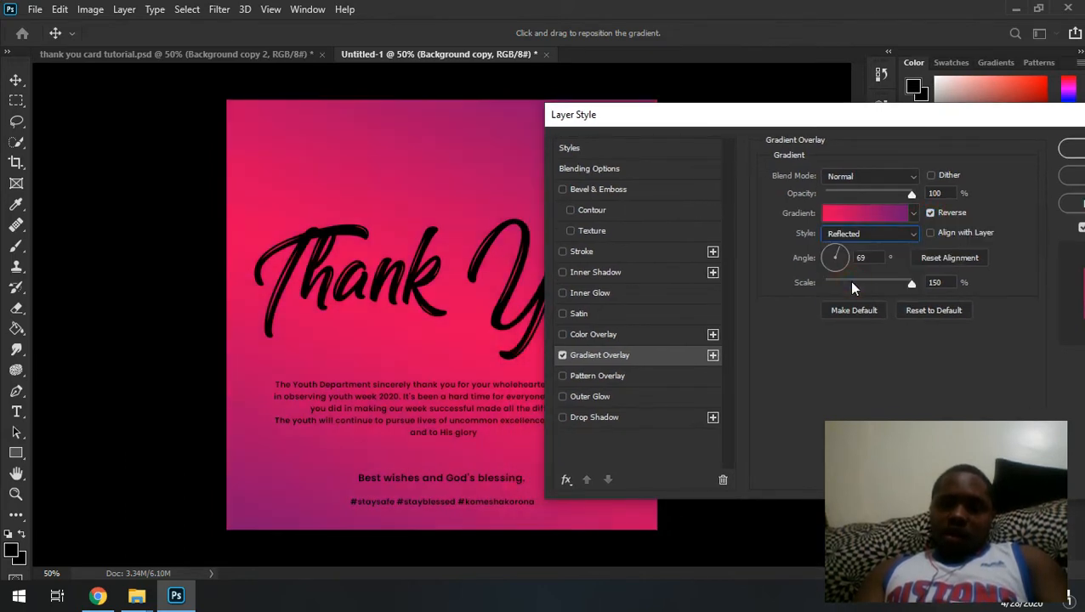
click(930, 214)
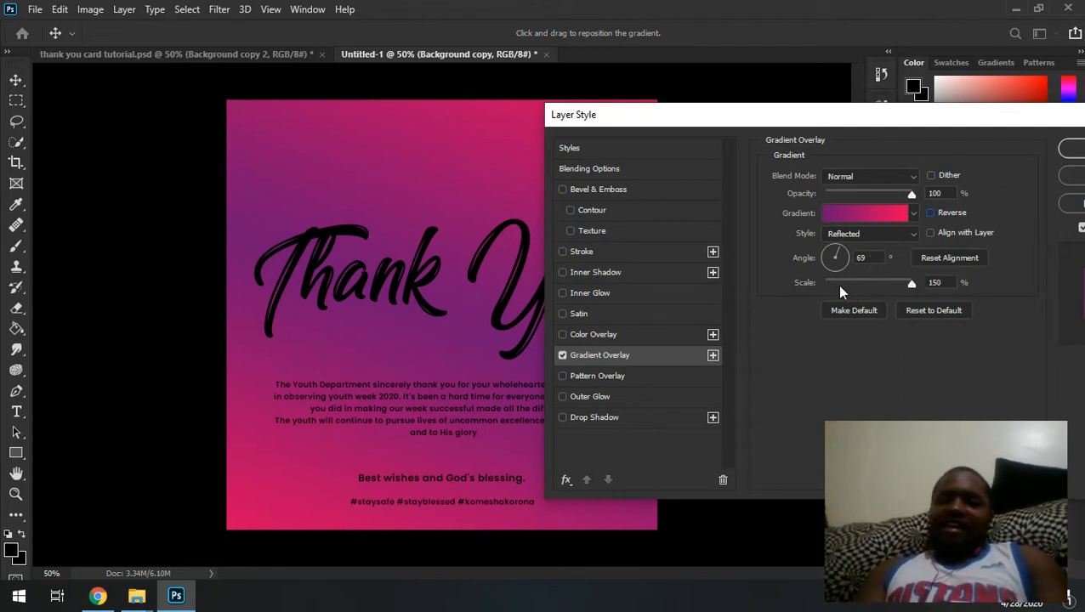
drag(857, 128, 723, 126)
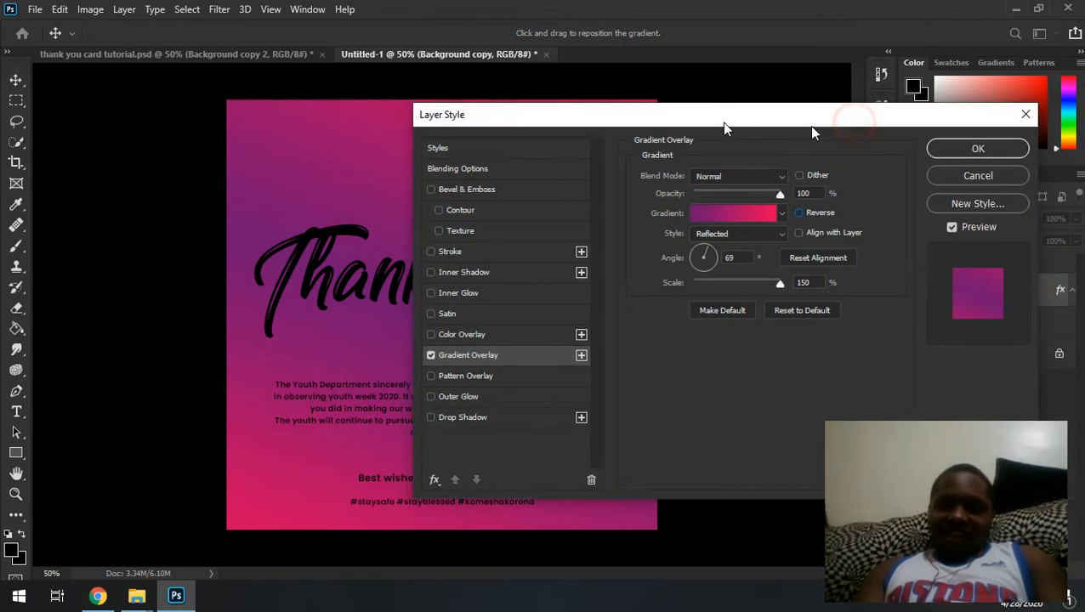
click(1024, 148)
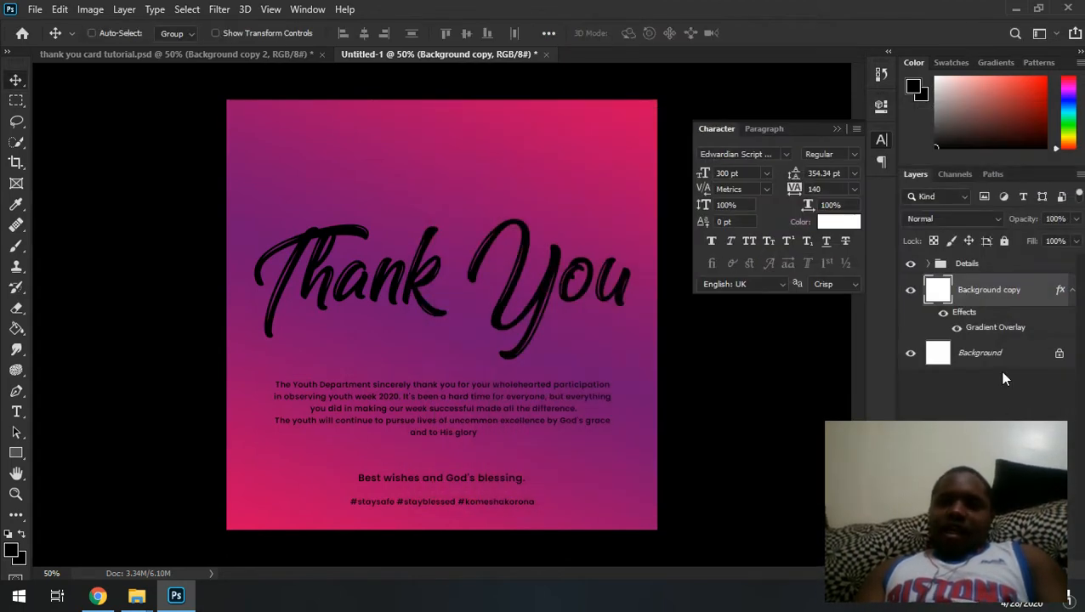
click(1073, 290)
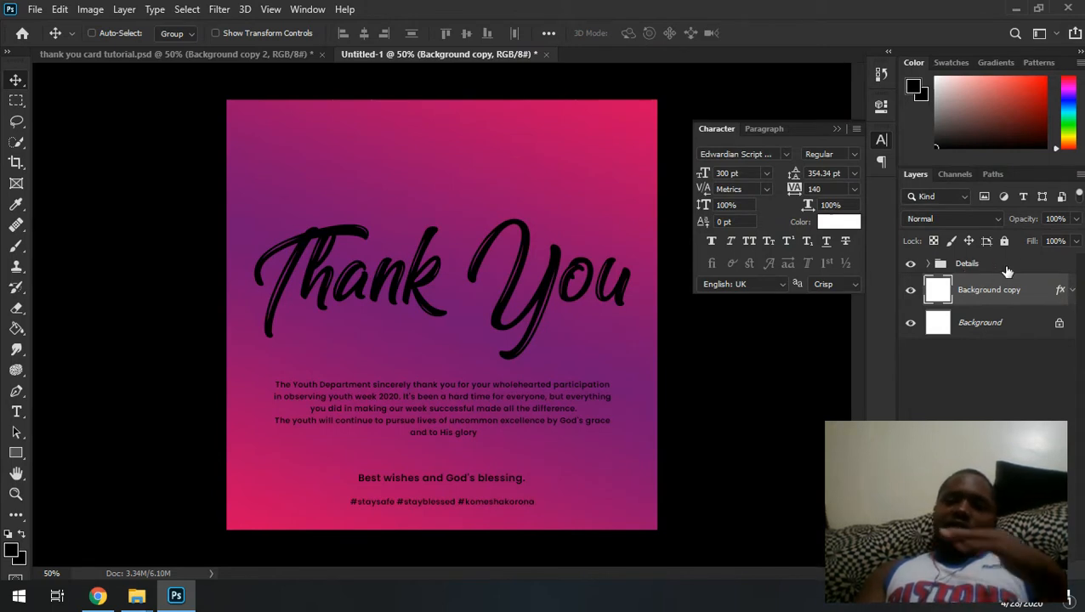
Select all four text layers in the Details group and set their text color to white
click(930, 265)
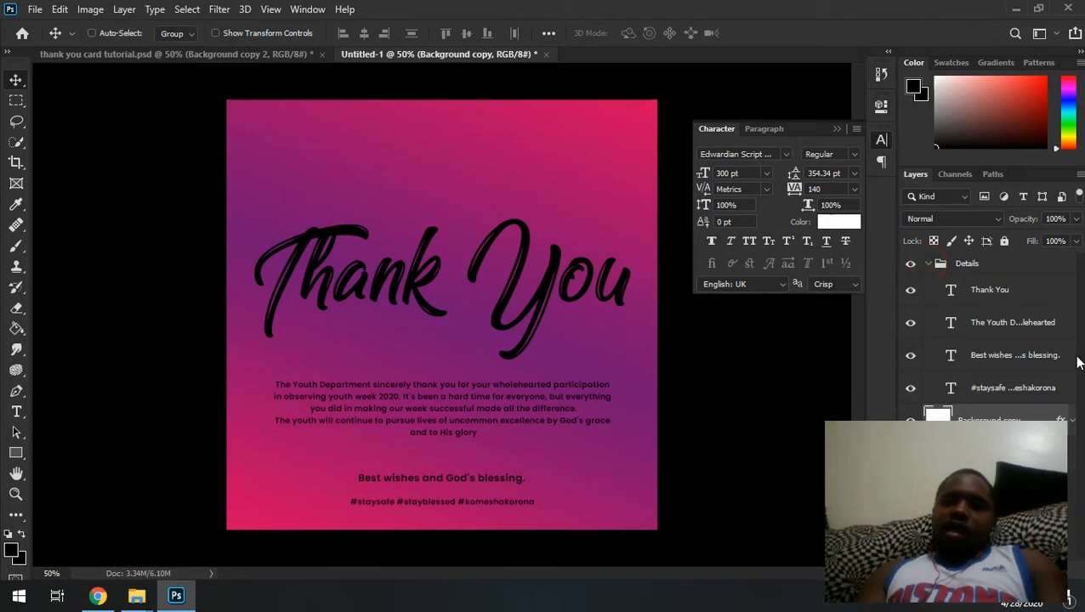
click(1026, 297)
ctrl+click(1031, 322)
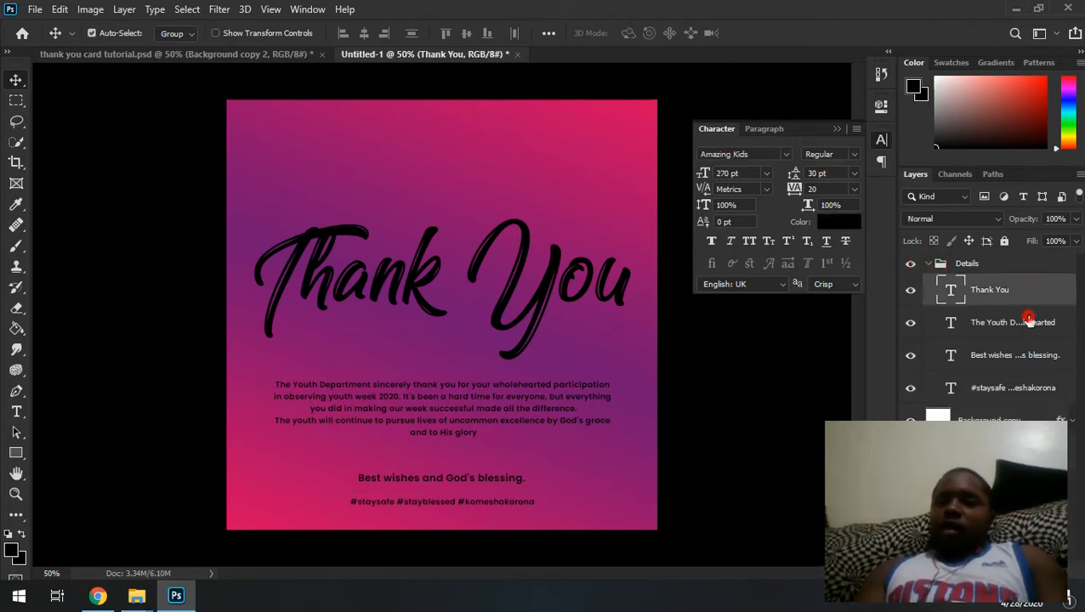
ctrl+click(1035, 352)
ctrl+click(1025, 391)
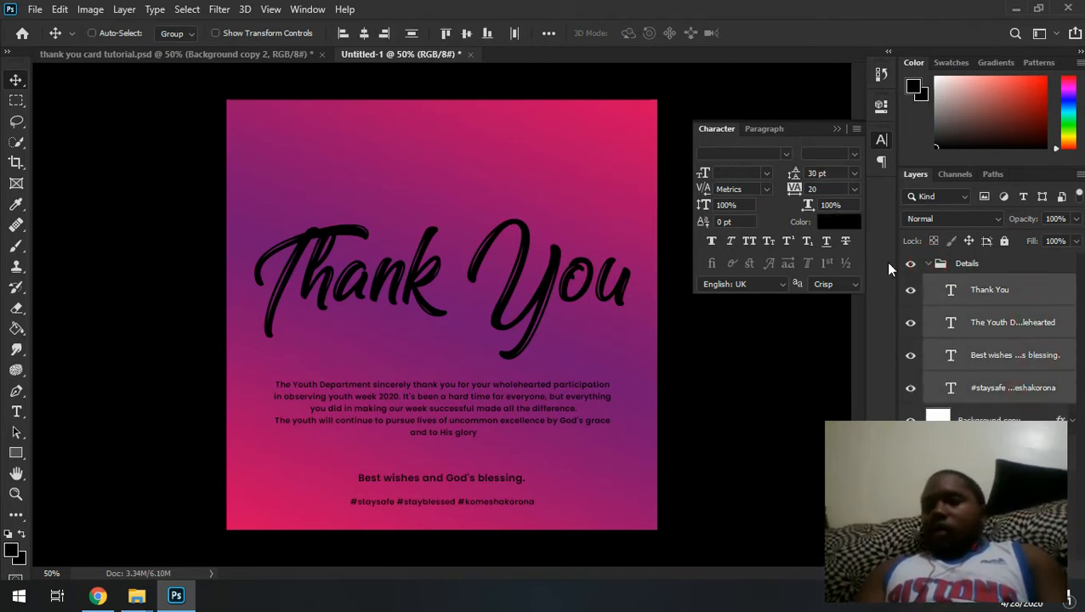
click(835, 222)
drag(650, 236, 640, 216)
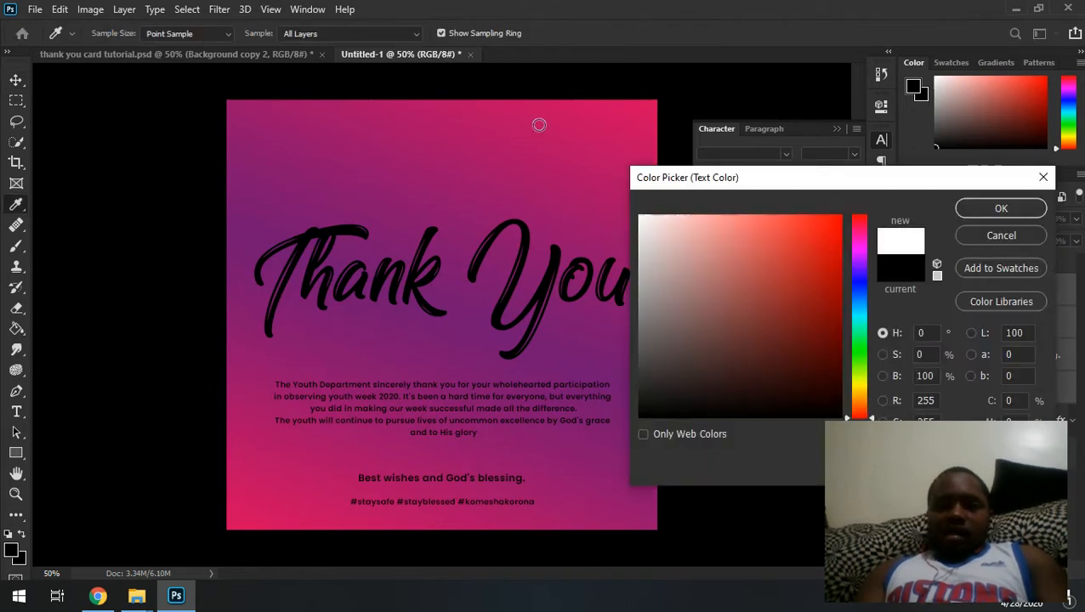
click(995, 209)
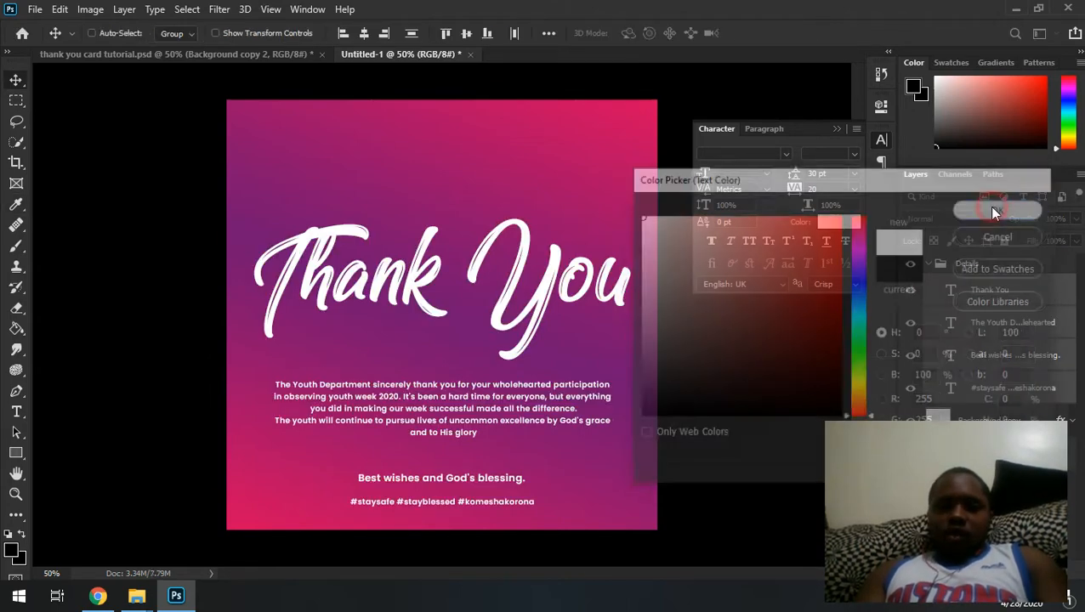
click(838, 129)
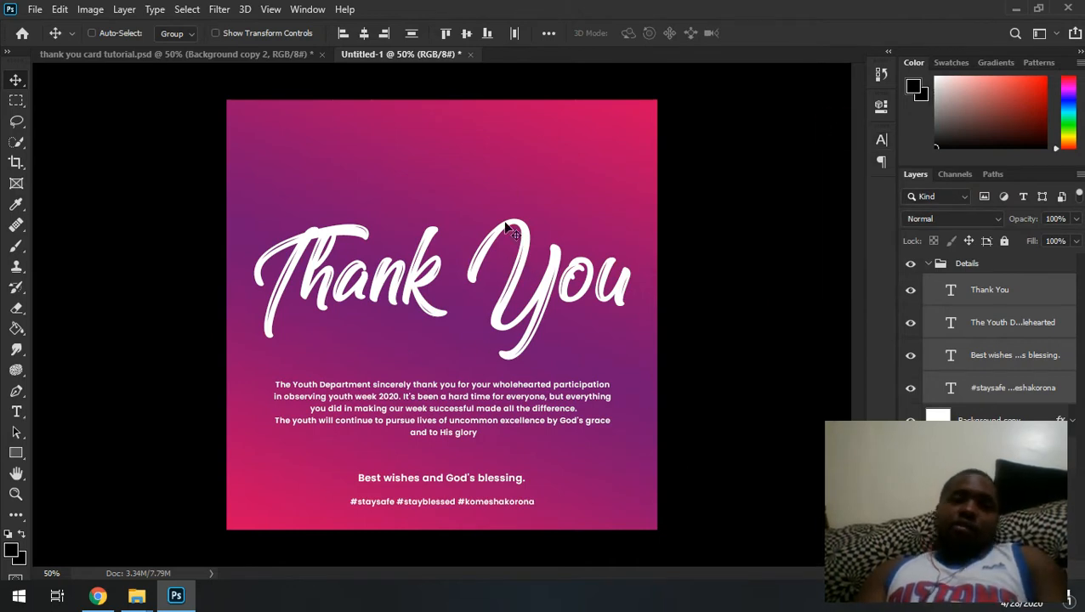
Check the heading in thank you card tutorial.psd and duplicate the Thank You text layer in Untitled-1
click(240, 55)
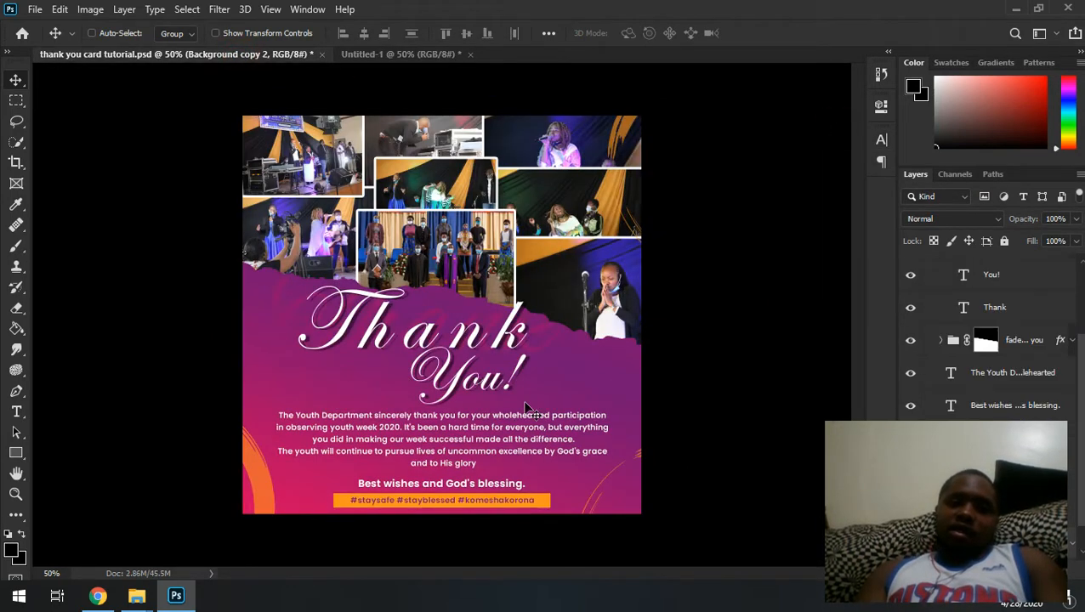
click(406, 55)
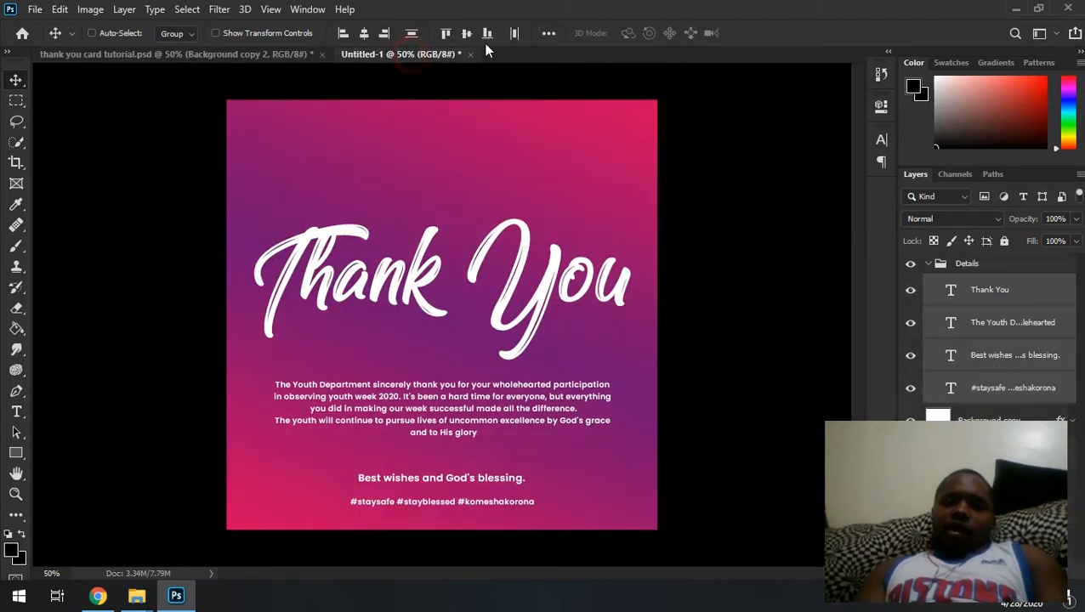
click(1004, 299)
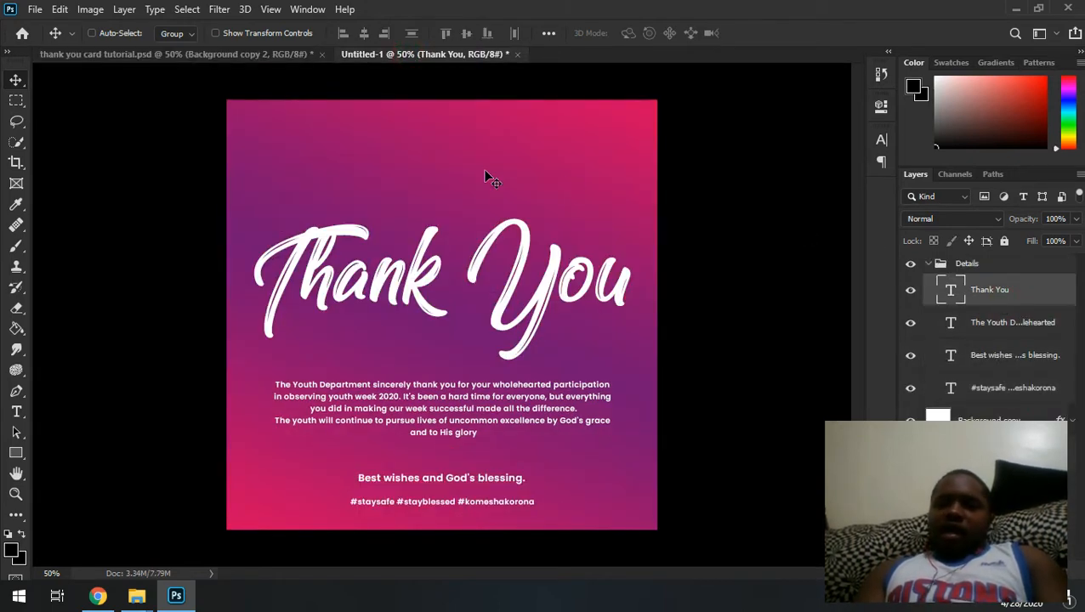
click(213, 53)
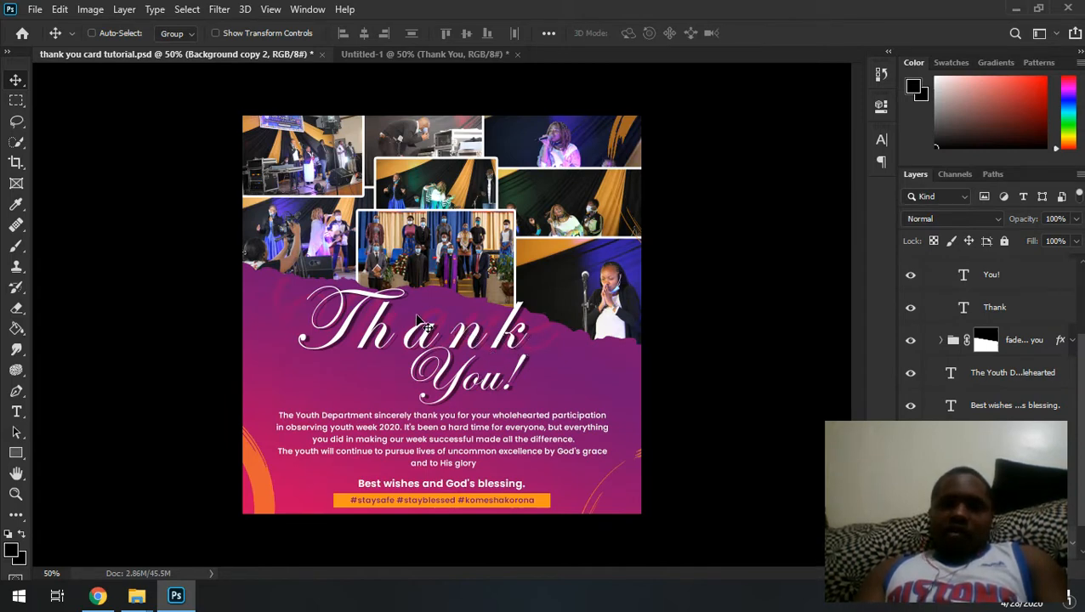
click(410, 56)
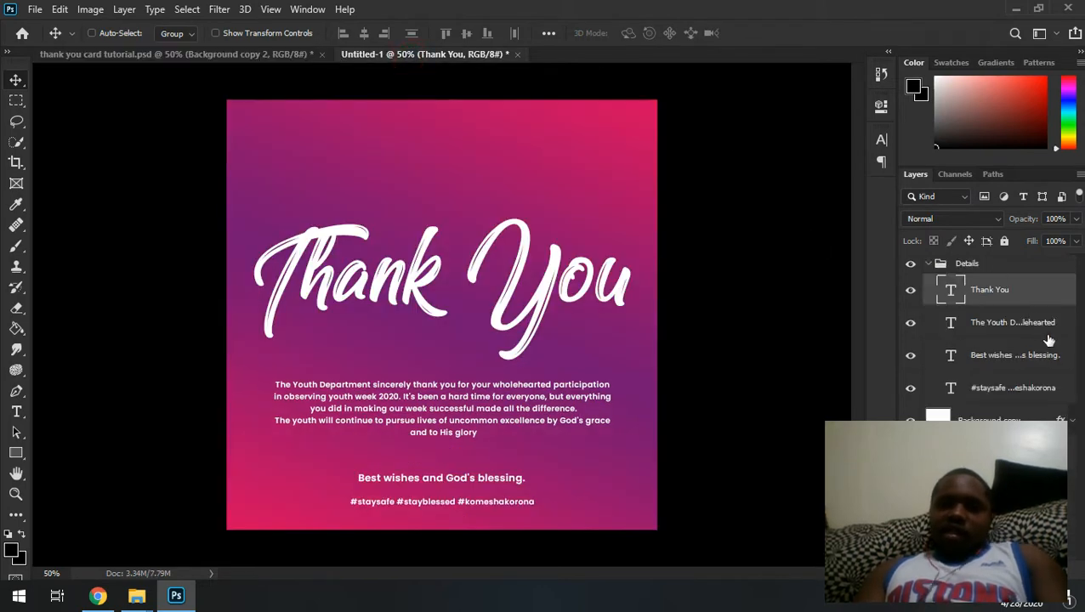
key(ctrl)
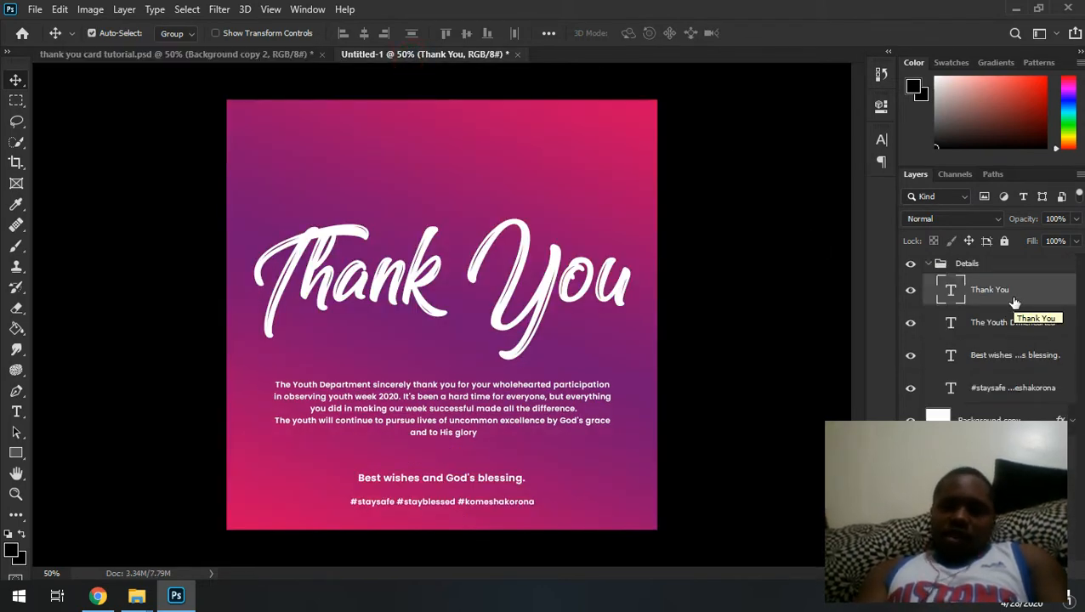
key(ctrl+j)
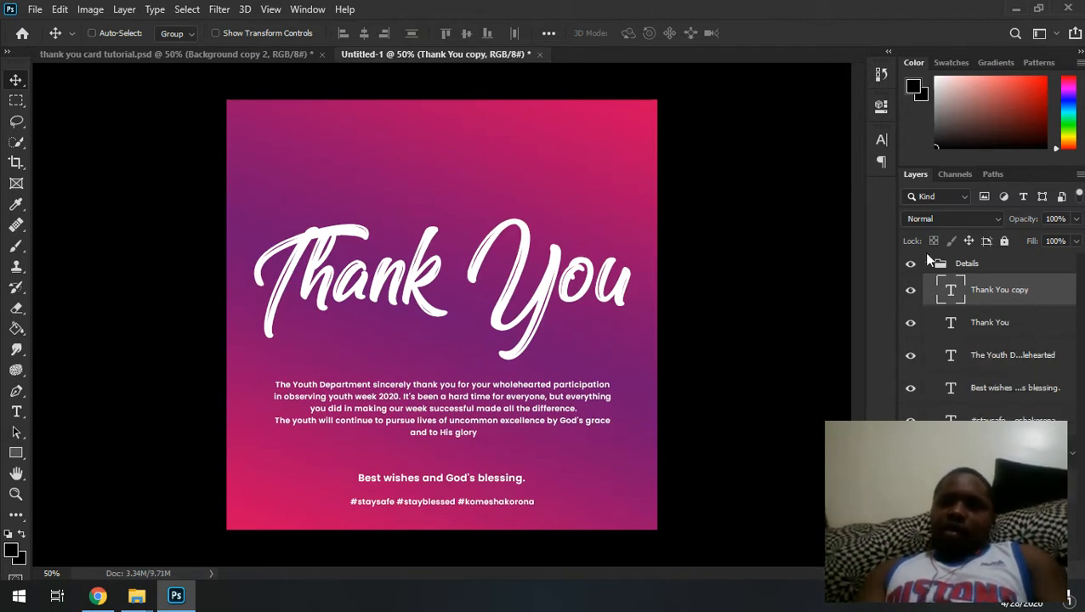
Scale the Thank You copy to about 110% around its center and place it beneath the Thank You layer
key(ctrl+t)
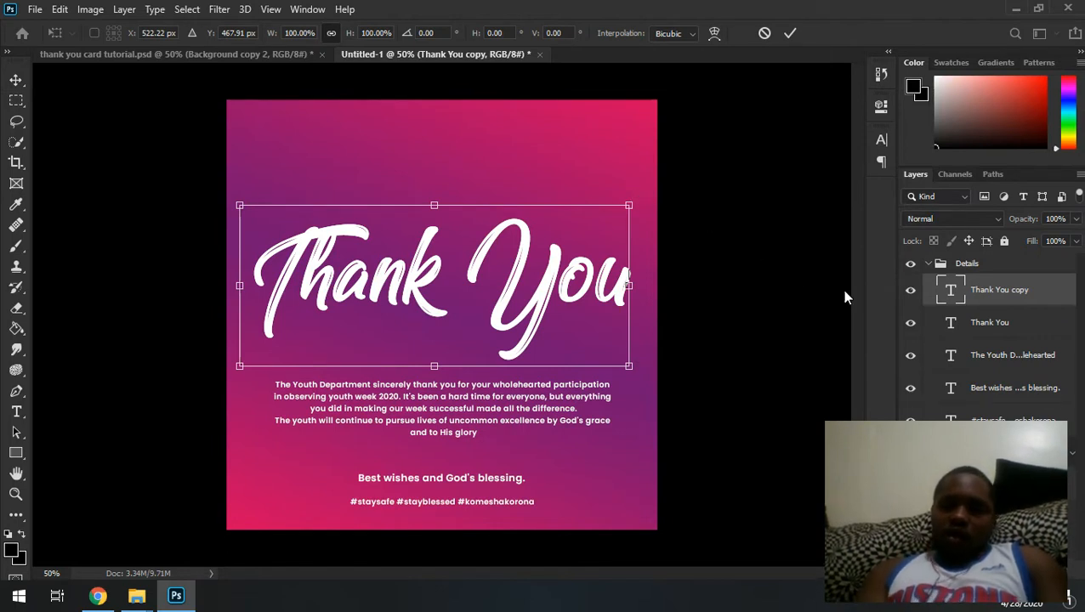
click(953, 281)
key(ctrl+t)
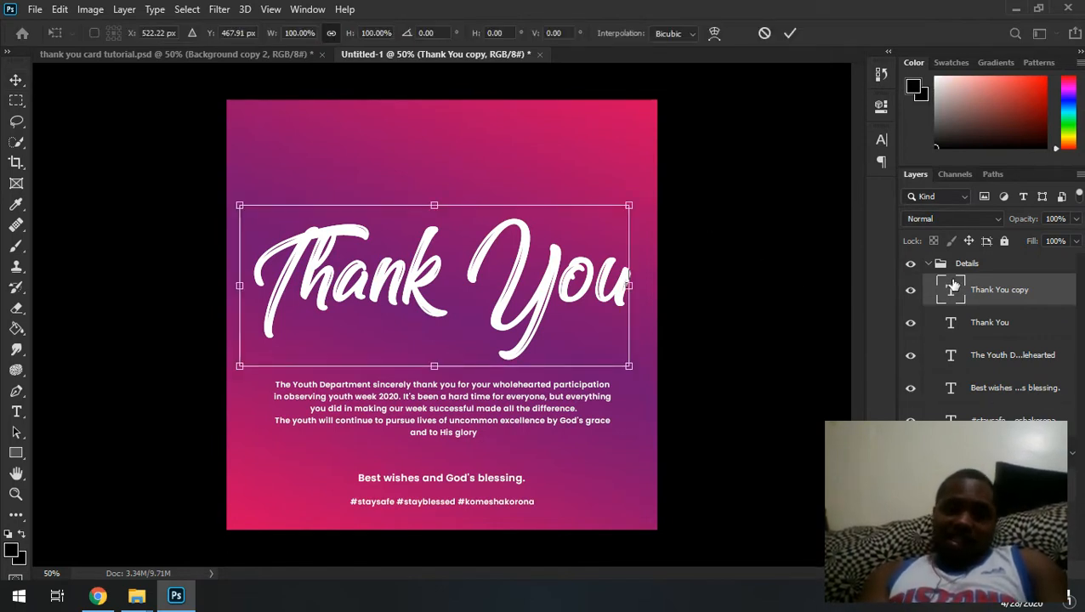
drag(629, 205, 648, 196)
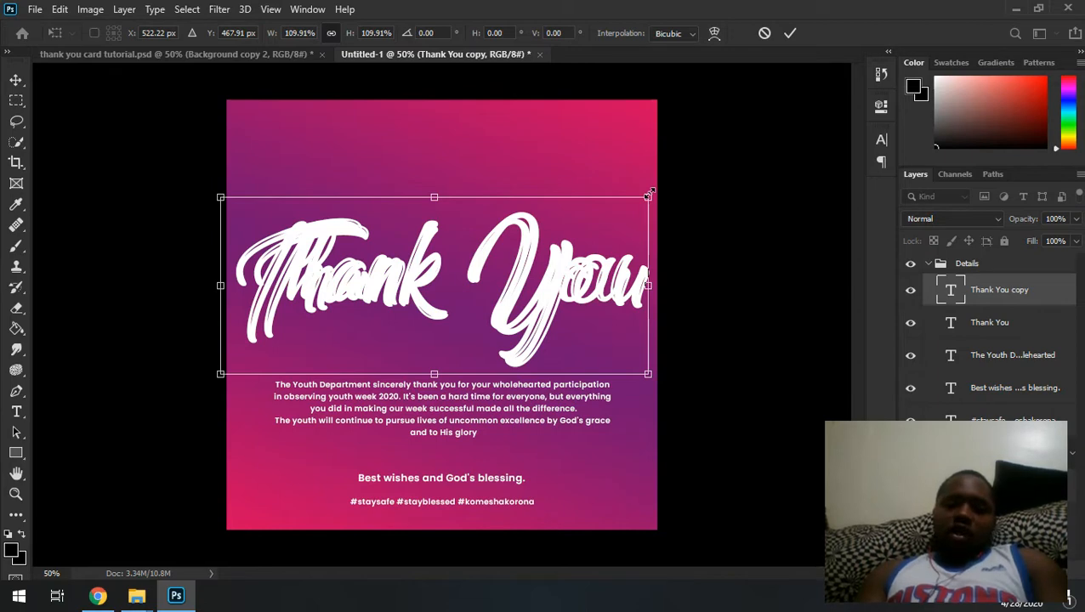
key(Return)
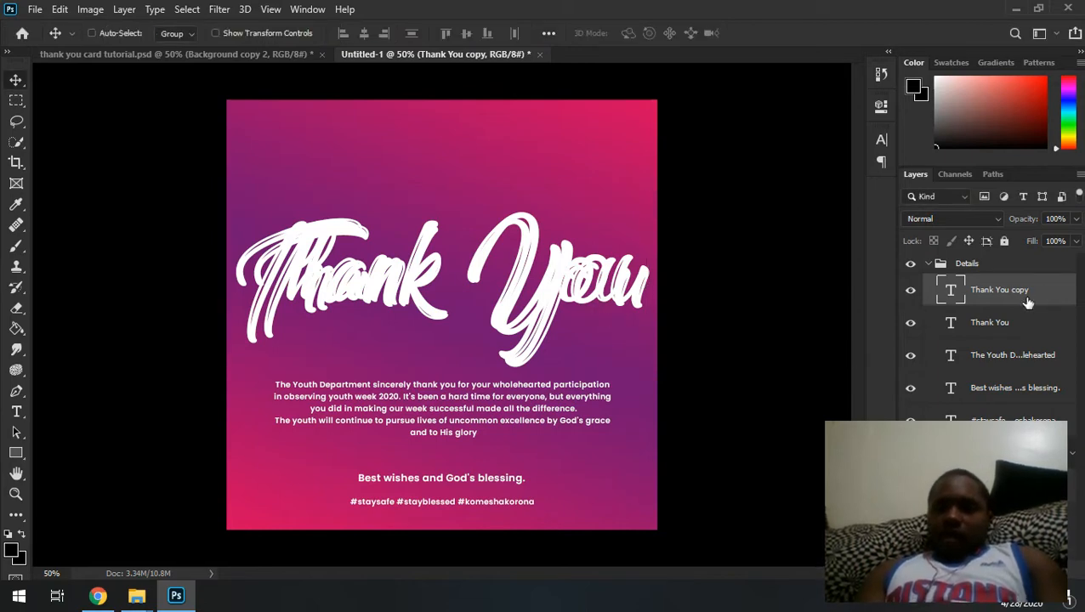
drag(987, 300, 991, 341)
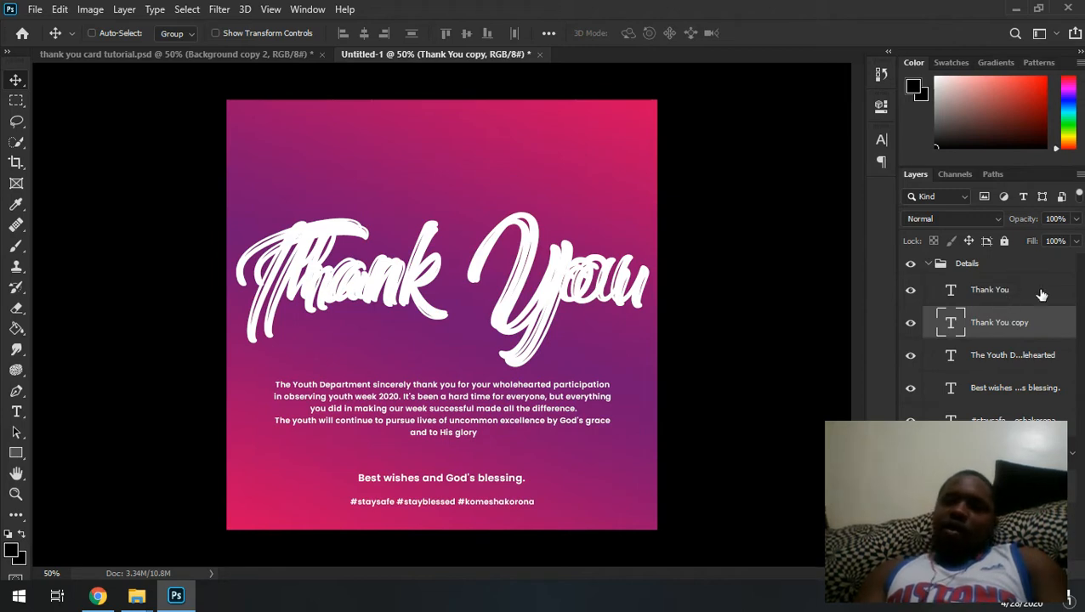
Recolor the enlarged Thank You copy with a purple sampled from the background between the two words
click(1019, 299)
click(1022, 319)
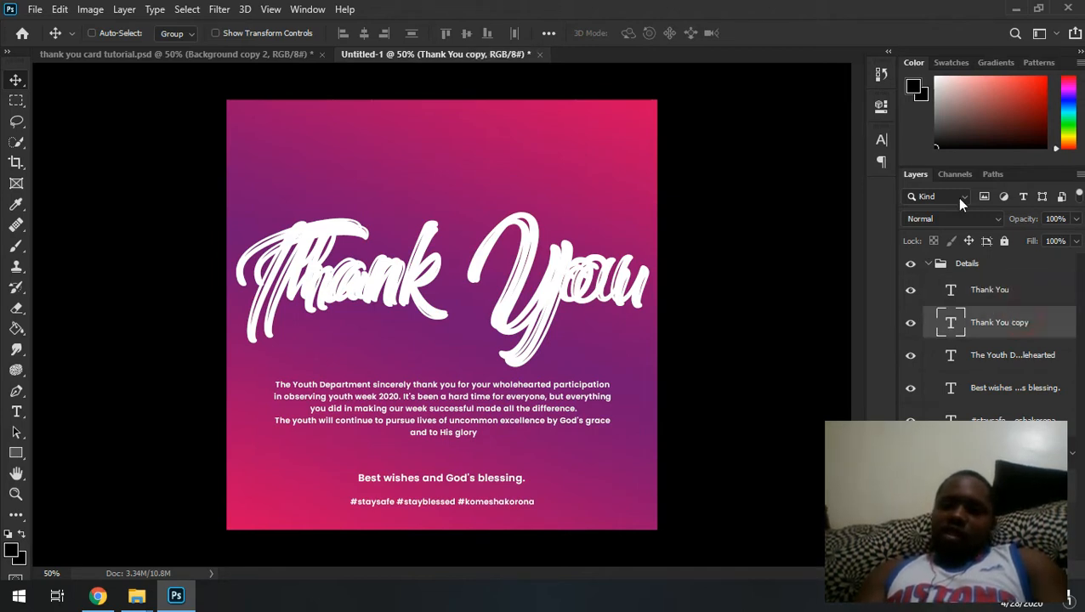
click(881, 140)
click(847, 223)
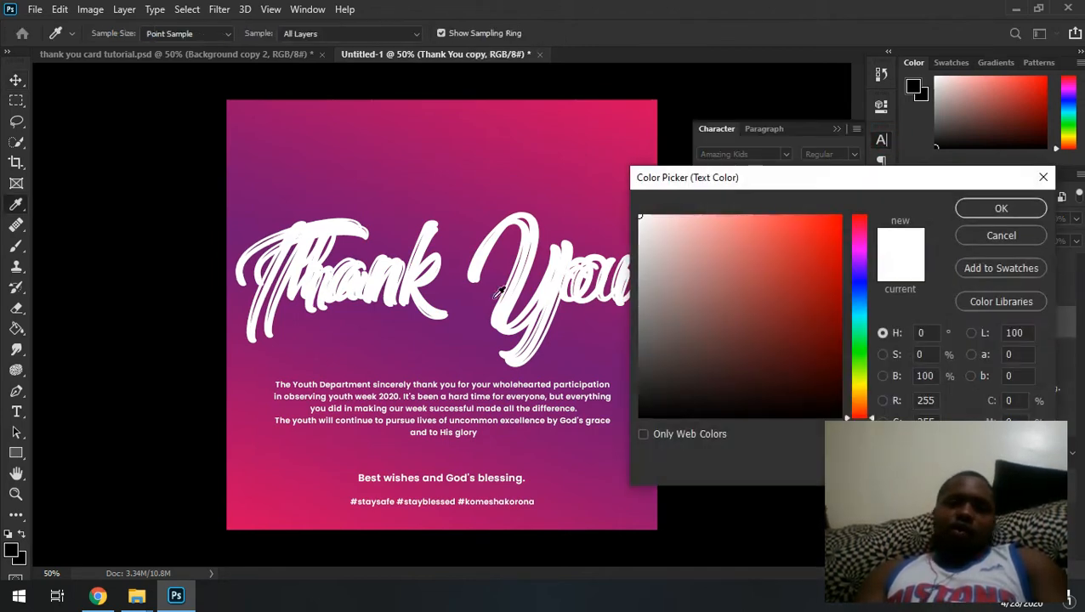
click(474, 299)
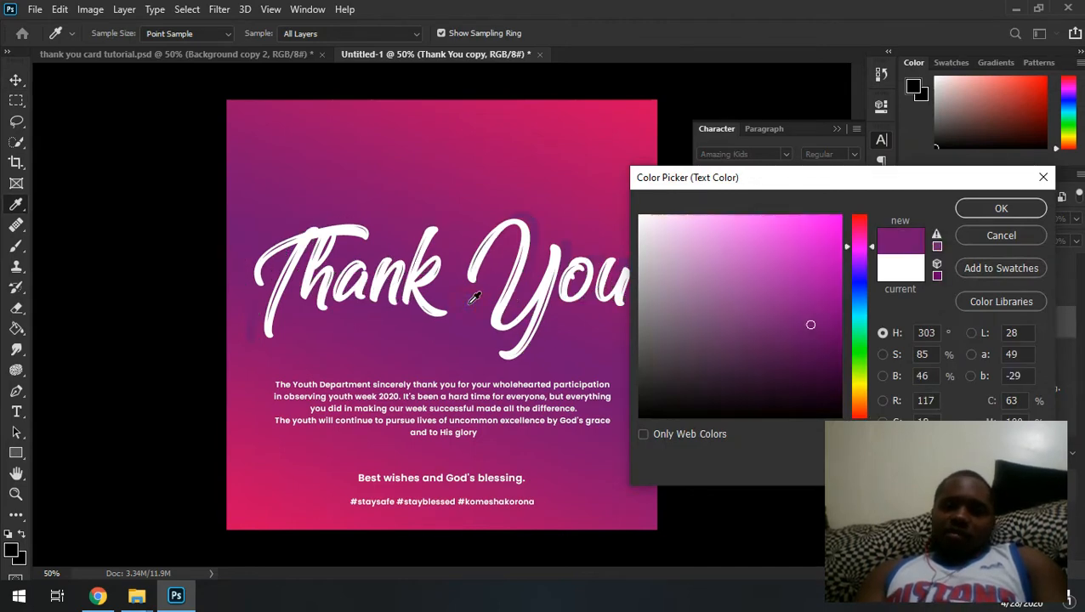
click(1019, 210)
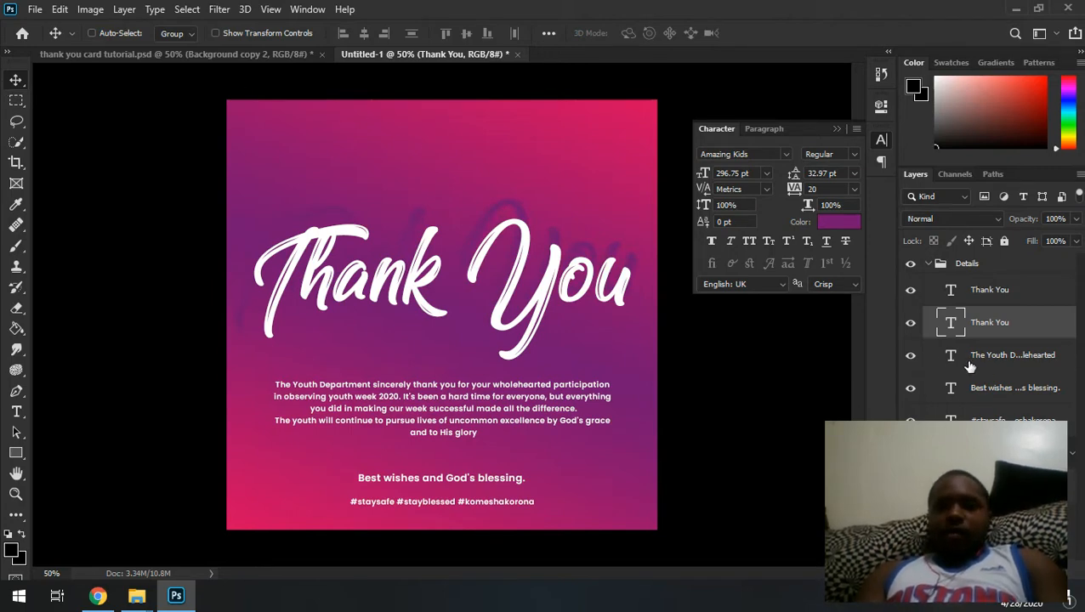
Try a pink sampled from the card's upper background as the color of the rear Thank You text
click(842, 223)
click(591, 123)
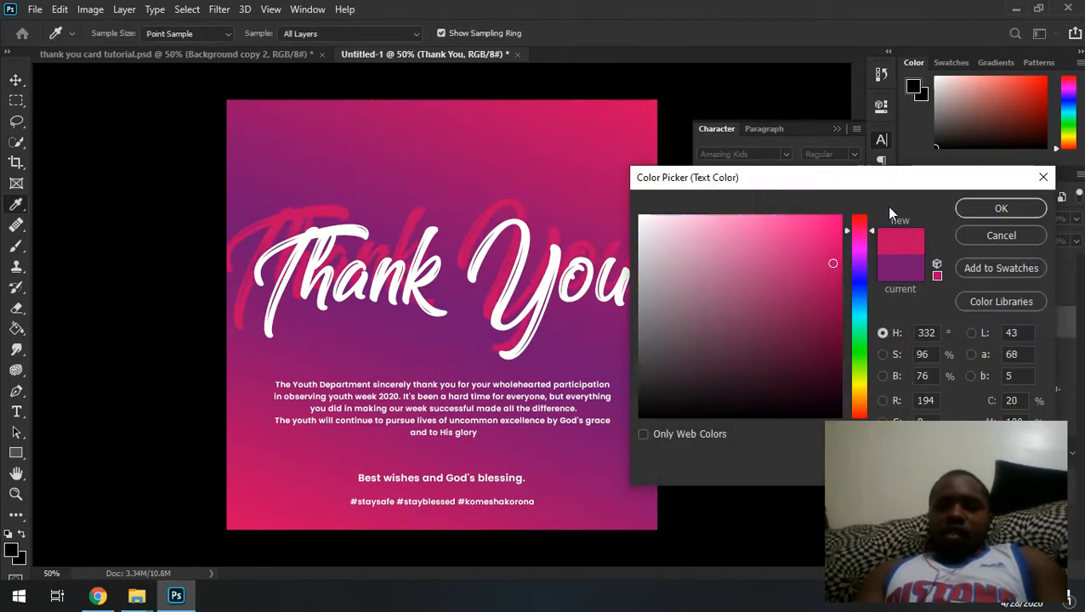
click(1000, 209)
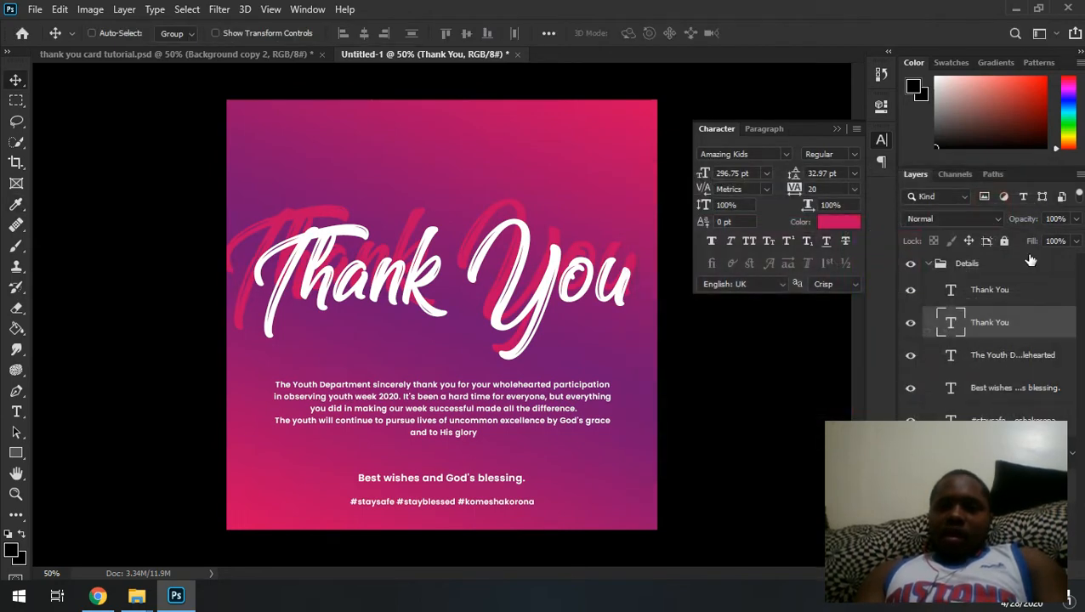
drag(1028, 219, 1059, 234)
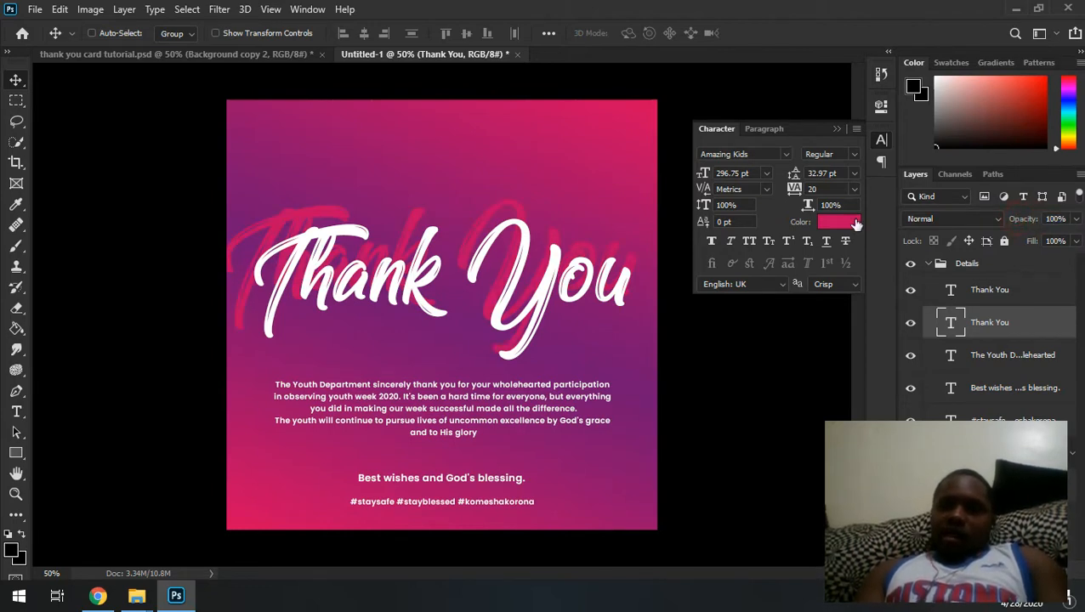
Set the rear Thank You text's color to the purple sampled from the middle of the background
click(850, 223)
click(466, 300)
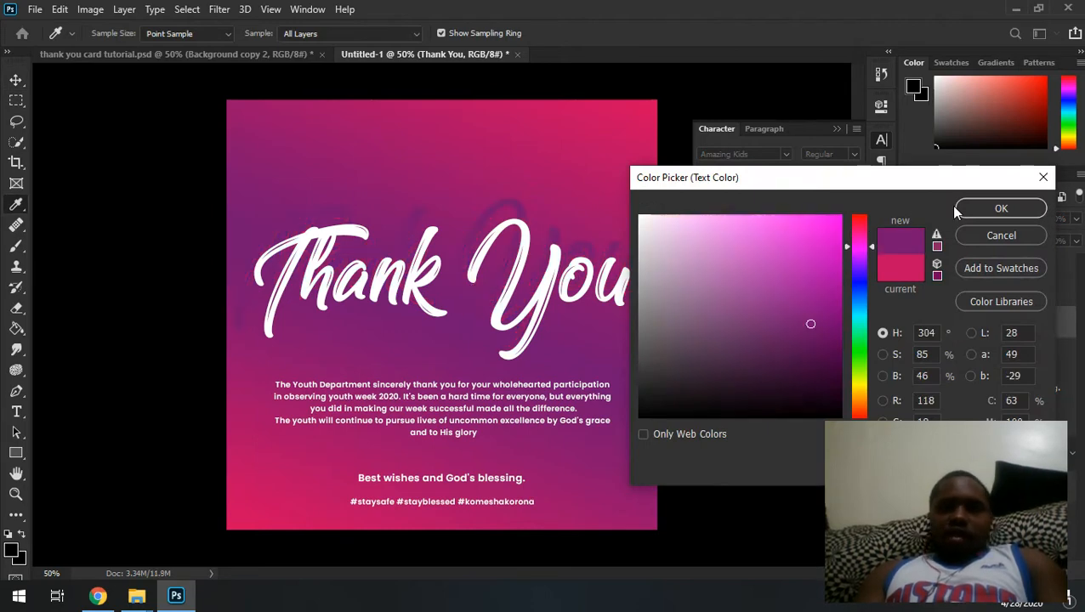
click(985, 208)
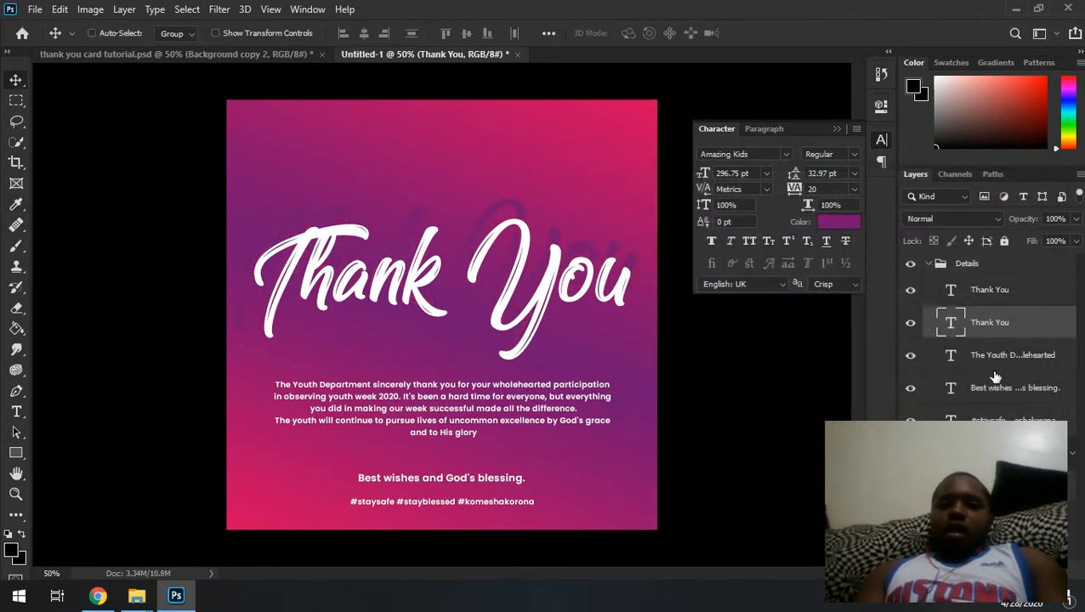
Draw a rectangle about 510 × 38 px over the hashtag line and place its layer beneath the hashtag text
click(991, 363)
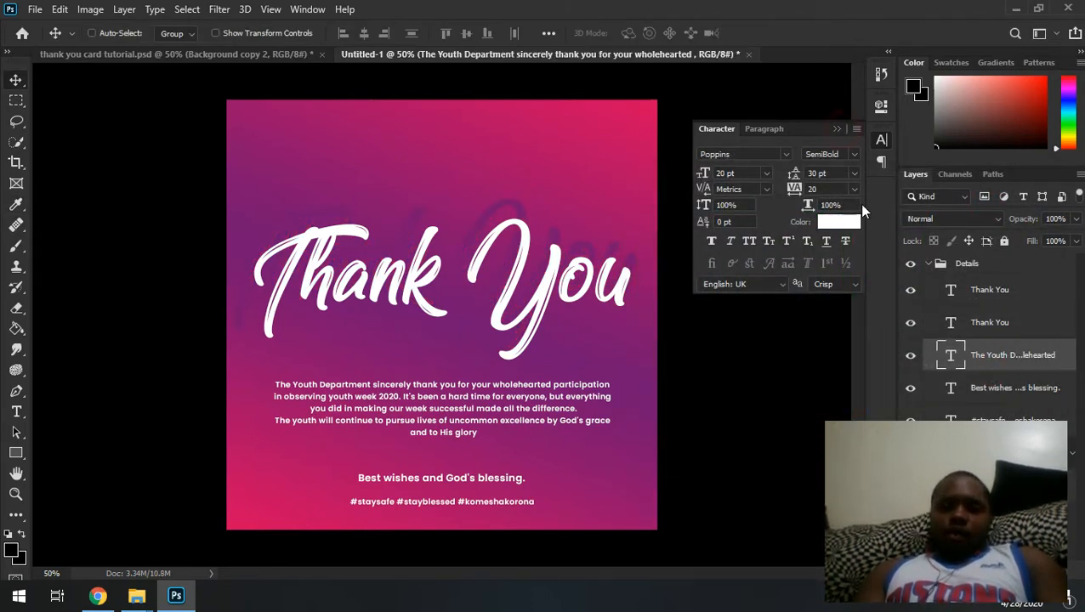
click(842, 129)
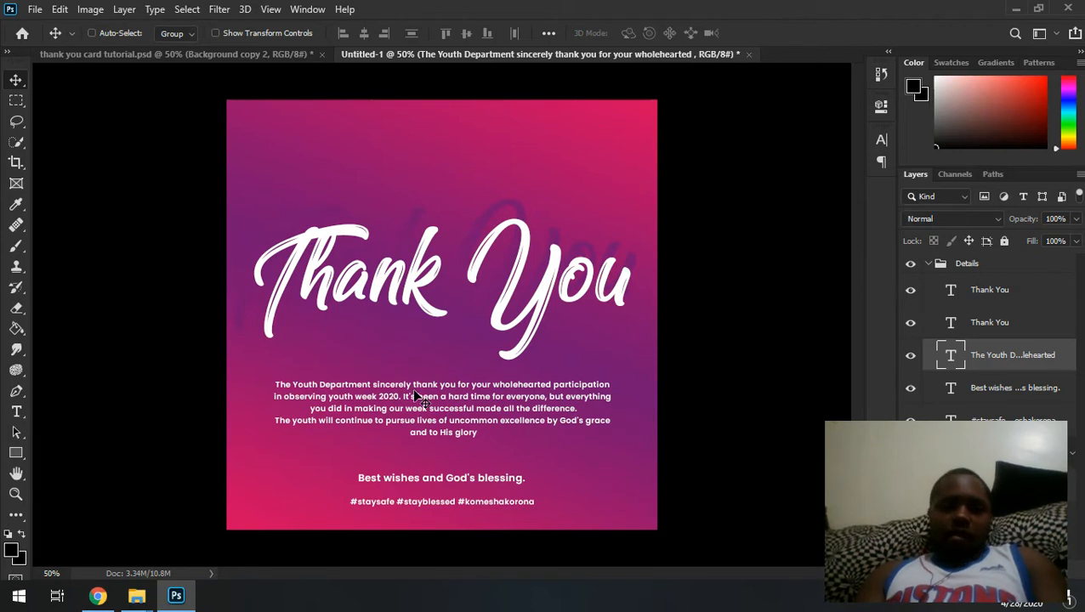
click(17, 457)
click(991, 388)
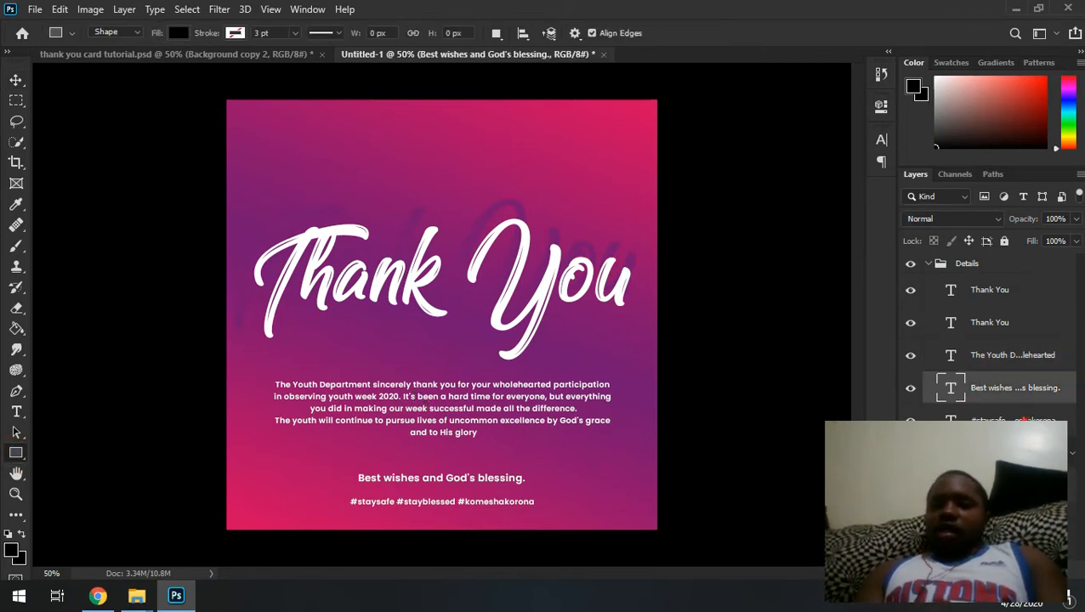
click(1003, 423)
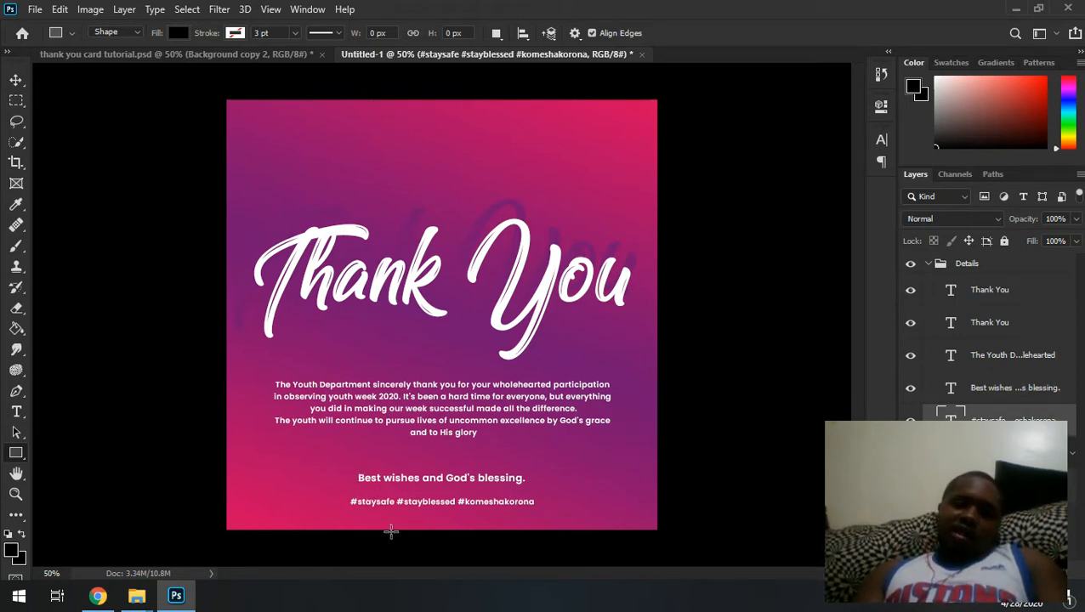
drag(340, 494, 544, 508)
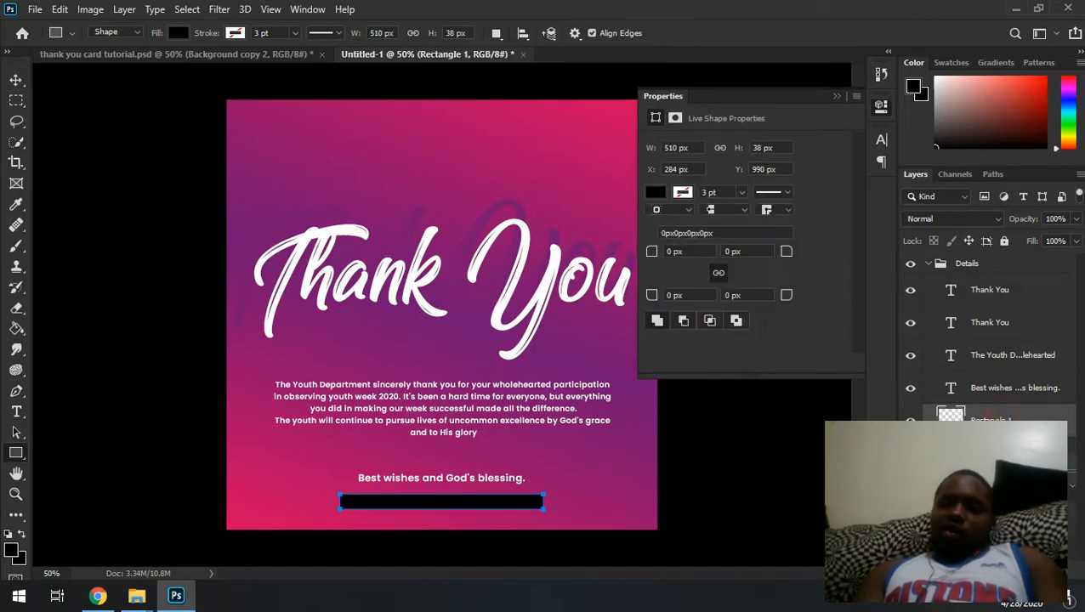
drag(991, 422, 990, 468)
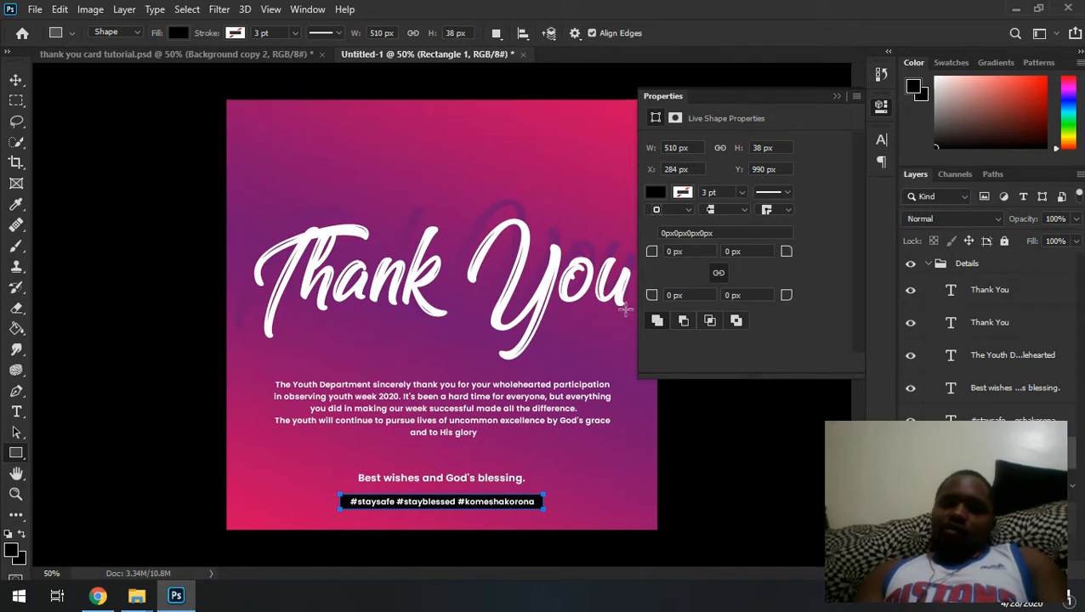
Fill the rectangle behind the hashtags with orange, hue 40°, saturation 100% and brightness 91%
double_click(951, 454)
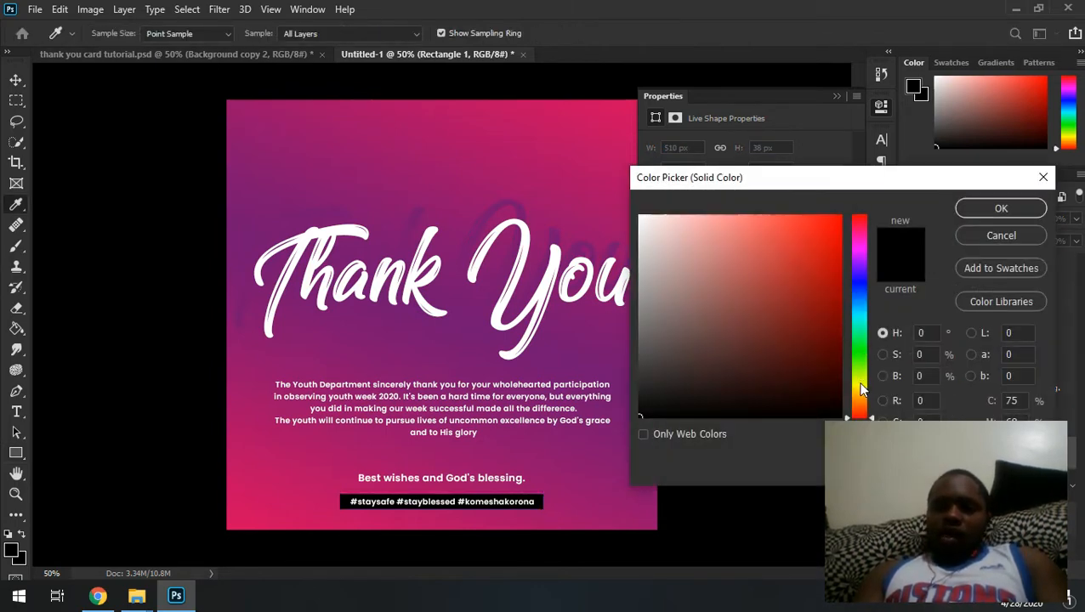
drag(862, 389, 860, 386)
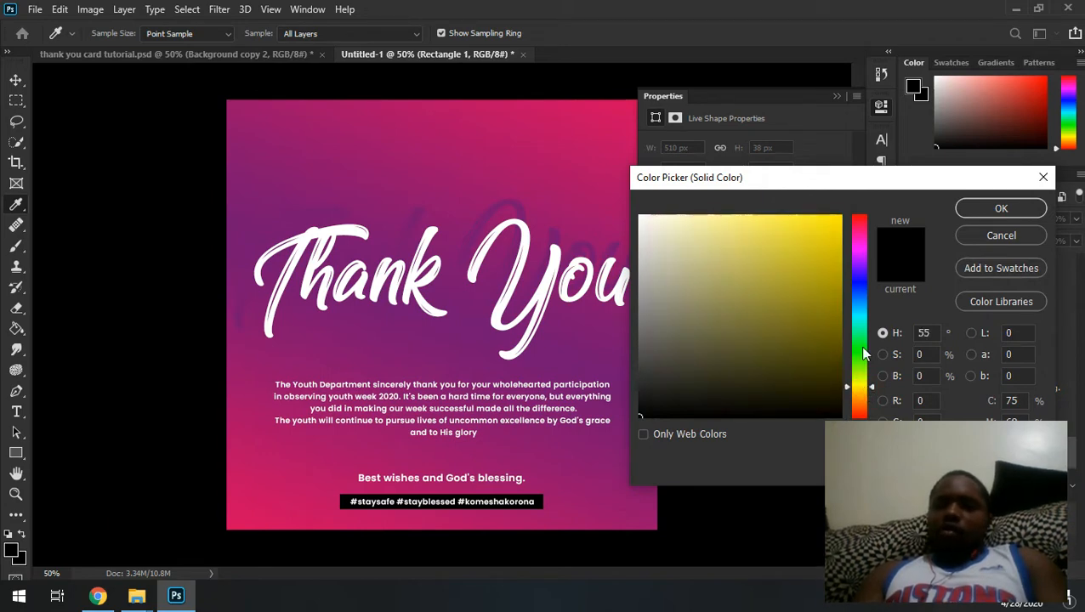
click(860, 396)
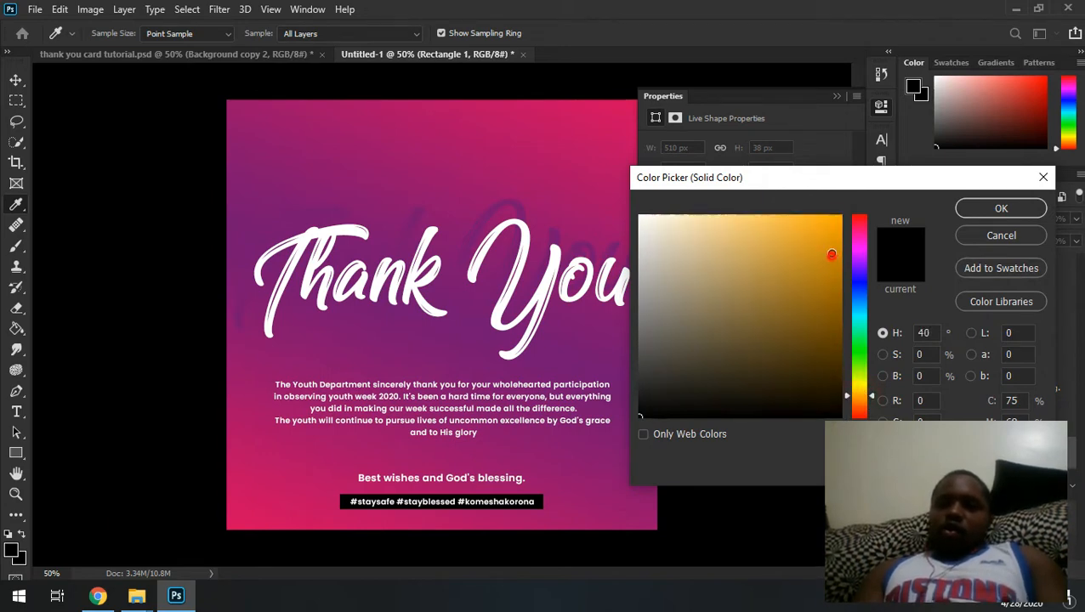
mouse_move(830, 254)
mouse_down()
mouse_move(830, 230)
mouse_move(841, 232)
mouse_up()
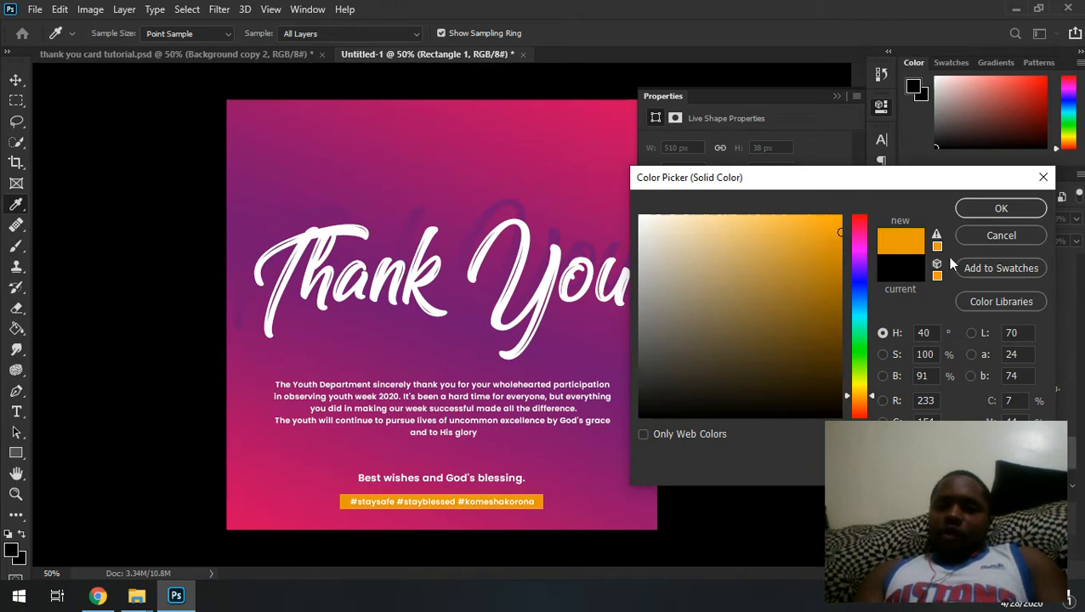
click(988, 211)
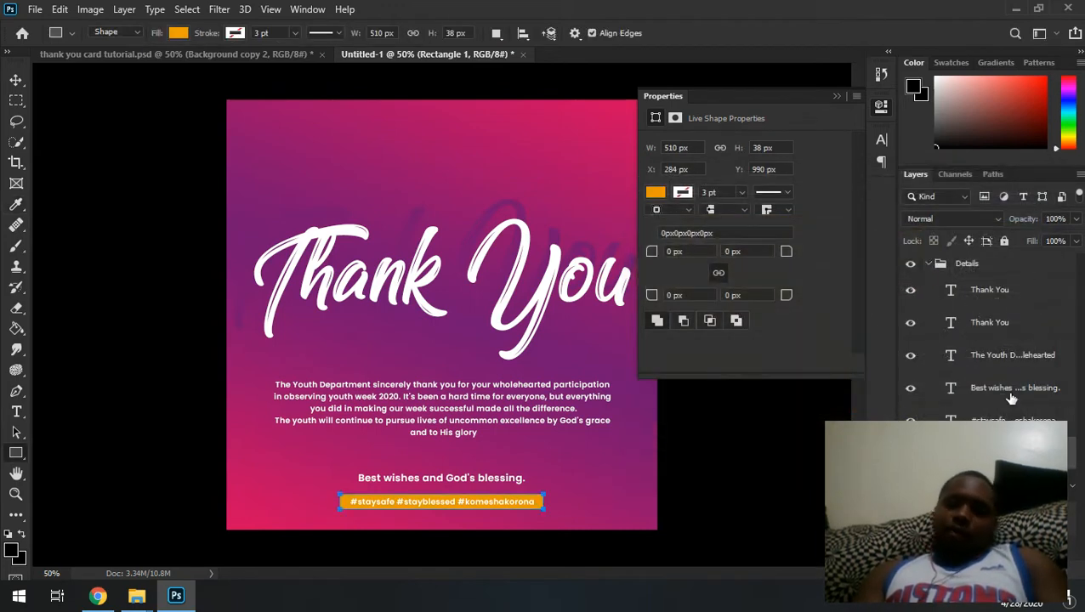
Recolor the hashtag text dark purple, starting from a purple sampled between the heading's words and darkening it
click(1001, 419)
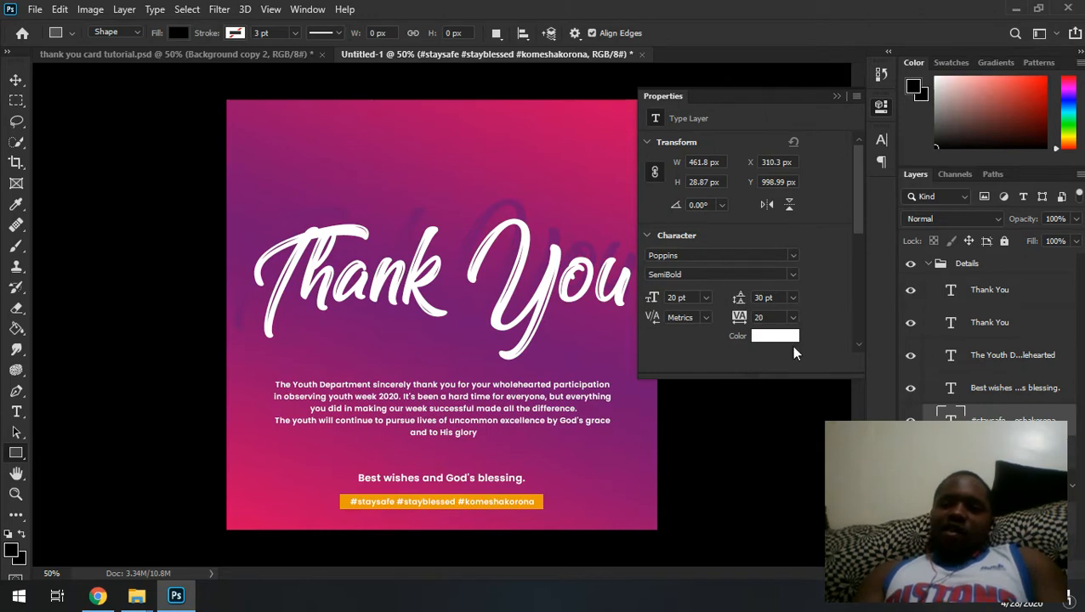
click(783, 336)
click(470, 313)
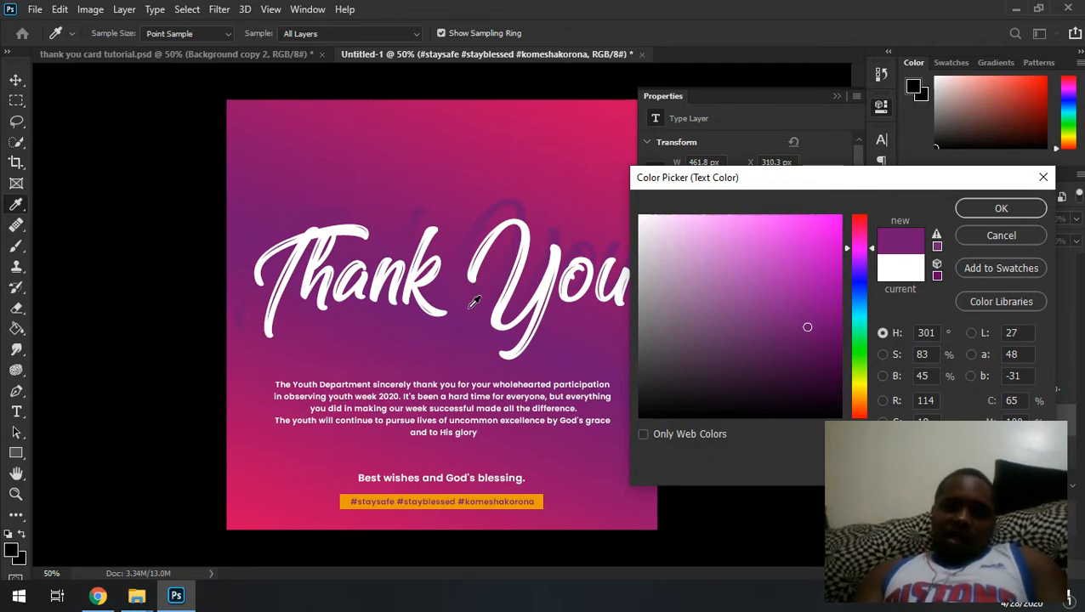
click(470, 299)
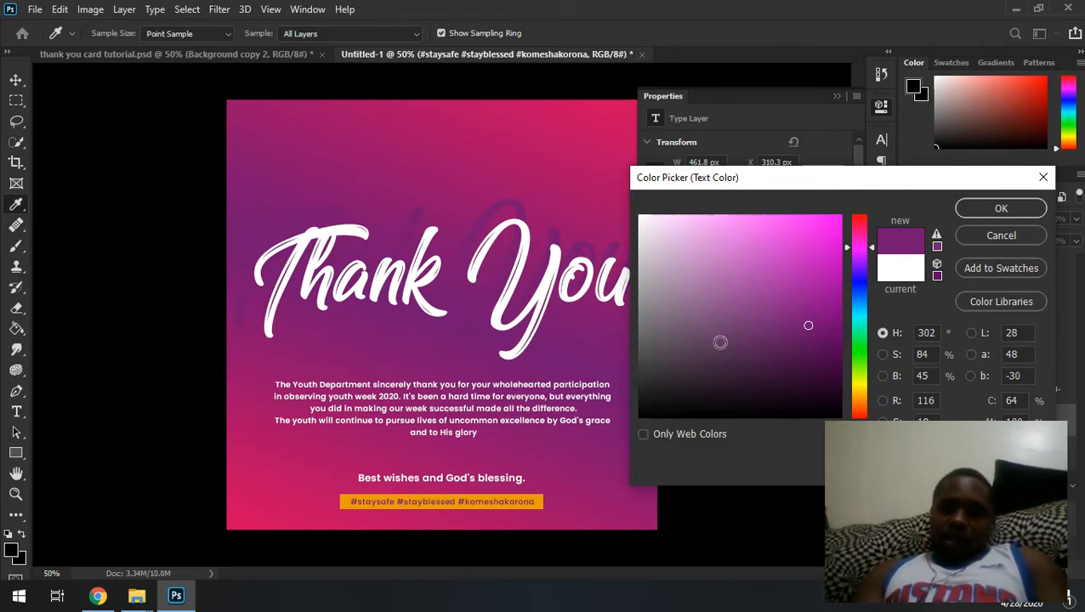
click(829, 320)
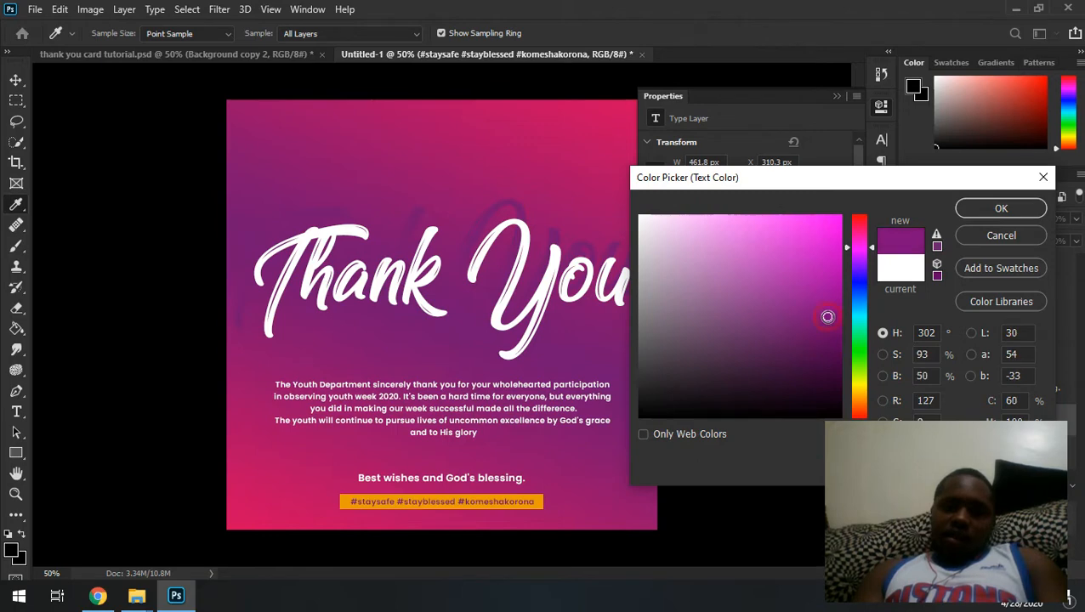
click(827, 363)
drag(827, 363, 833, 354)
click(994, 207)
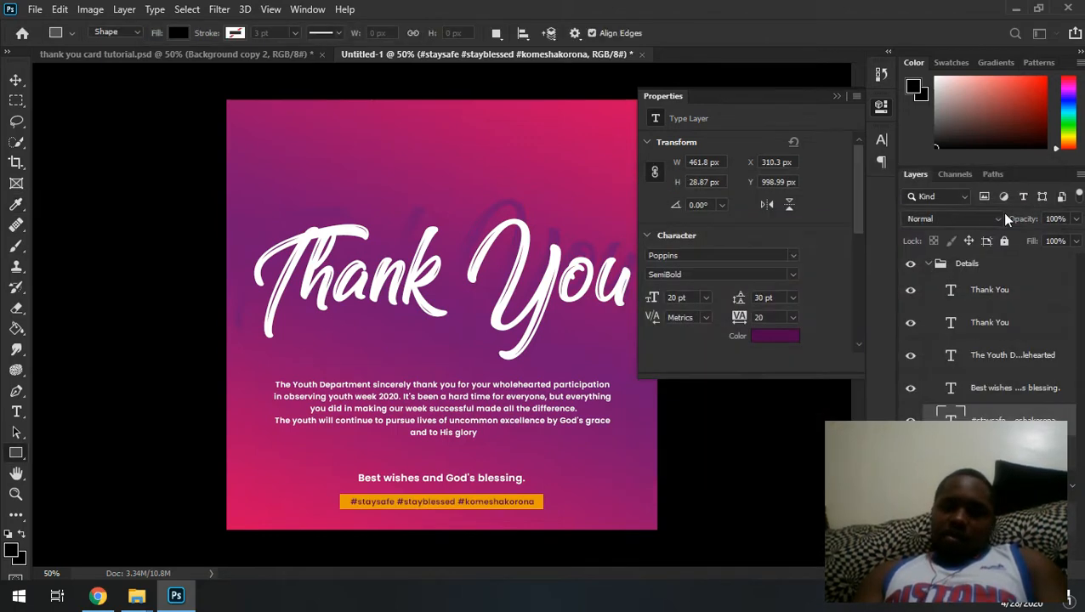
click(837, 97)
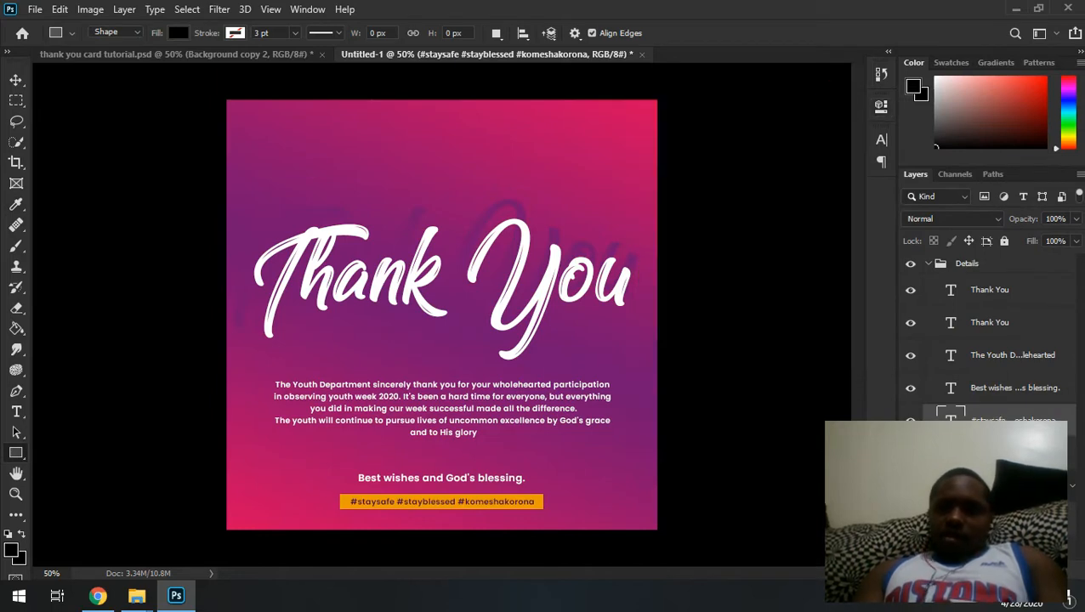
Align the vertical centers of the hashtag text and the orange rectangle
shift+click(1012, 453)
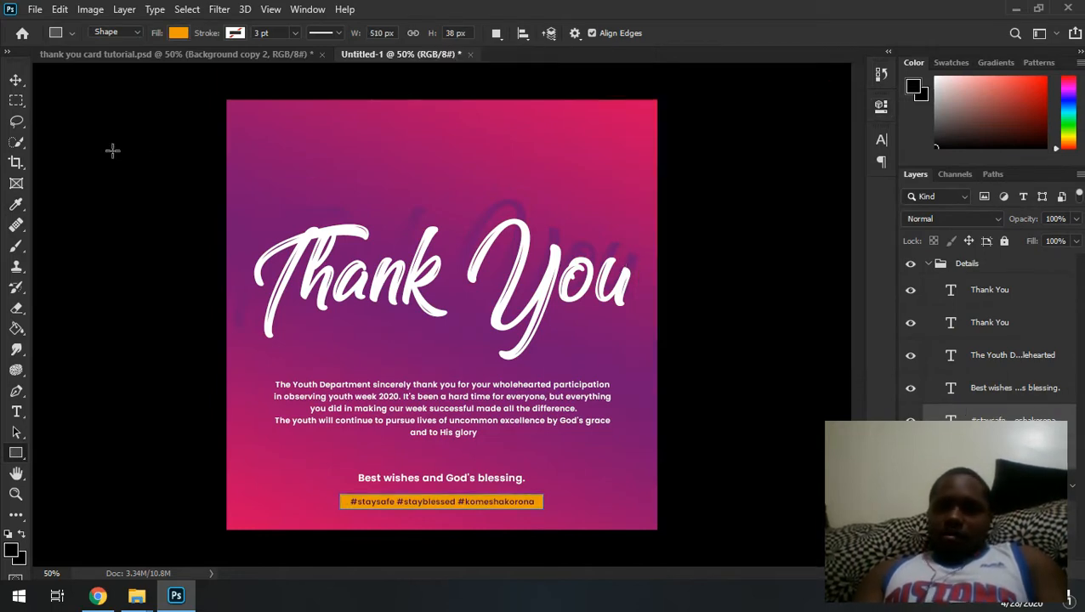
click(1039, 426)
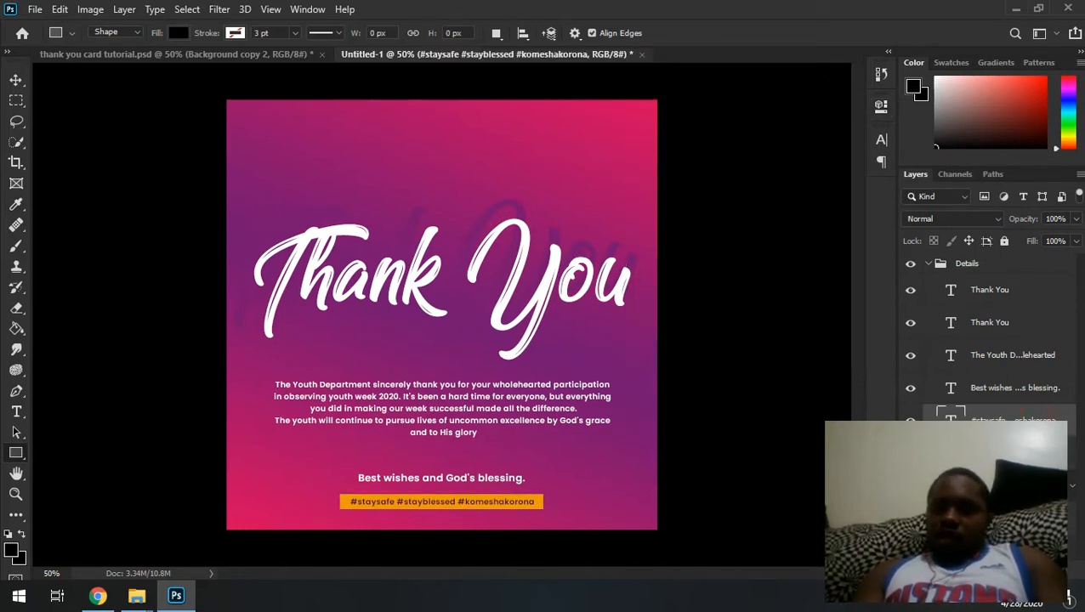
shift+click(1012, 454)
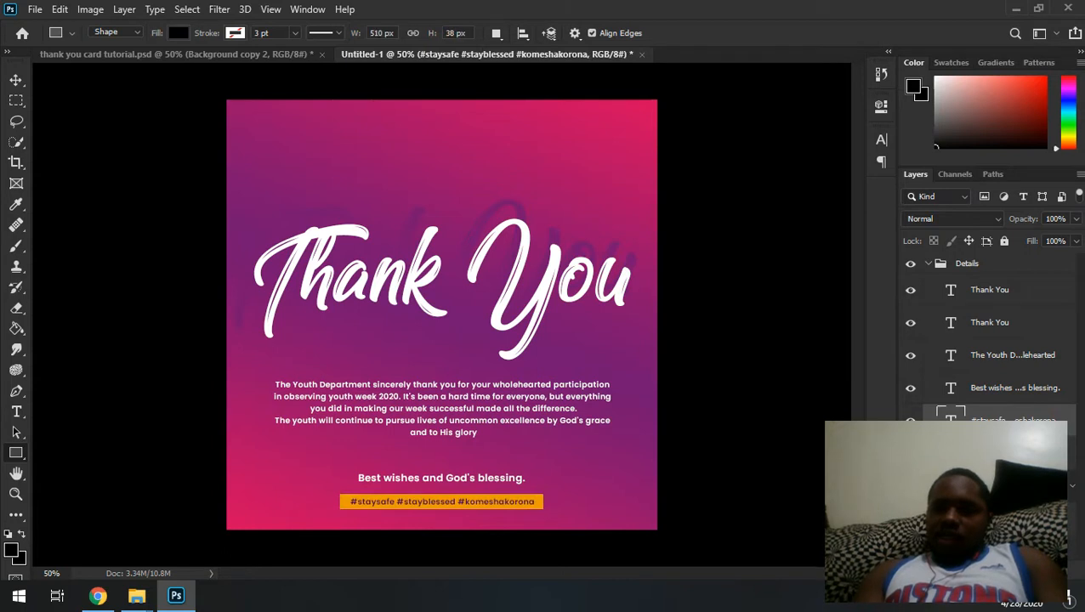
click(17, 80)
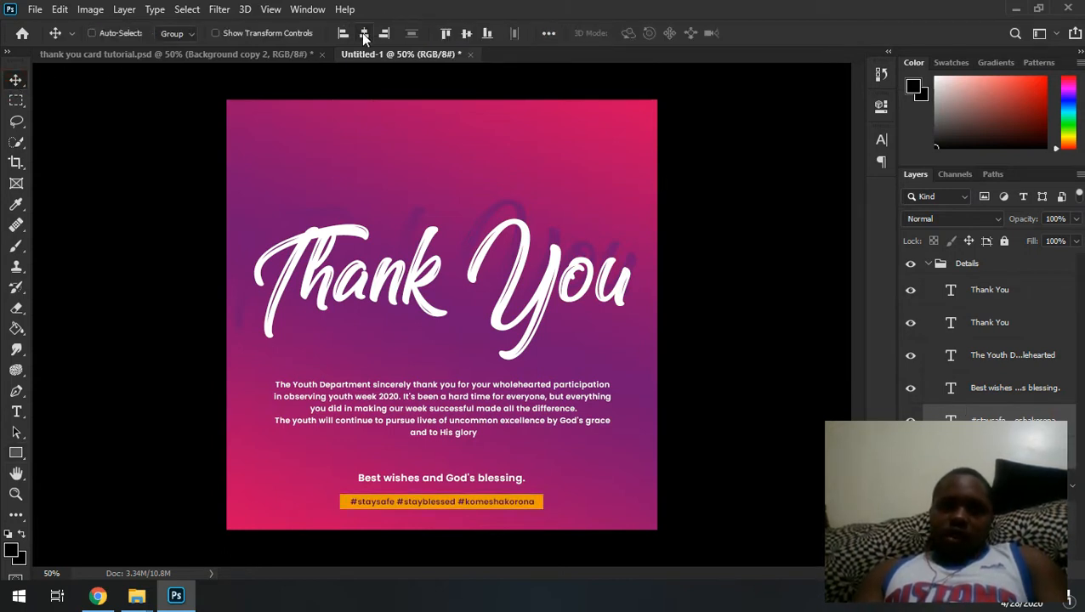
click(467, 34)
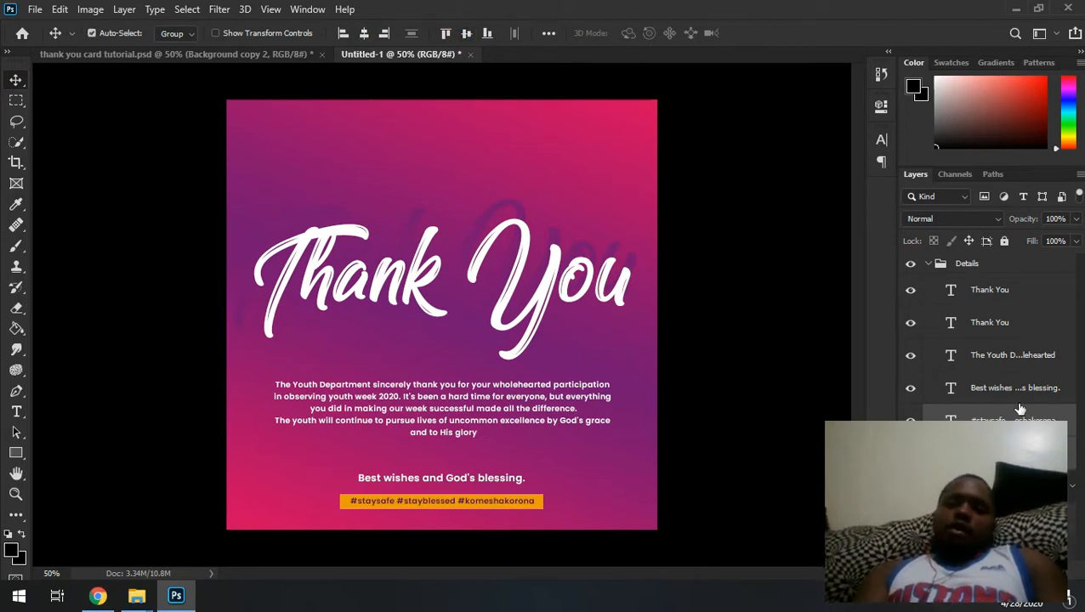
Group the hashtag text with its orange rectangle and name the group hashtags
key(ctrl+g)
double_click(984, 414)
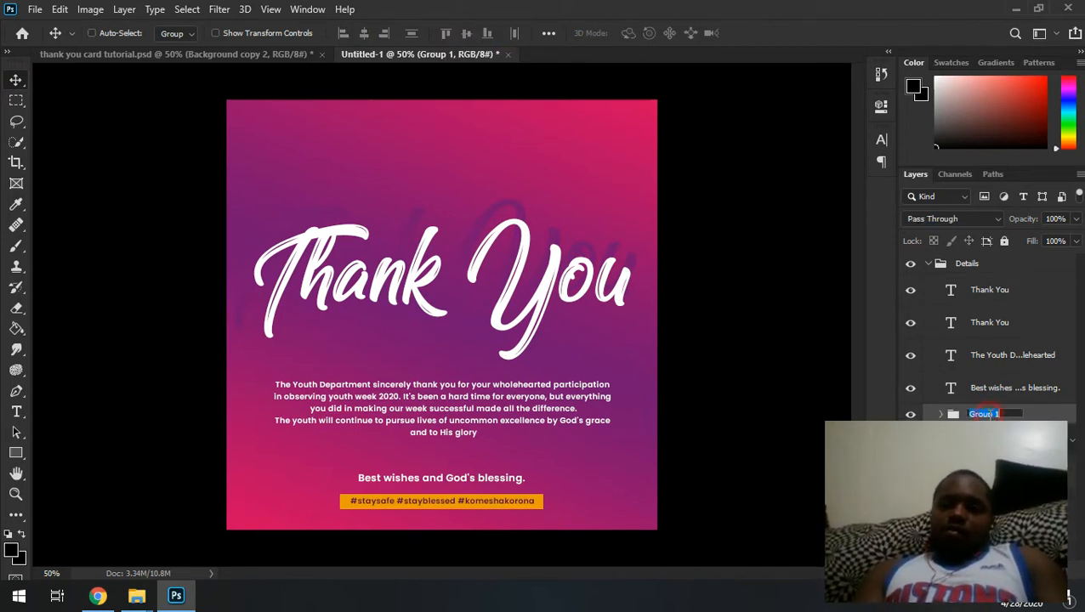
text(has)
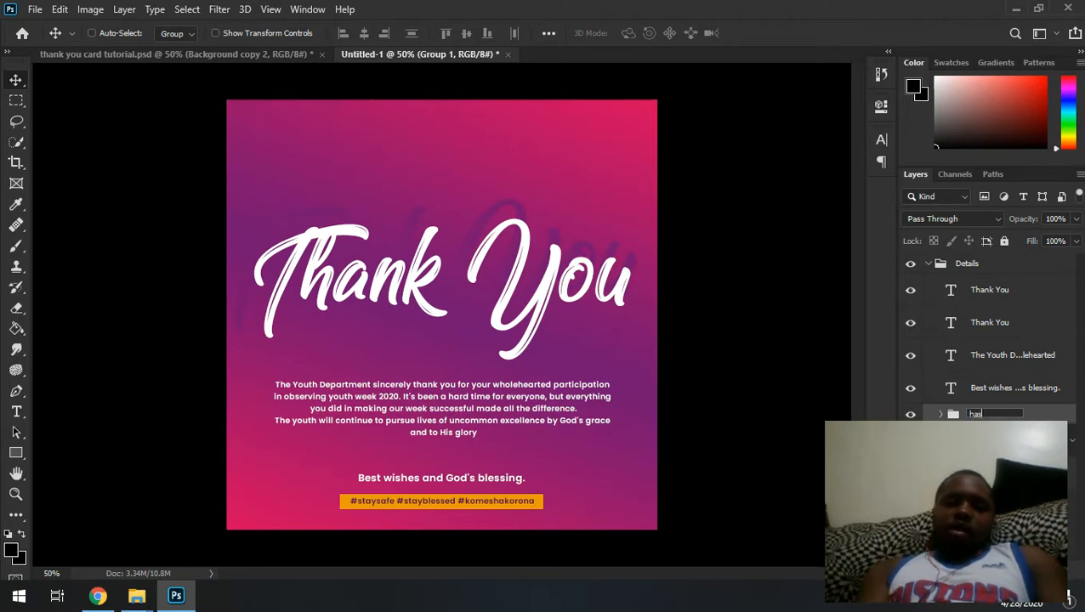
text(ohtags)
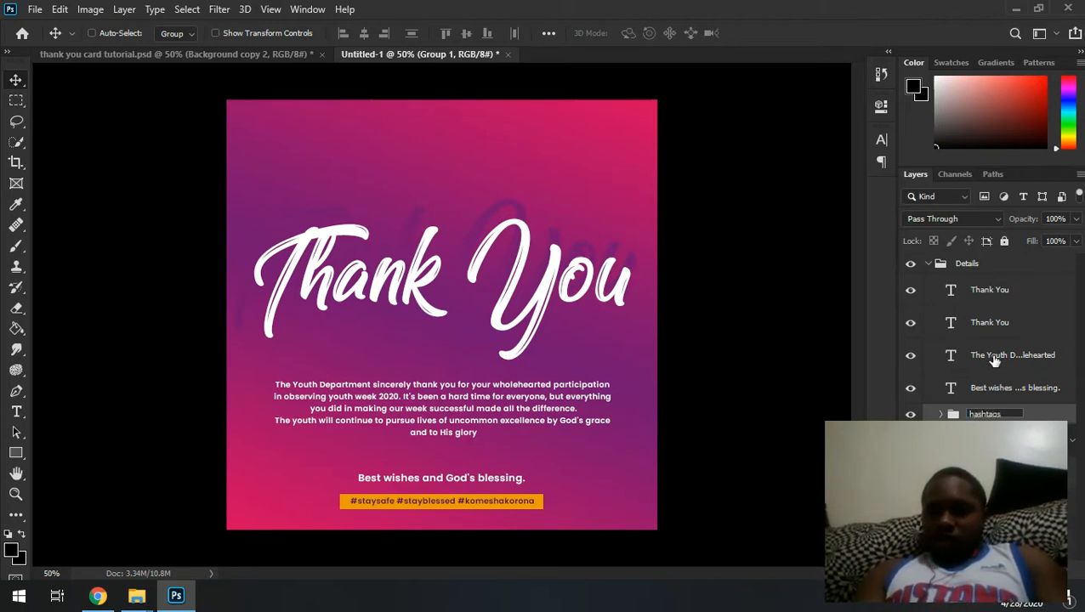
key(Return)
Collapse the Details group and compare the new card with the reference in thank you card tutorial.psd
click(1010, 388)
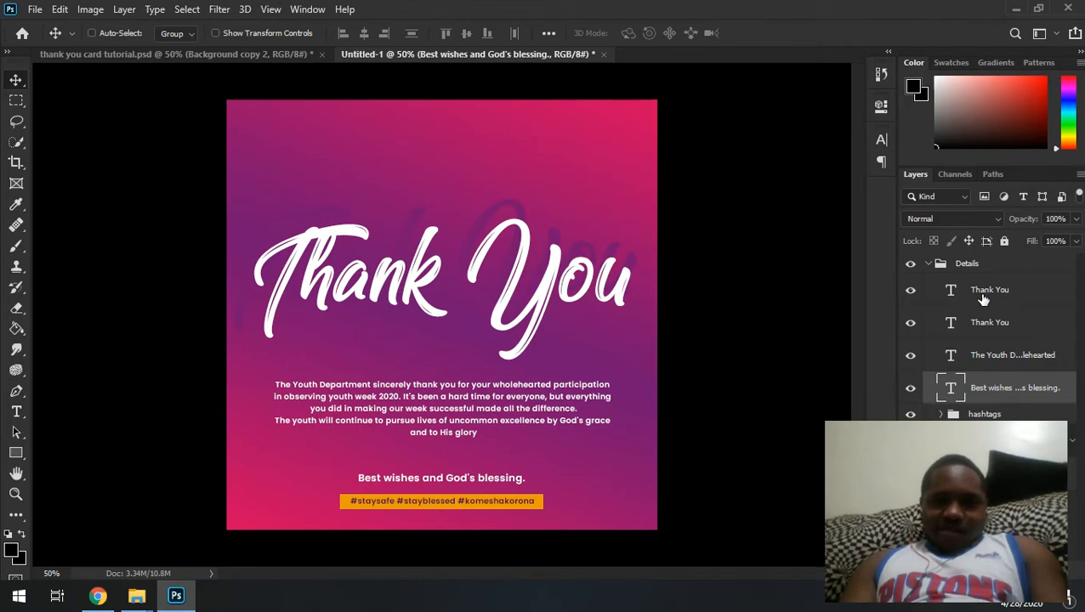
click(929, 264)
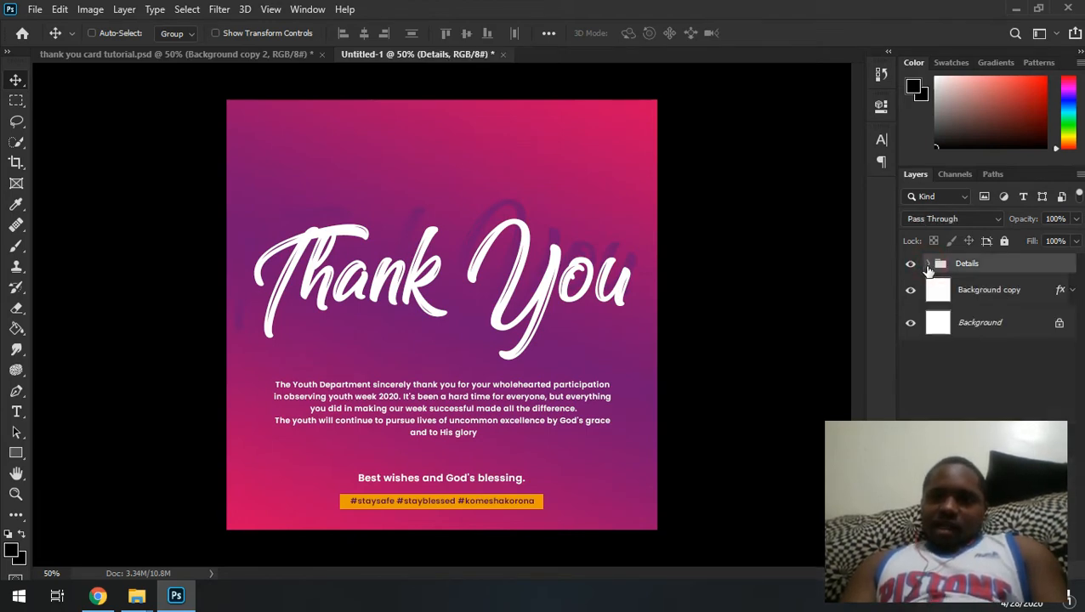
click(223, 54)
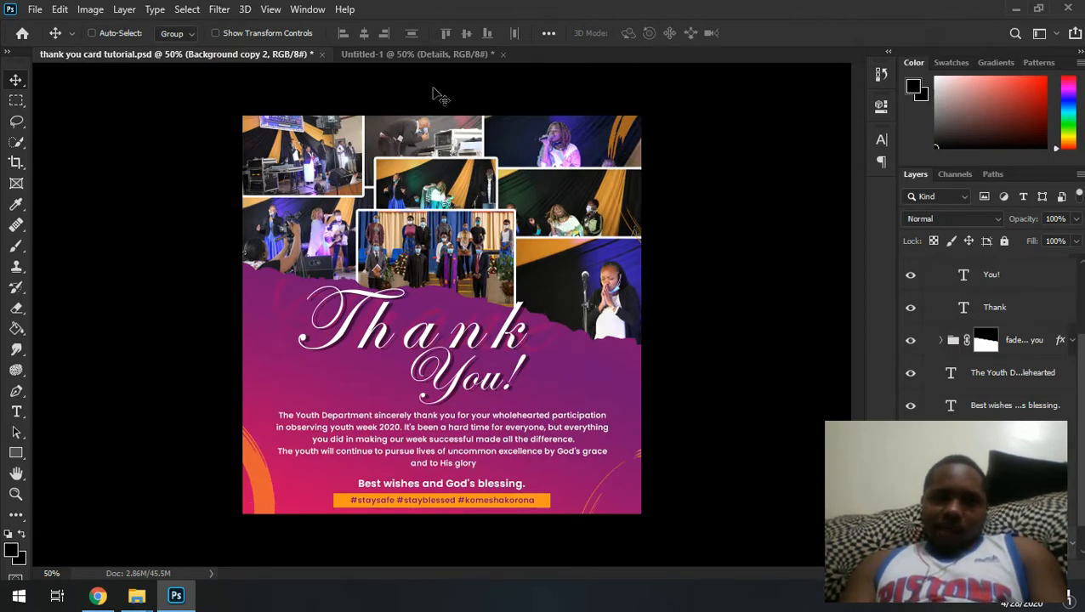
click(412, 55)
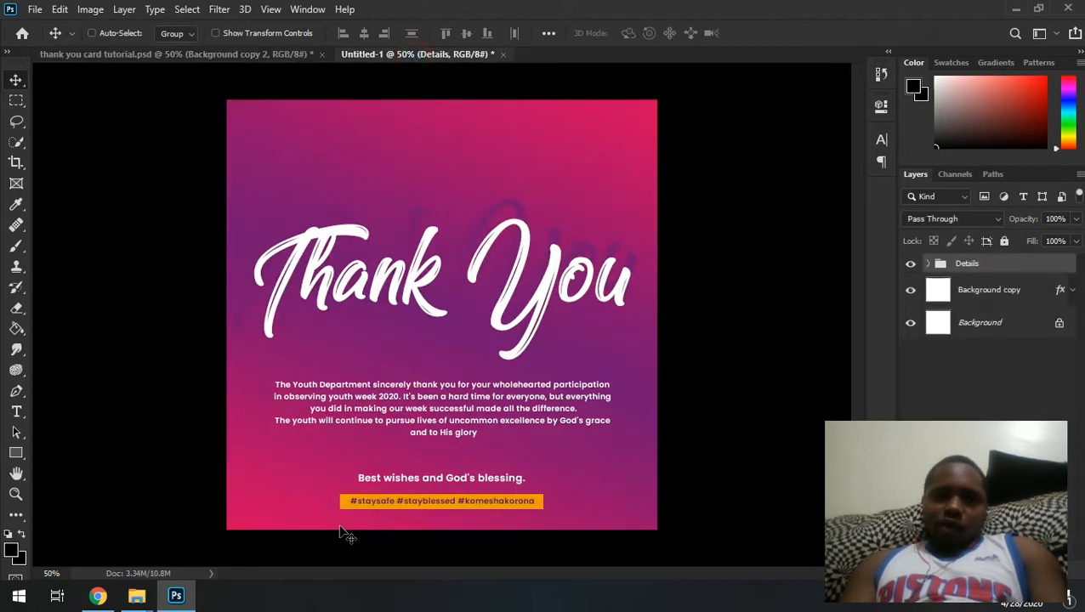
Switch to Chrome, search Google Images for "thankyou flyer" and preview the maroon Thank you card with the orange ring
mouse_move(98, 598)
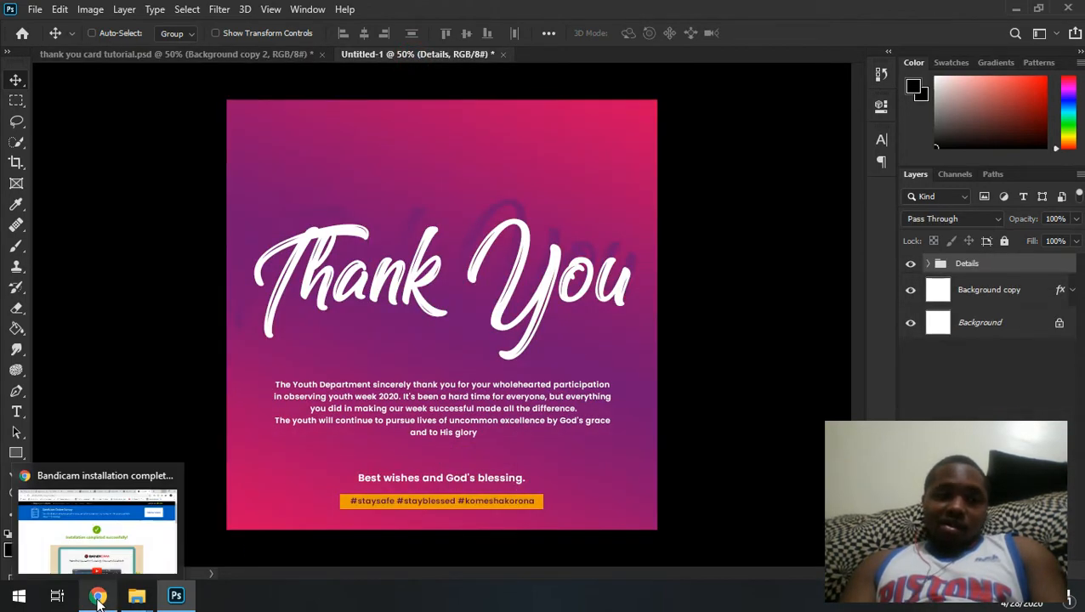
click(98, 523)
click(855, 39)
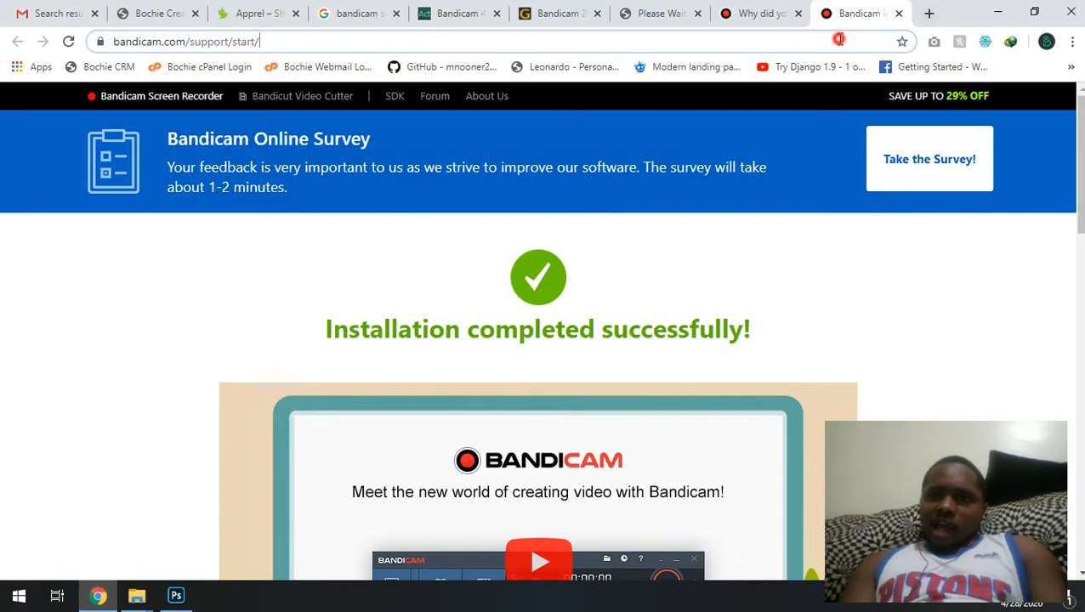
text(thank)
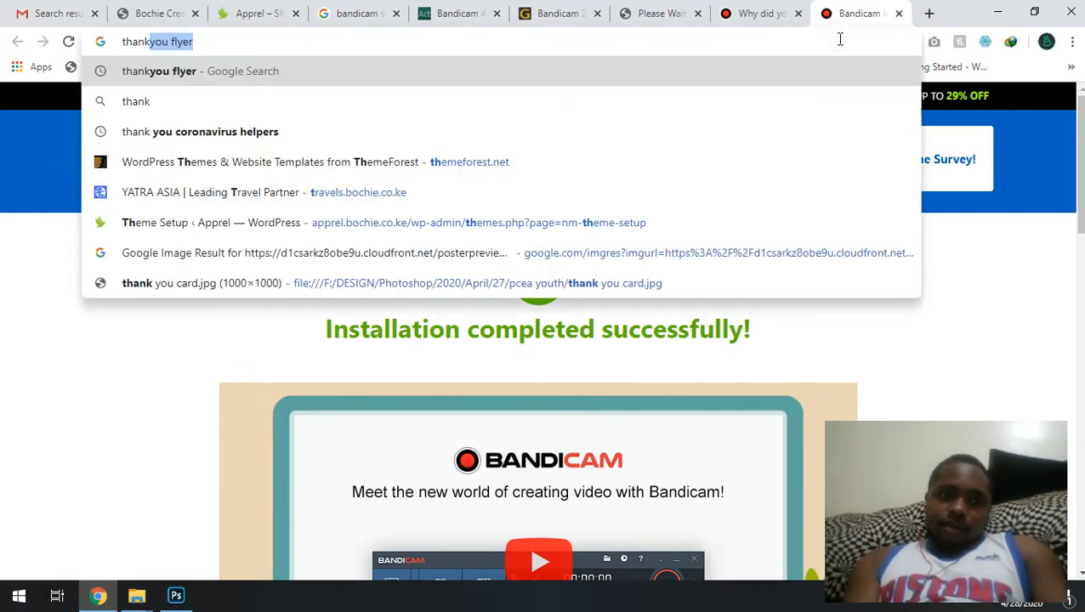
key(BackSpace)
key(Down)
key(Return)
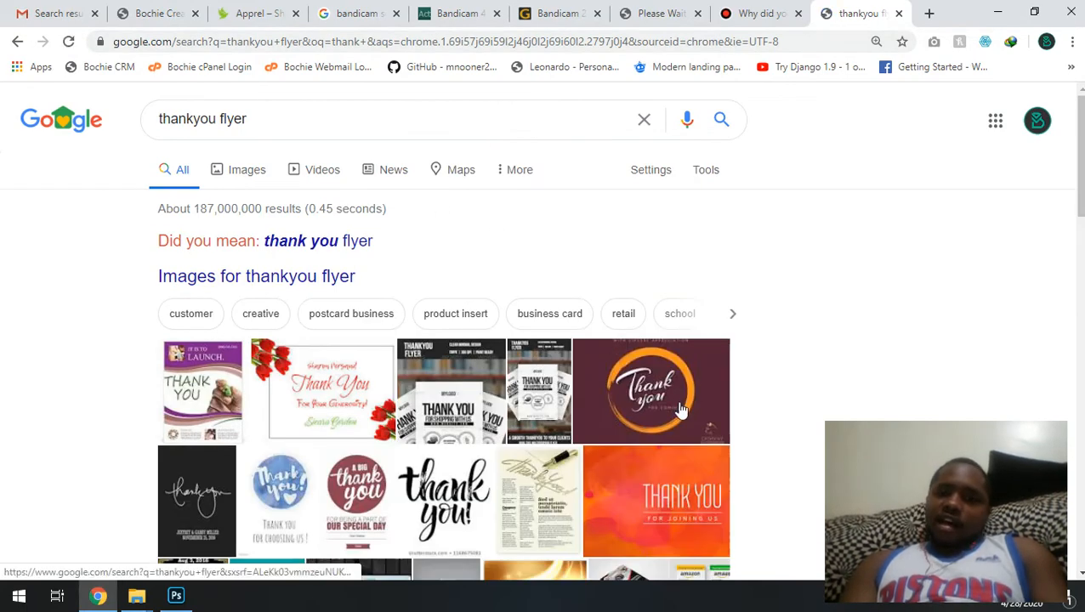
click(231, 167)
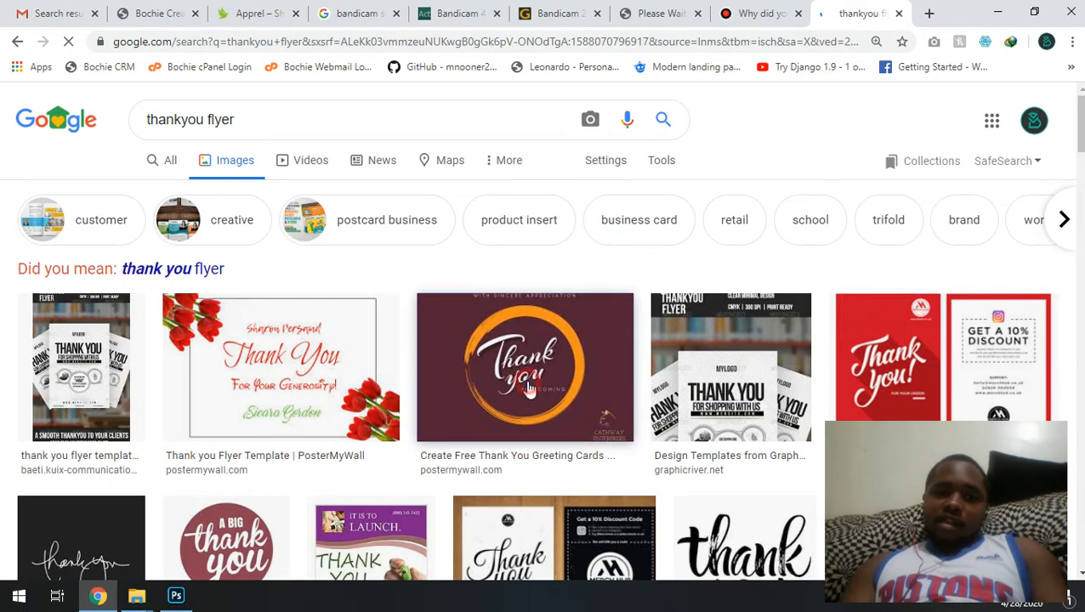
click(528, 387)
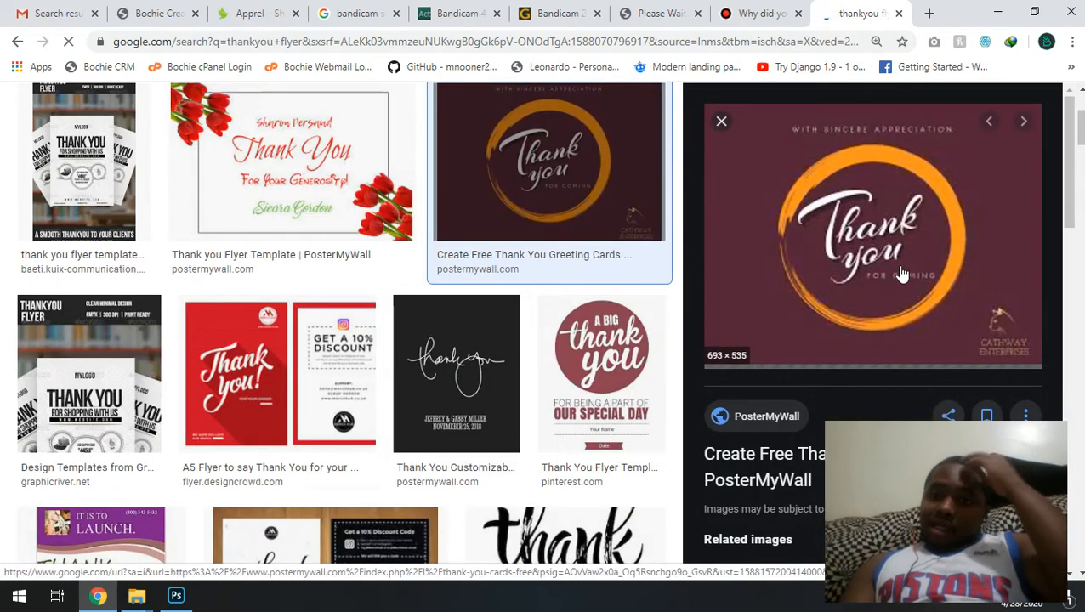
Copy the previewed maroon Thank you card image and switch to Photoshop to paste it into the Untitled-1 card
click(874, 266)
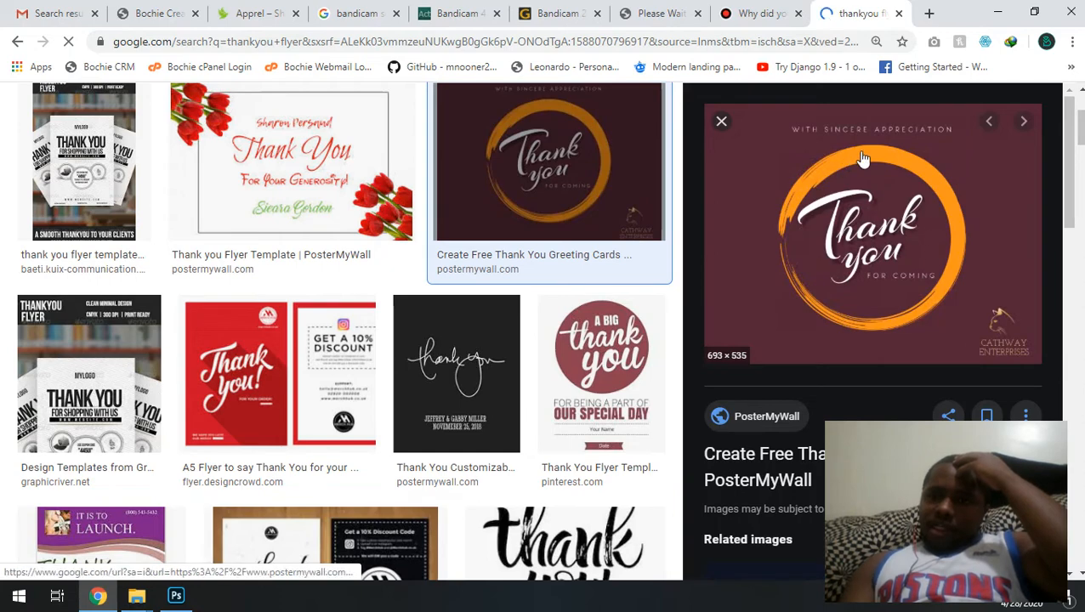
right_click(909, 243)
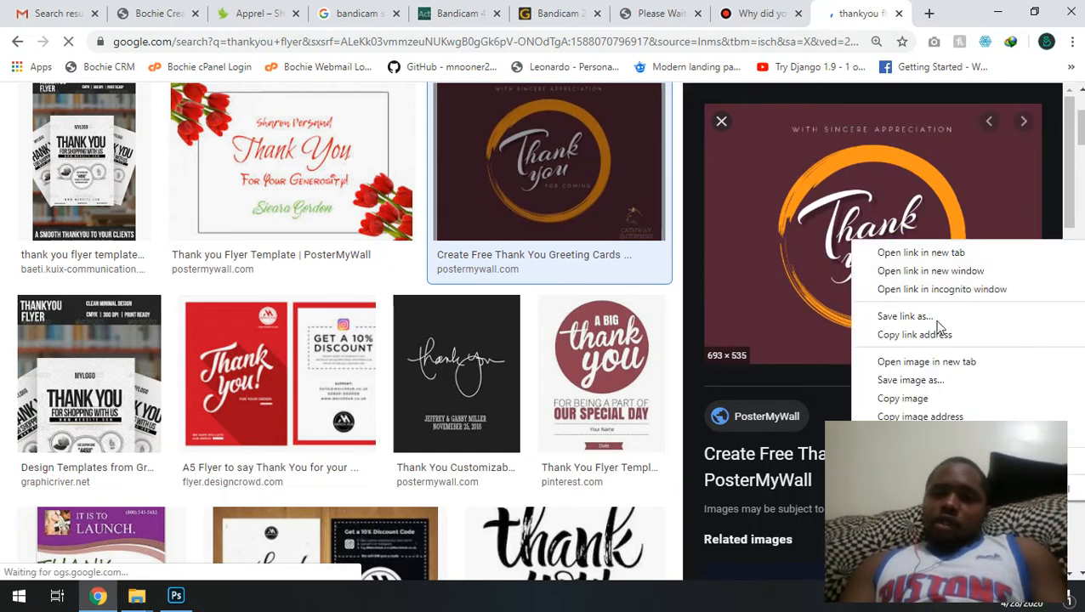
click(913, 397)
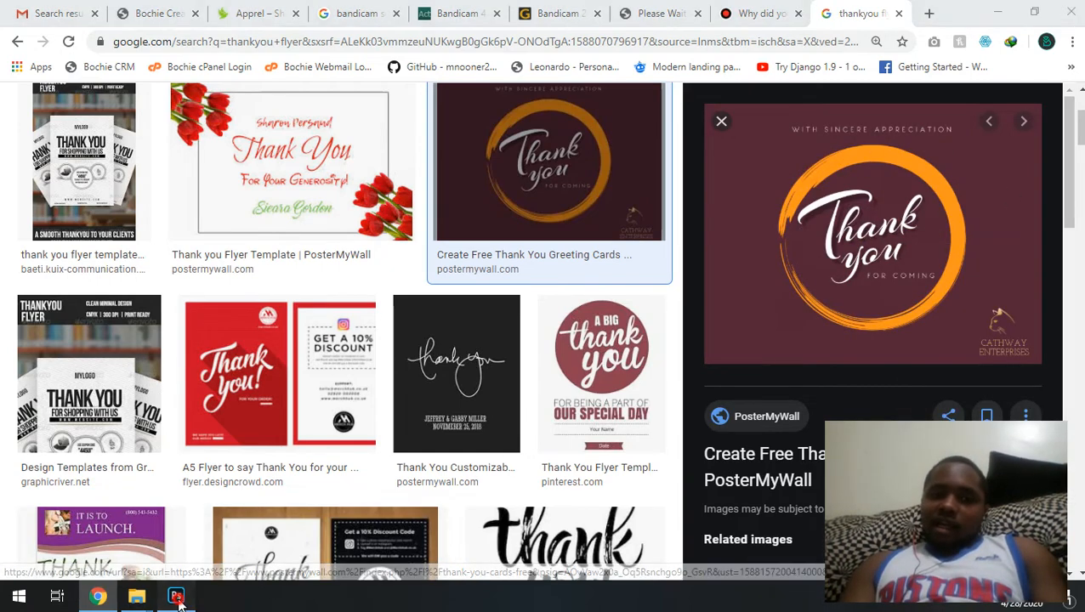
click(176, 596)
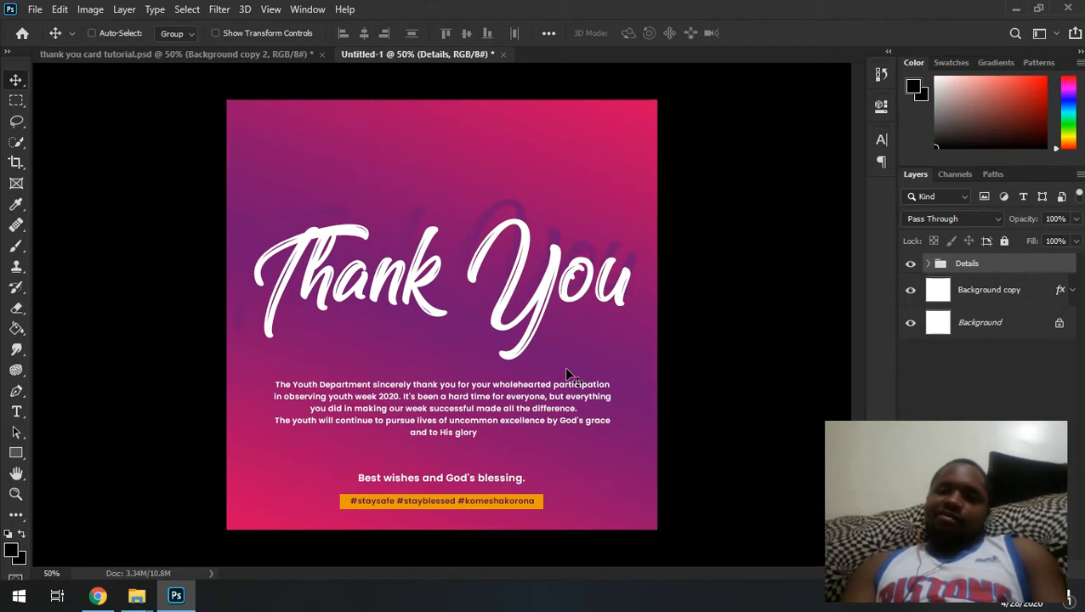
key(ctrl+v)
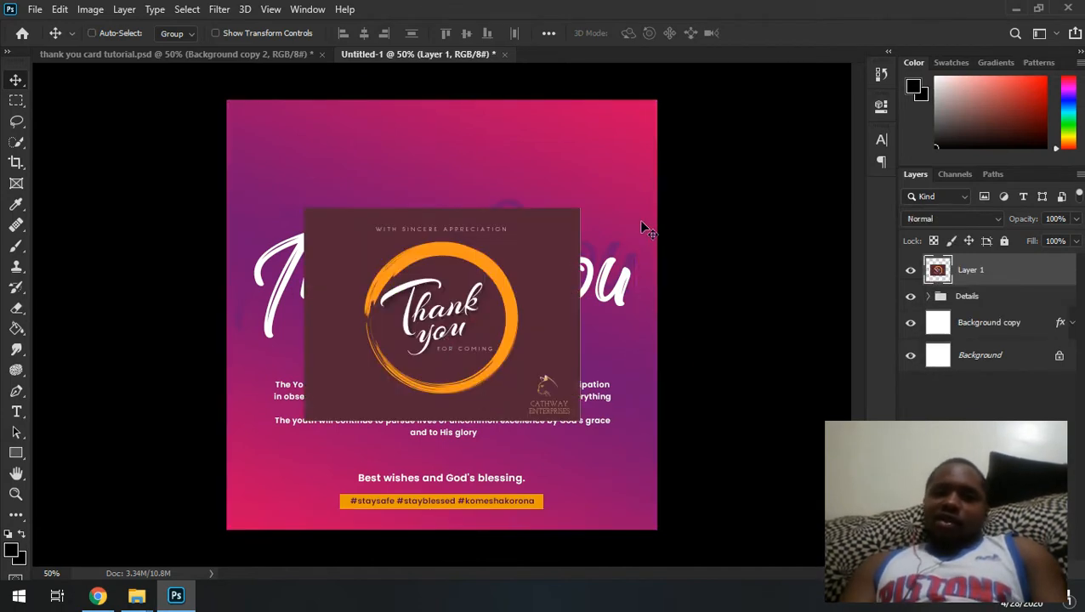
click(98, 595)
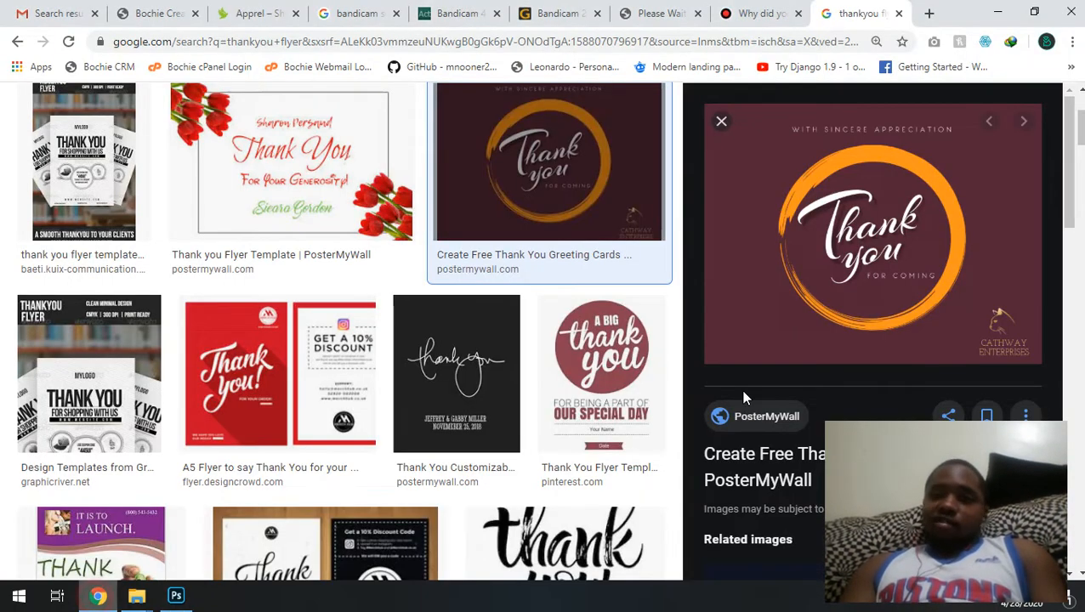
right_click(846, 274)
click(175, 598)
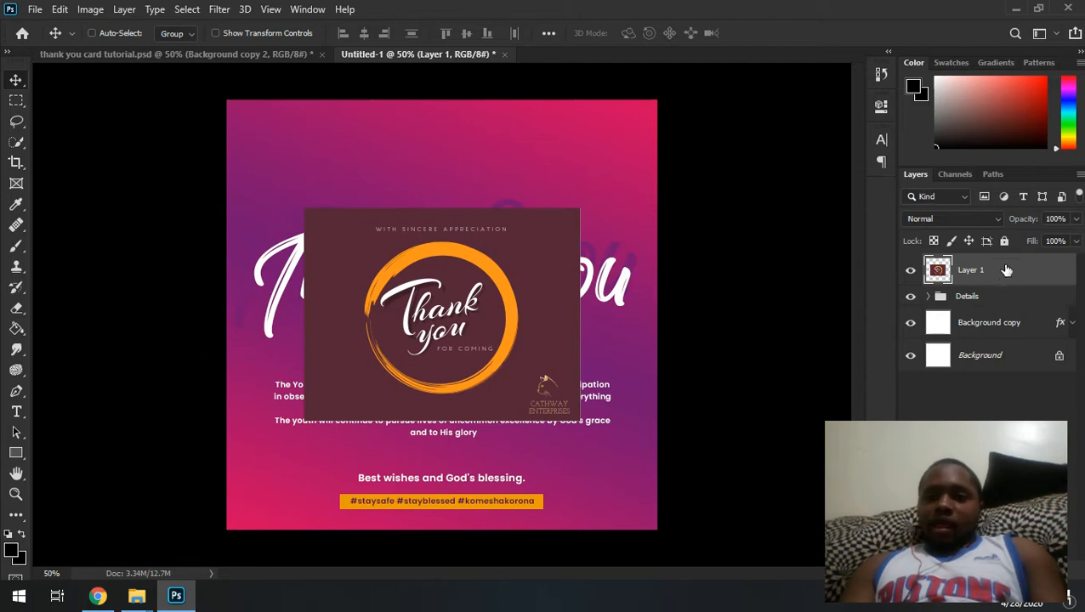
Select the orange brush ring of the pasted image with Color Range by sampling its orange color
click(16, 143)
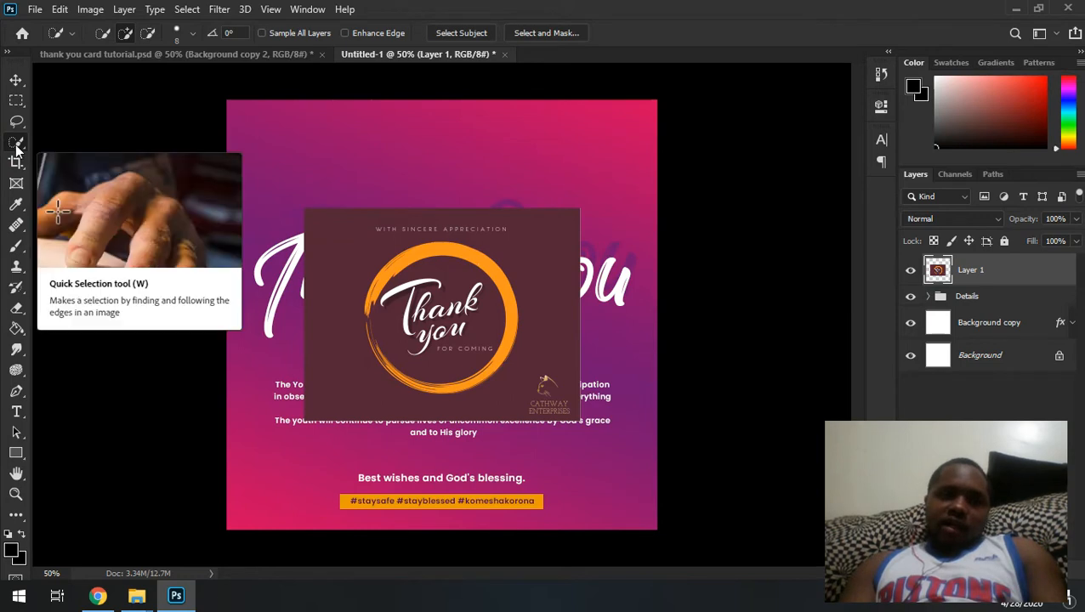
right_click(460, 251)
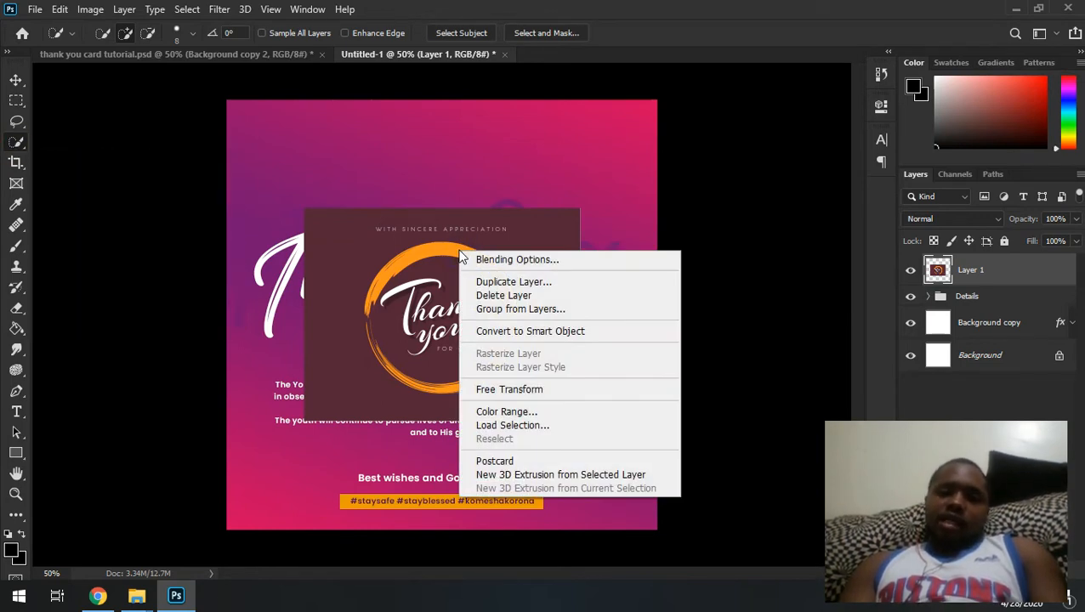
click(521, 411)
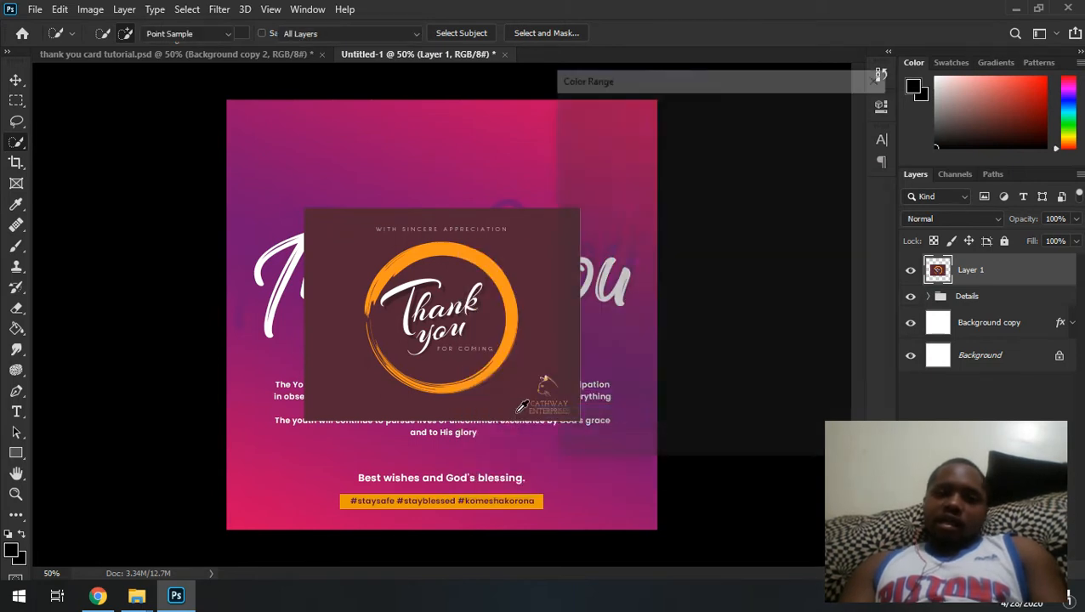
click(501, 262)
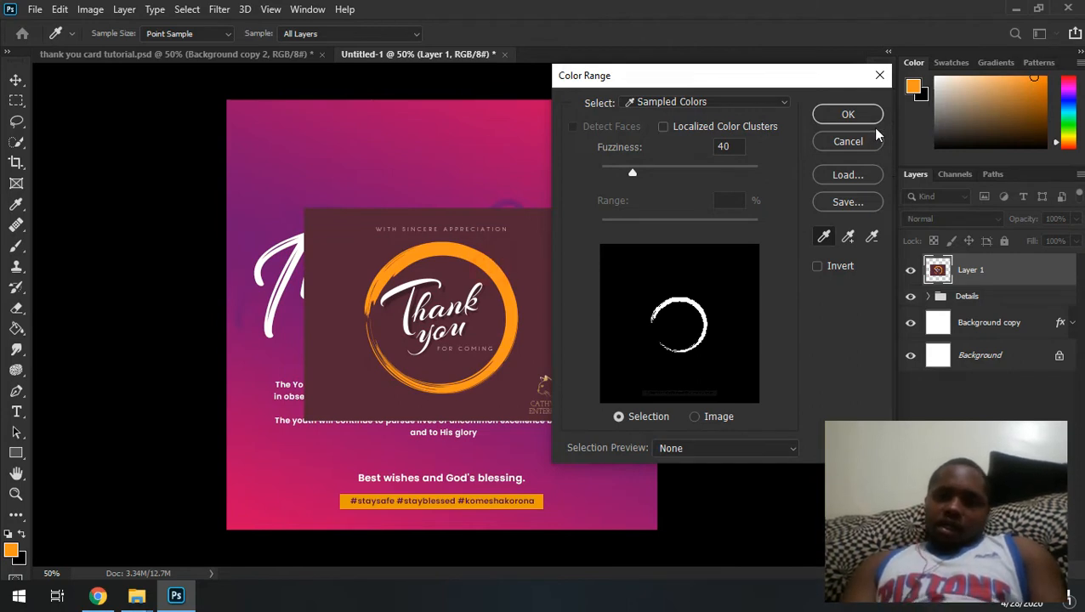
click(848, 115)
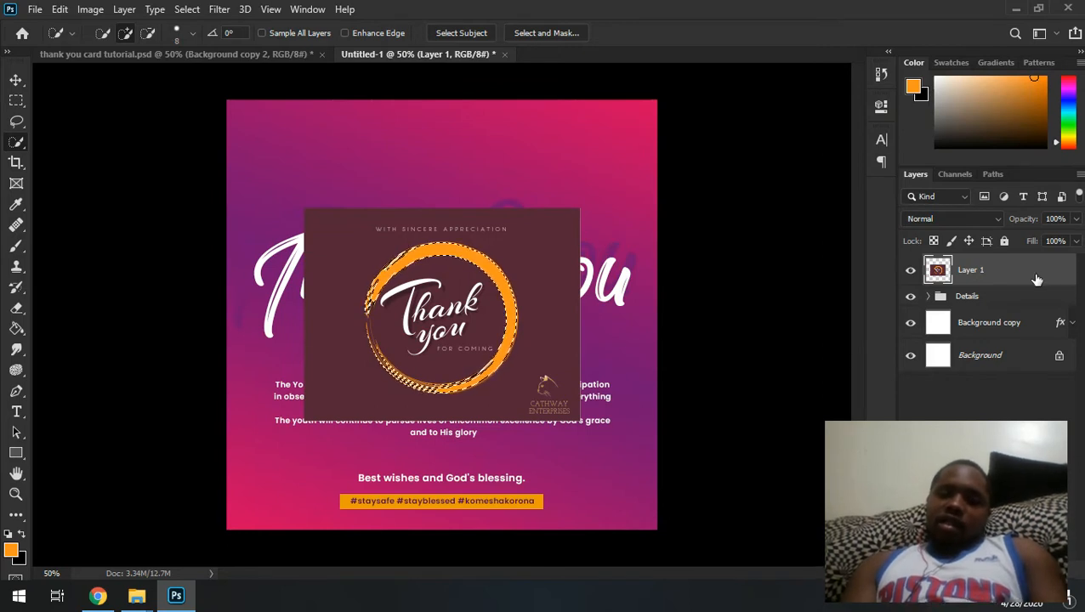
Copy the selected orange ring onto its own layer and delete the pasted thank-you image's layer
key(ctrl+j)
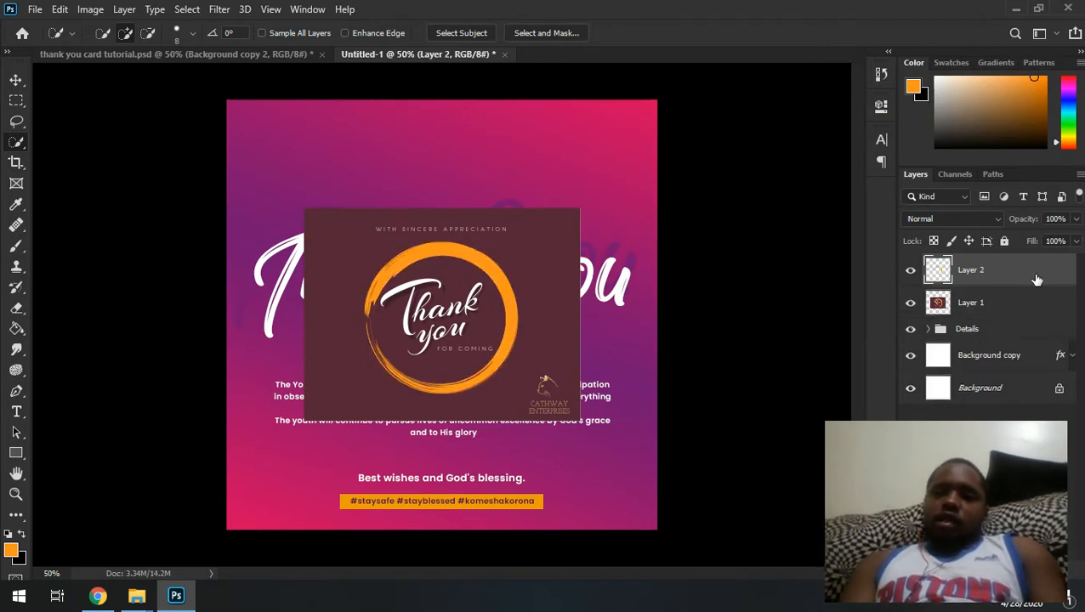
click(987, 313)
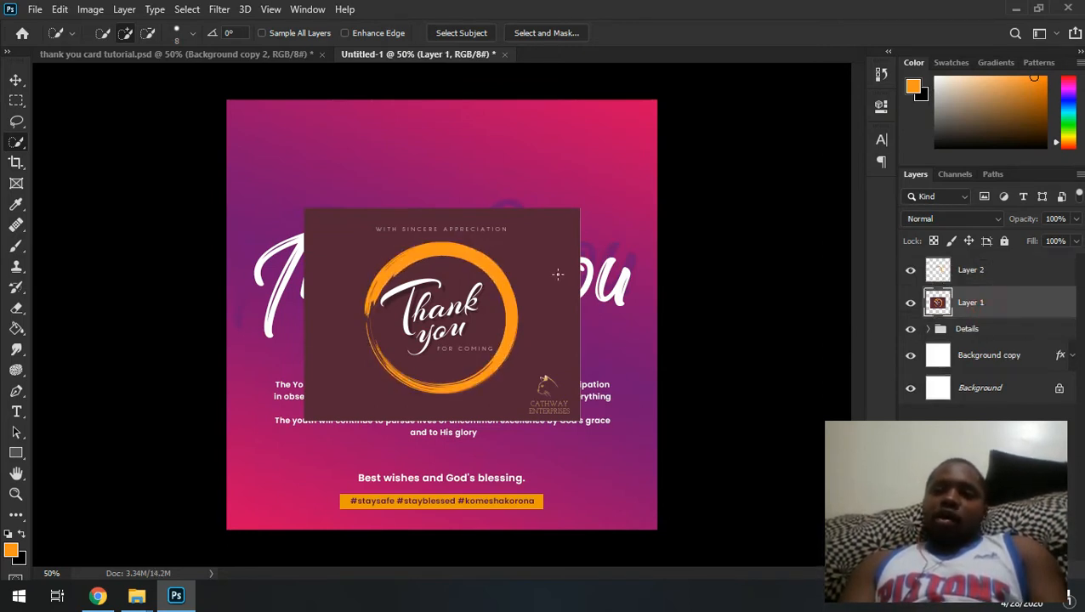
drag(969, 322, 965, 327)
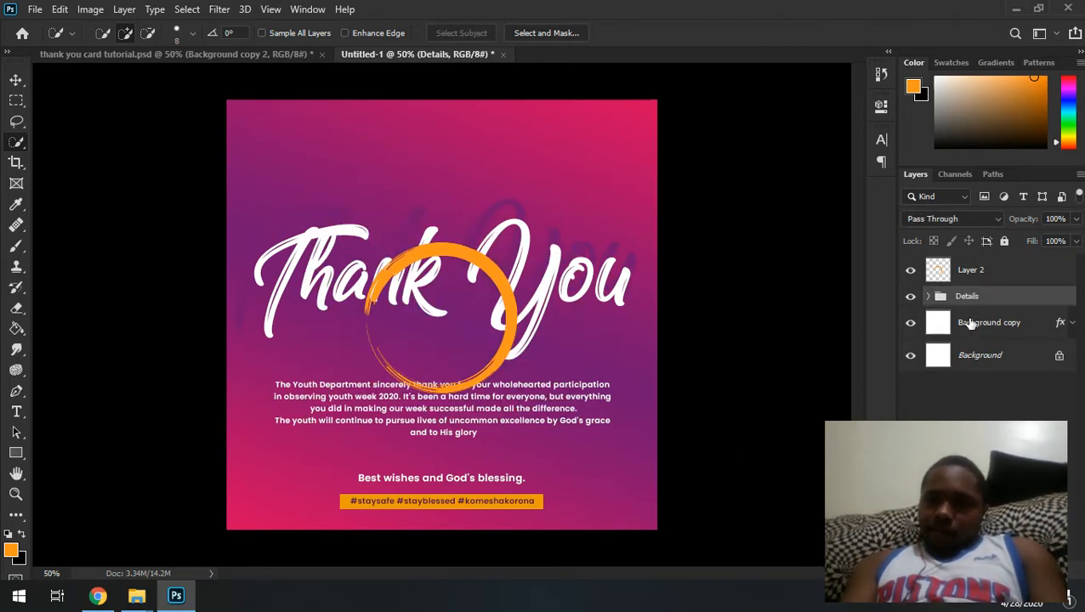
Move the orange ring so it sits partly outside the card's top-right corner
click(985, 273)
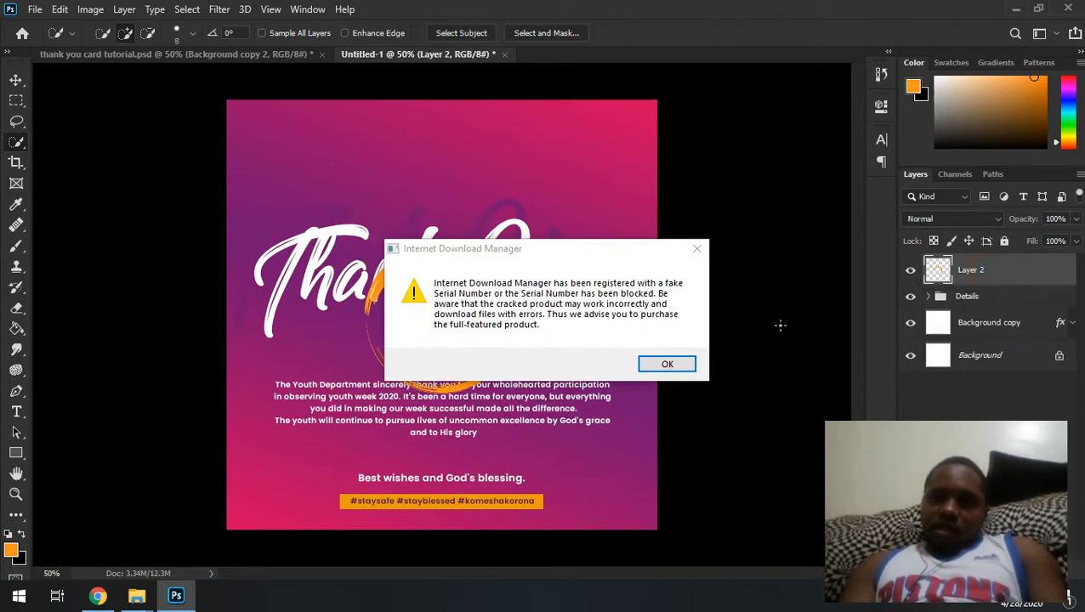
click(667, 365)
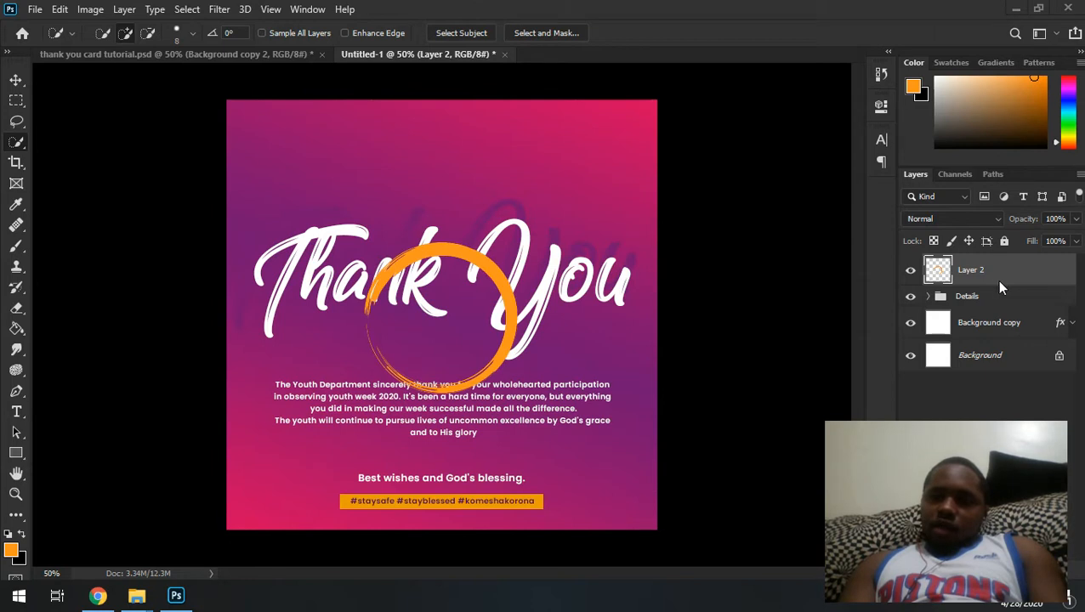
click(16, 81)
mouse_move(520, 316)
mouse_down()
mouse_move(771, 108)
mouse_move(746, 134)
mouse_move(738, 125)
mouse_up()
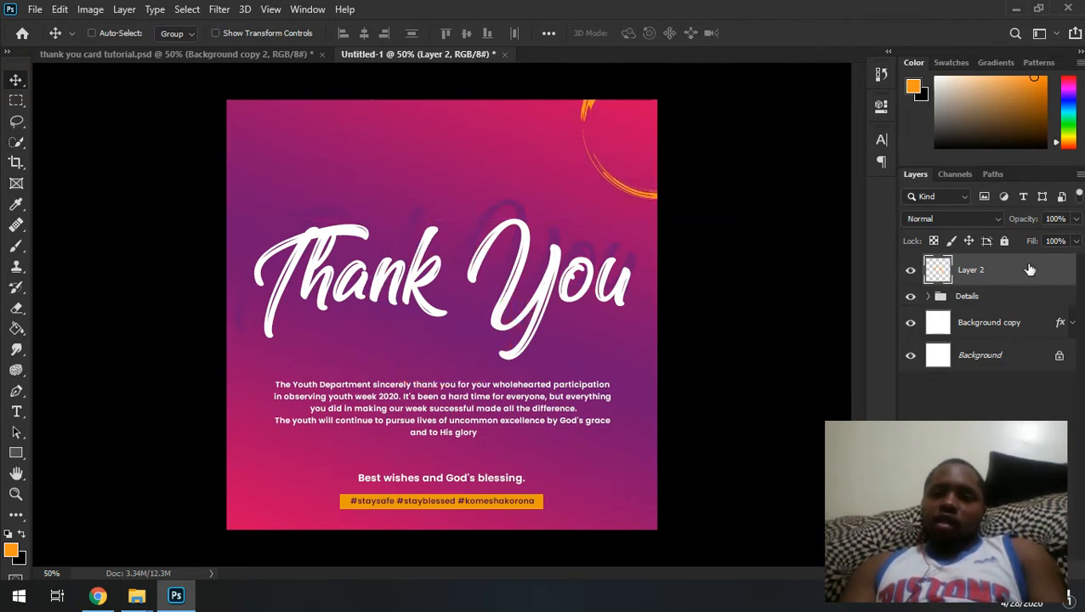
Duplicate the orange ring into the card's bottom-left corner and rotate the copy about 72 degrees
key(ctrl+j)
drag(612, 169, 169, 557)
key(ctrl+t)
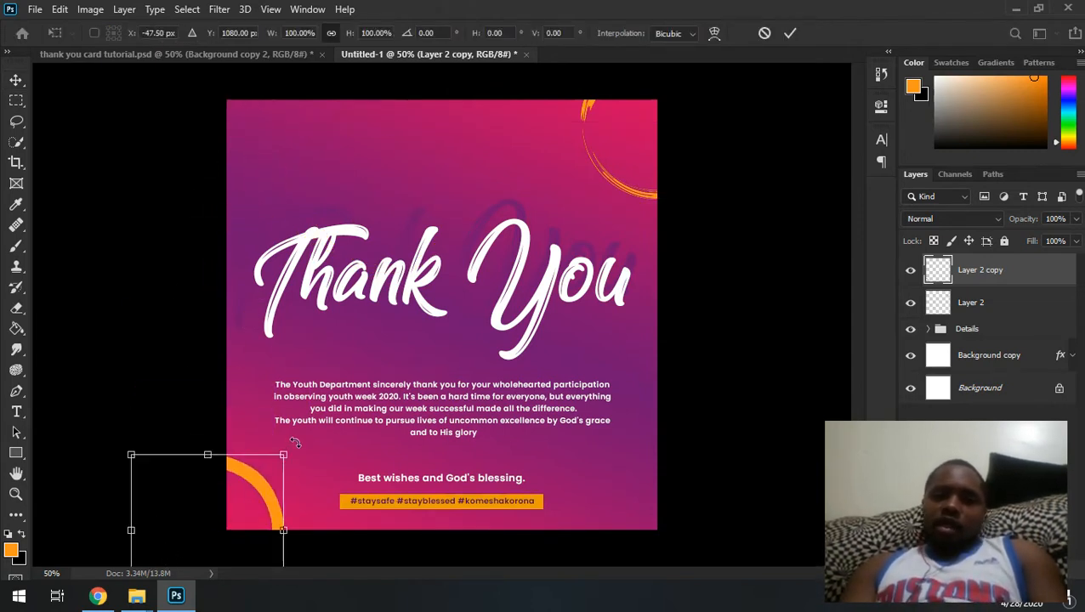
drag(295, 443, 357, 587)
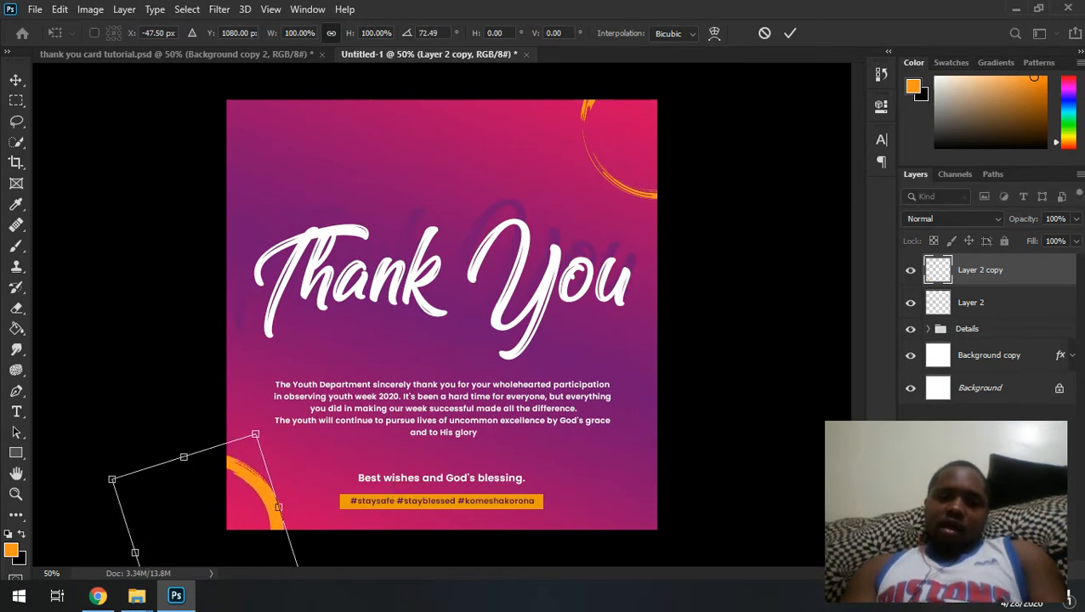
key(Return)
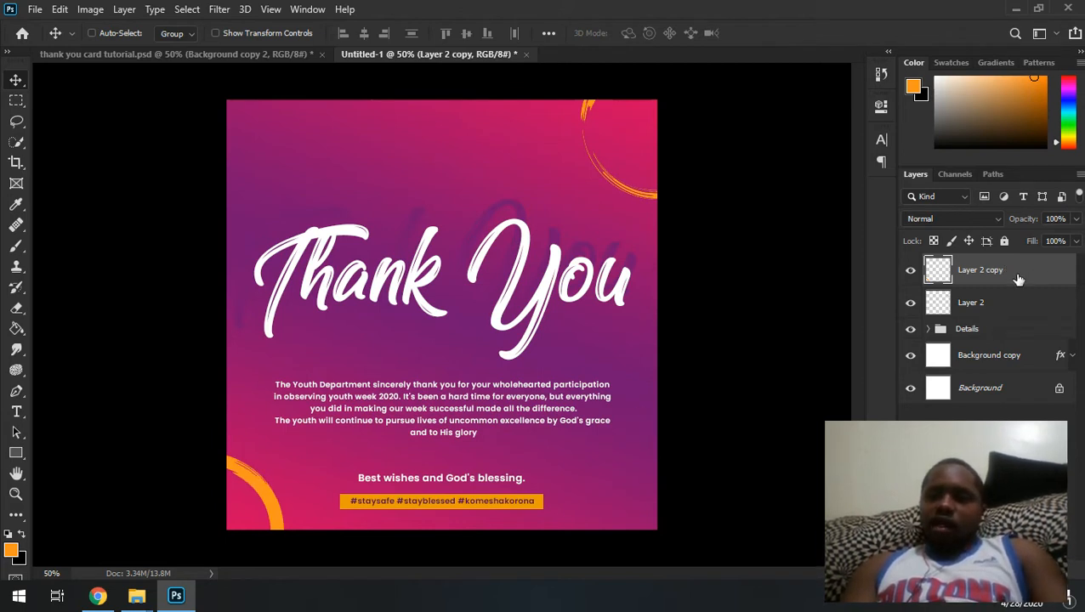
Duplicate the bottom-left ring into the card's bottom-right corner and shift the top-right ring slightly outward
key(ctrl+j)
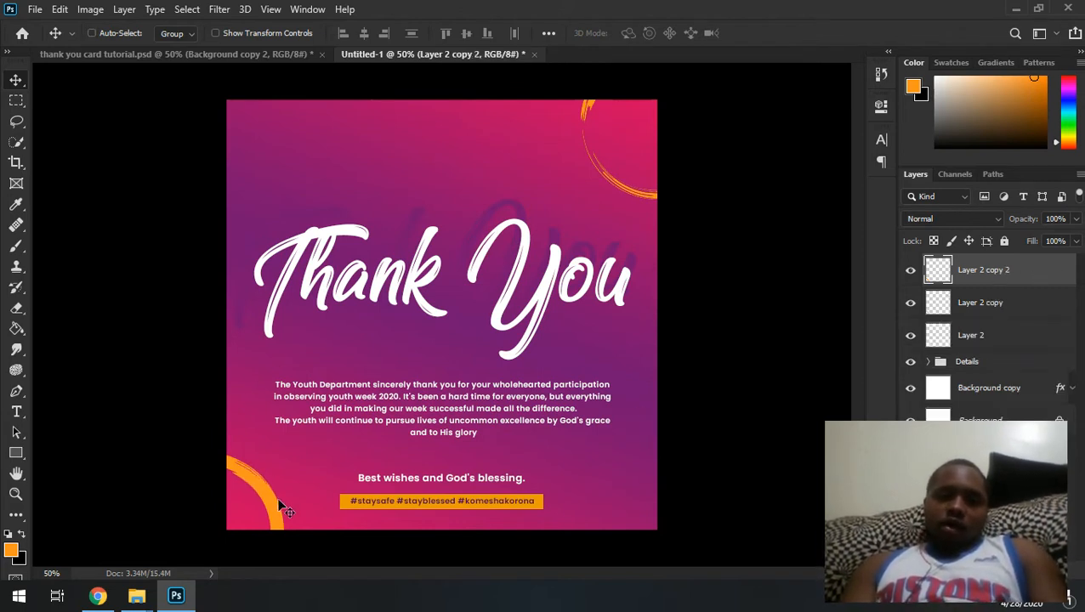
drag(279, 504, 726, 518)
click(998, 302)
click(979, 339)
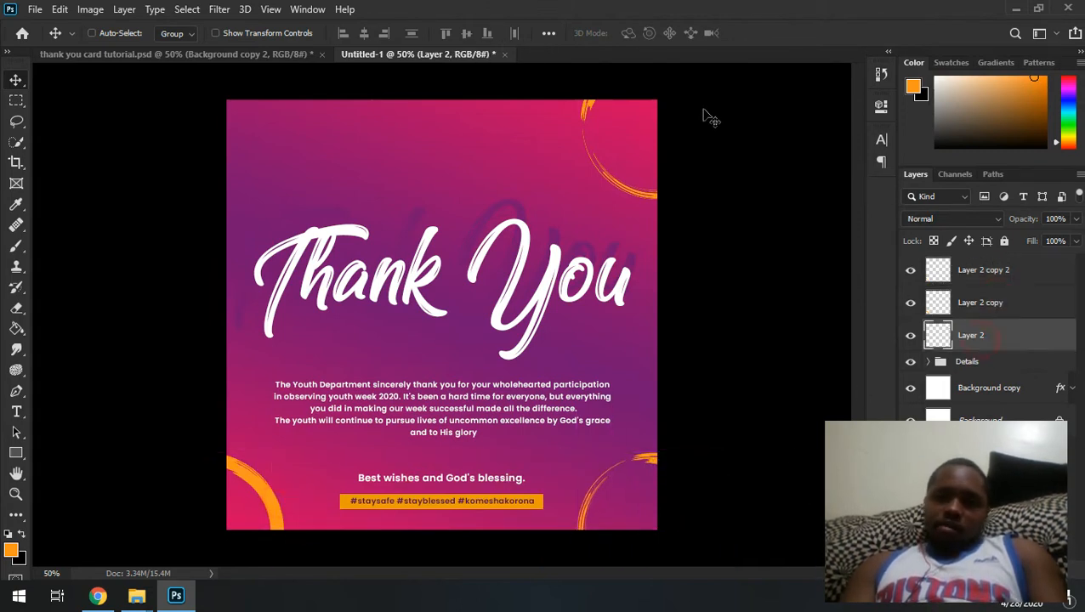
drag(639, 128, 670, 127)
click(995, 307)
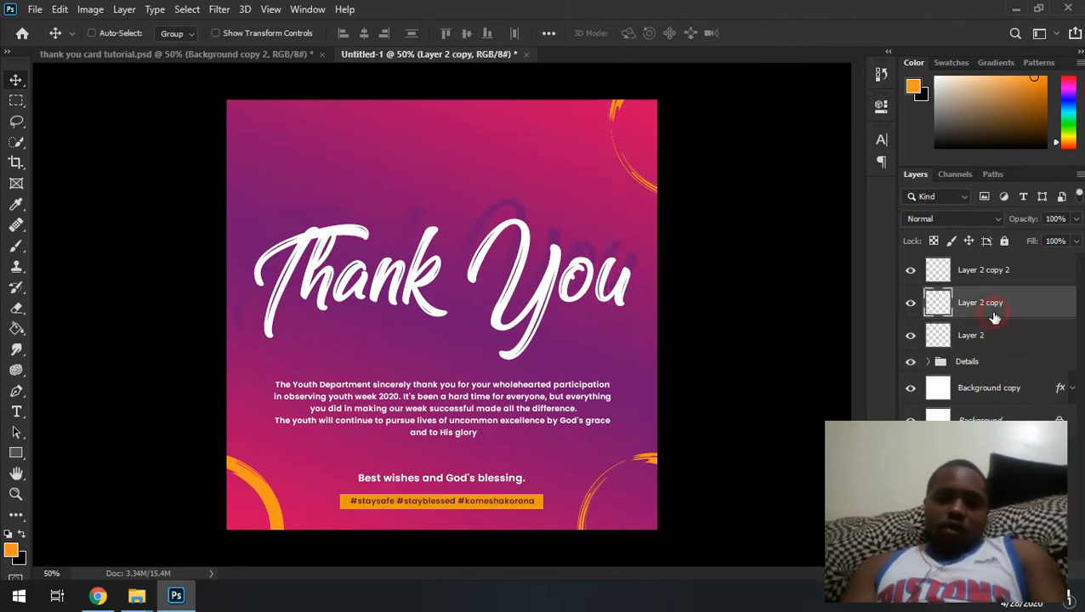
key(ctrl+t)
key(Return)
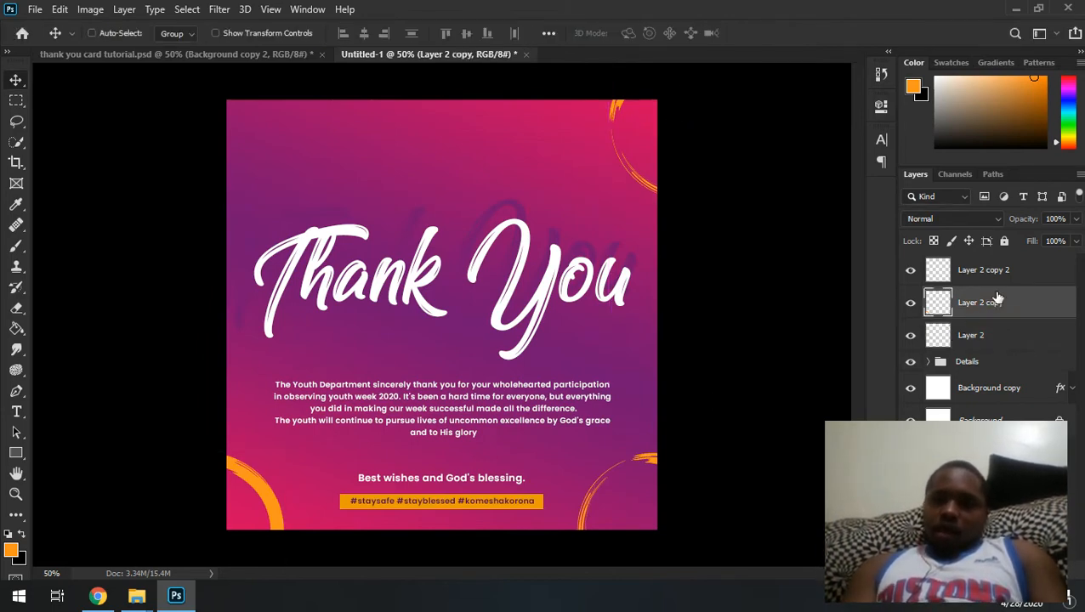
Rotate the ring in the card's bottom-right corner by -45 degrees
click(973, 281)
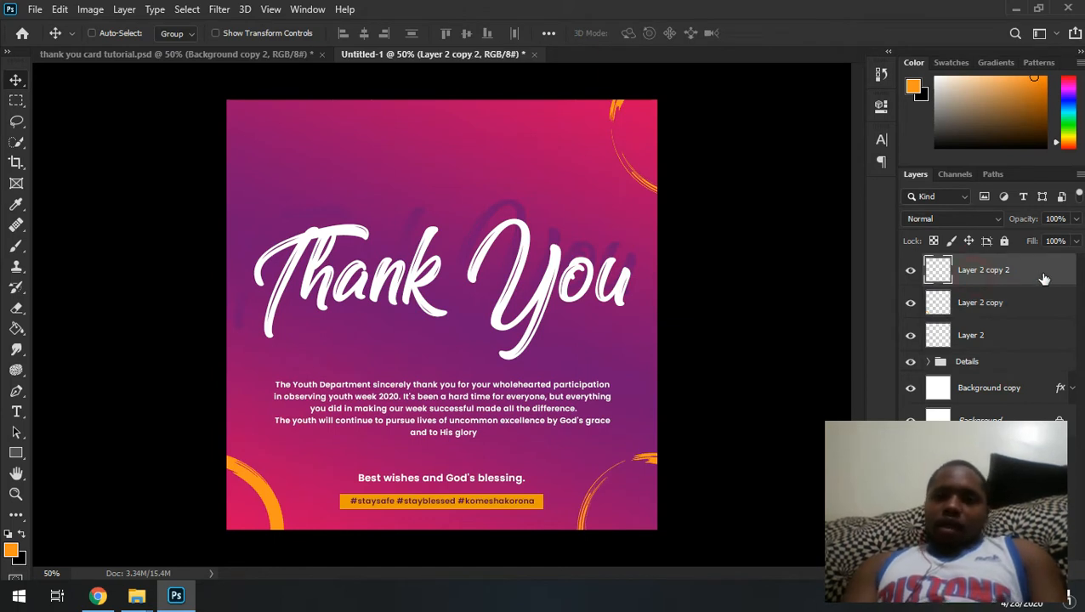
key(ctrl+t)
drag(776, 433, 672, 412)
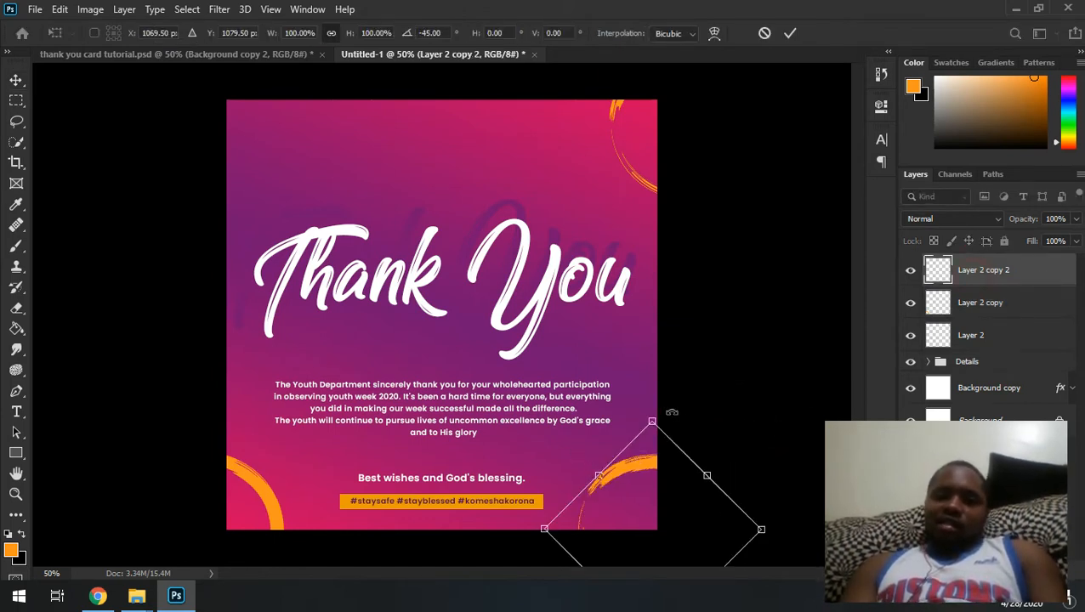
key(Return)
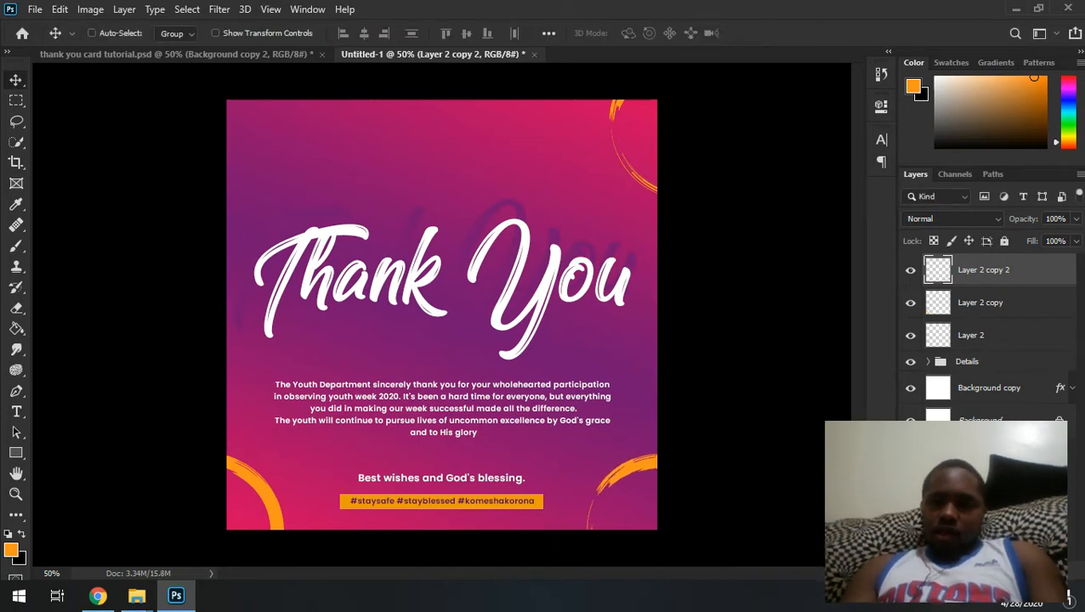
Identify the ring layers by toggling their visibility and shift the bottom-left ring slightly farther off the card's left edge
click(986, 334)
click(910, 335)
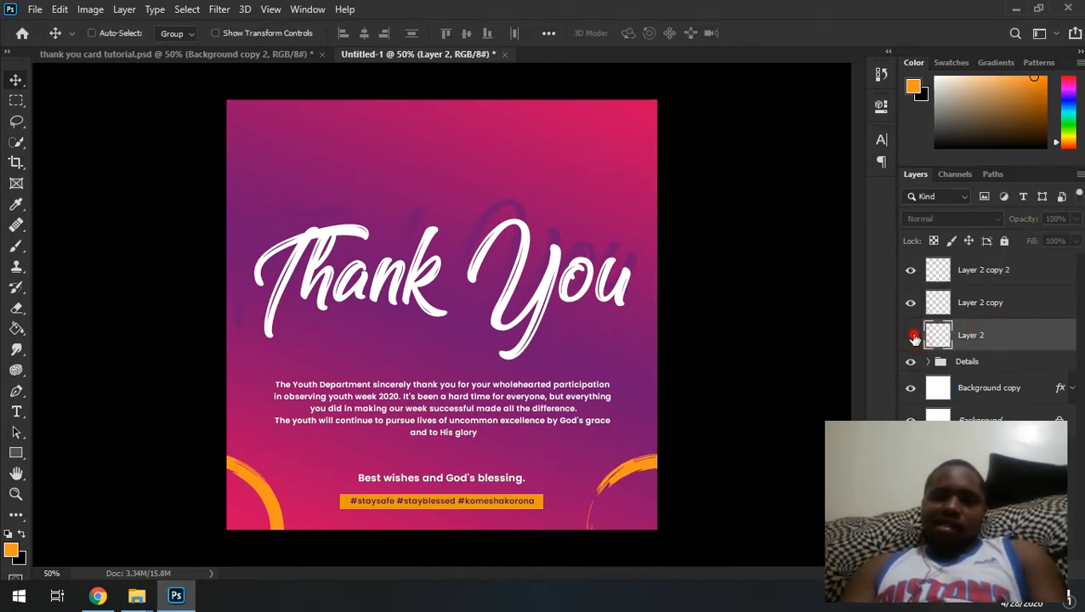
click(910, 335)
click(942, 309)
click(910, 303)
click(910, 303)
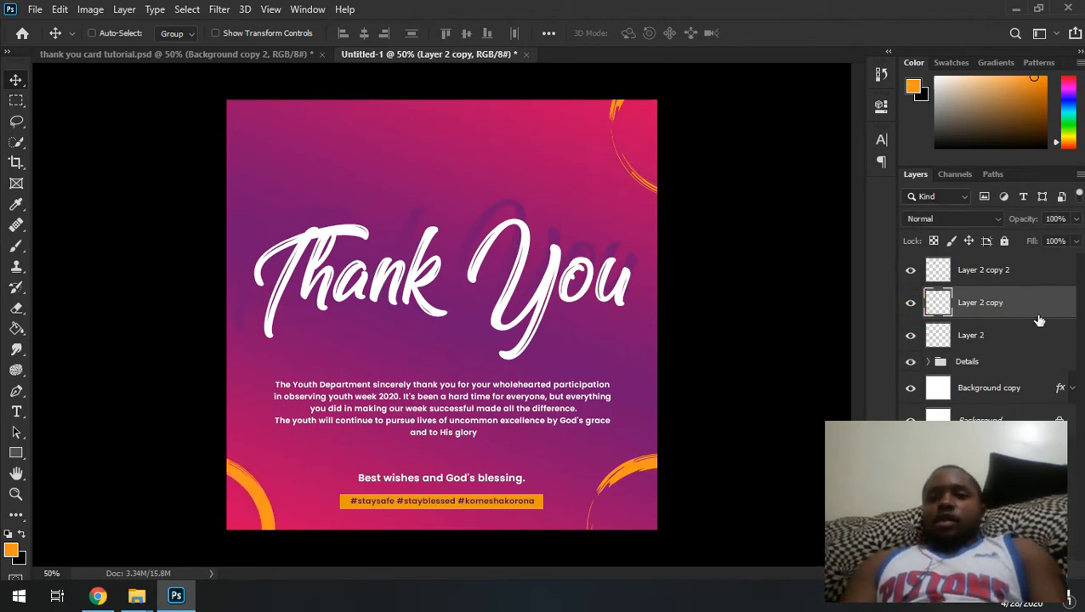
Compare the new card with the reference design in thank you card tutorial.psd
click(1006, 341)
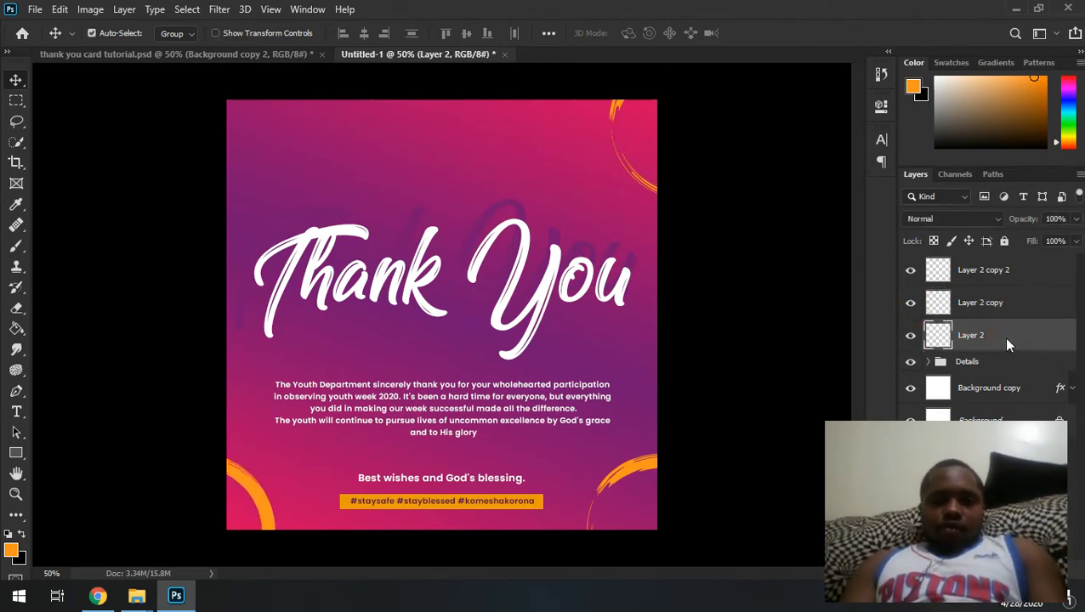
key(ctrl+s)
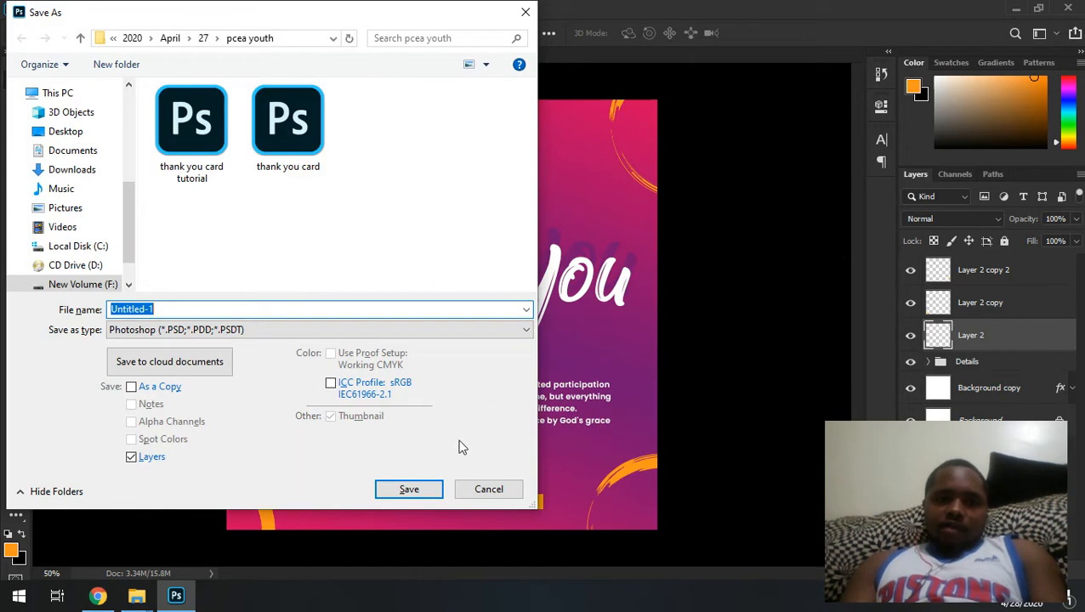
click(489, 489)
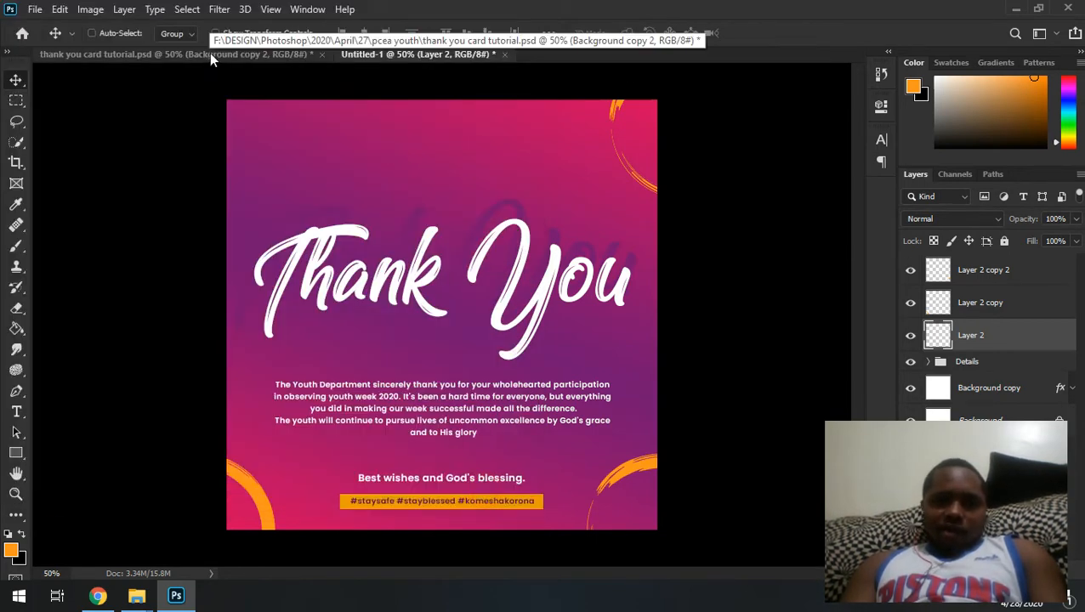
click(209, 53)
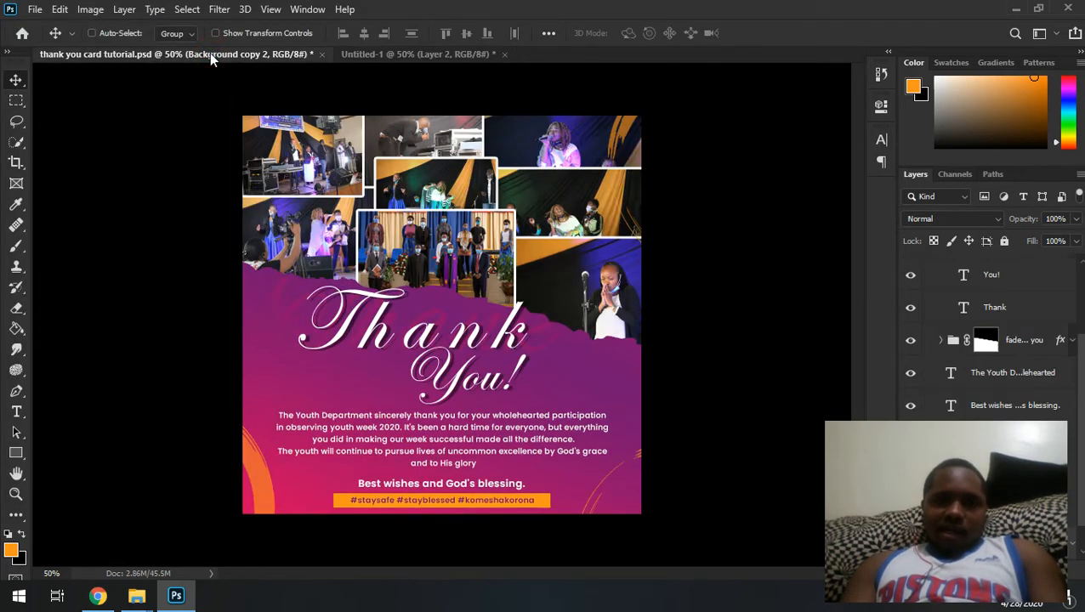
click(436, 54)
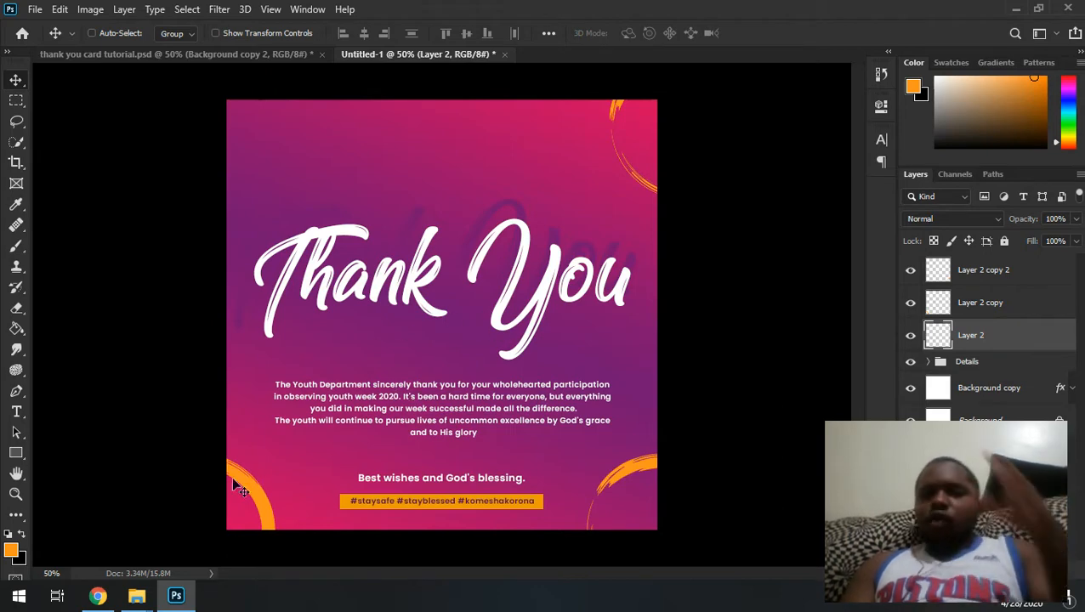
Switch to Chrome and search Google Images for "fire sparks backgrounds"
click(98, 596)
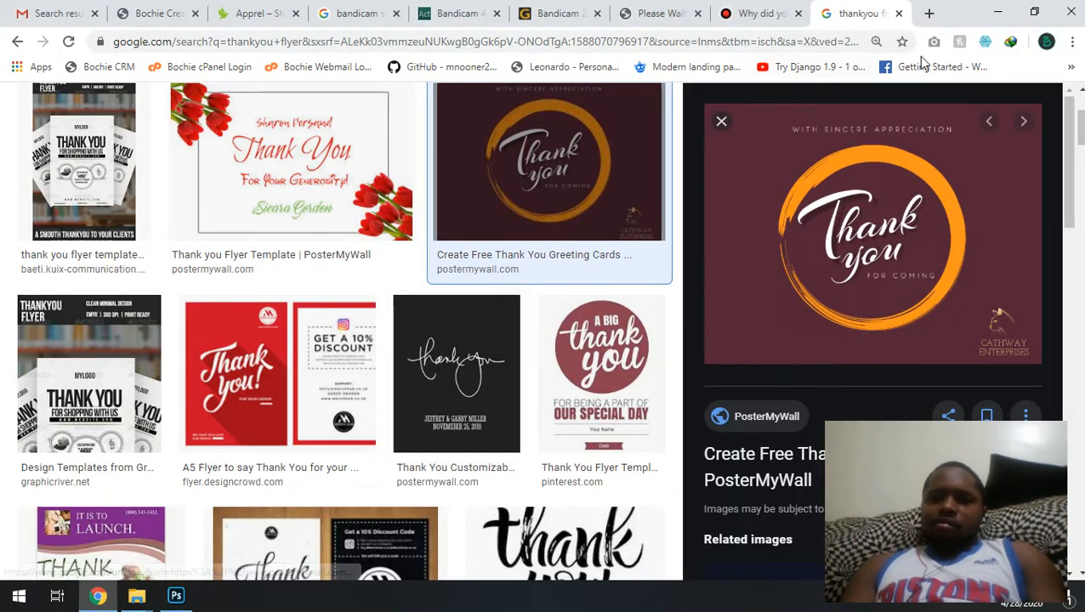
click(849, 42)
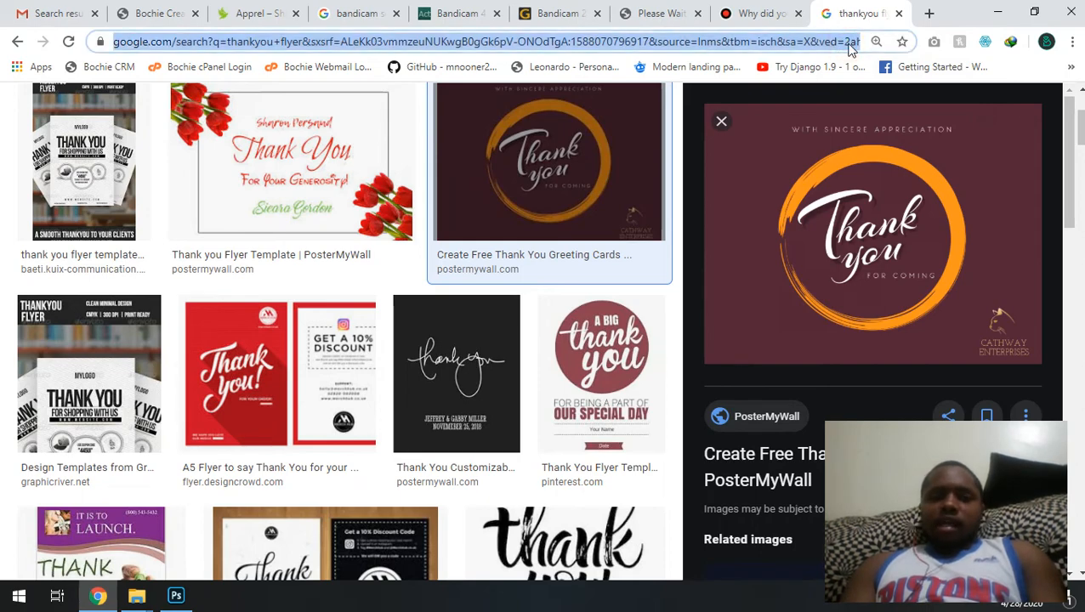
text(f)
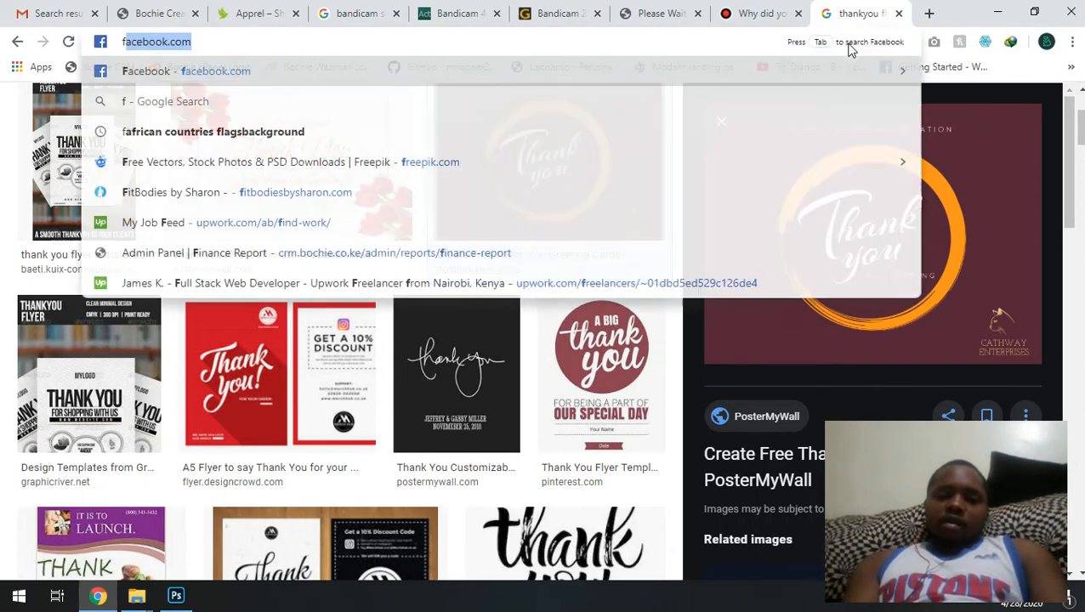
text(ire sparks )
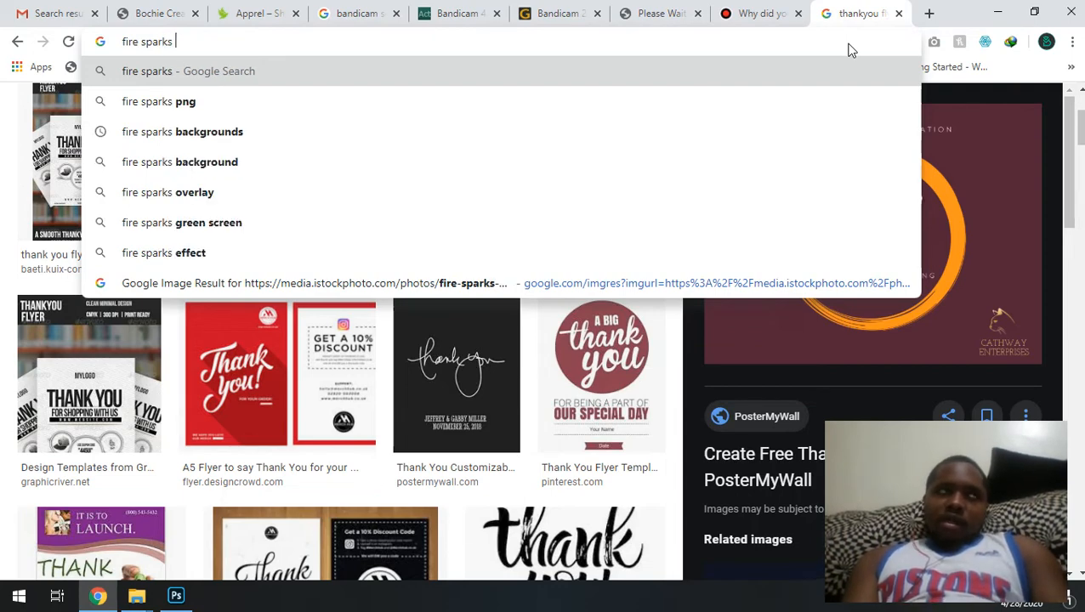
text(backgroun)
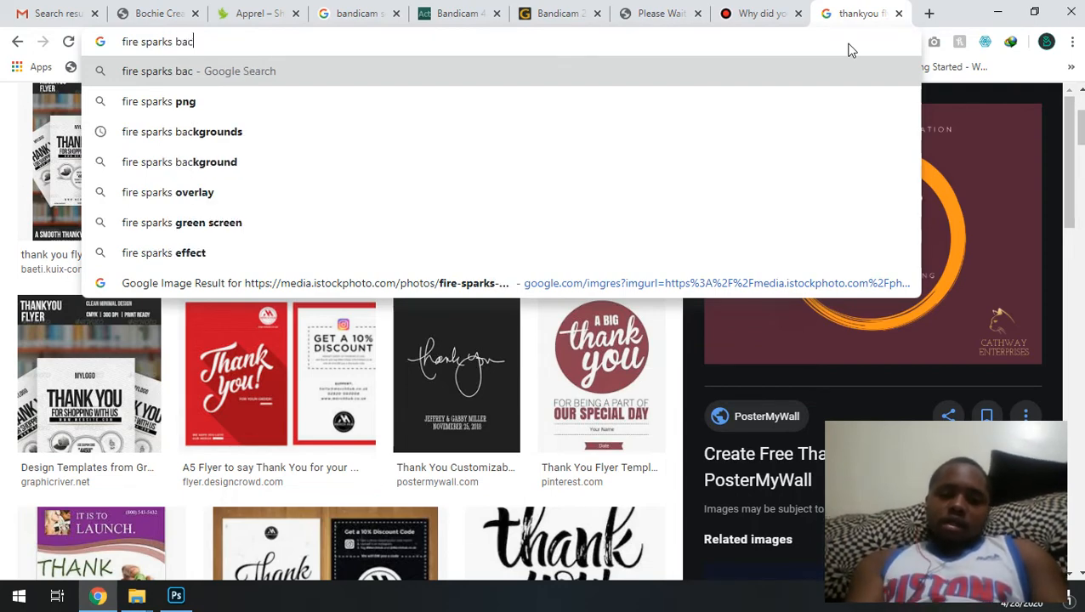
text(ds)
key(Return)
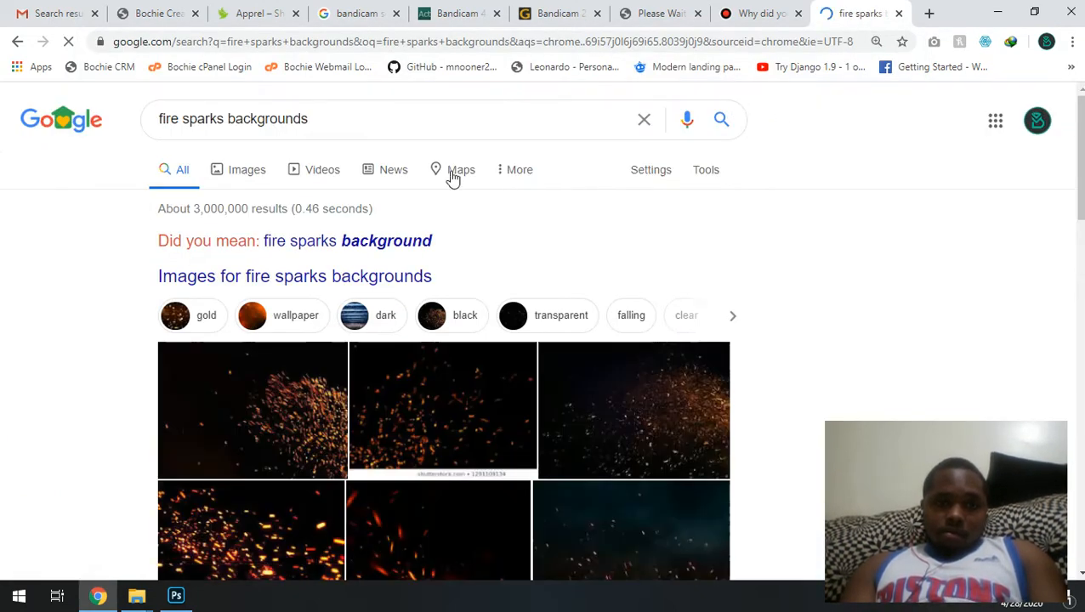
click(236, 174)
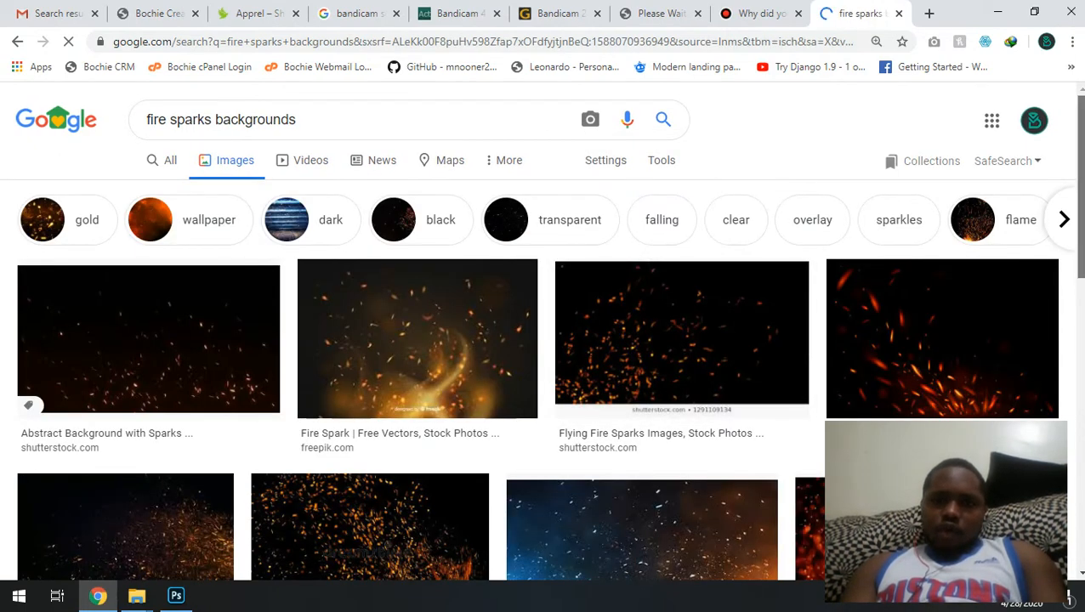
Copy the blue-and-orange "Fire Sparks Background Stock Photo" from iStock in the image search results
scroll(614, 249, down, 4)
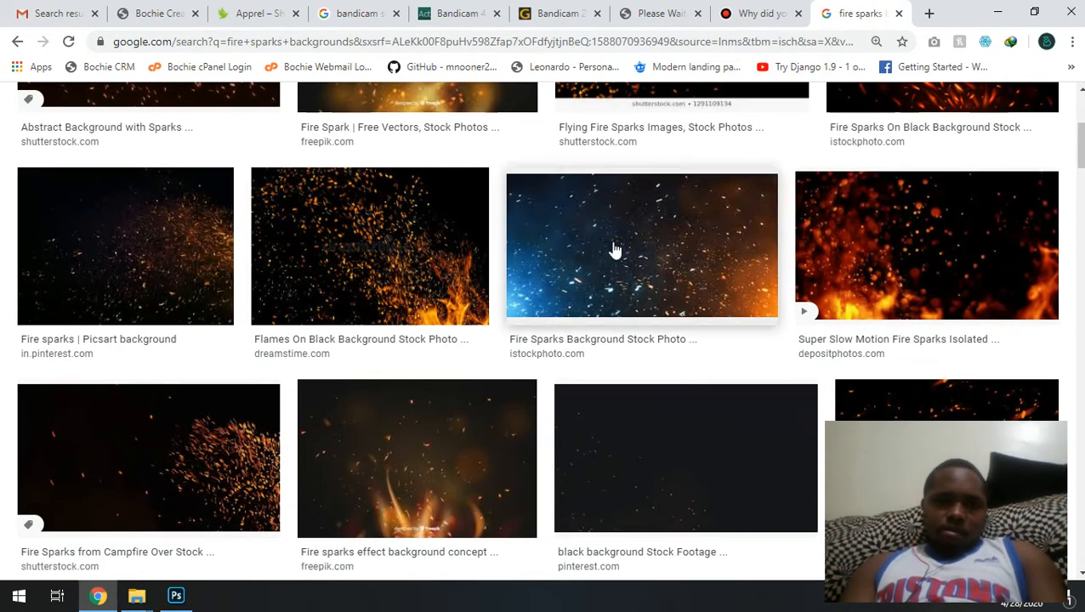
click(614, 249)
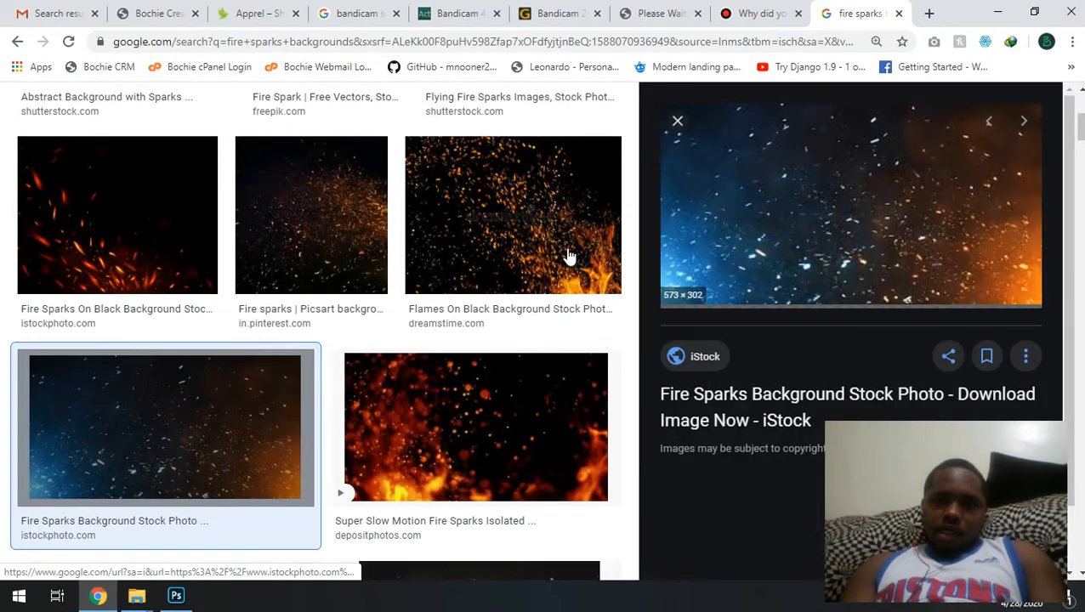
scroll(1076, 247, down, 5)
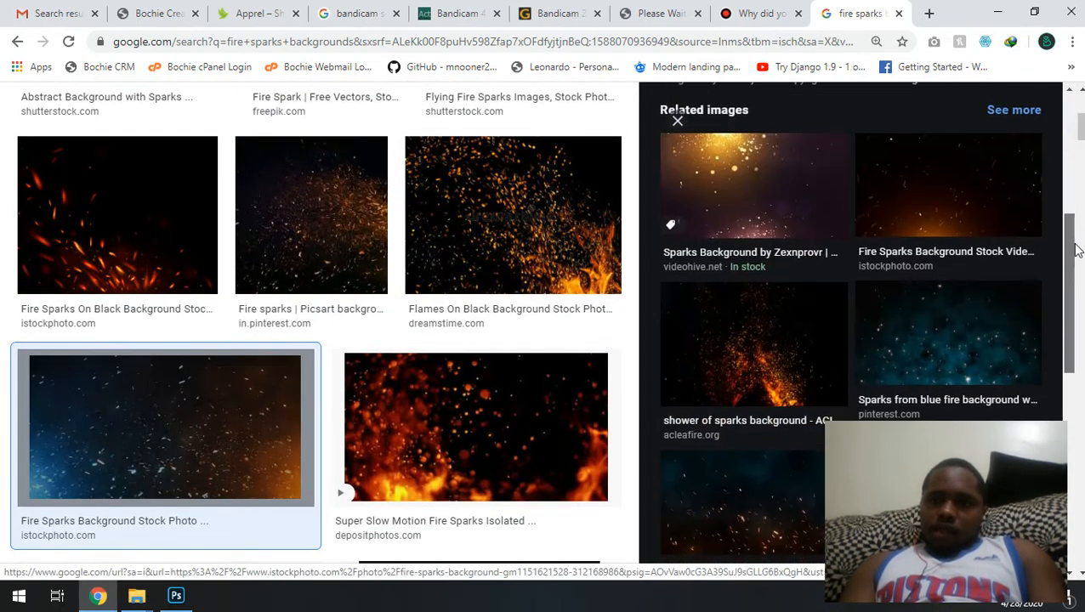
scroll(1076, 246, down, 7)
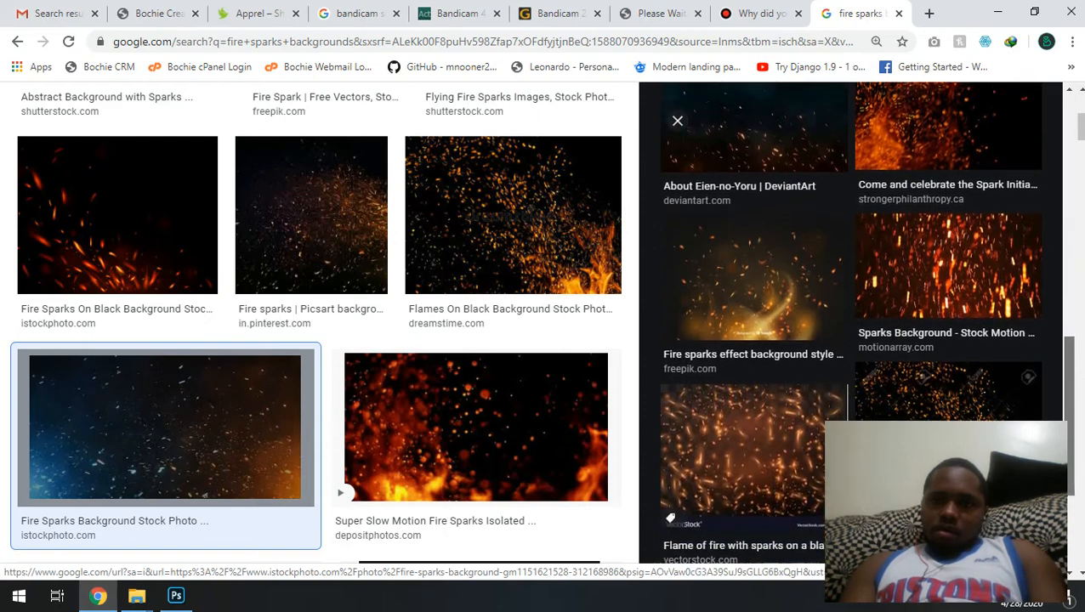
drag(1070, 417, 1079, 127)
right_click(814, 138)
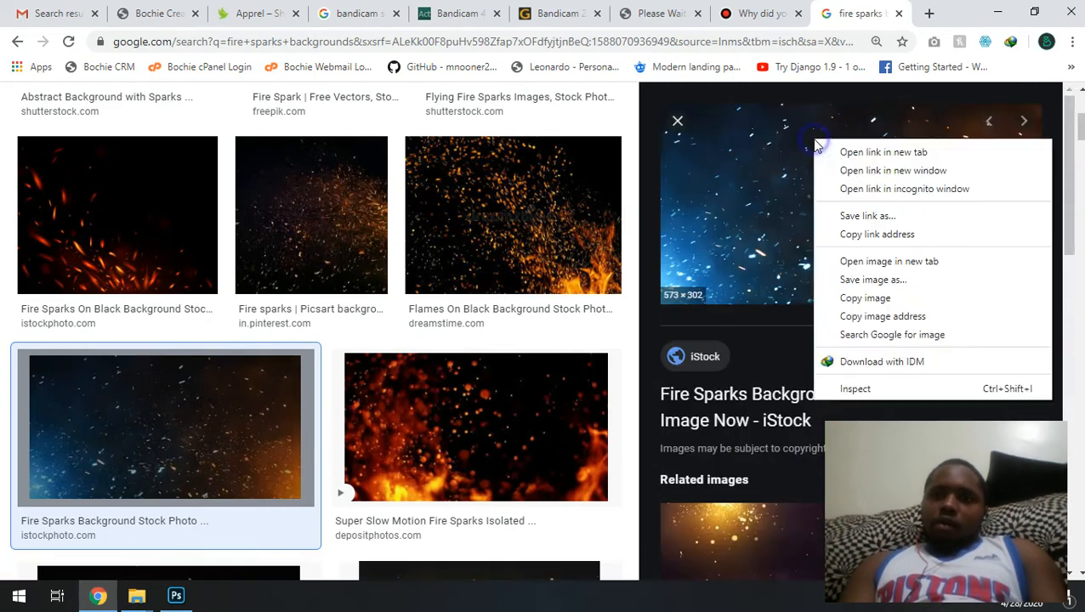
click(876, 299)
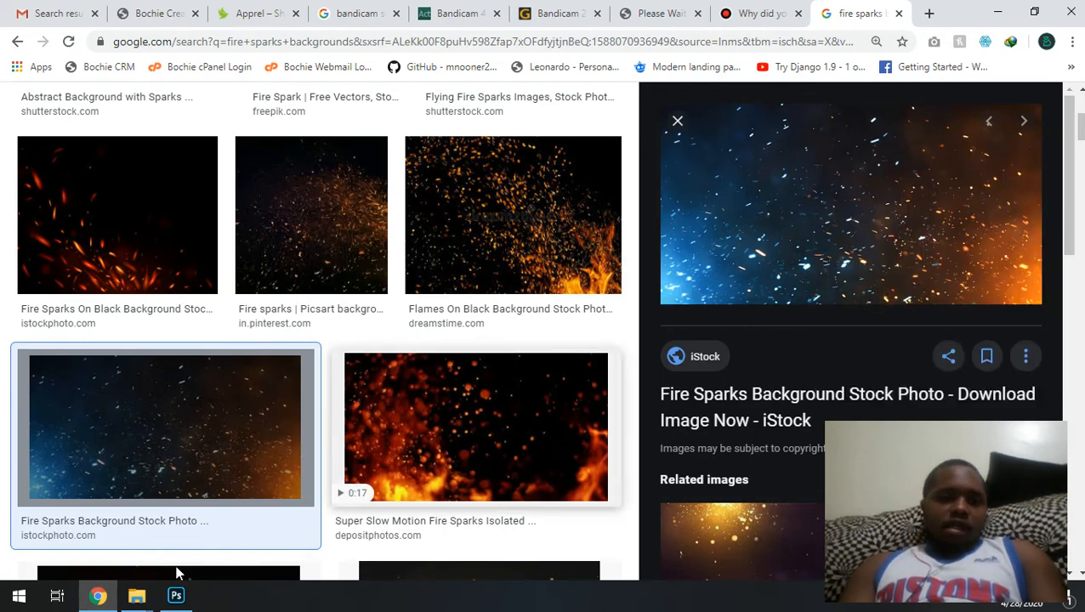
Switch to Photoshop, paste the sparks image into the Untitled-1 card, and place its layer directly below the Details group
click(176, 598)
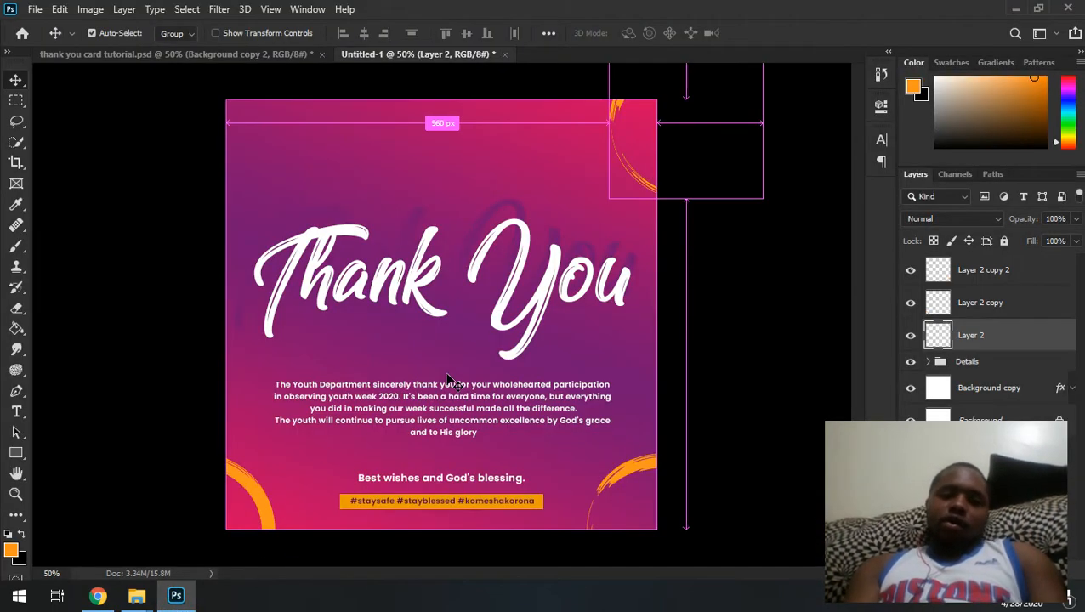
key(ctrl+v)
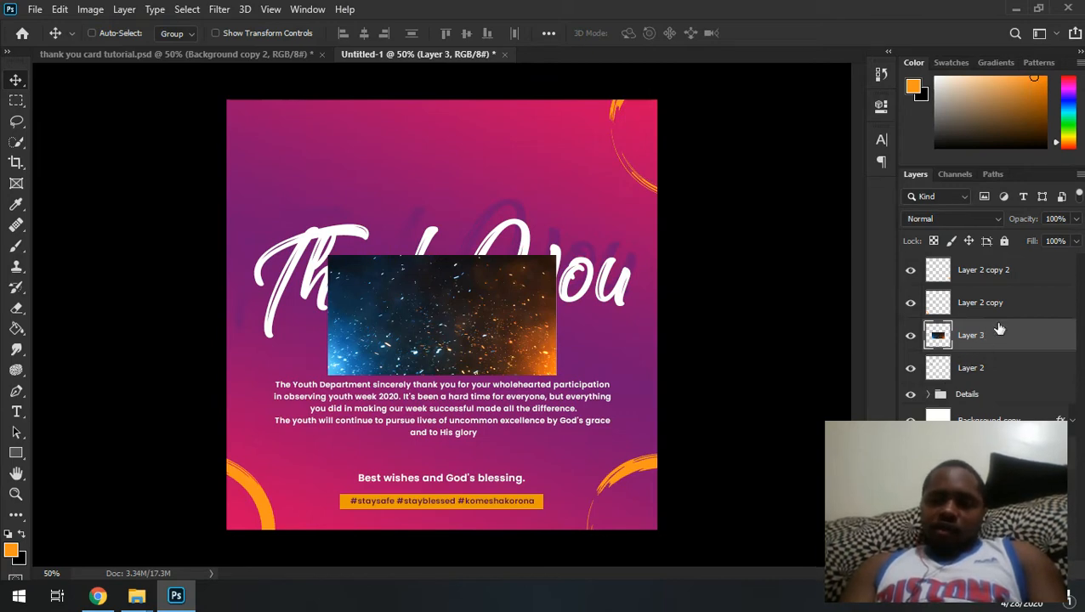
drag(983, 347, 1008, 405)
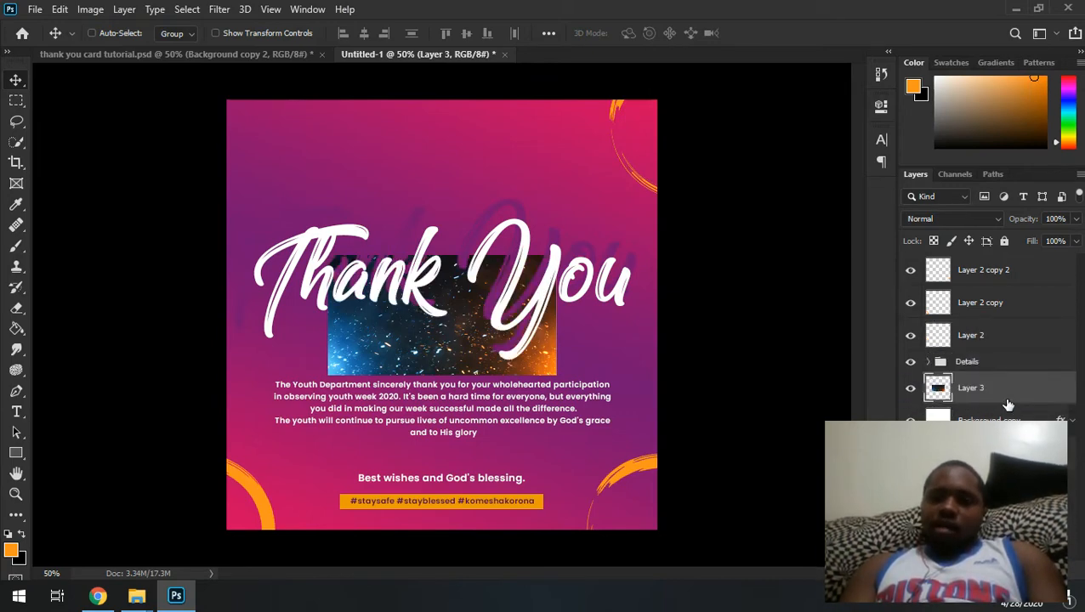
Group the sparks layer with the Background copy layer and name the group "Backgound"
key(ctrl+g)
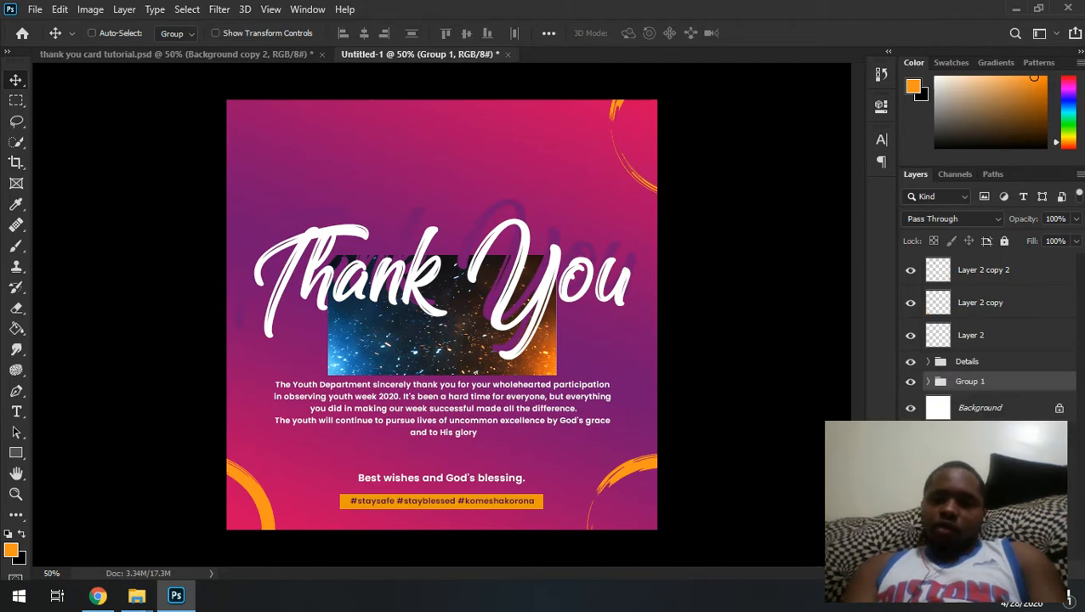
double_click(971, 383)
text(Background)
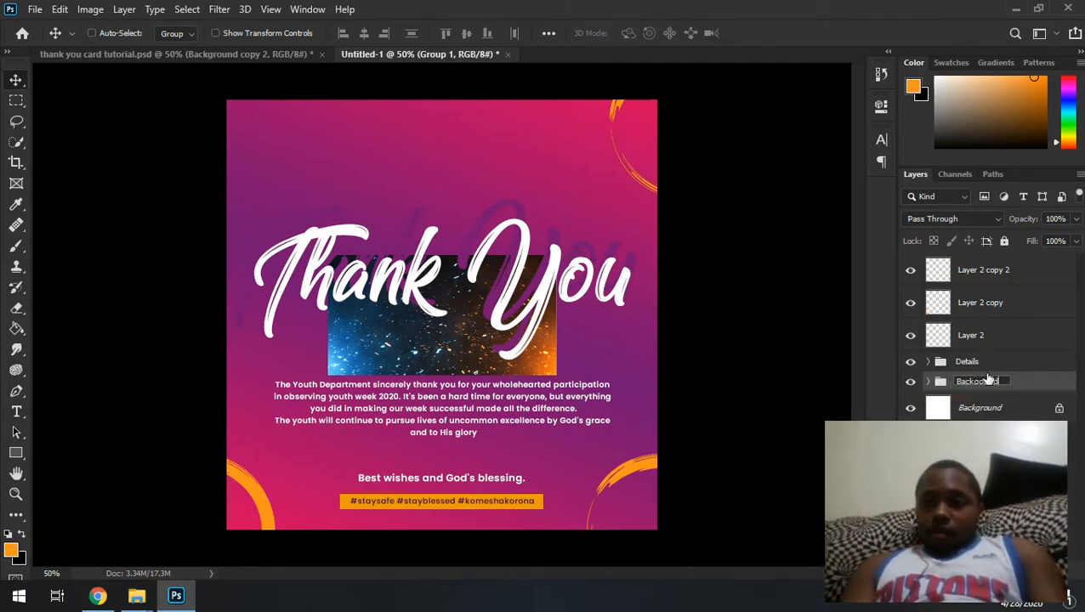
Enlarge the sparks image inside the Backgound group from its center until it covers the whole card
click(928, 382)
click(1014, 415)
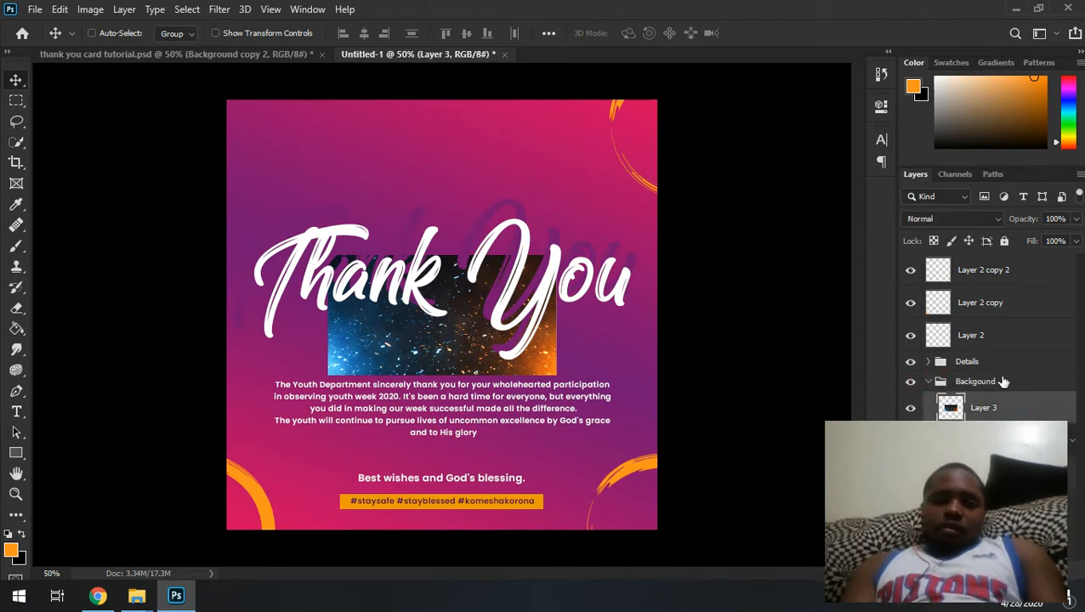
key(ctrl+t)
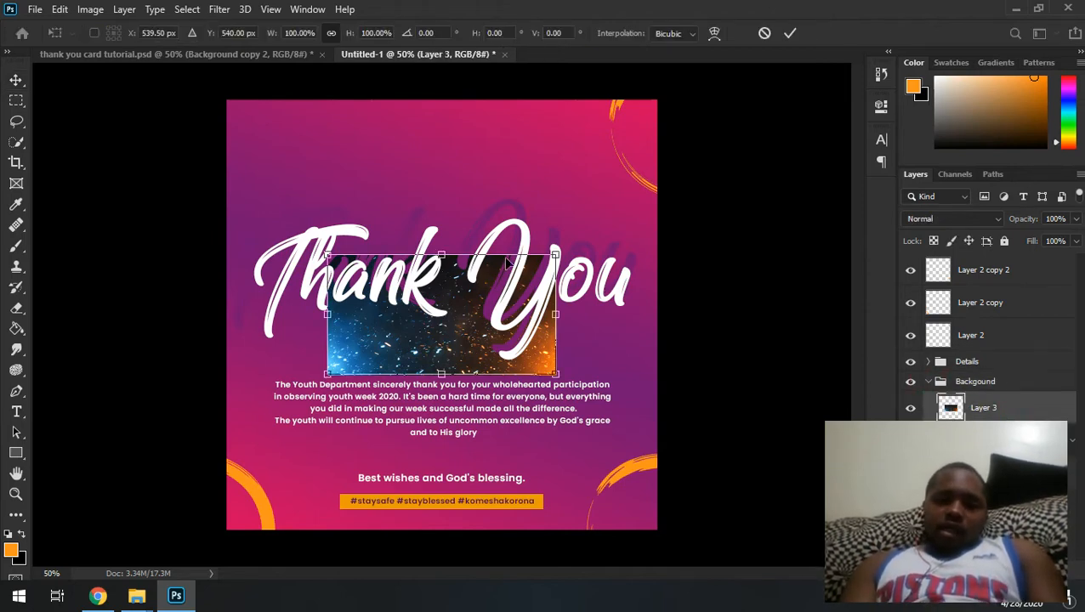
drag(555, 253, 819, 19)
key(Return)
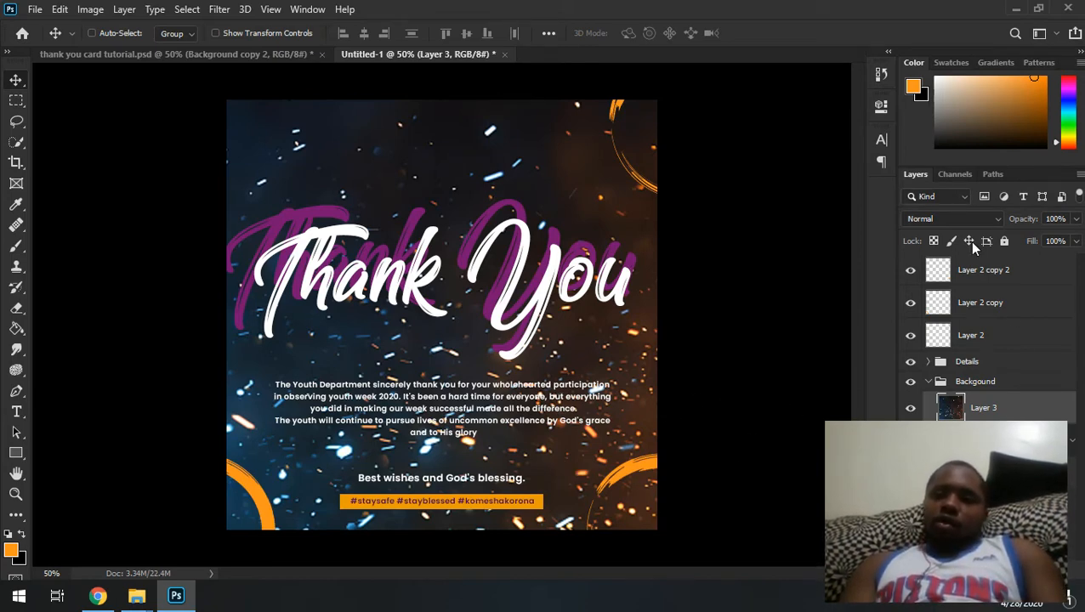
Set the sparks layer's blend mode to Lighten and its opacity to 37%
click(965, 220)
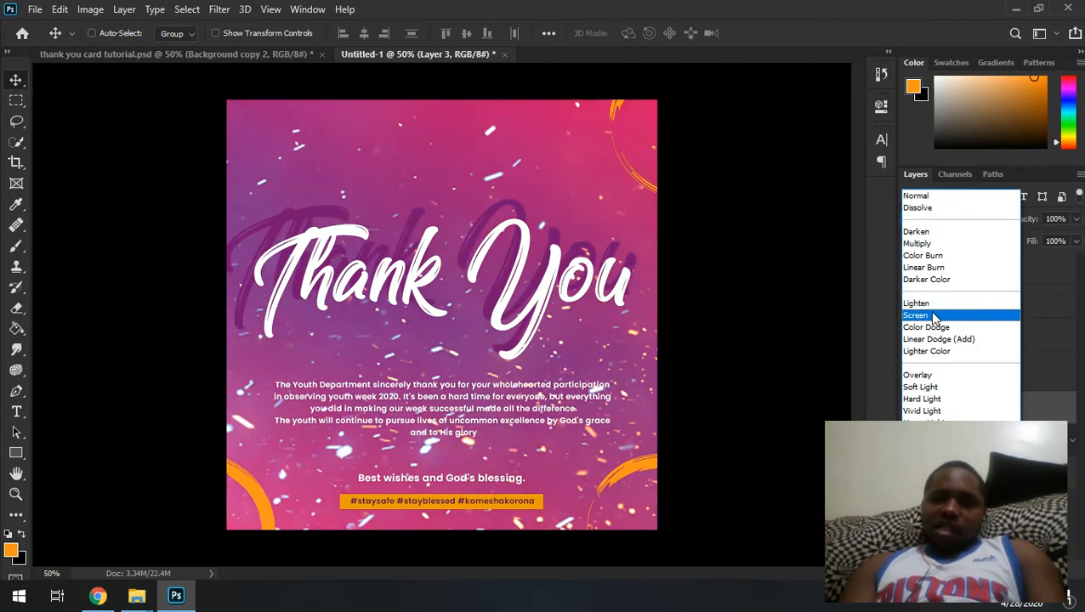
click(922, 303)
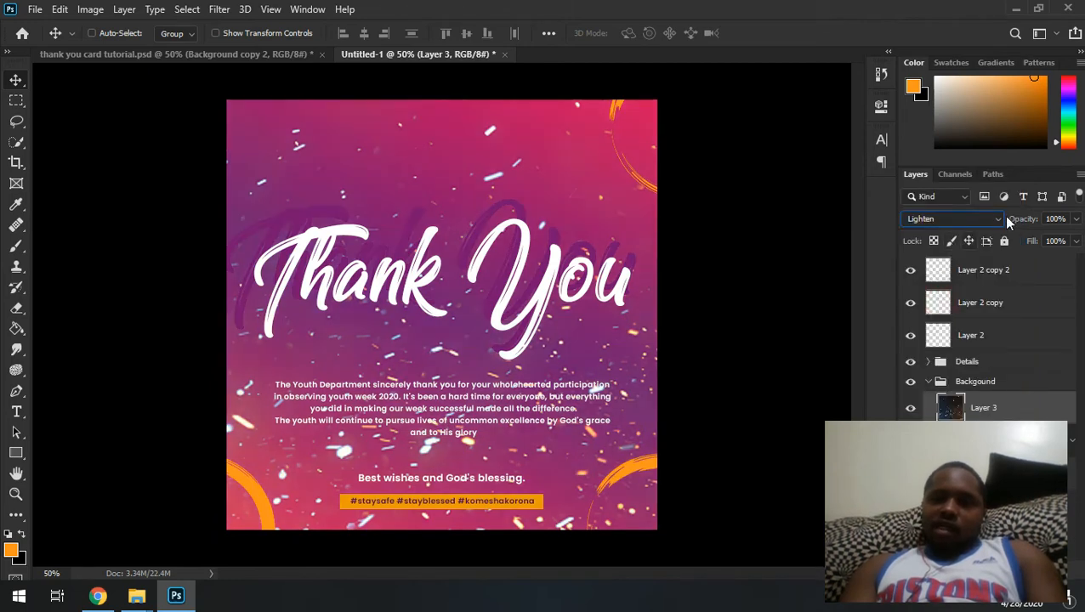
drag(1005, 221, 1035, 221)
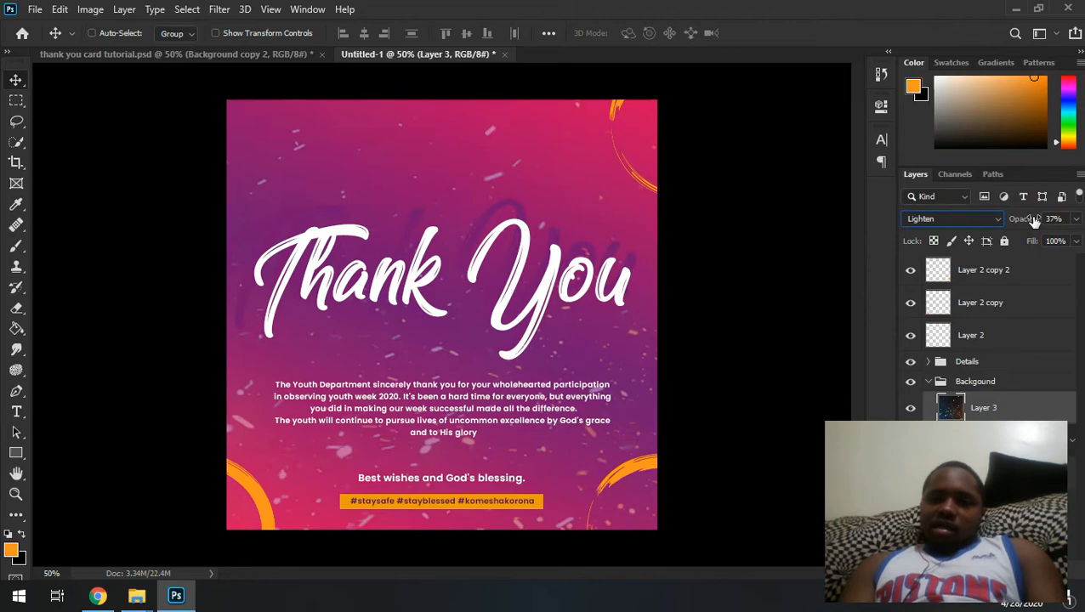
Scale the sparks image down to 52.80%, about the card's width, and move it over the card's lower half
key(ctrl+t)
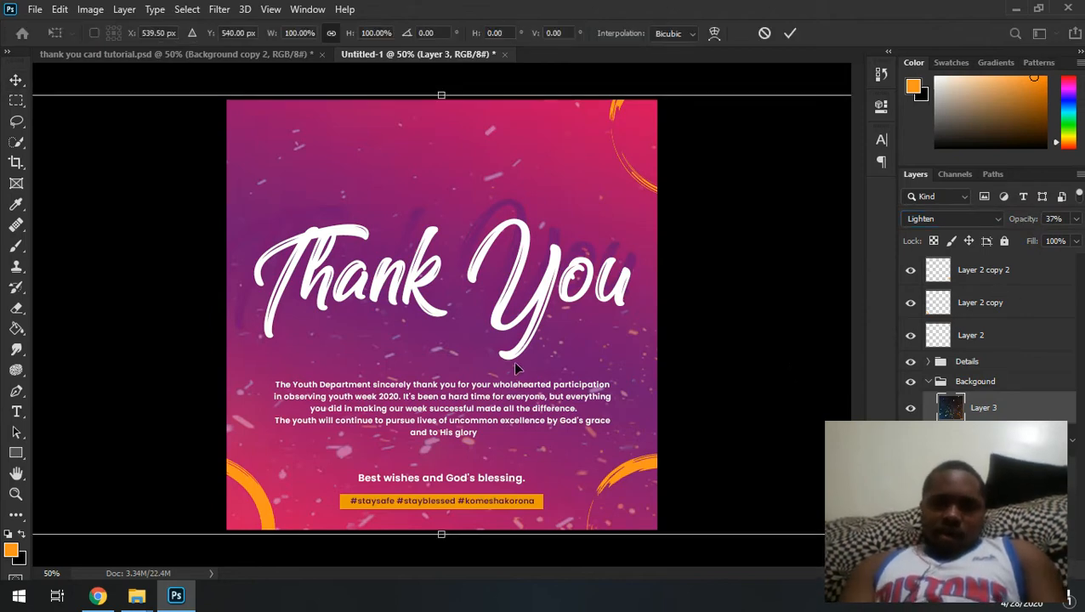
key(ctrl+minus)
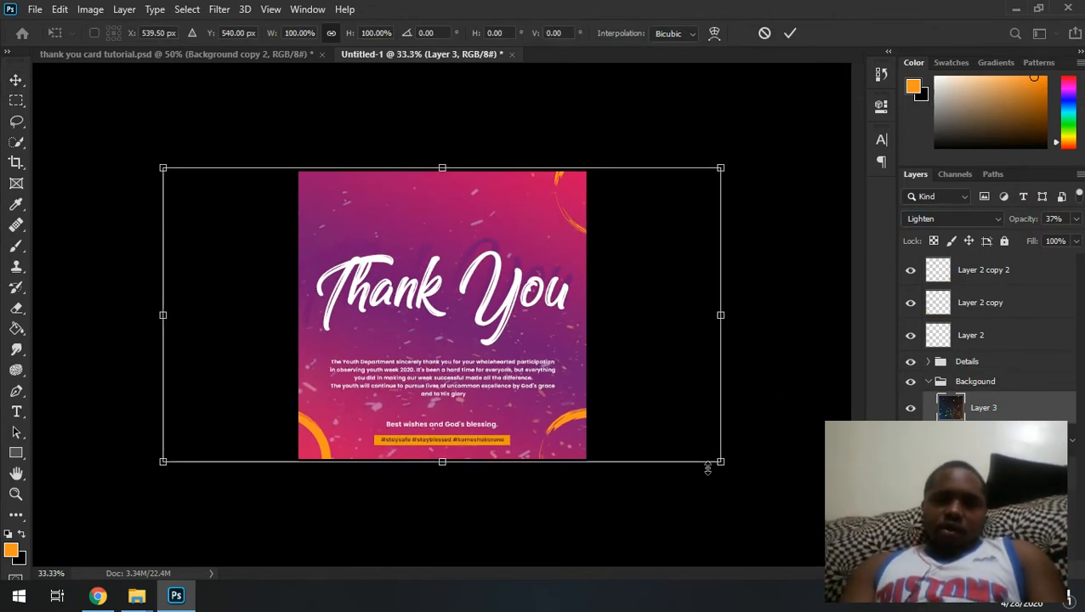
drag(721, 464, 589, 391)
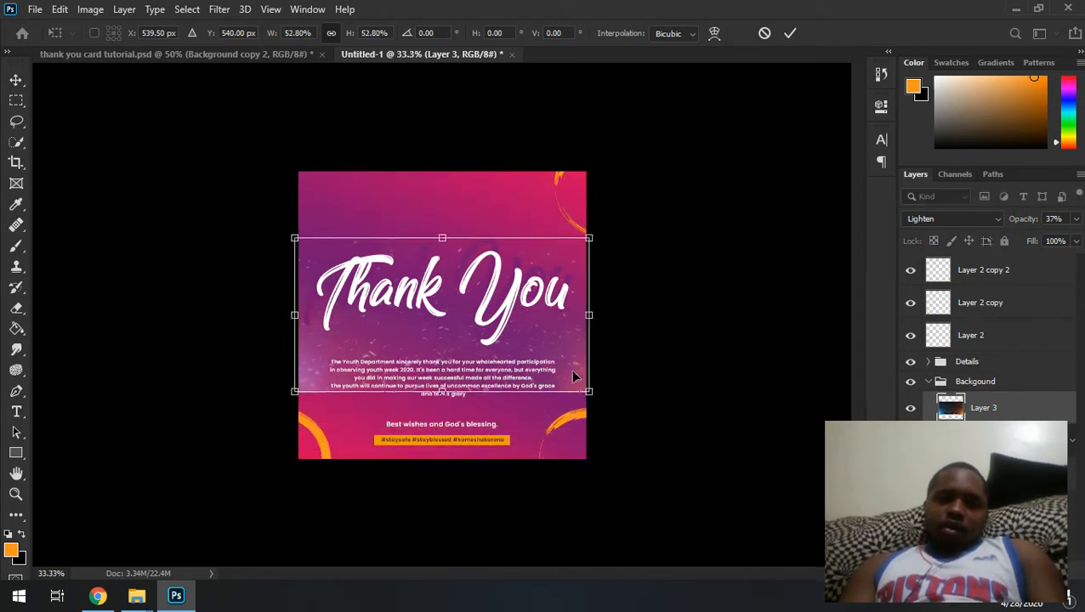
click(557, 352)
drag(557, 351, 568, 432)
key(Return)
key(ctrl+plus)
key(ctrl+plus)
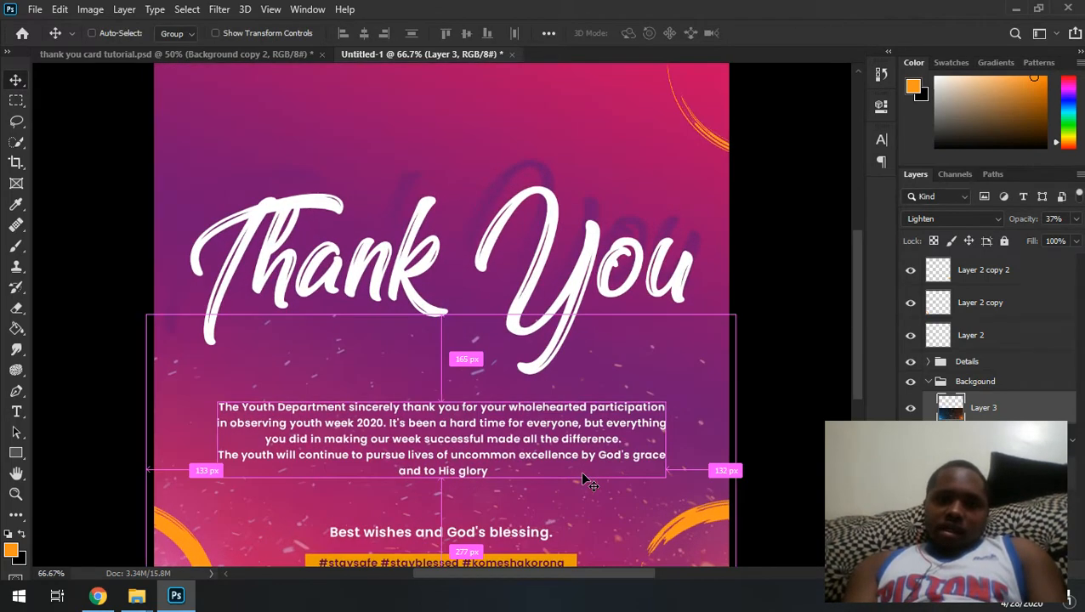
key(ctrl+minus)
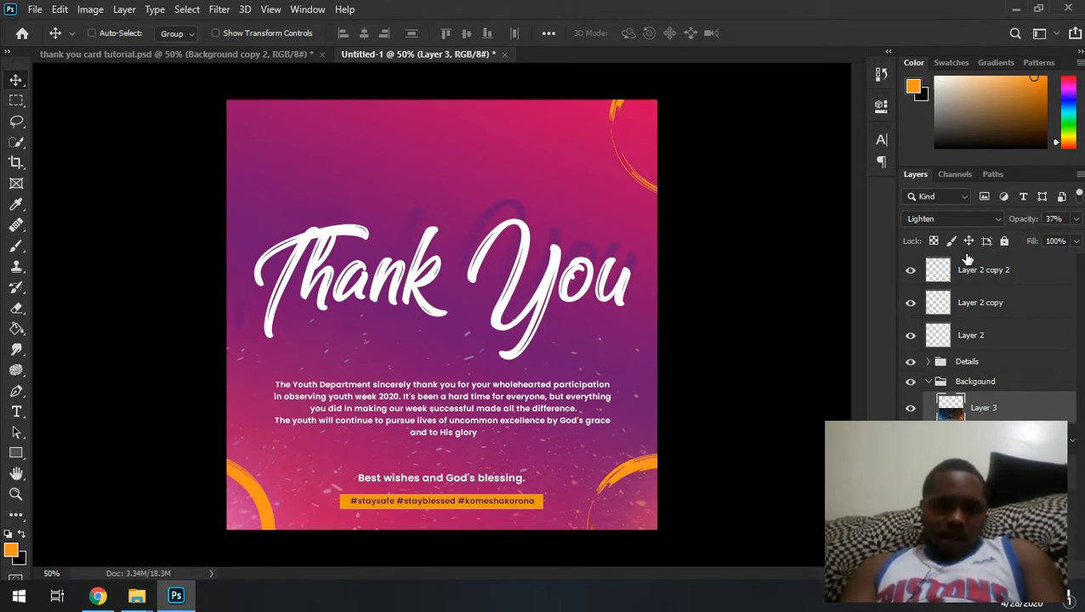
Switch to Chrome and pick iStock's "Fire Sparks On Black Background" image with orange sparks from the search results
click(98, 596)
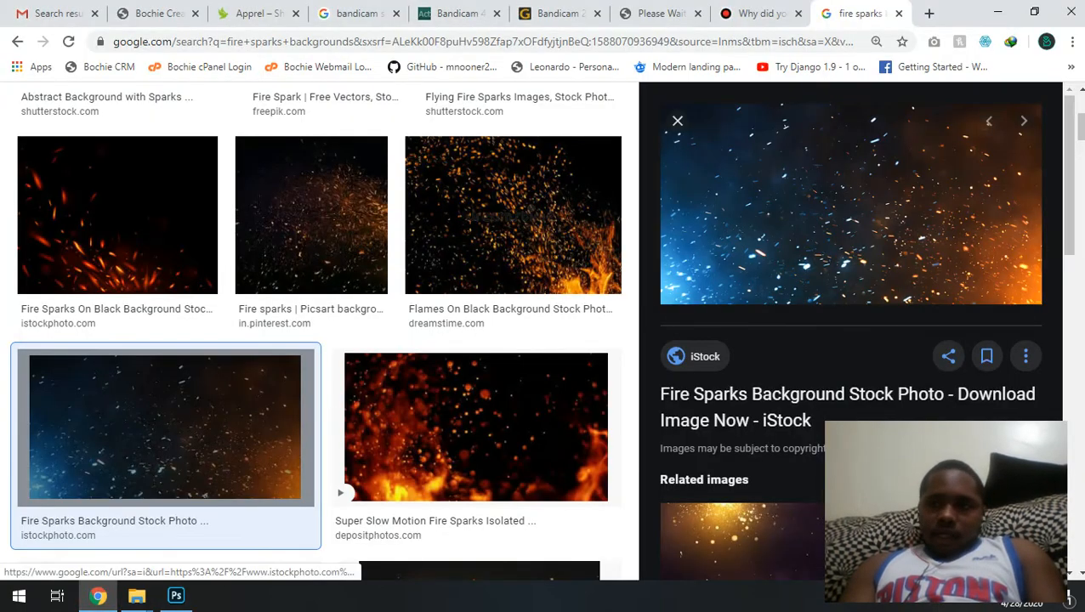
drag(1068, 138, 1075, 473)
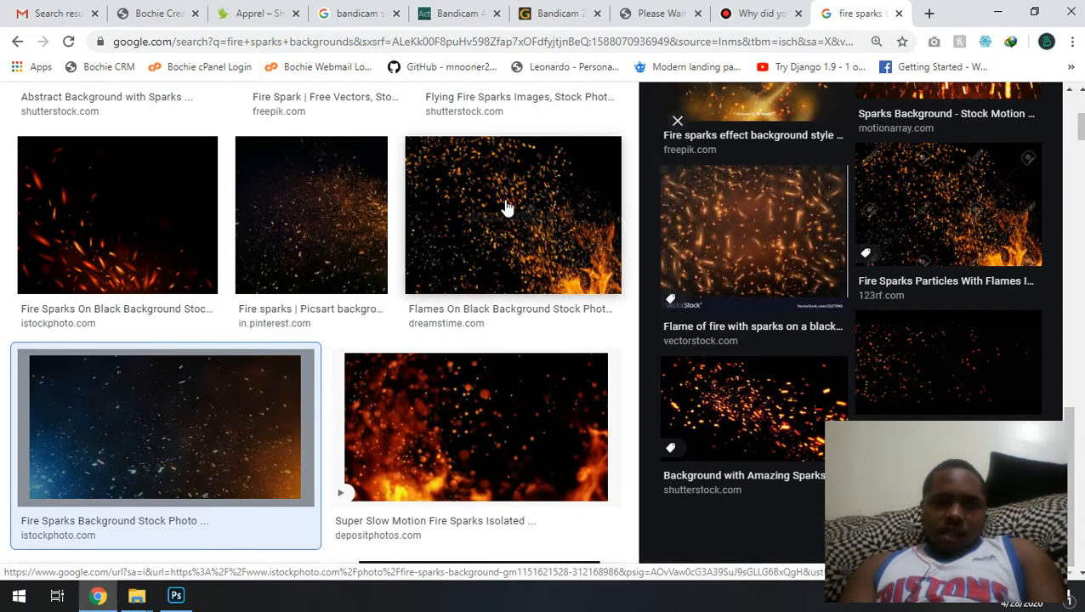
scroll(340, 324, down, 3)
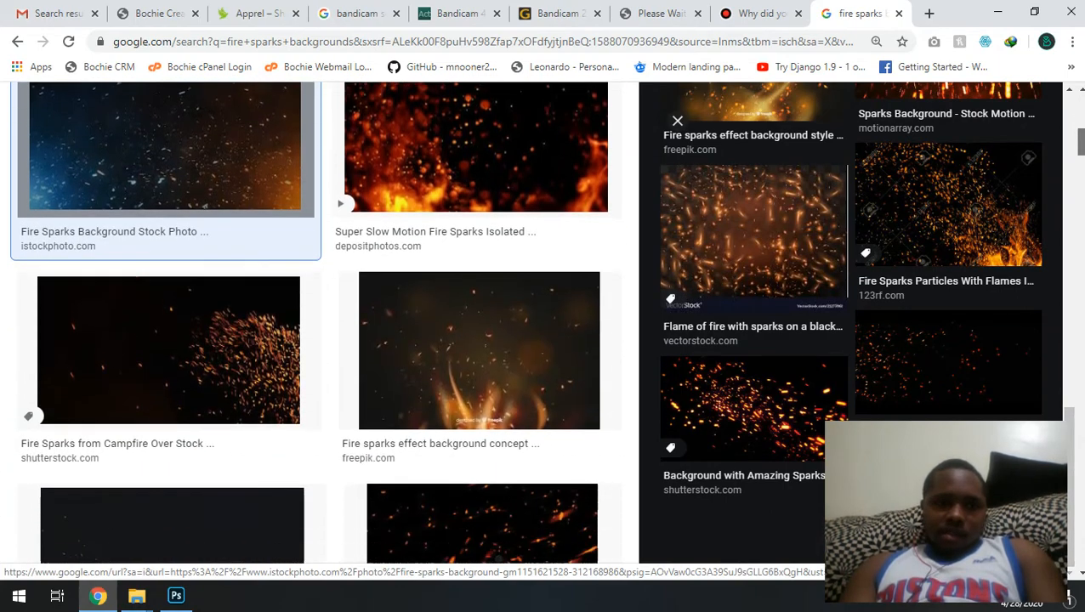
scroll(341, 255, up, 3)
click(126, 249)
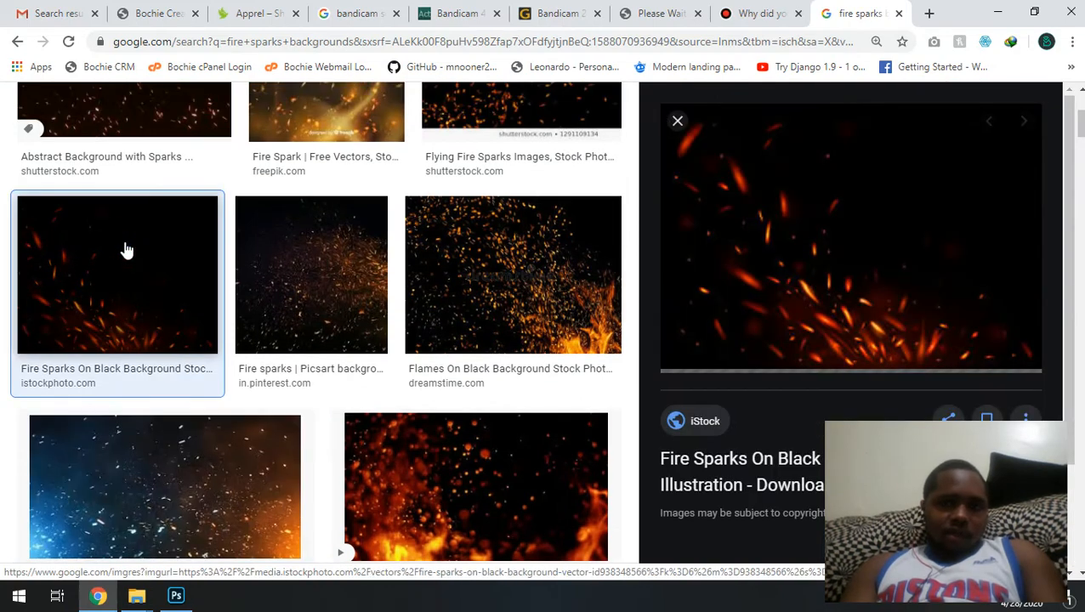
right_click(885, 249)
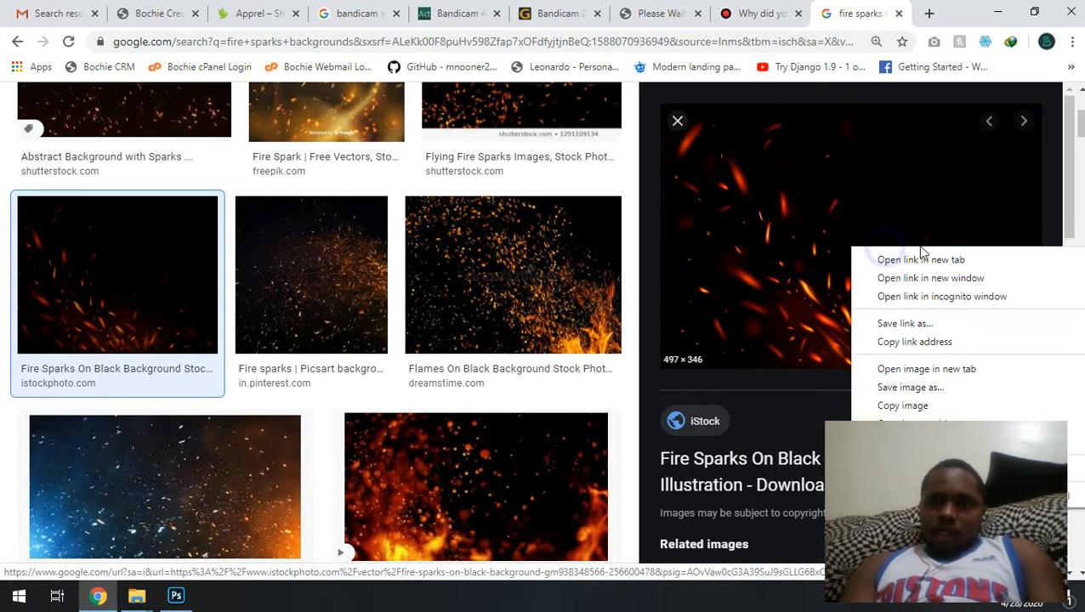
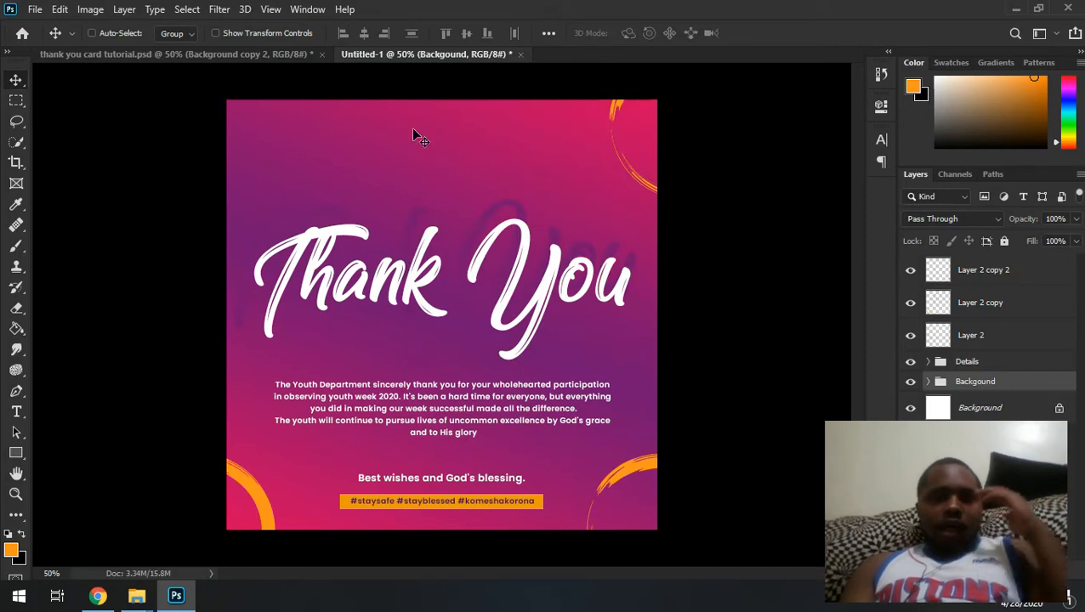
Switch to thank you card tutorial.psd in Photoshop, select the topmost image layer, Layer 3, and make it visible
click(228, 56)
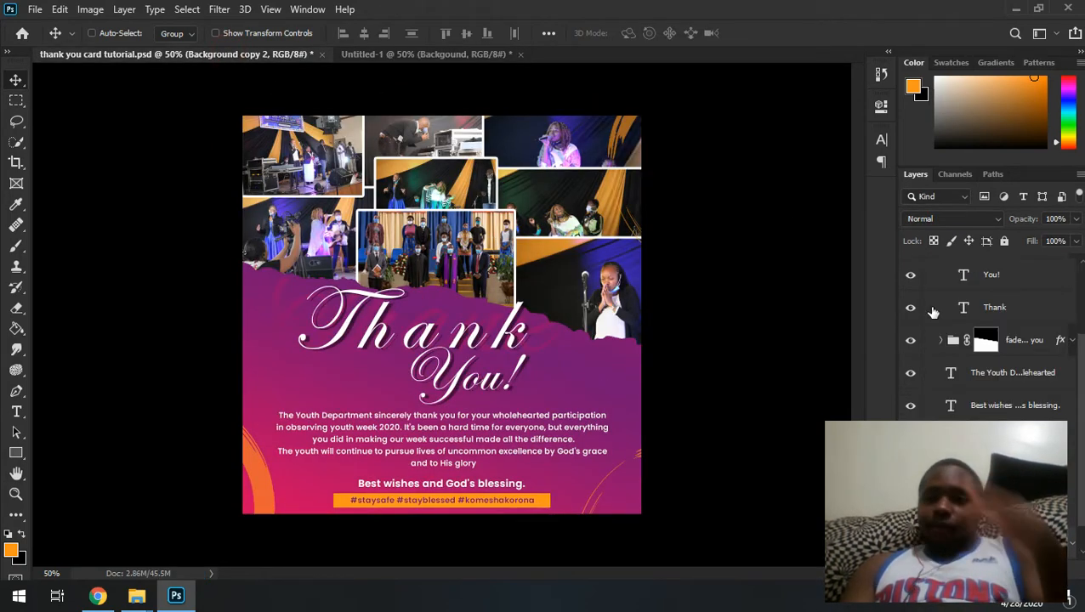
scroll(1021, 324, up, 4)
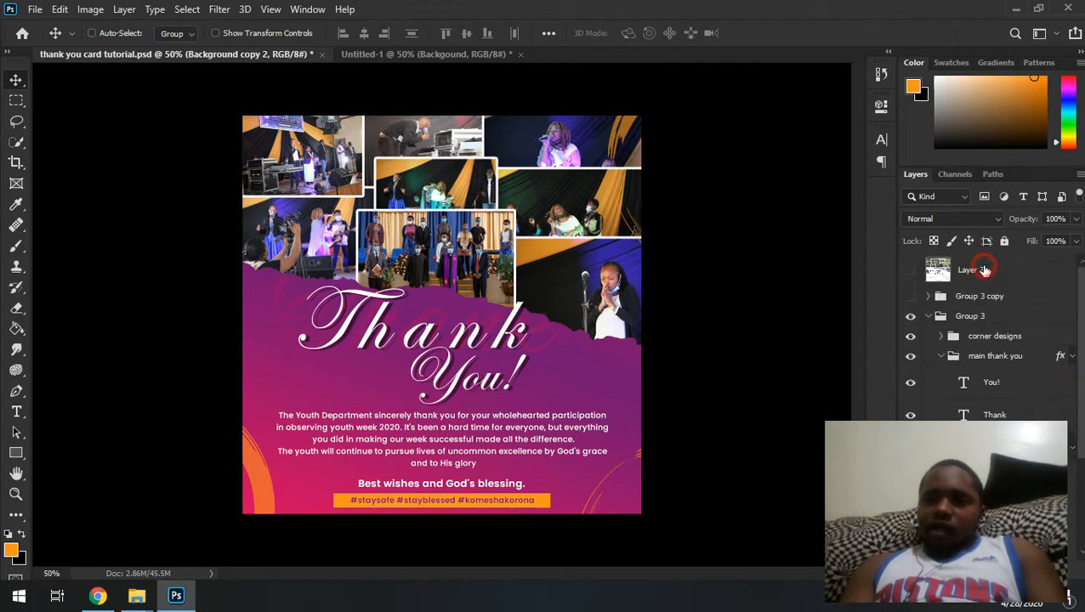
click(985, 269)
right_click(984, 269)
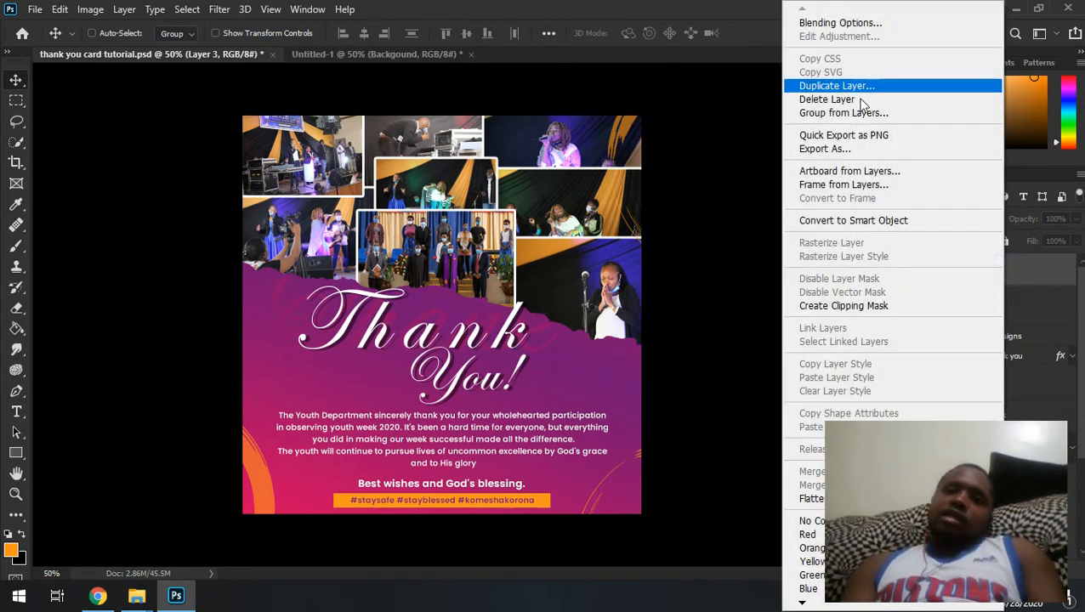
click(1018, 267)
click(909, 269)
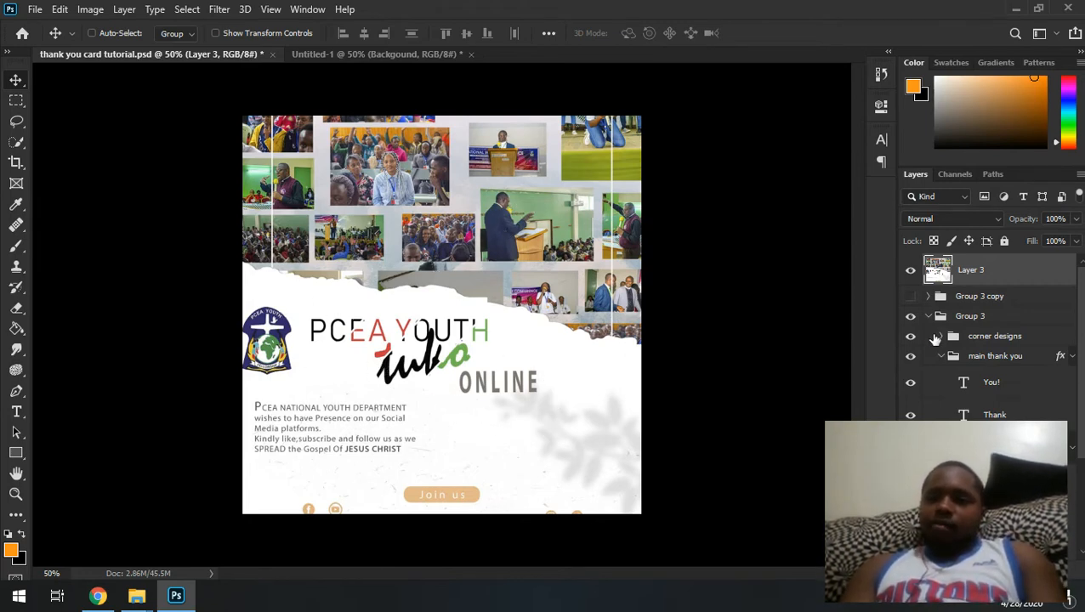
right_click(985, 271)
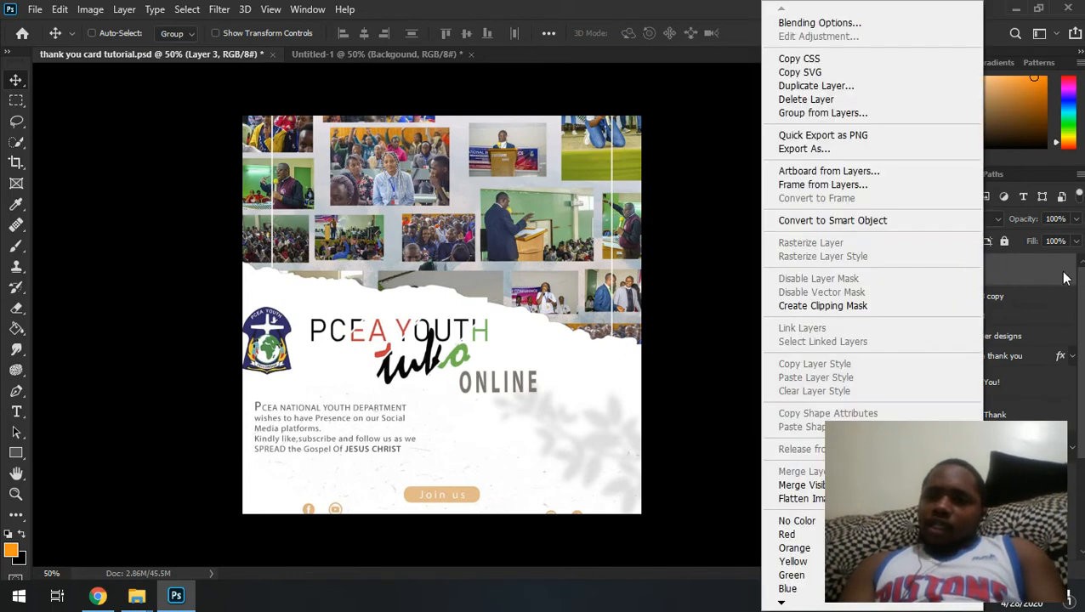
click(838, 100)
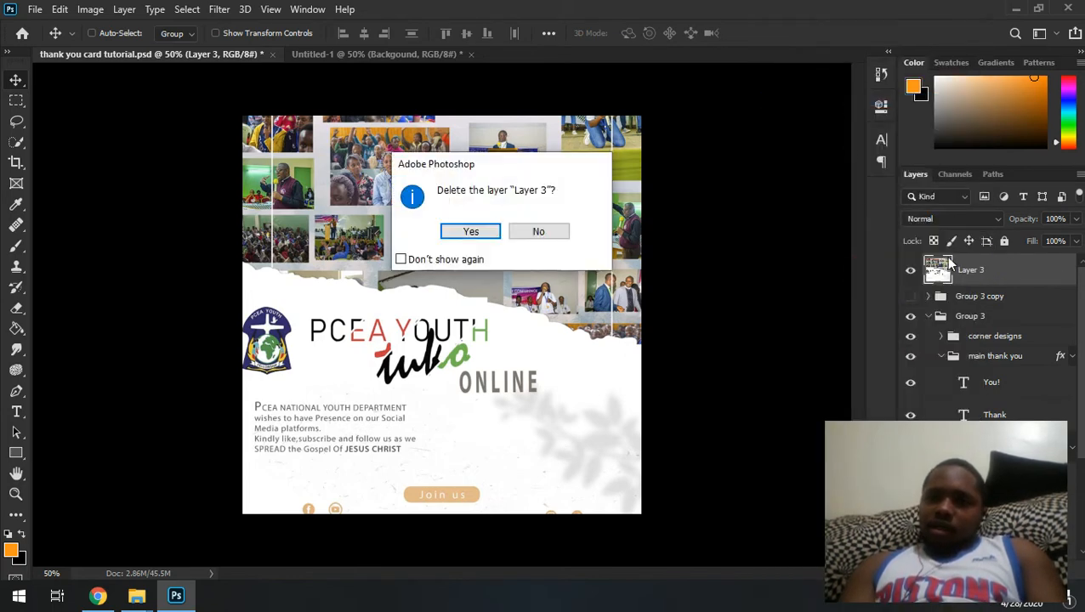
click(544, 233)
Duplicate Layer 3 into the Untitled-1 document and switch to that document
right_click(993, 276)
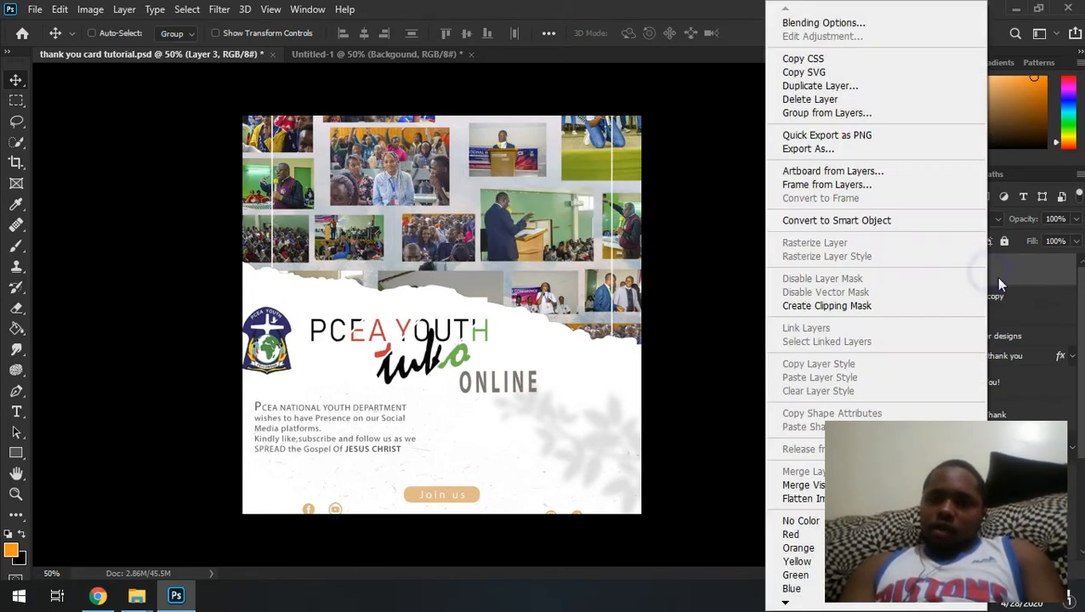
click(818, 86)
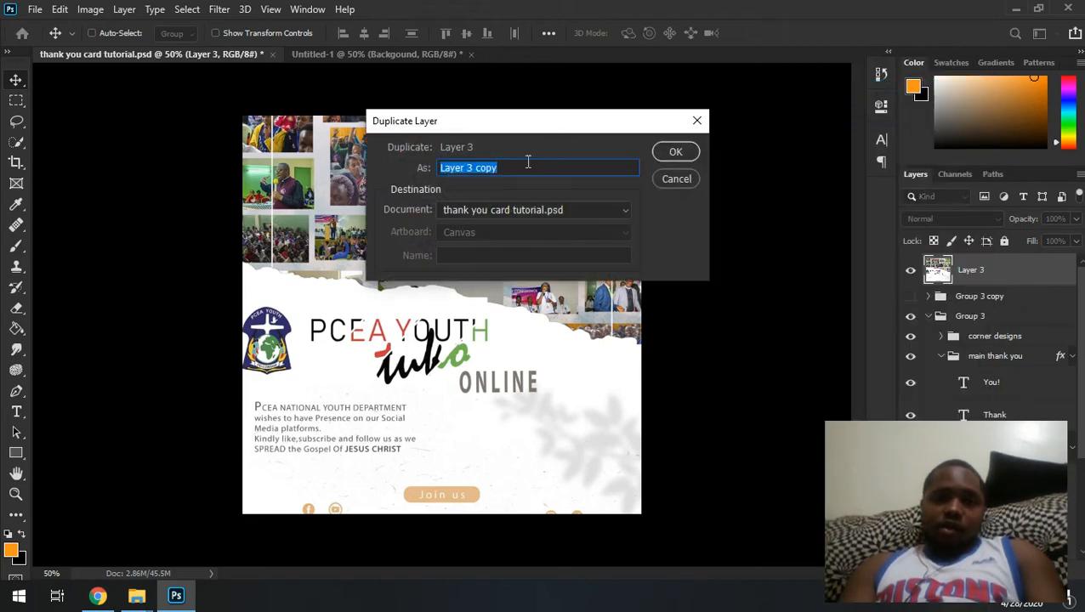
click(496, 215)
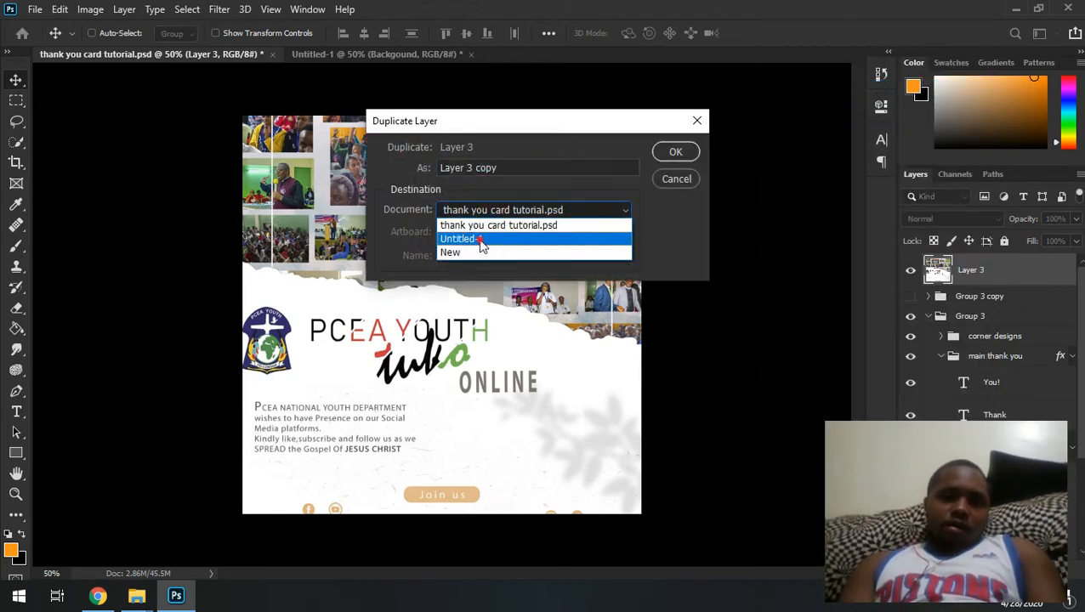
click(481, 240)
click(674, 152)
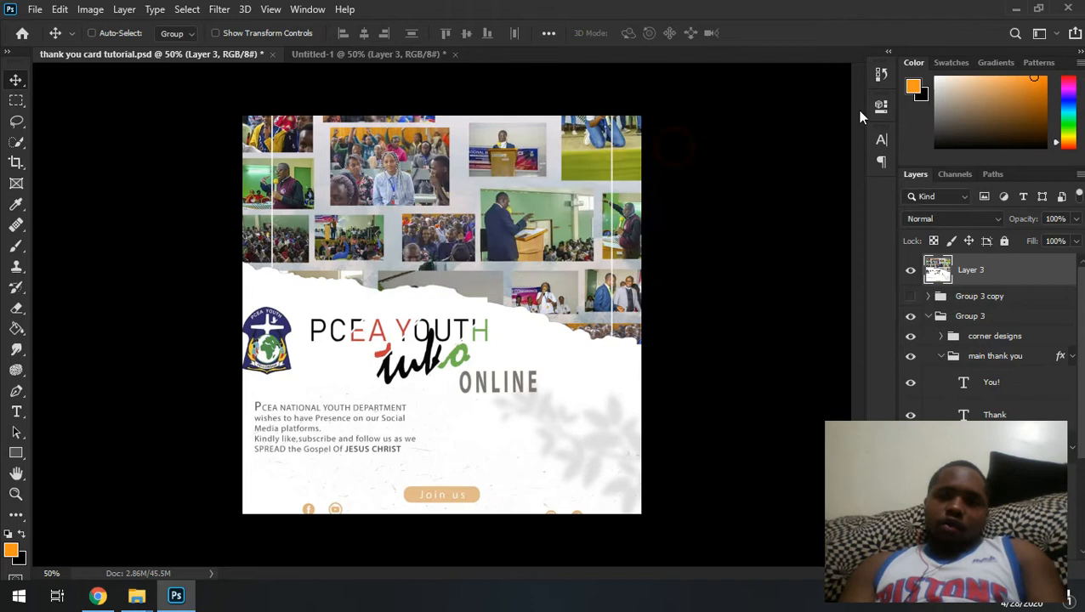
click(371, 55)
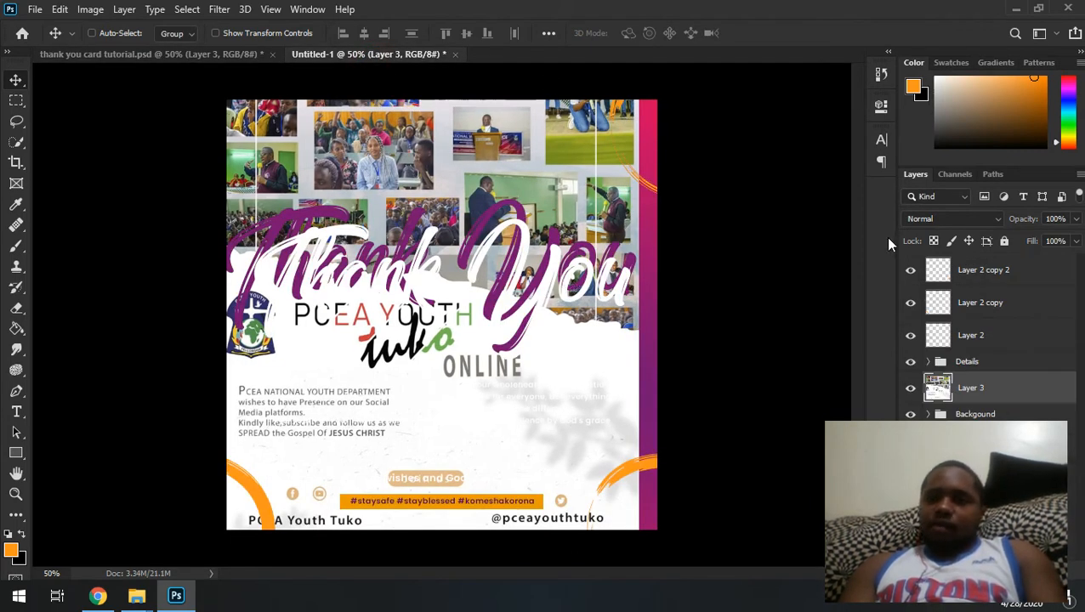
Move Layer 3 to the top of the layer stack, centre it over the card and scale it to 101.95% to span the full width
drag(997, 377, 984, 257)
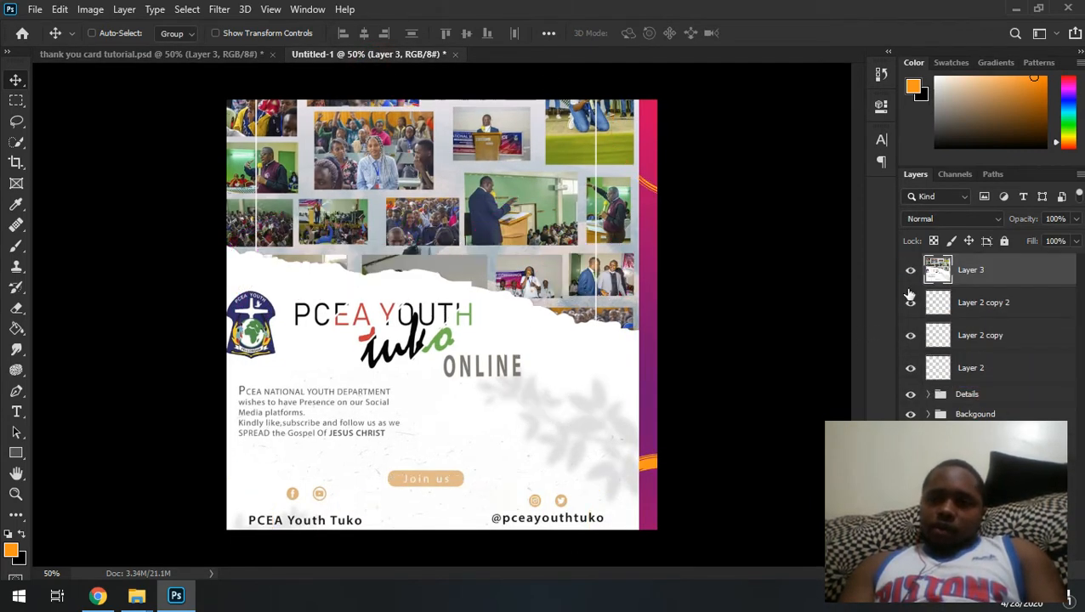
mouse_move(600, 284)
mouse_down()
mouse_move(614, 278)
mouse_move(609, 286)
mouse_up()
key(ctrl+t)
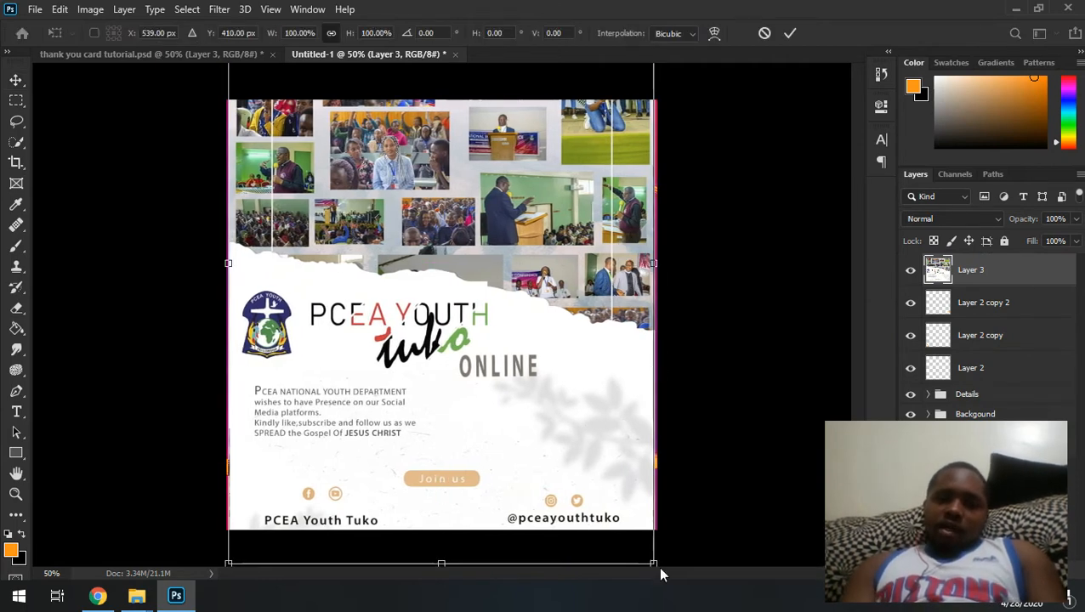
drag(652, 563, 665, 574)
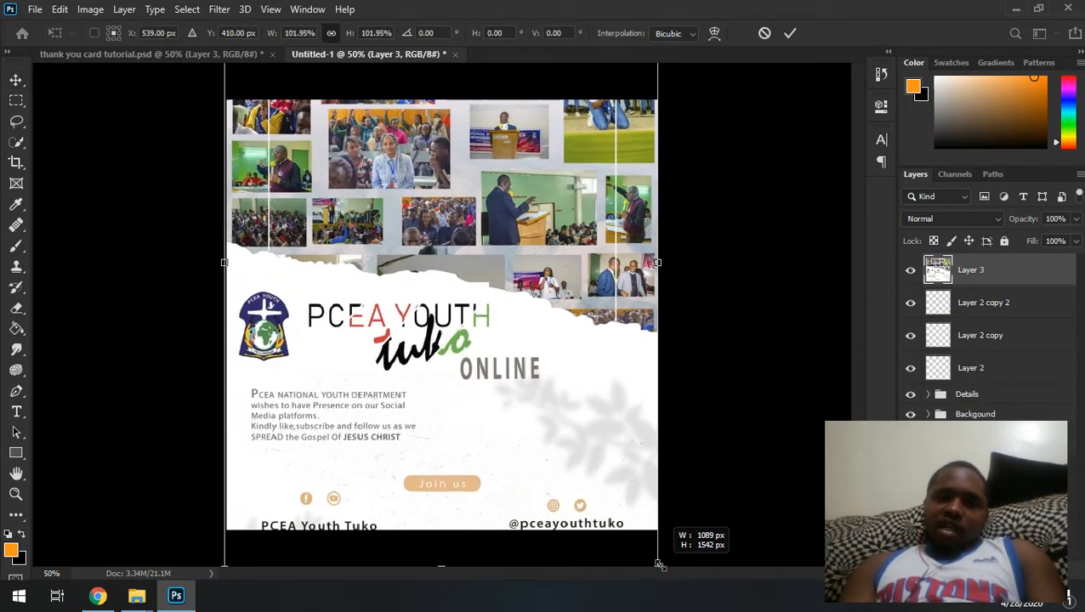
key(Return)
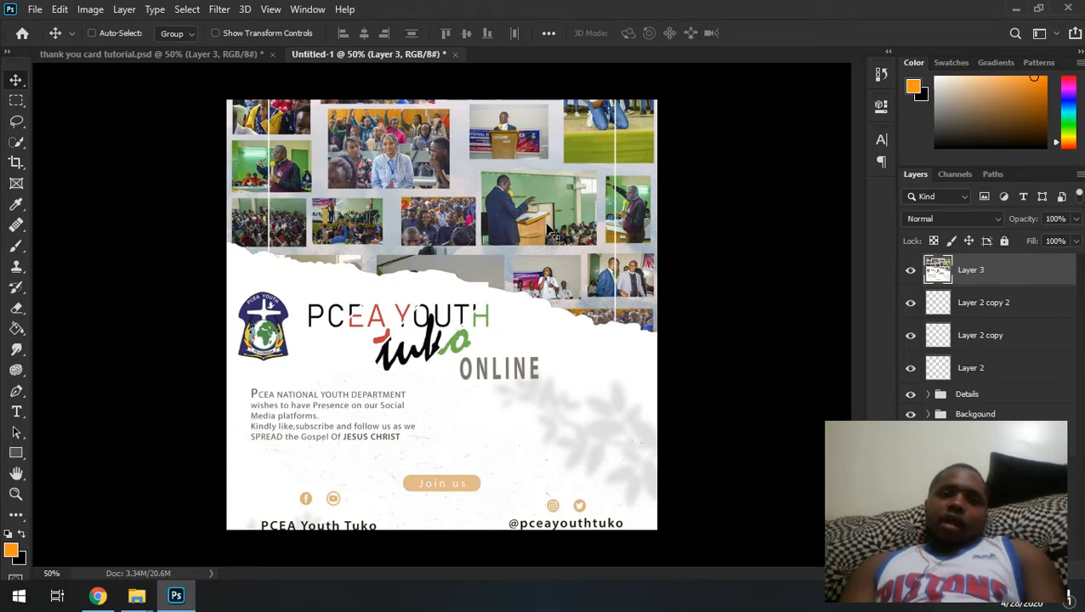
click(562, 348)
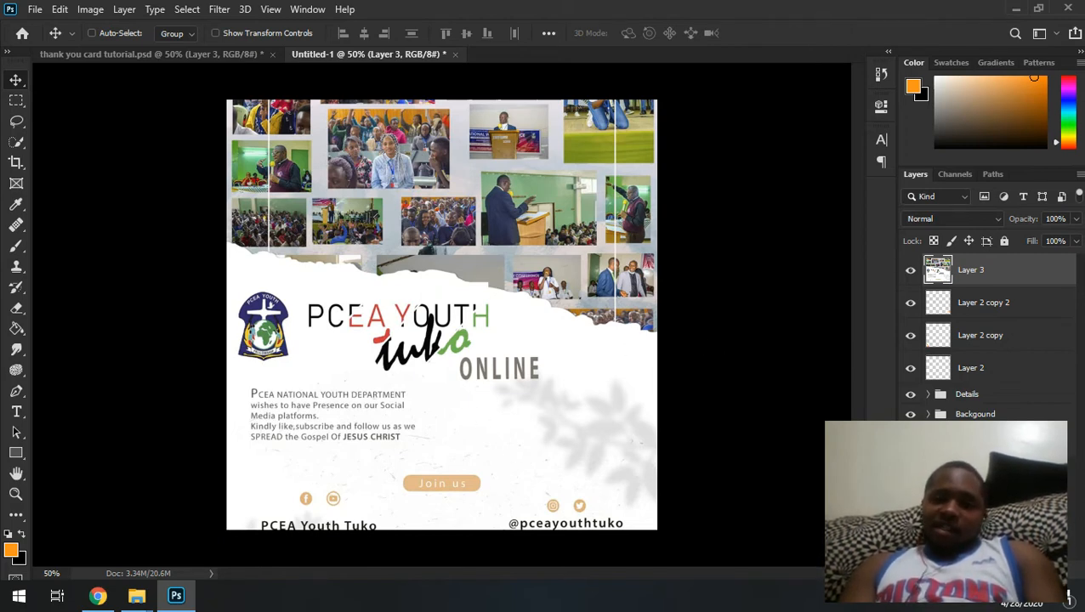
Try copying the white areas of Layer 3 to a new layer using a Color Range selection sampled from the white paper
click(16, 144)
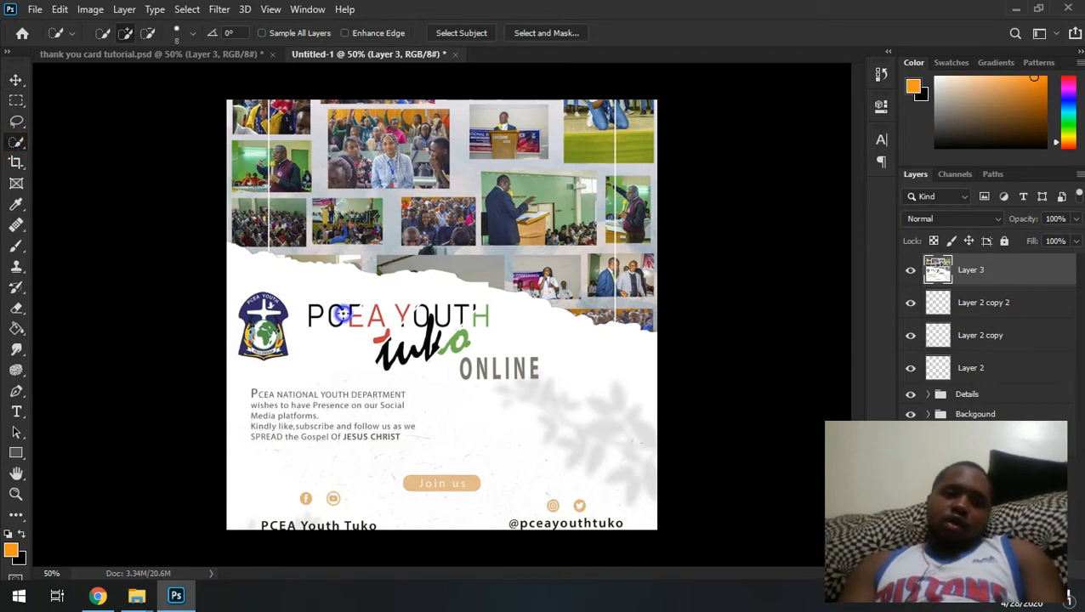
right_click(344, 312)
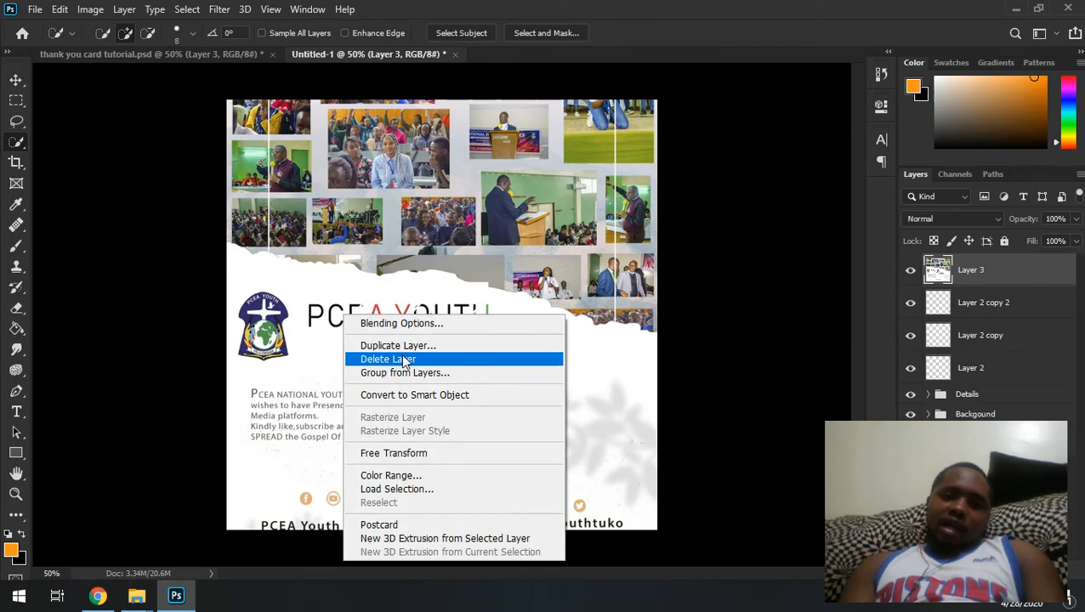
click(412, 470)
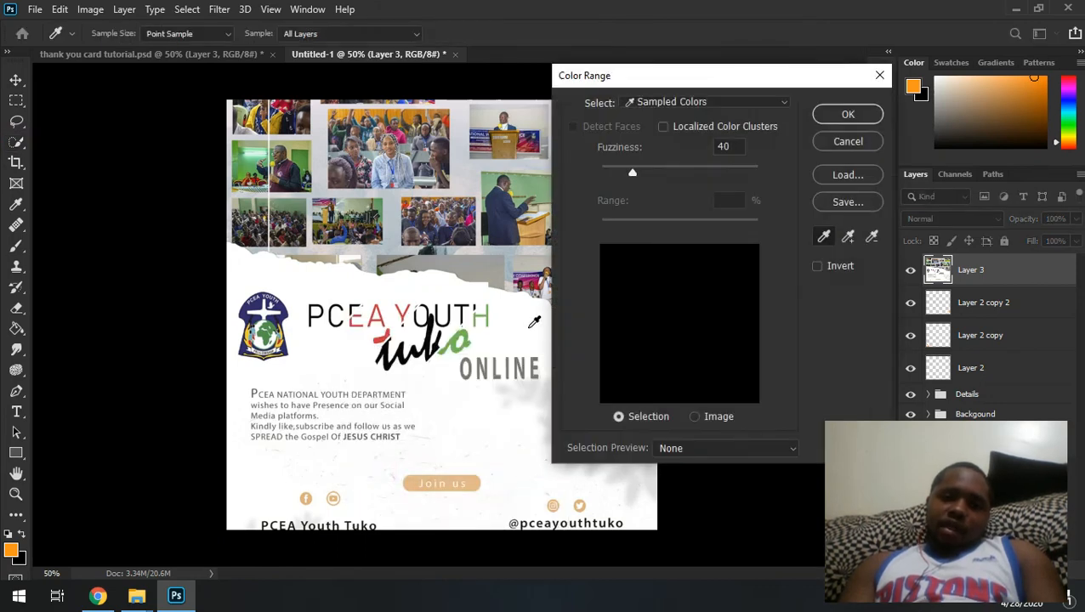
click(534, 321)
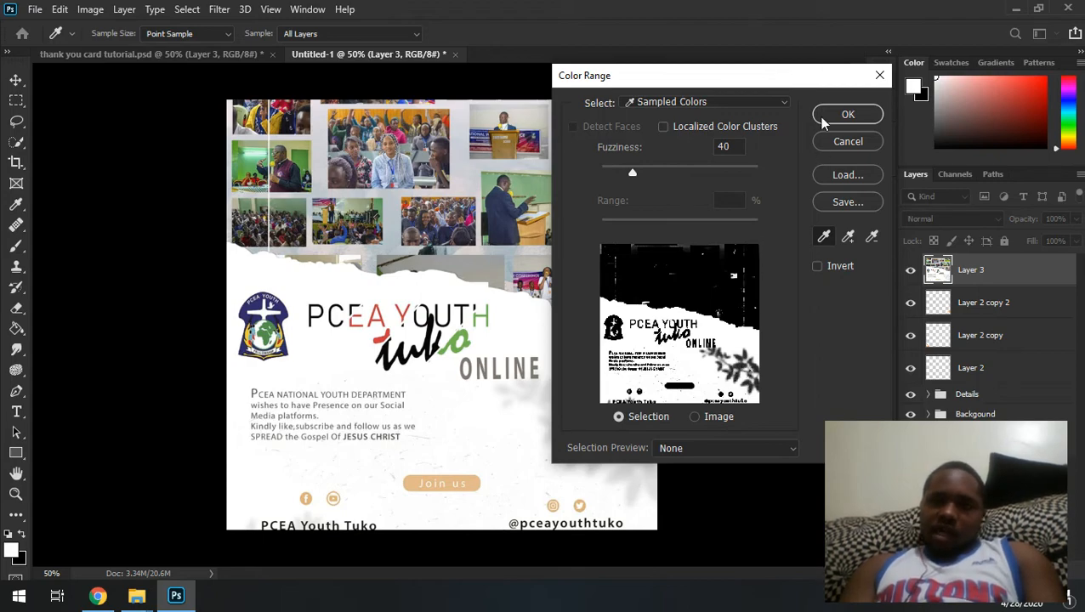
click(848, 113)
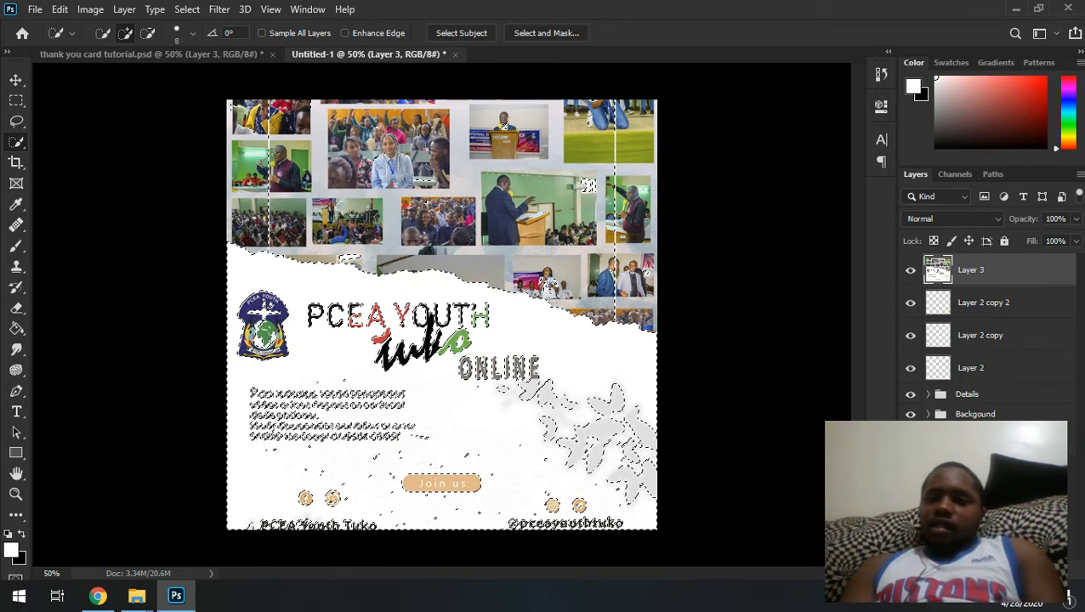
key(ctrl+j)
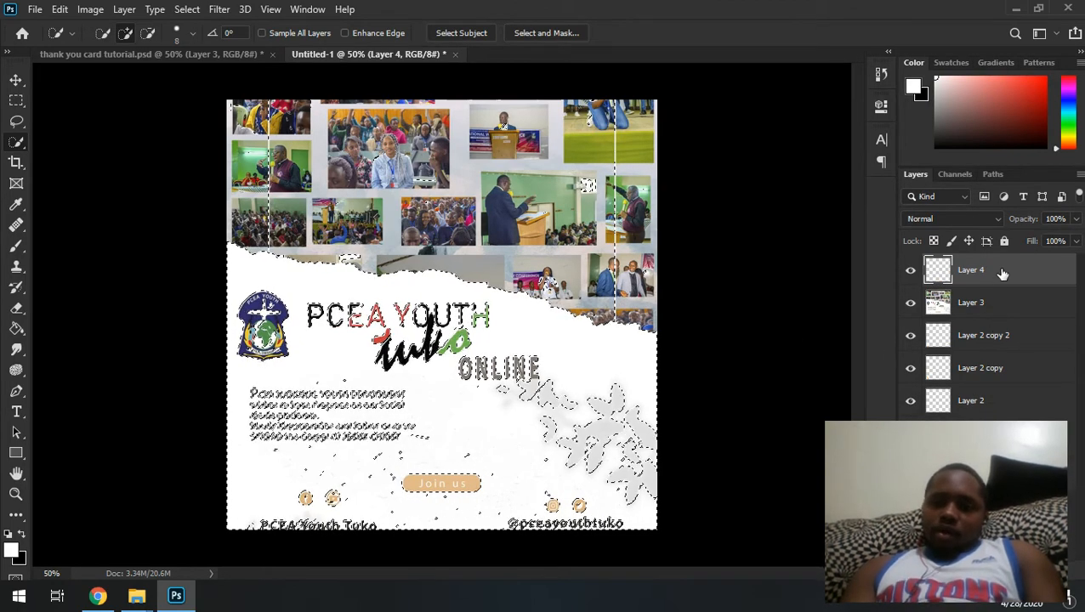
Delete Layer 4, the new copy of the white areas
click(1012, 300)
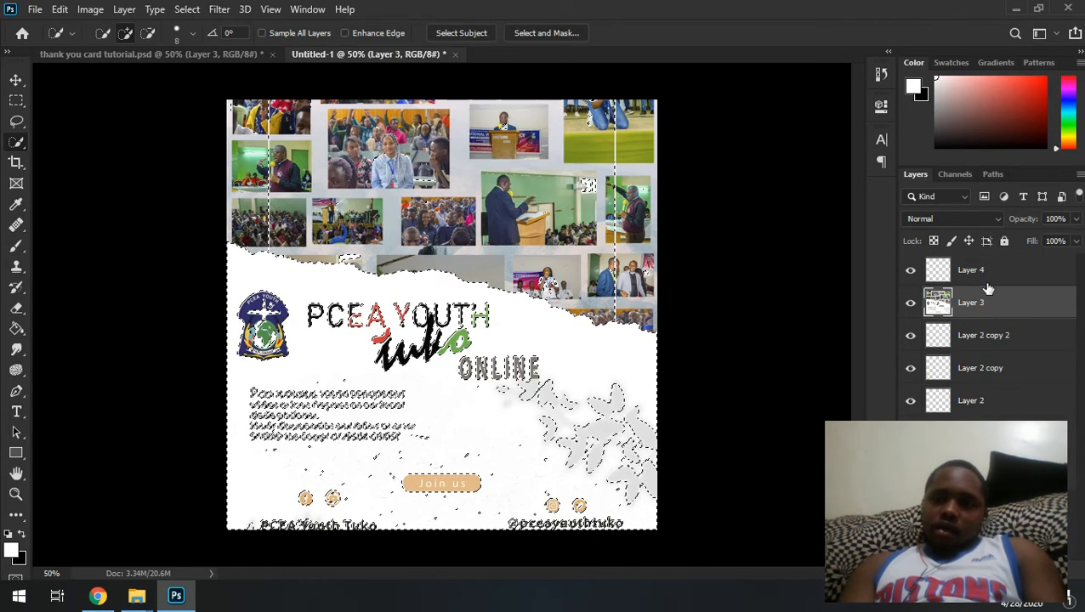
click(988, 282)
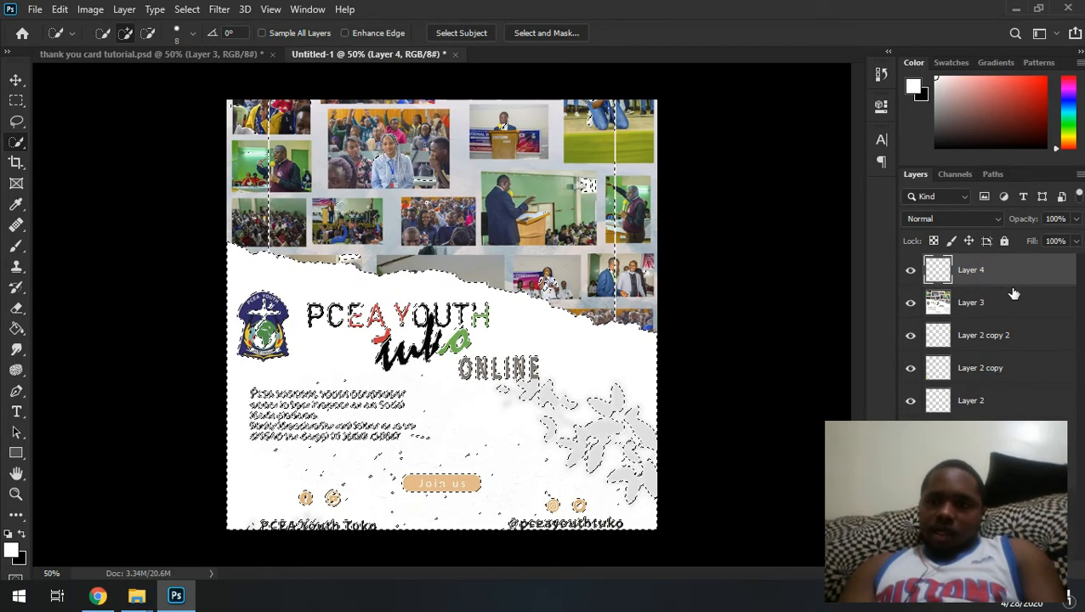
key(Delete)
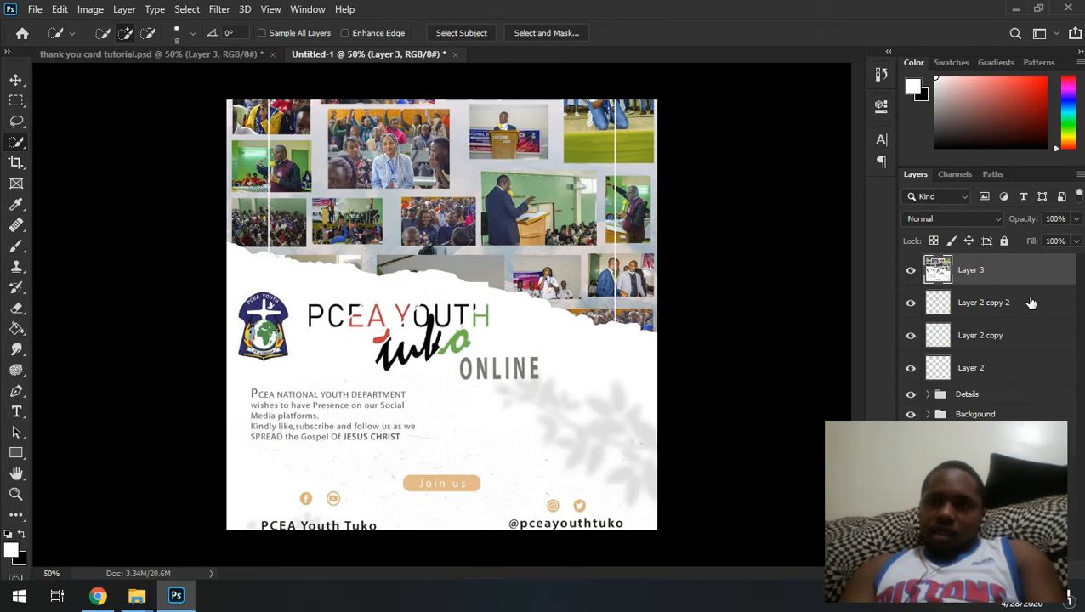
Select the white areas of Layer 3 with Color Range, copy them to a new layer and hide Layer 3
right_click(522, 350)
click(557, 263)
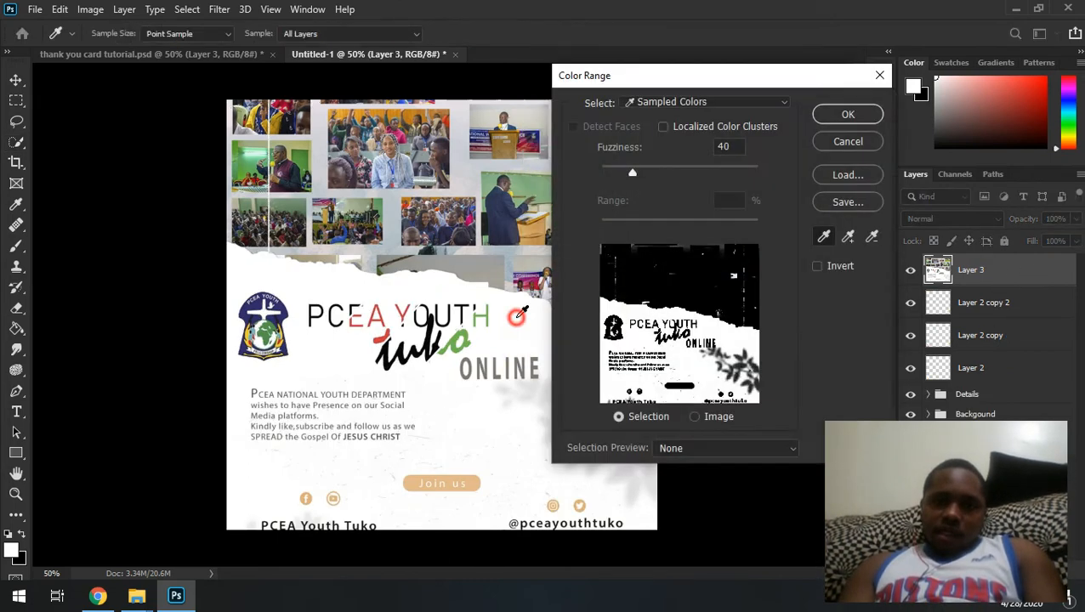
click(848, 113)
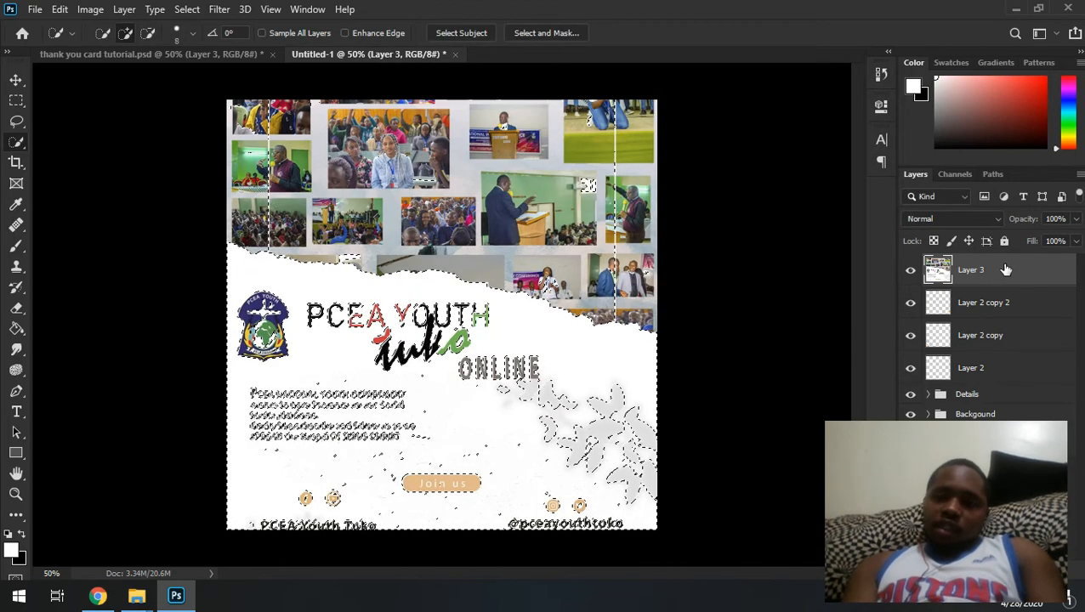
key(ctrl+j)
click(911, 304)
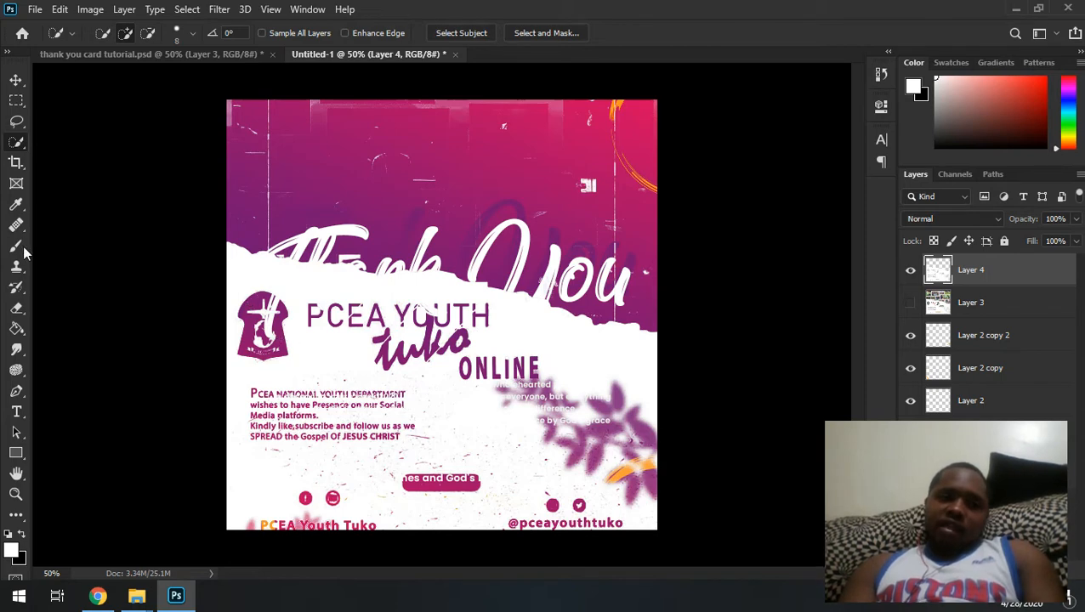
Paint white on Layer 4 over the emblem and the upper lines of the paragraph with a 70 px brush
click(17, 309)
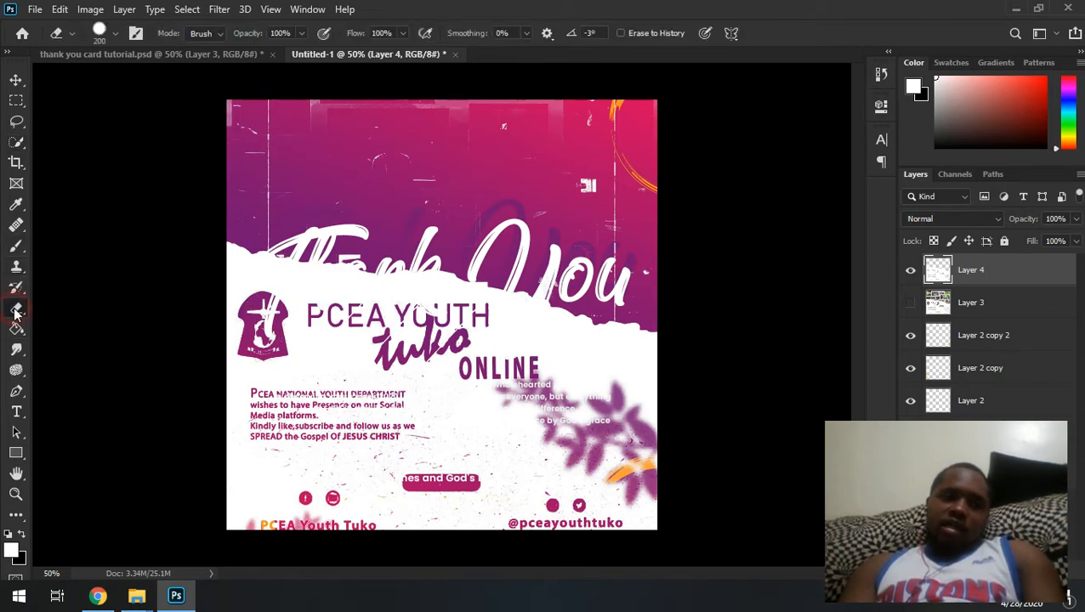
click(282, 351)
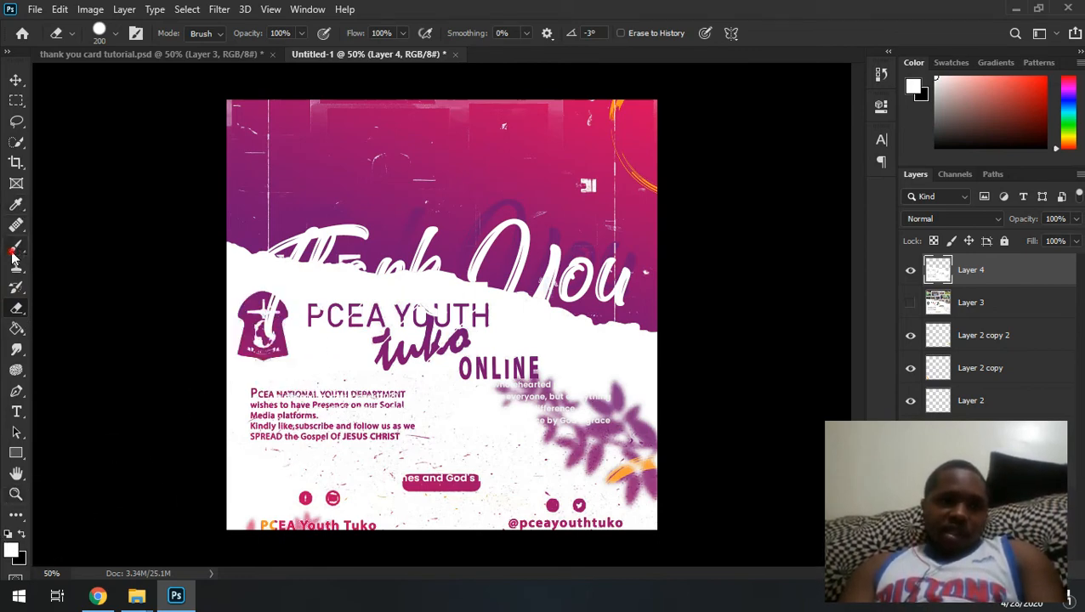
click(16, 246)
mouse_move(280, 336)
mouse_down()
mouse_move(302, 317)
mouse_move(269, 294)
mouse_move(235, 320)
mouse_move(253, 364)
mouse_move(267, 353)
mouse_move(264, 344)
mouse_move(252, 387)
mouse_move(367, 401)
mouse_move(334, 386)
mouse_move(334, 373)
mouse_move(258, 416)
mouse_move(397, 398)
mouse_move(364, 403)
mouse_move(404, 414)
mouse_up()
Compare Layer 4 with the original Layer 3 by toggling their visibility, ending with only Layer 4 shown
click(910, 270)
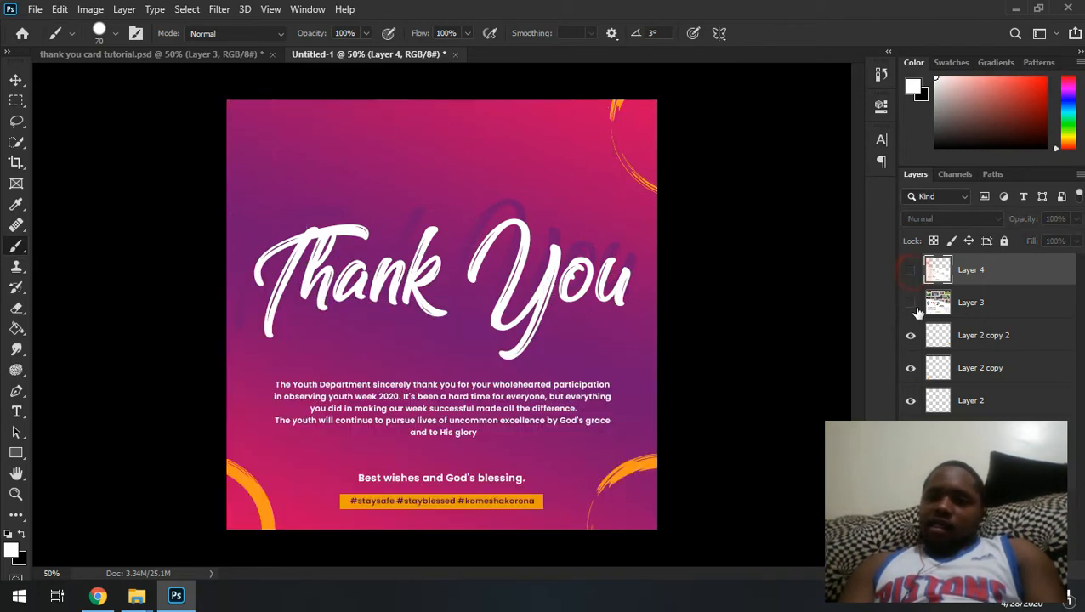
click(910, 303)
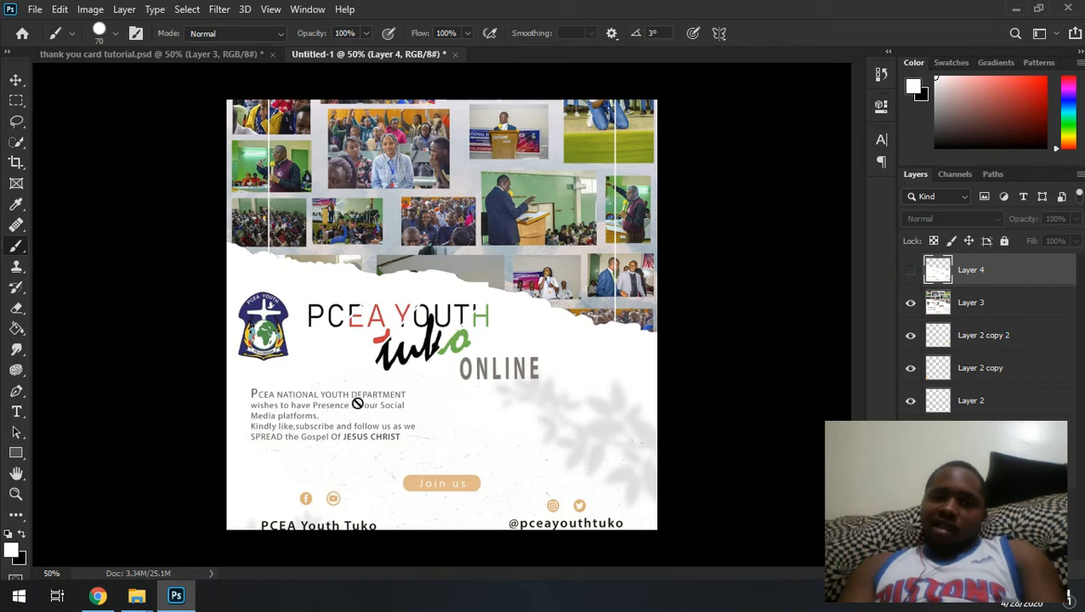
click(910, 270)
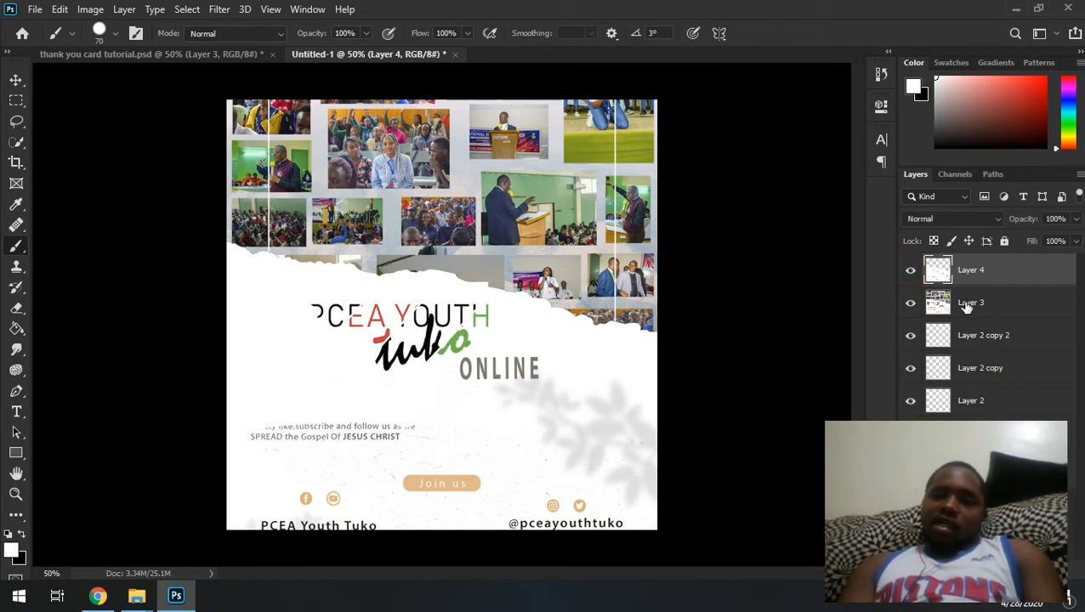
click(911, 271)
click(912, 272)
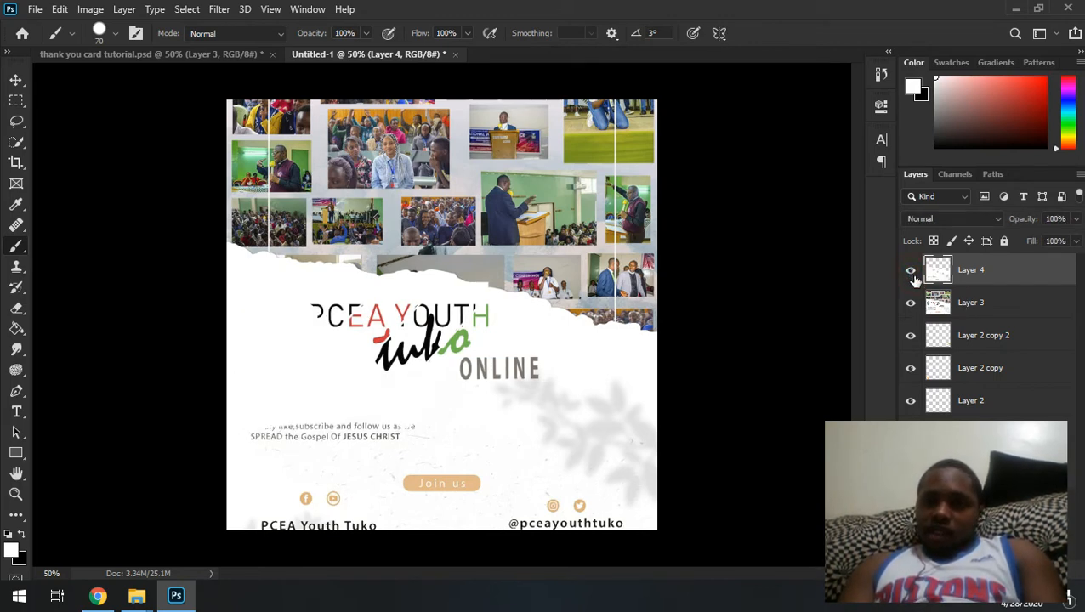
click(910, 304)
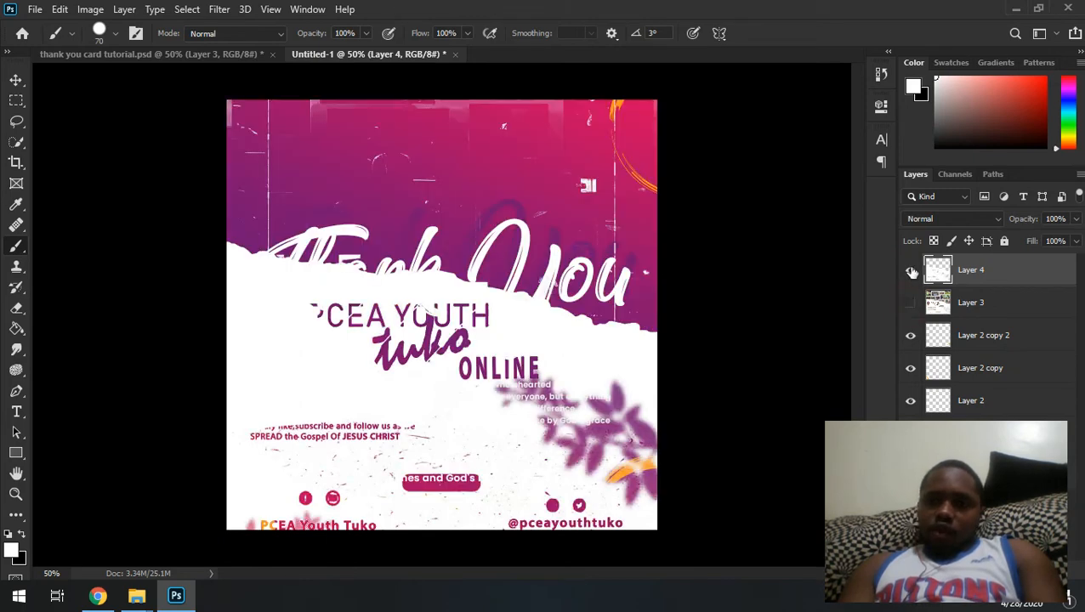
Paint white over the remaining text, icons and leaf shapes below Layer 4's torn edge, enlarging the brush to 700 px for the lower part
mouse_move(285, 307)
mouse_down()
mouse_move(500, 315)
mouse_move(484, 309)
mouse_move(497, 307)
mouse_move(356, 378)
mouse_move(453, 358)
mouse_move(566, 371)
mouse_move(456, 372)
mouse_move(468, 403)
mouse_move(552, 397)
mouse_move(662, 422)
mouse_move(608, 417)
mouse_move(681, 513)
mouse_move(655, 519)
mouse_move(631, 466)
mouse_move(595, 564)
mouse_move(603, 452)
mouse_move(559, 554)
mouse_move(542, 530)
mouse_move(502, 536)
mouse_move(468, 509)
mouse_move(472, 472)
mouse_move(486, 492)
mouse_up()
key(bracketright)
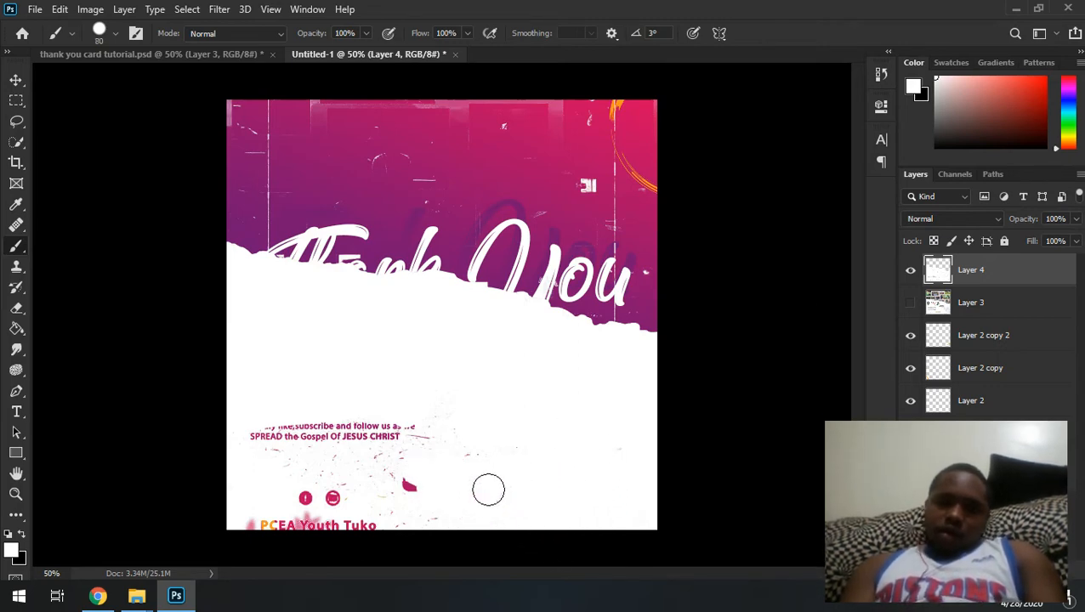
key(bracketright)
key(bracketright)
key(bracketright)
key(bracketright)
key(bracketright)
key(bracketright)
key(bracketright)
key(bracketright)
key(bracketright)
key(bracketright)
key(bracketright)
key(bracketright)
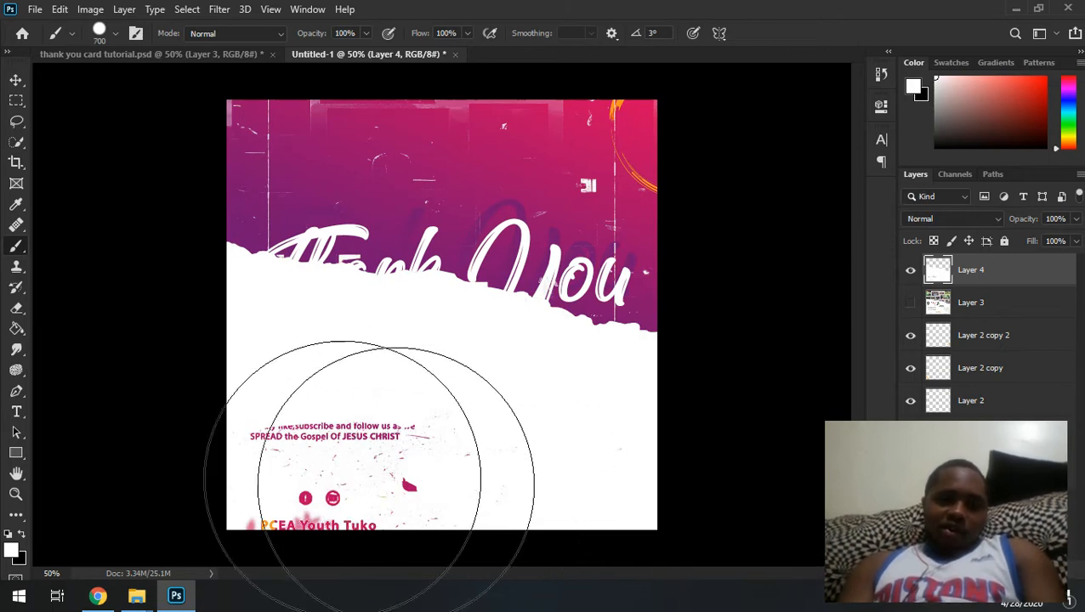
drag(337, 494, 513, 506)
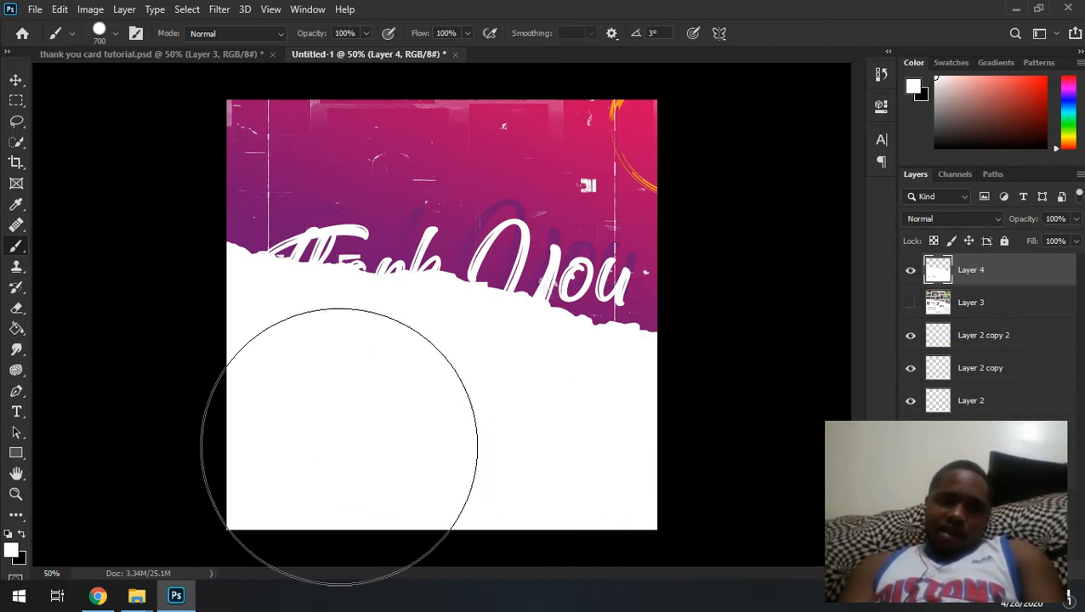
Reduce the brush to 250 px, and erase the stray white marks above Layer 4's torn edge with the 200 px eraser
key(bracketleft)
key(bracketleft)
key(bracketleft)
key(bracketleft)
key(bracketleft)
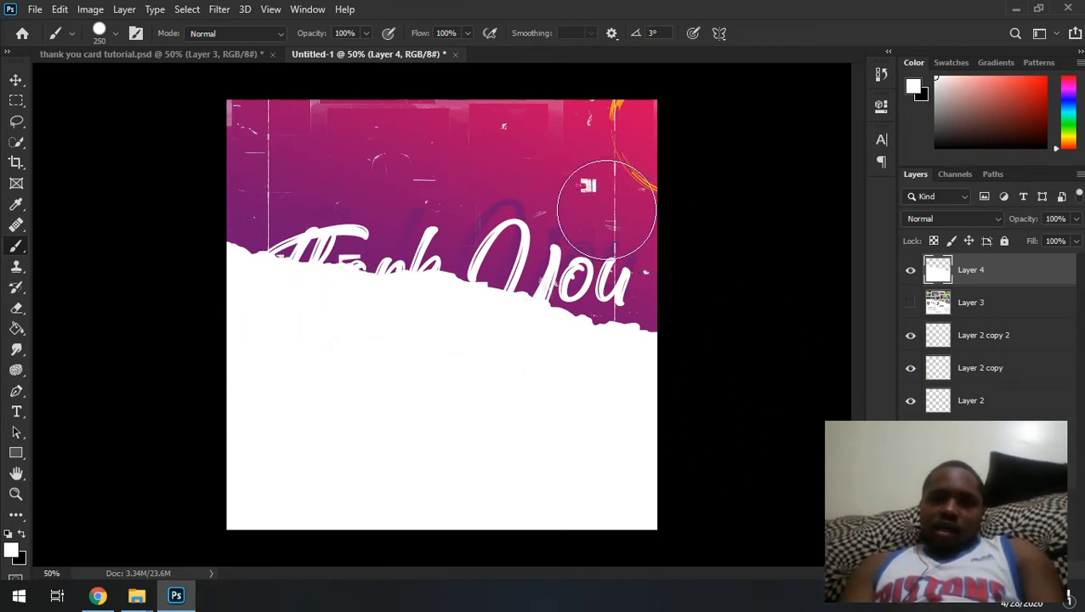
click(16, 310)
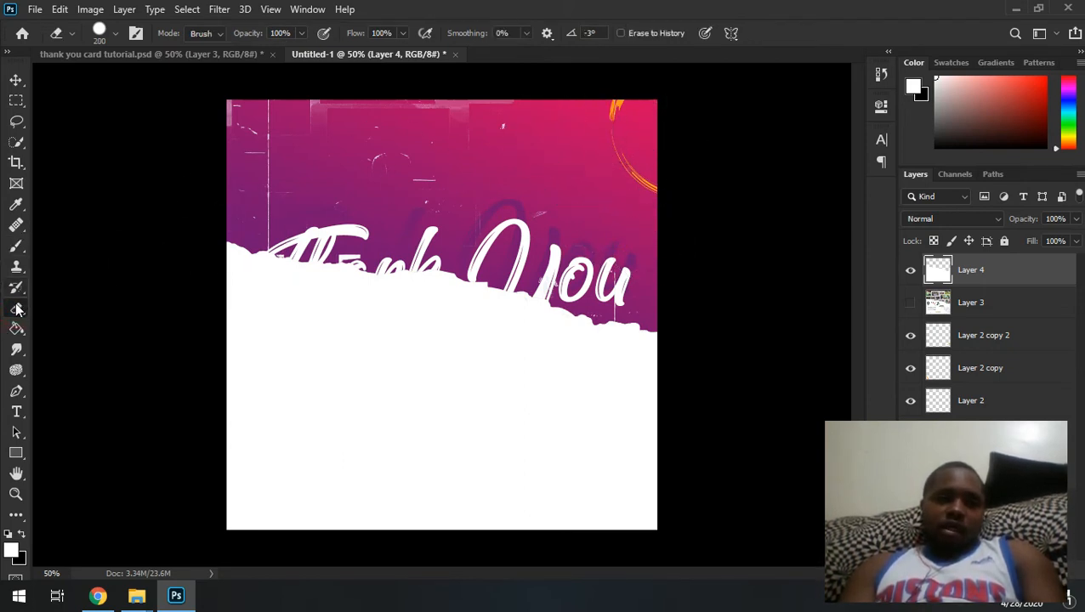
mouse_move(537, 138)
mouse_down()
mouse_move(354, 120)
mouse_move(547, 122)
mouse_move(260, 138)
mouse_move(206, 111)
mouse_move(293, 120)
mouse_move(276, 183)
mouse_move(254, 182)
mouse_move(545, 151)
mouse_move(498, 177)
mouse_up()
mouse_move(551, 212)
mouse_down()
mouse_move(574, 250)
mouse_move(562, 256)
mouse_move(631, 265)
mouse_up()
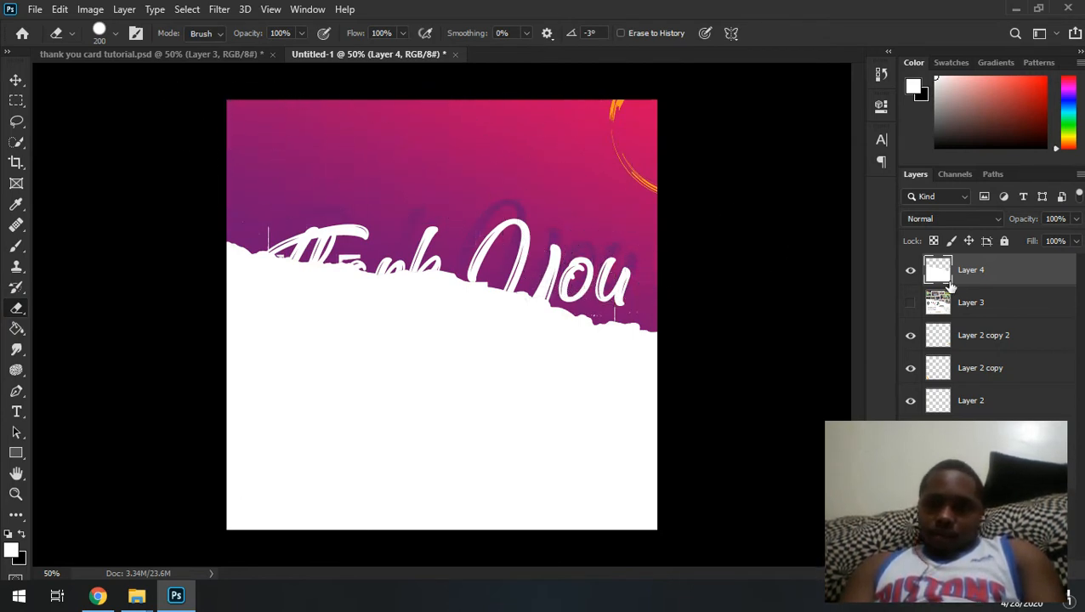
Hide the Thank You lettering and erase the remaining stray white marks just above Layer 4's torn edge
click(910, 434)
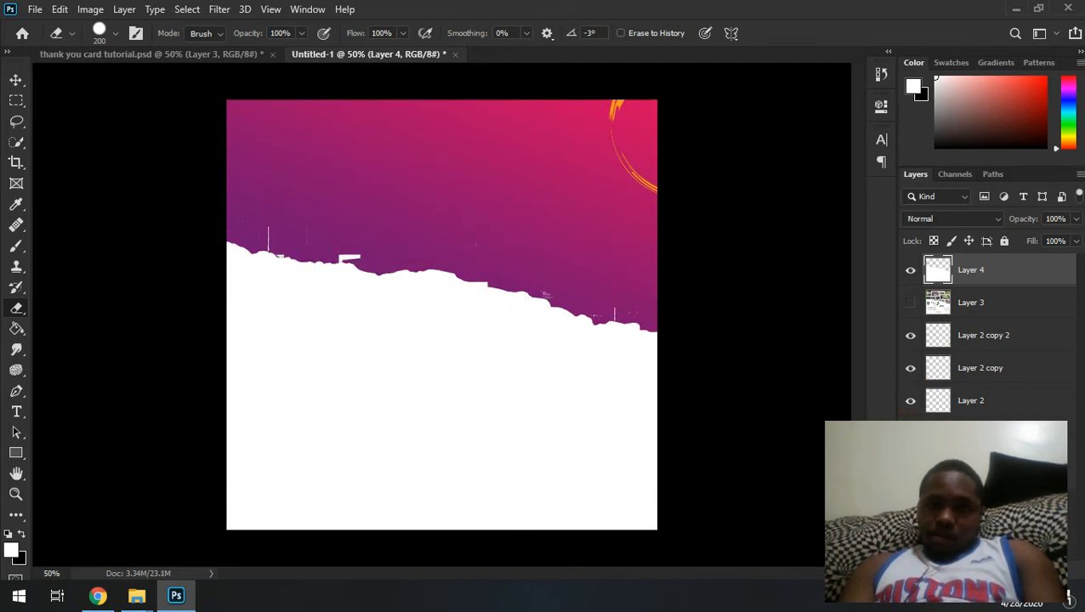
drag(623, 279, 624, 273)
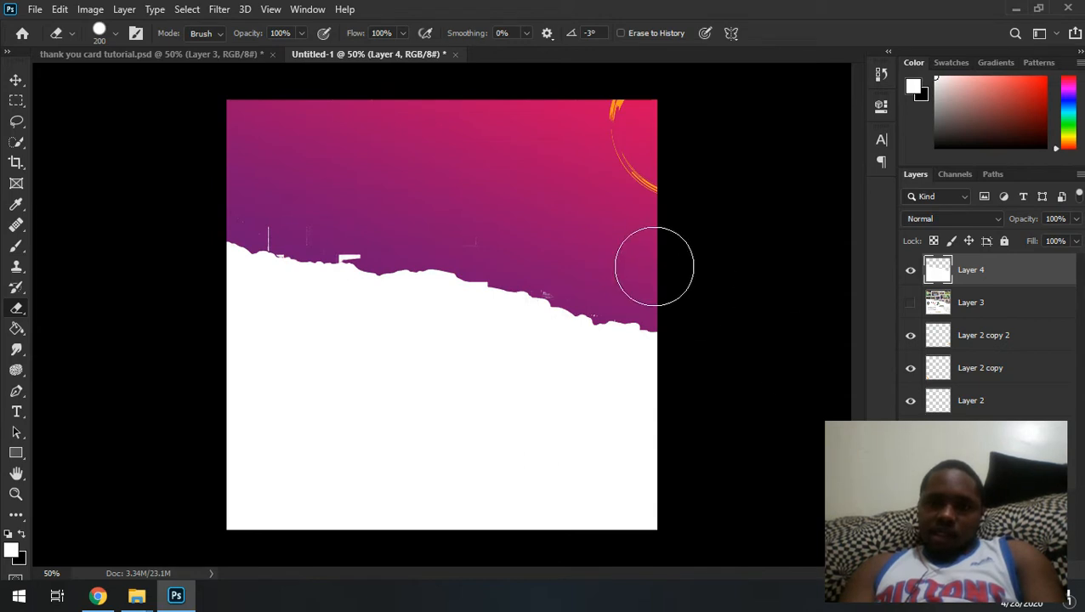
click(565, 262)
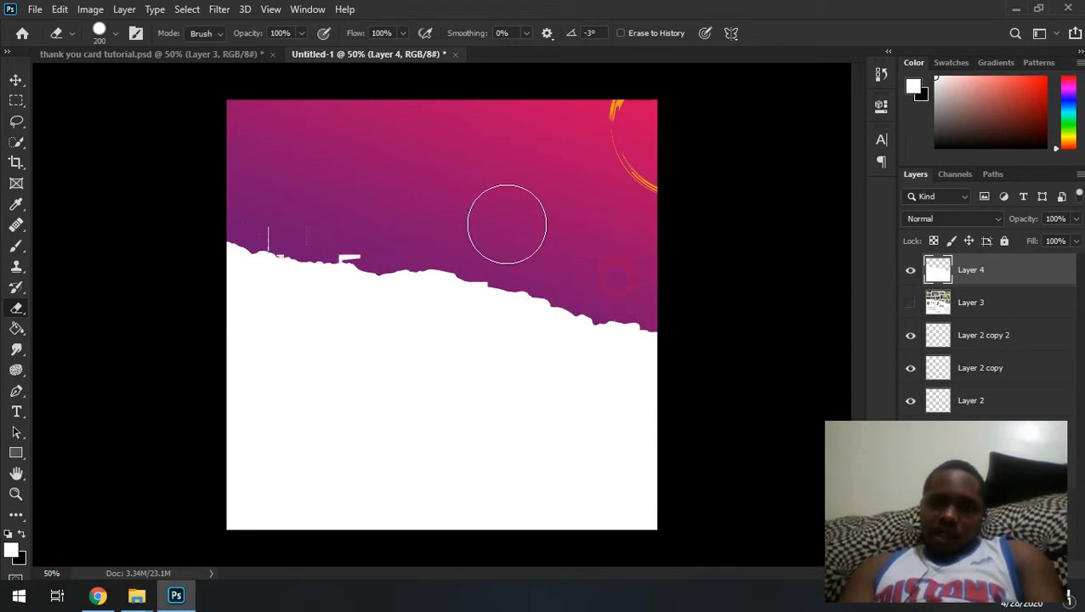
click(477, 214)
click(360, 221)
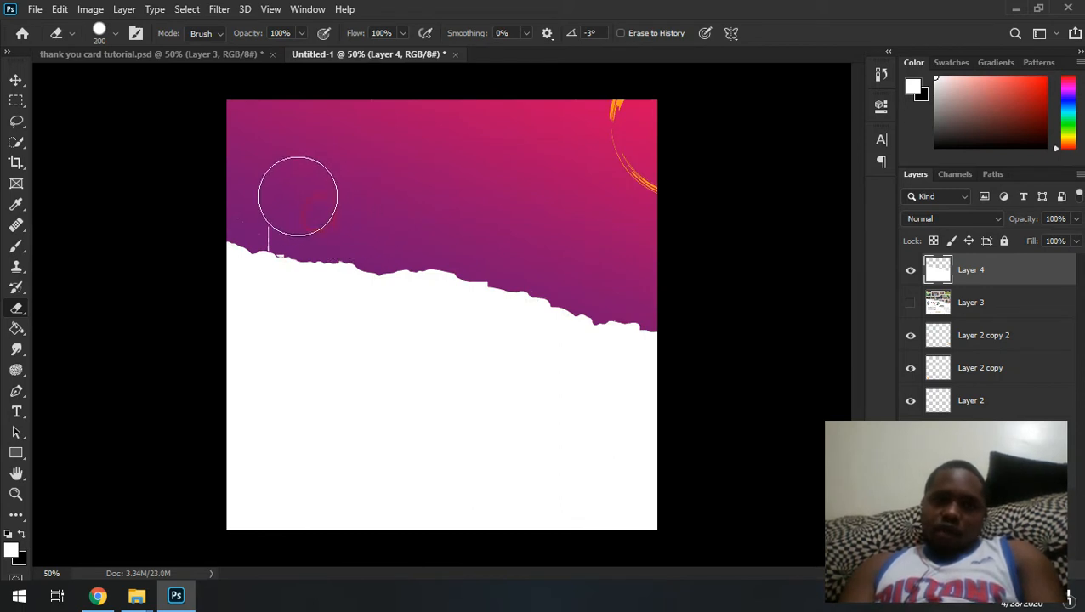
click(277, 211)
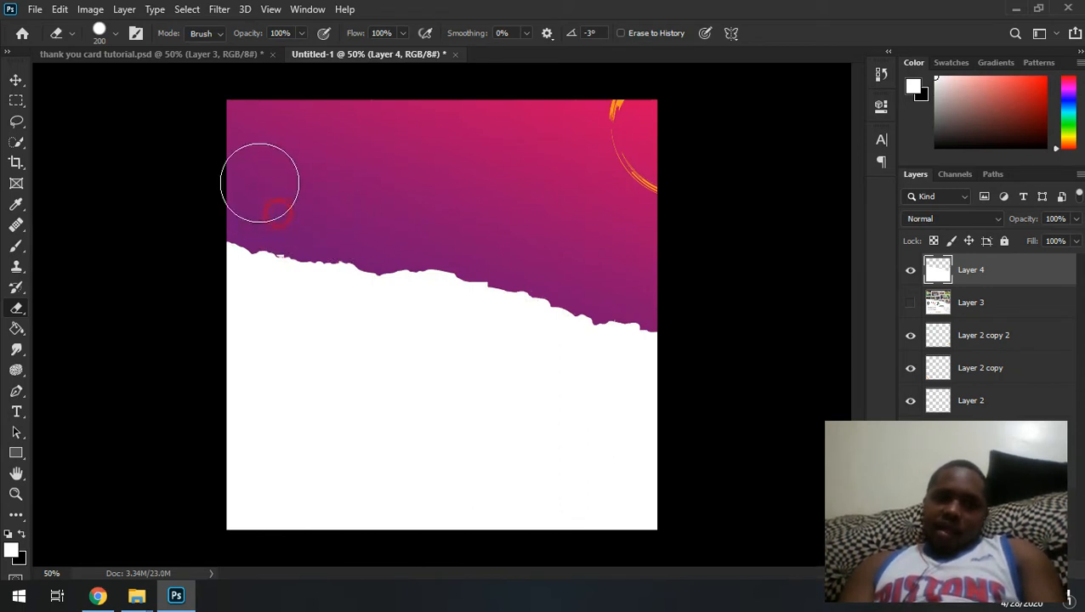
click(246, 192)
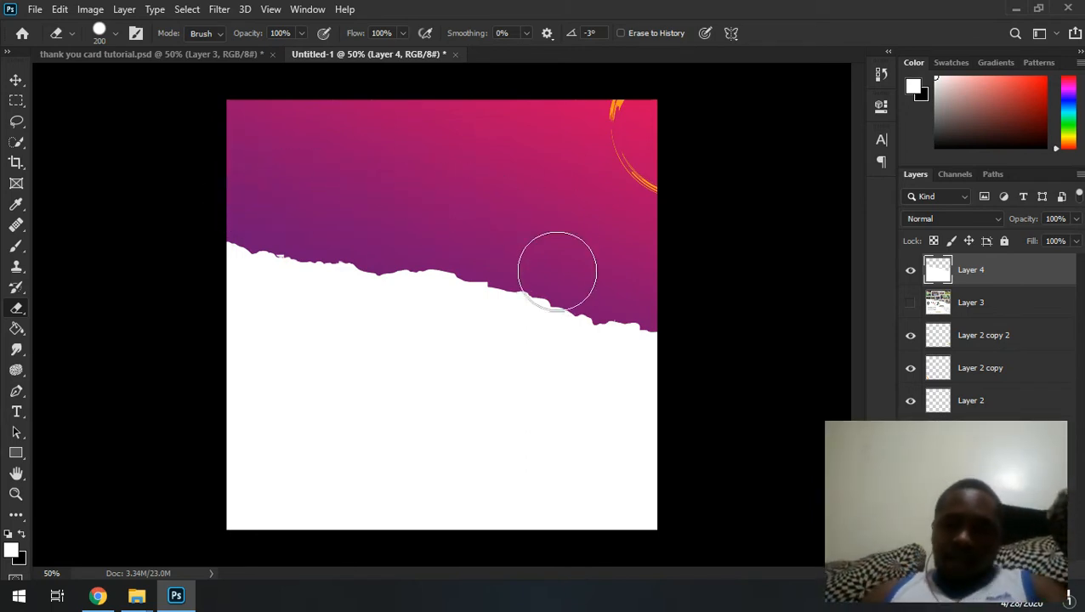
click(620, 281)
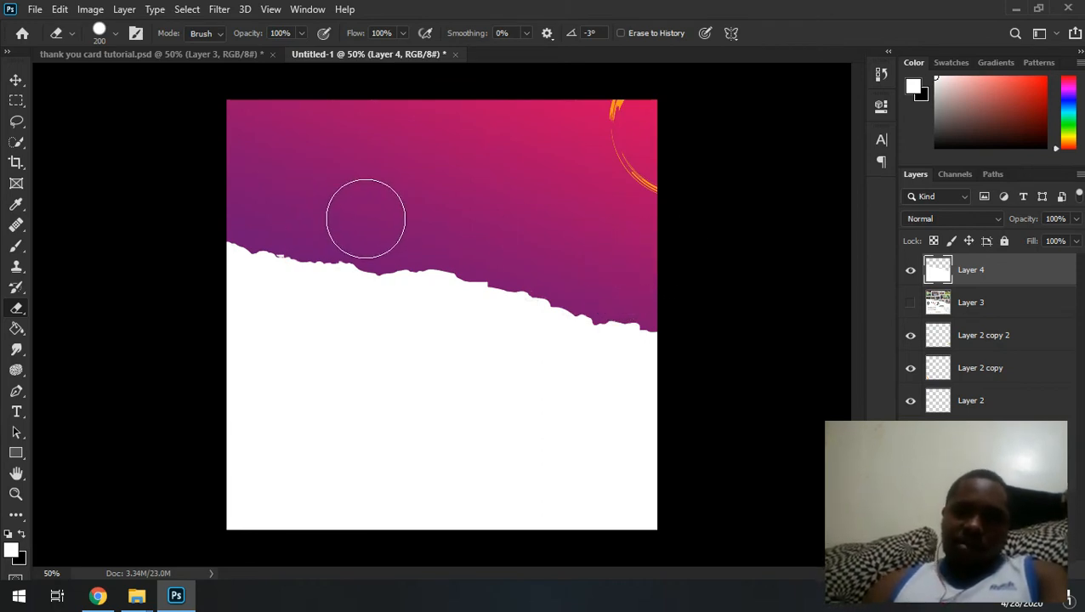
Reduce the eraser to 45 px, clean up the small nick on the torn edge, and check Layer 4 by toggling its visibility
key(bracketleft)
key(bracketleft)
key(bracketleft)
key(bracketleft)
key(bracketleft)
key(bracketleft)
key(bracketleft)
key(bracketleft)
key(bracketleft)
key(bracketleft)
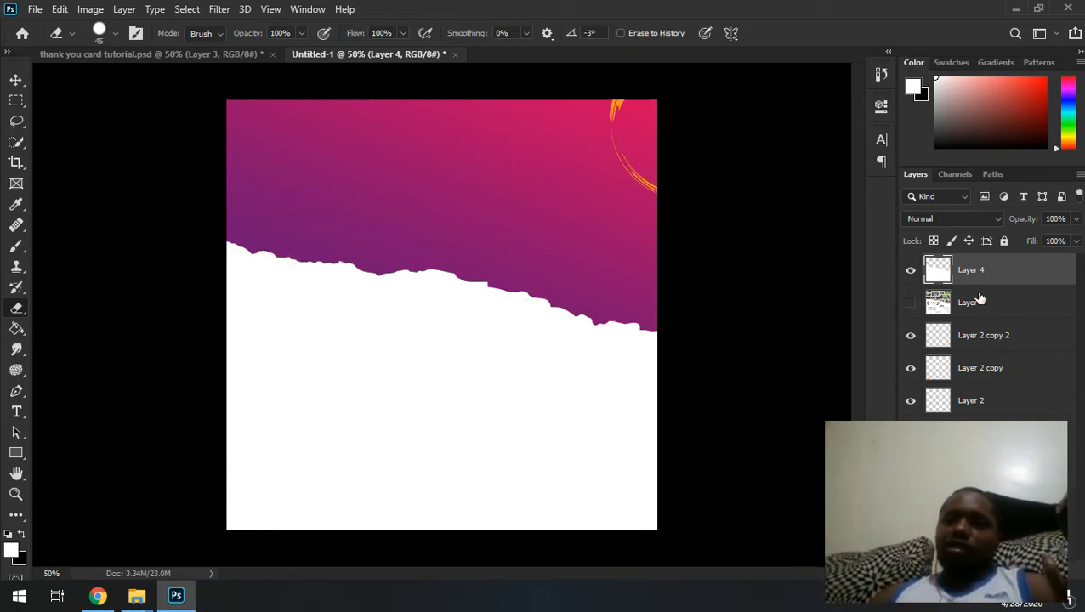
click(913, 275)
click(913, 275)
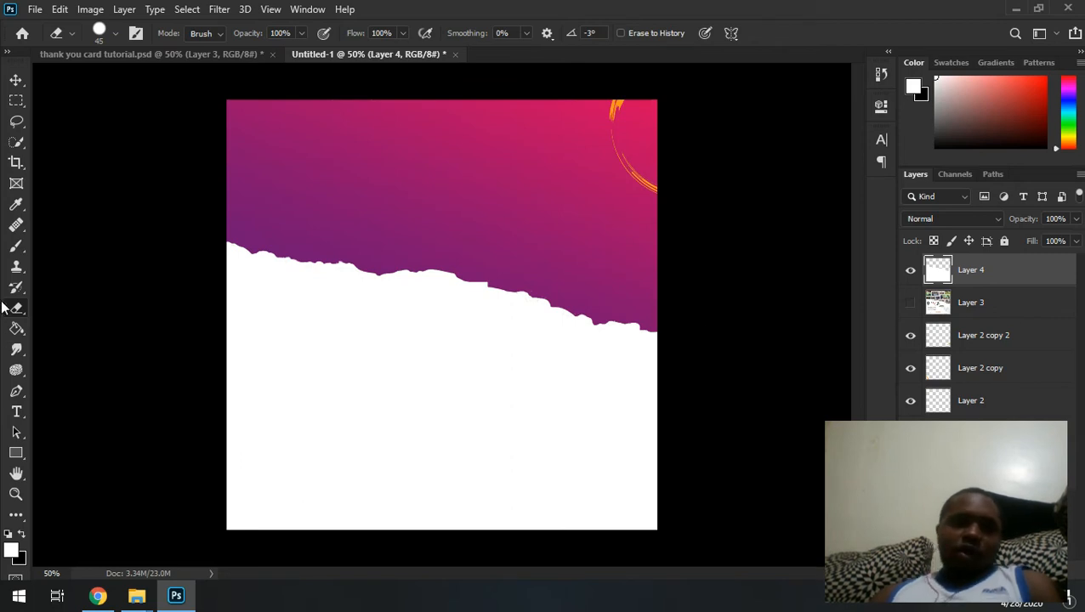
Load the white torn-paper shape of Layer 4 as a selection and invert it
click(15, 145)
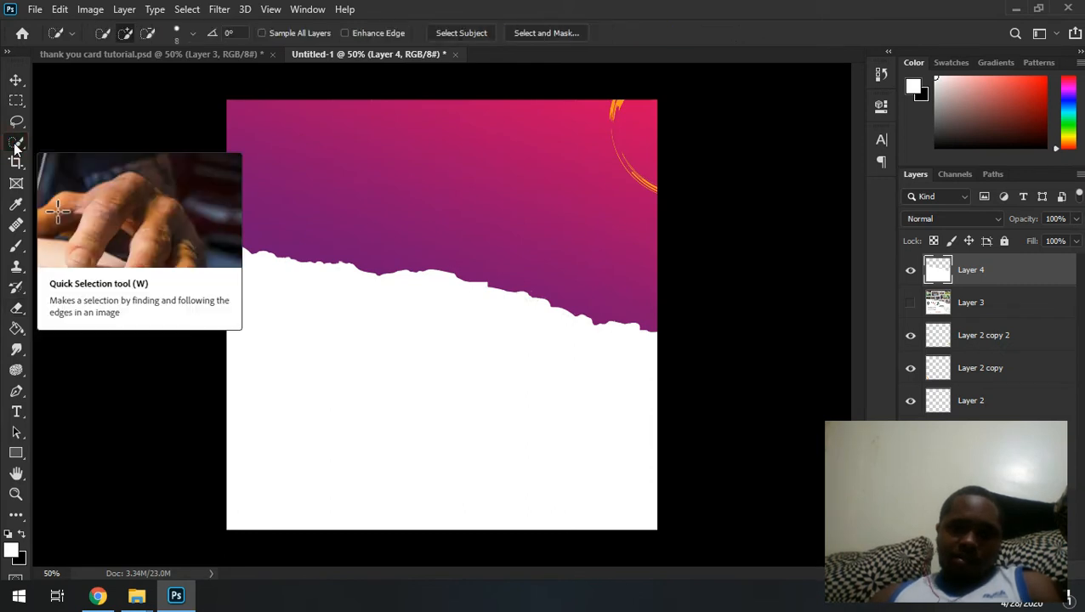
ctrl+double_click(935, 274)
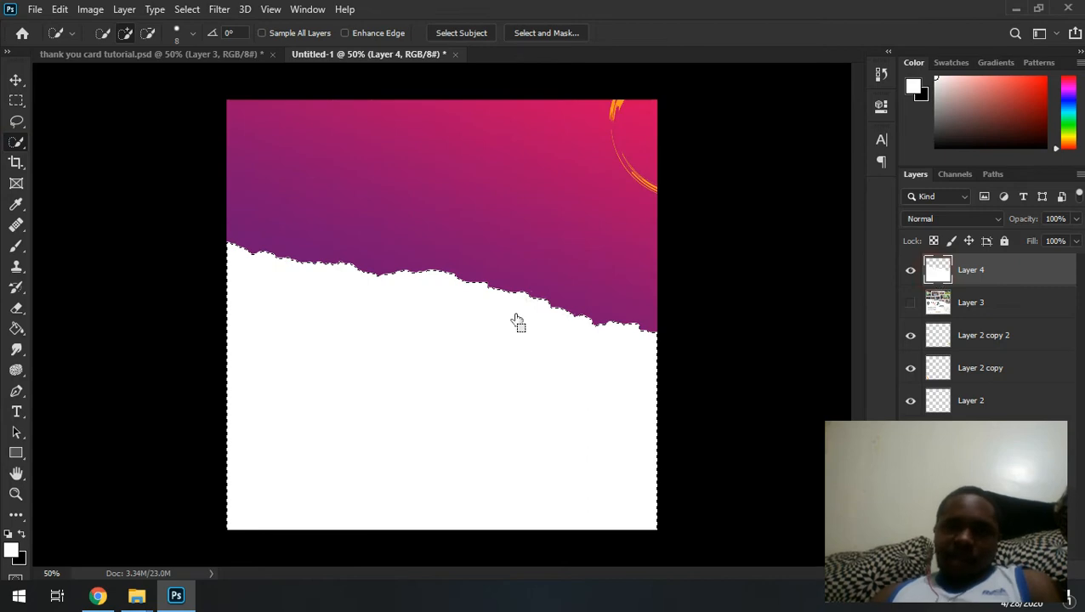
click(1024, 177)
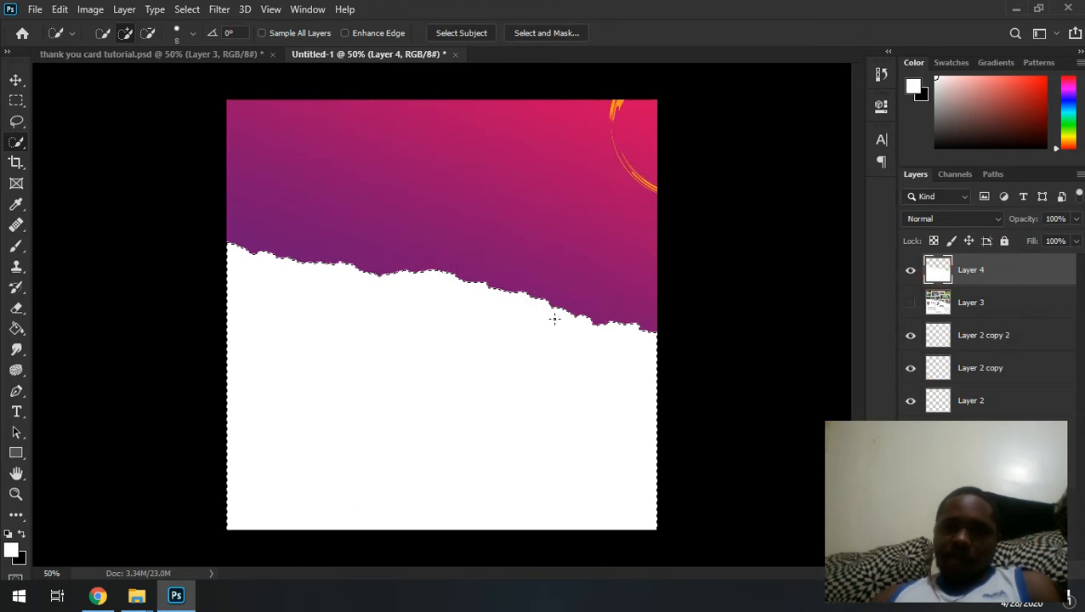
right_click(388, 345)
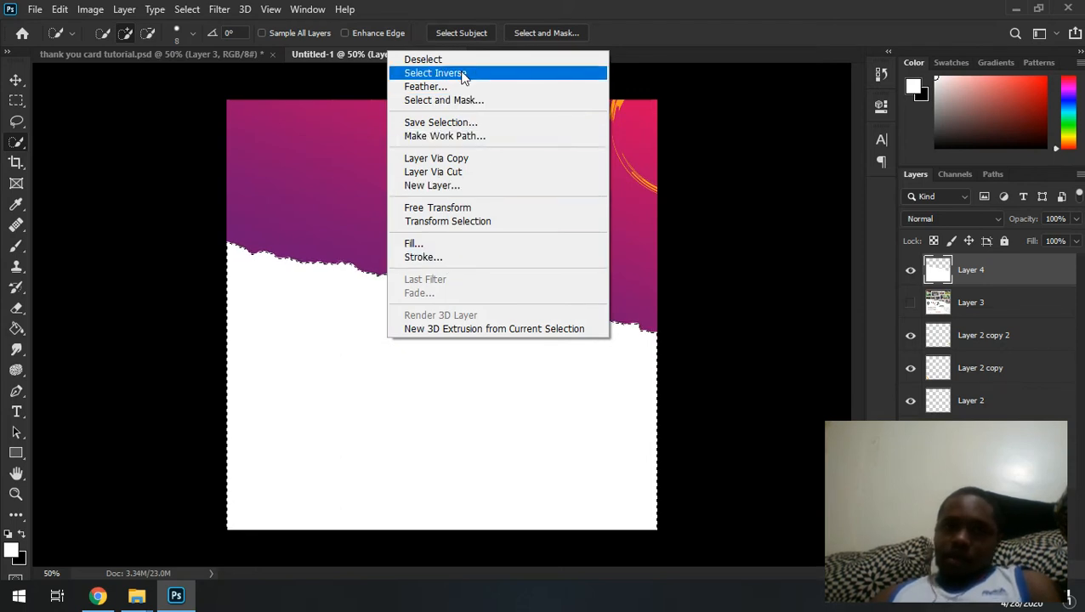
right_click(388, 395)
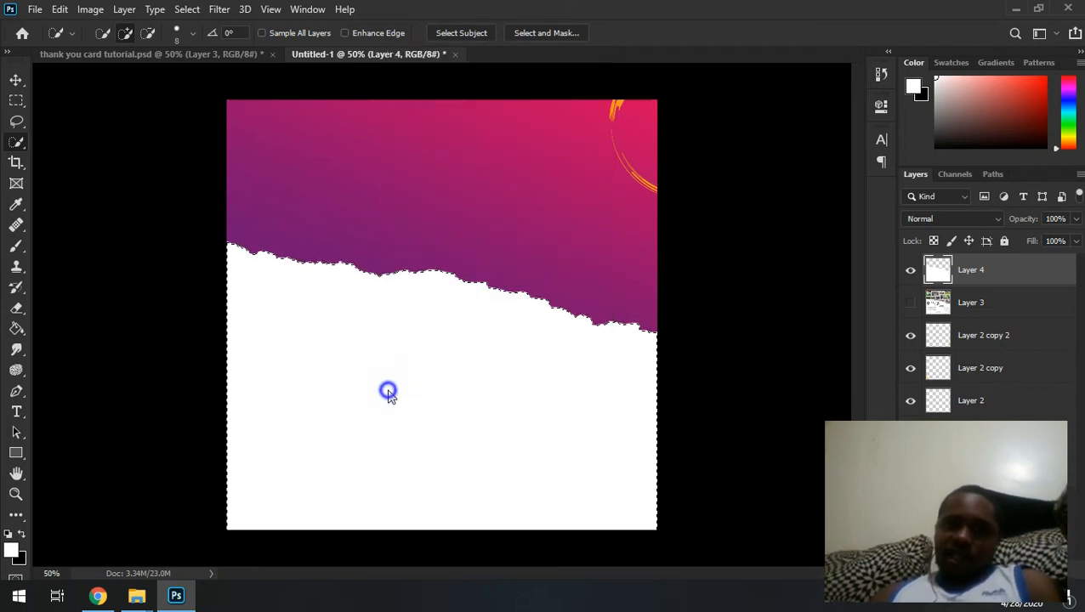
click(464, 124)
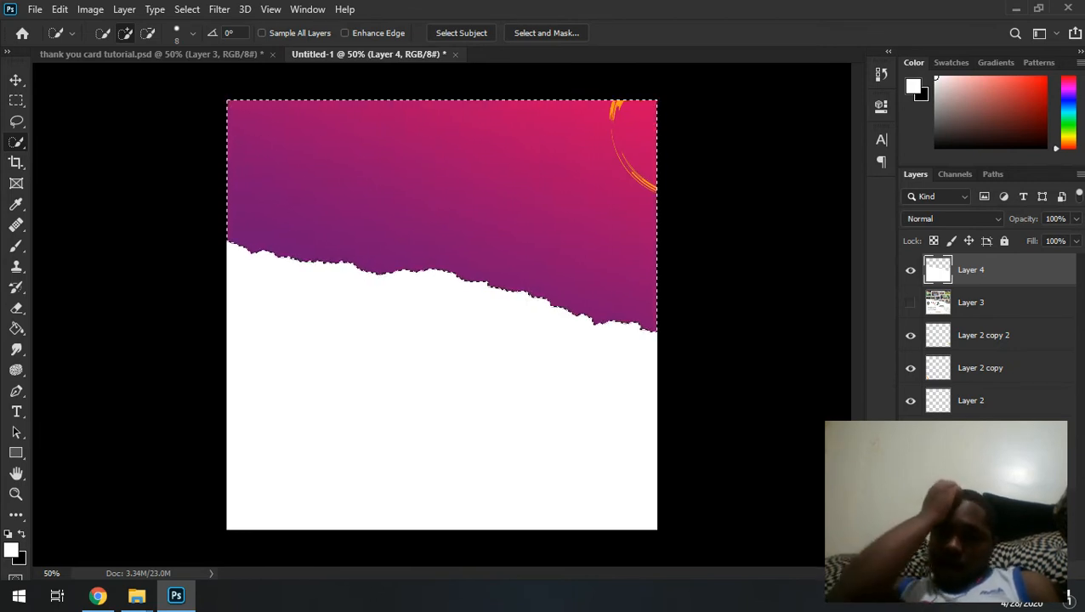
Add a layer mask to Layer 4 from the inverted selection, leaving the mask active
click(970, 573)
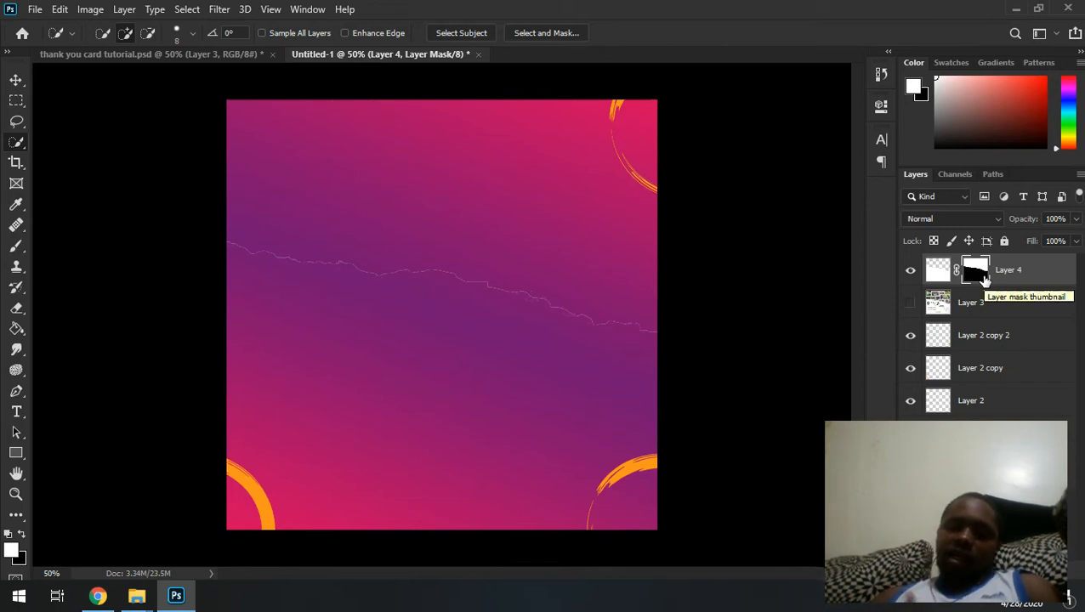
click(939, 276)
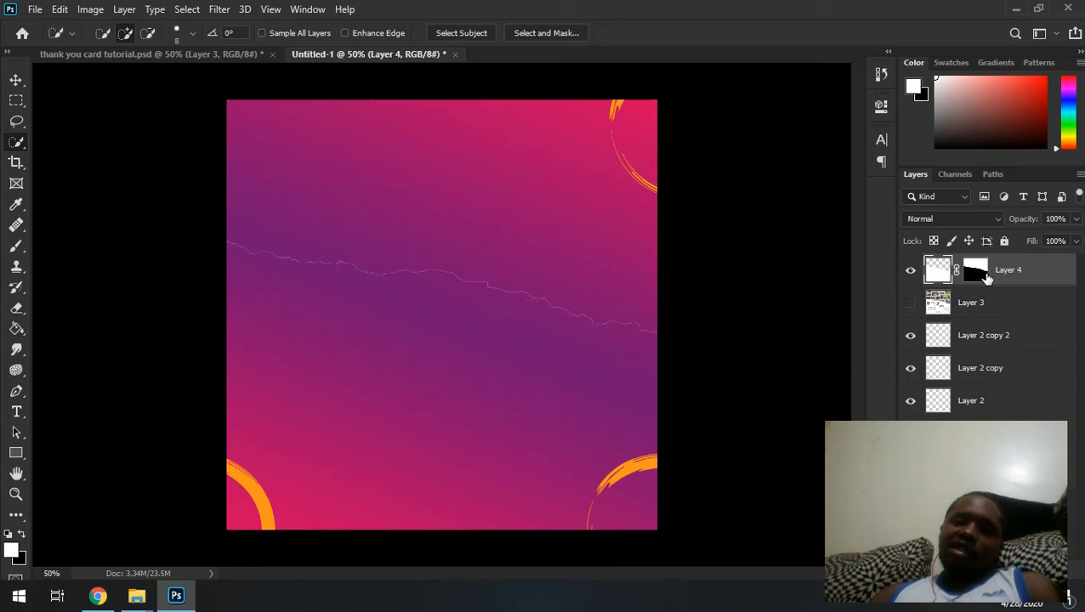
click(978, 281)
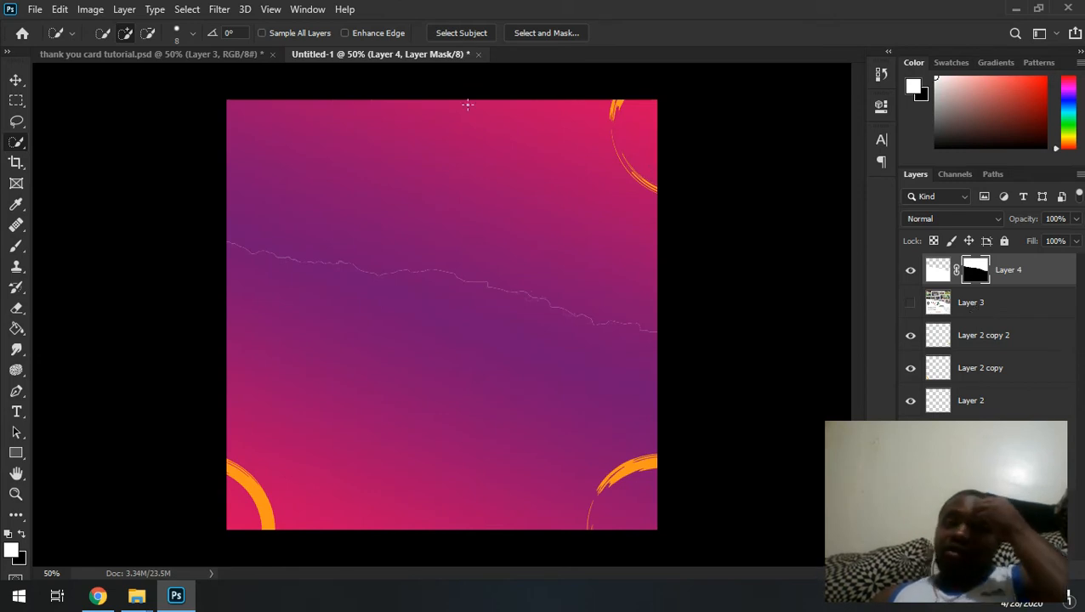
Duplicate the images group inside Group 3 of thank you card tutorial.psd into Untitled-1, and return to Untitled-1
click(188, 54)
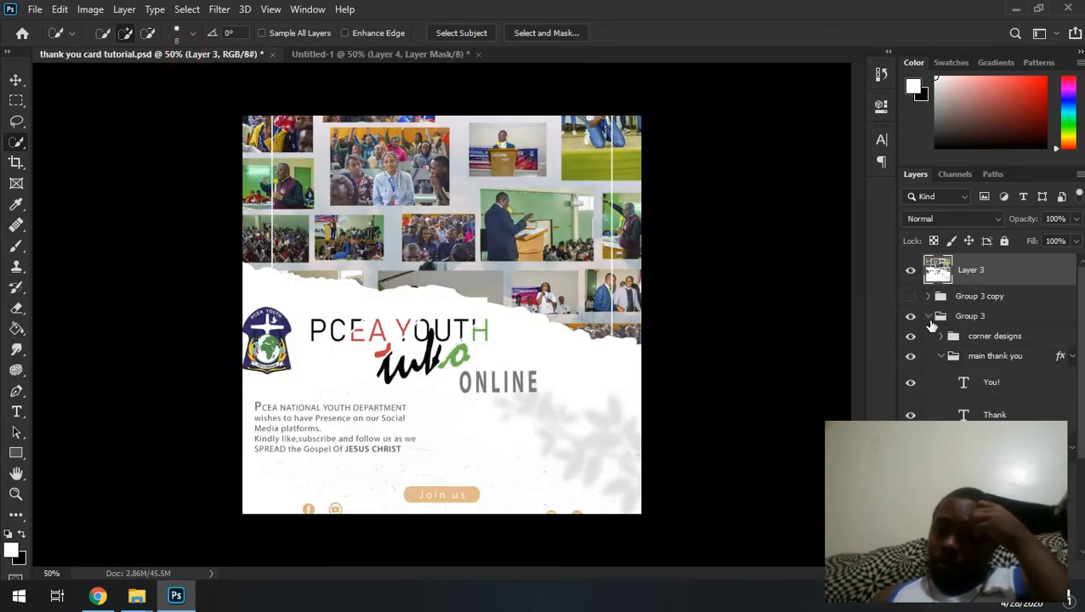
click(929, 317)
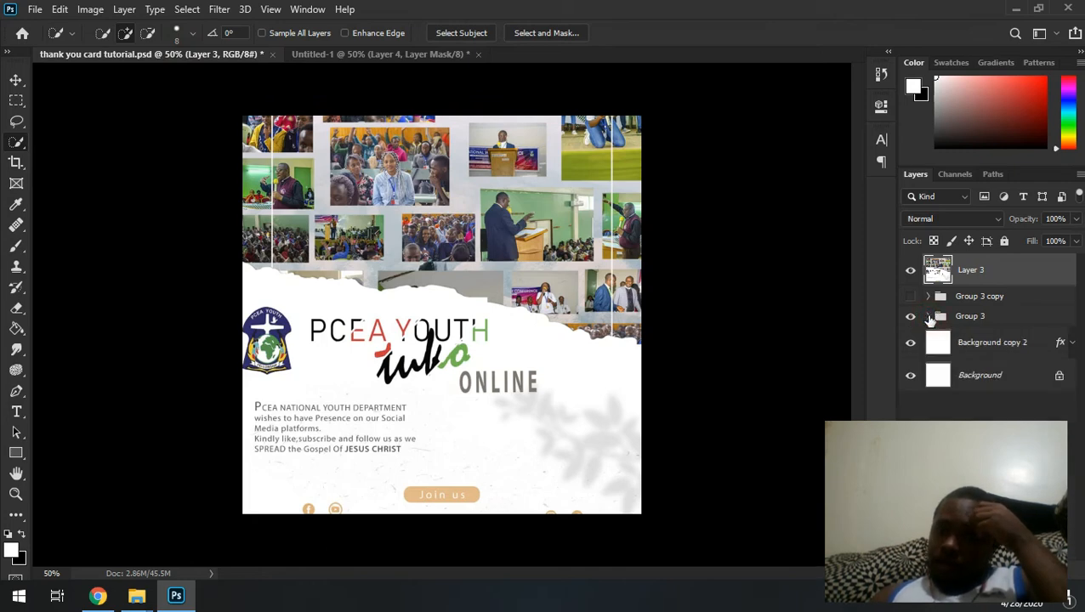
click(929, 316)
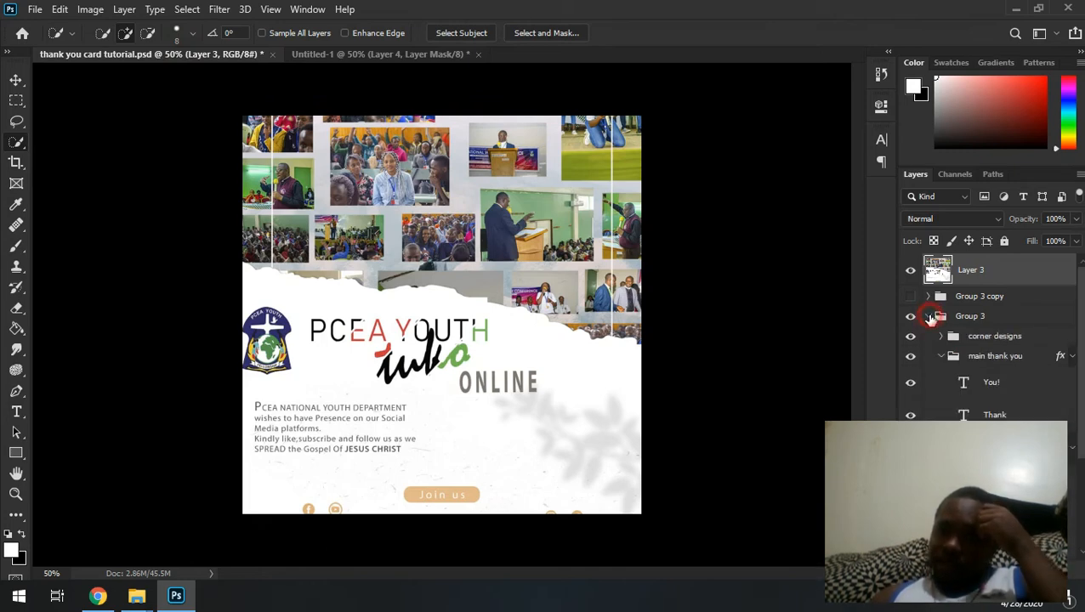
click(930, 316)
click(939, 316)
click(930, 316)
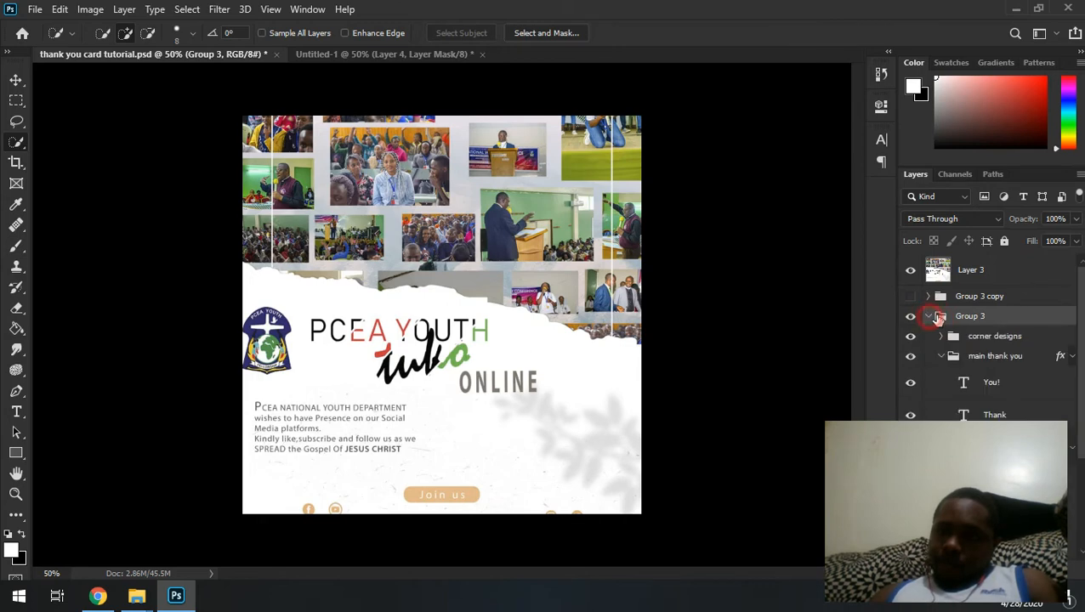
drag(1081, 332, 1082, 432)
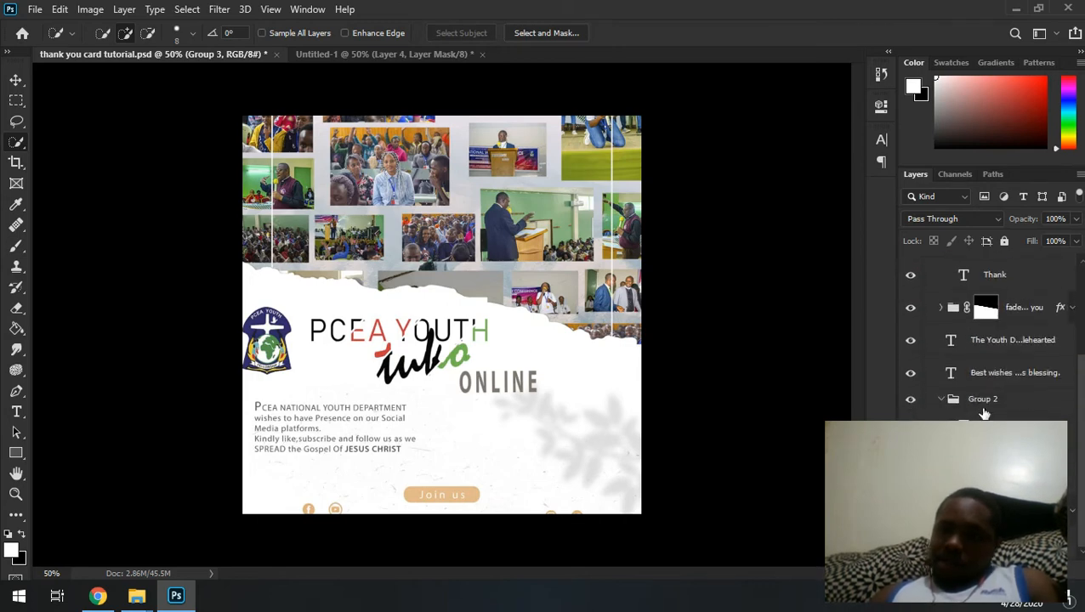
click(987, 487)
right_click(978, 487)
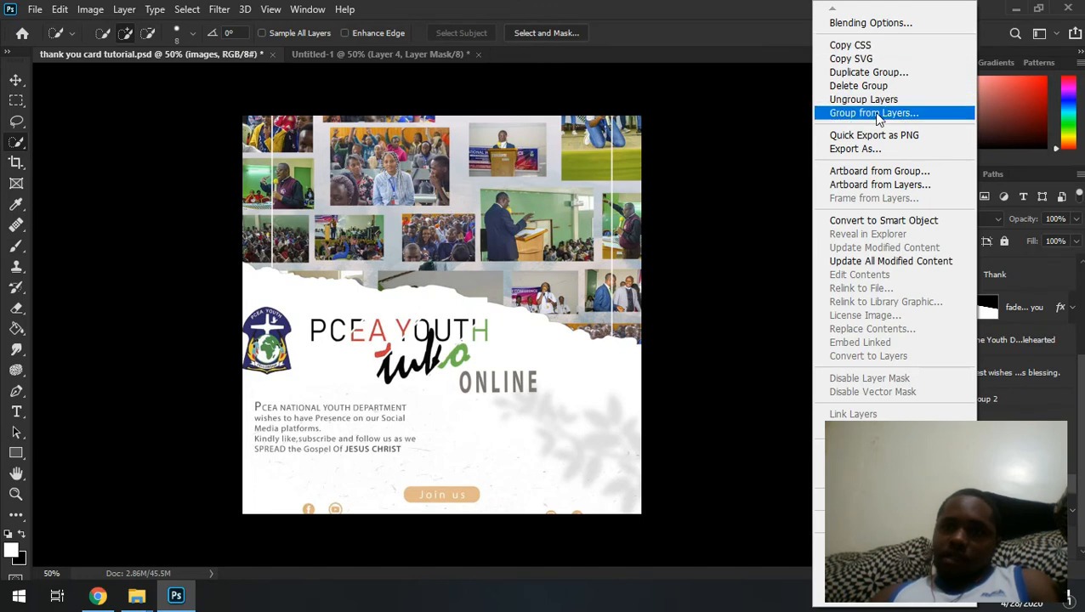
click(867, 72)
click(535, 209)
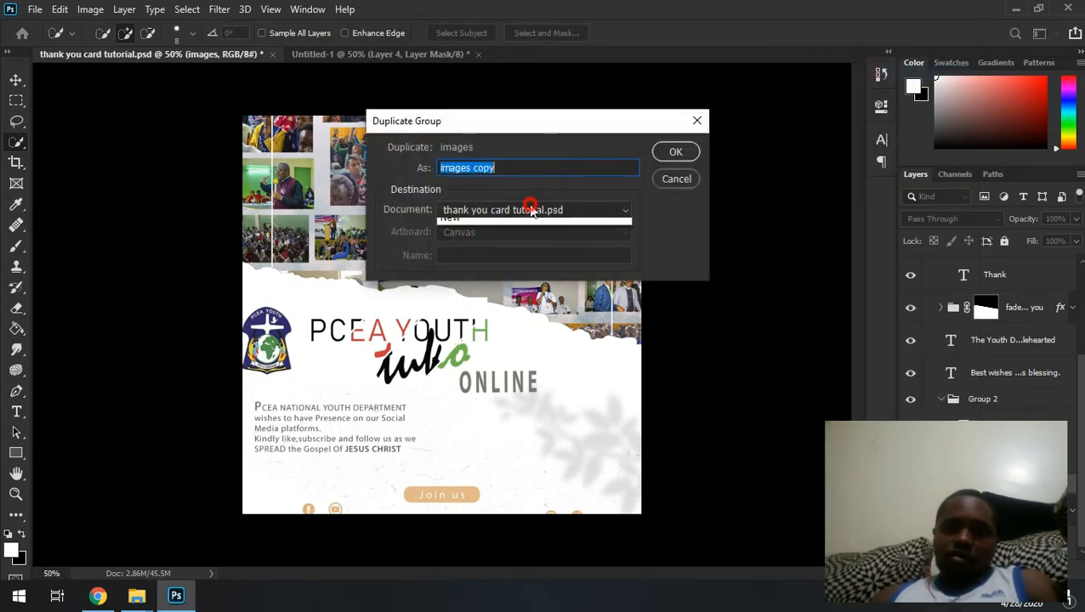
click(514, 238)
click(674, 153)
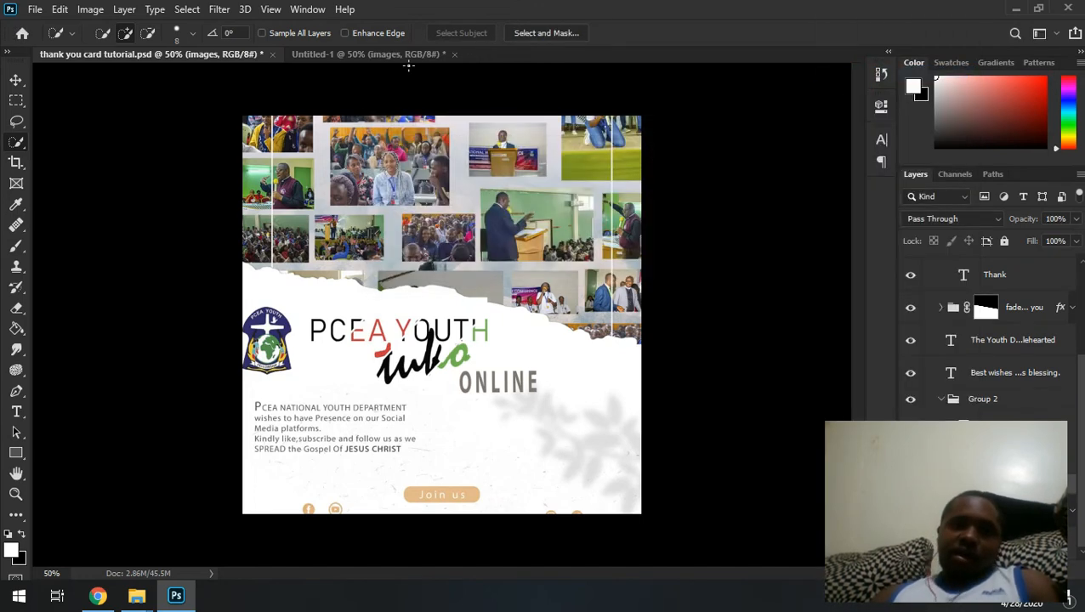
click(383, 54)
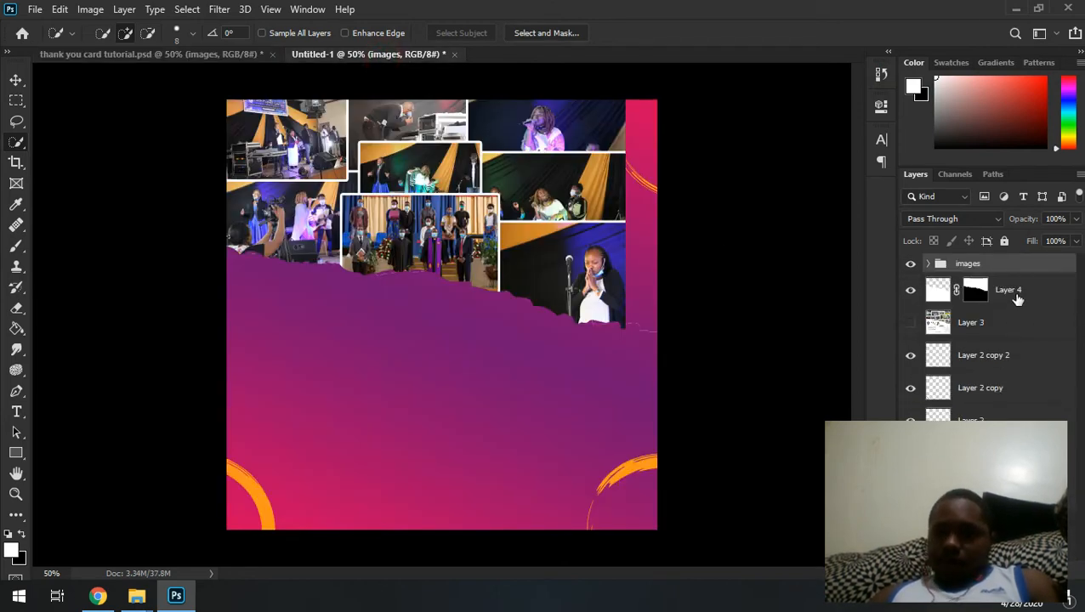
Delete Layer 5, the gradient base layer that clips the photos in the images group
click(931, 265)
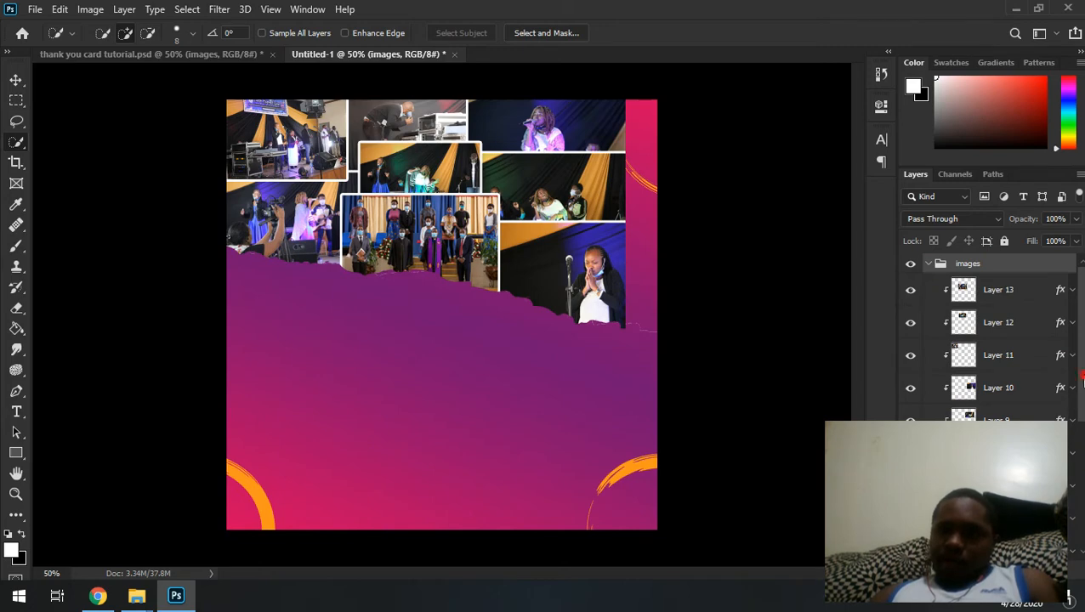
drag(1083, 380, 1083, 472)
click(984, 383)
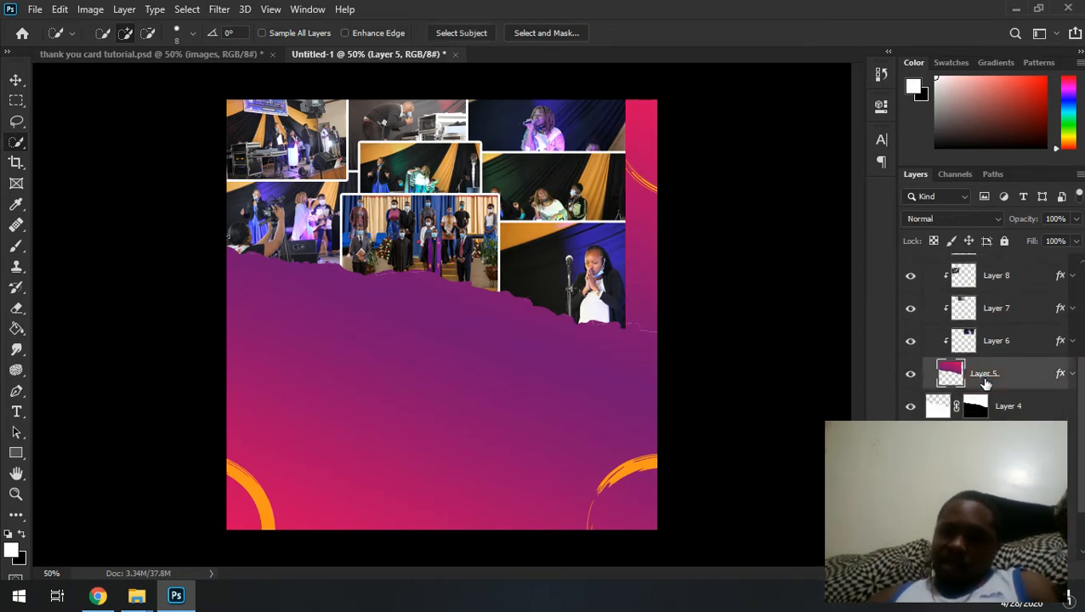
key(Delete)
drag(1083, 408, 1083, 311)
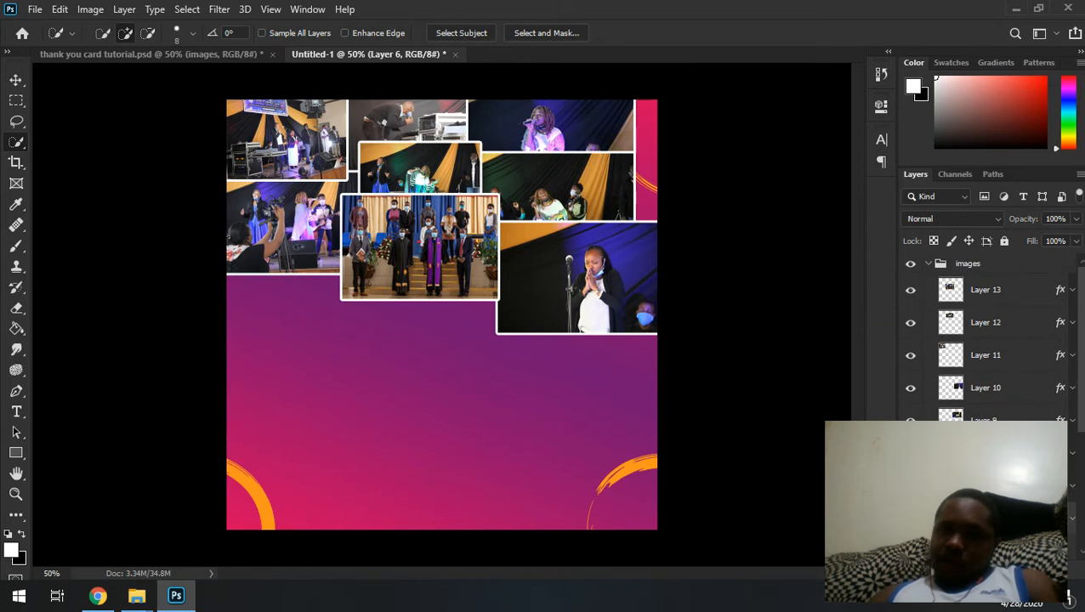
Review the photo layers in the images group by hiding and reshowing them, starting with Layers 13, 12 and 11
click(1058, 293)
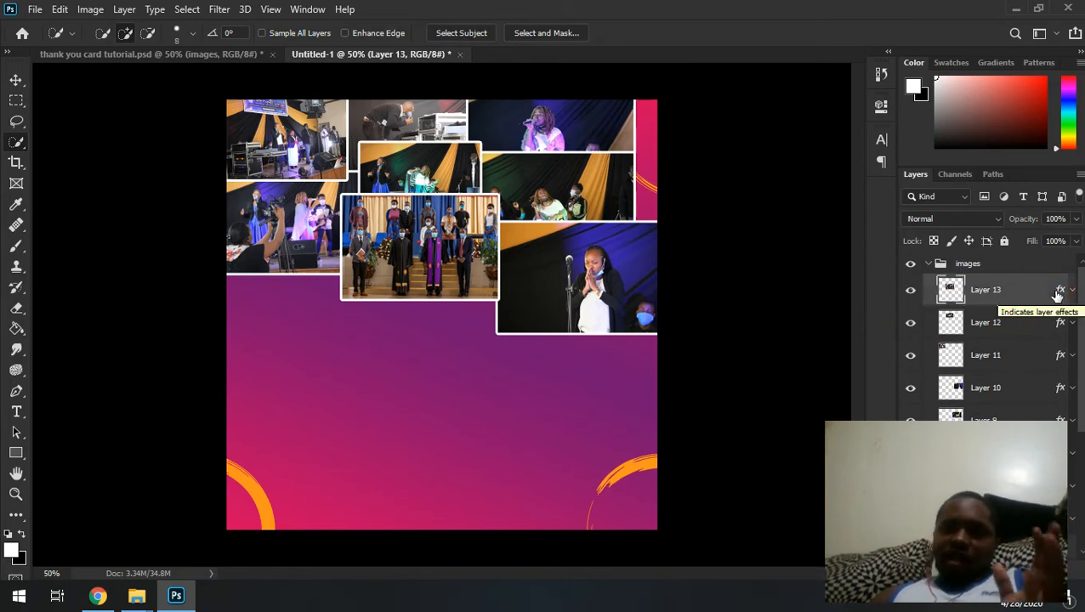
click(910, 291)
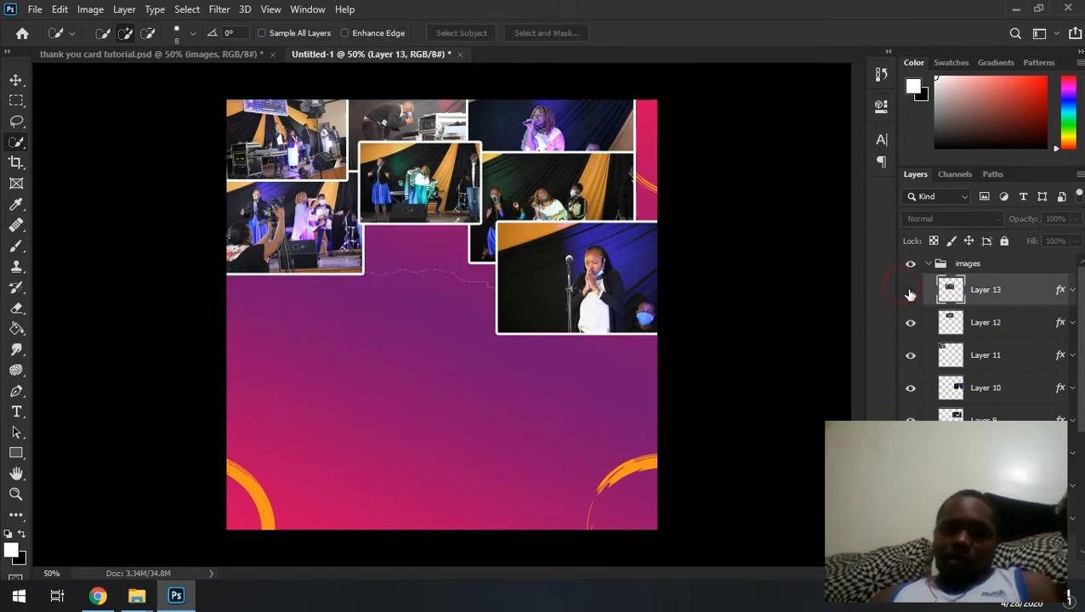
click(910, 322)
click(909, 356)
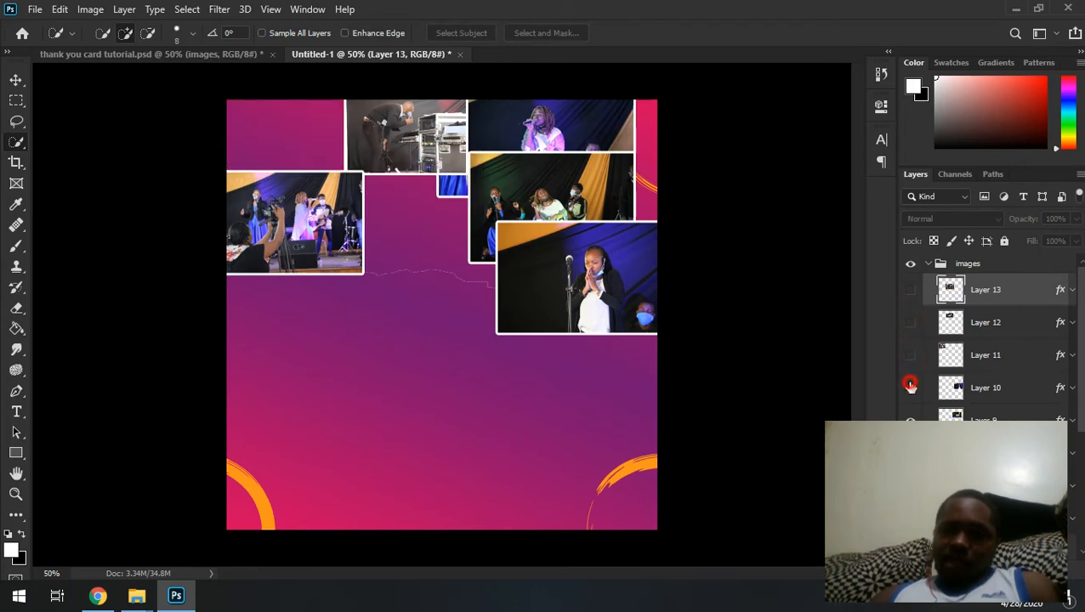
click(910, 385)
click(912, 415)
click(910, 417)
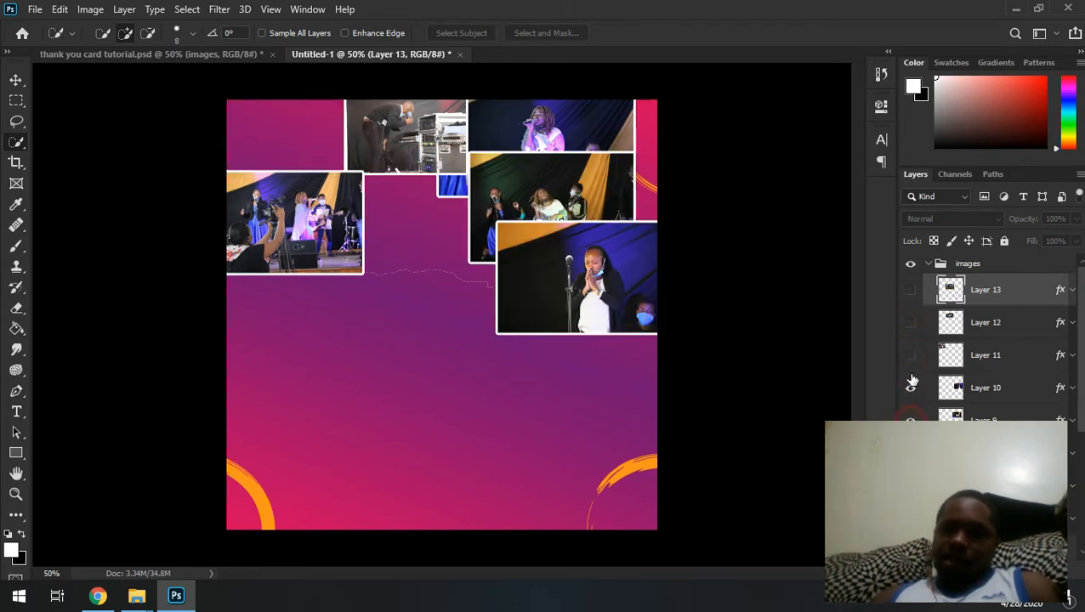
click(911, 355)
click(910, 322)
click(910, 290)
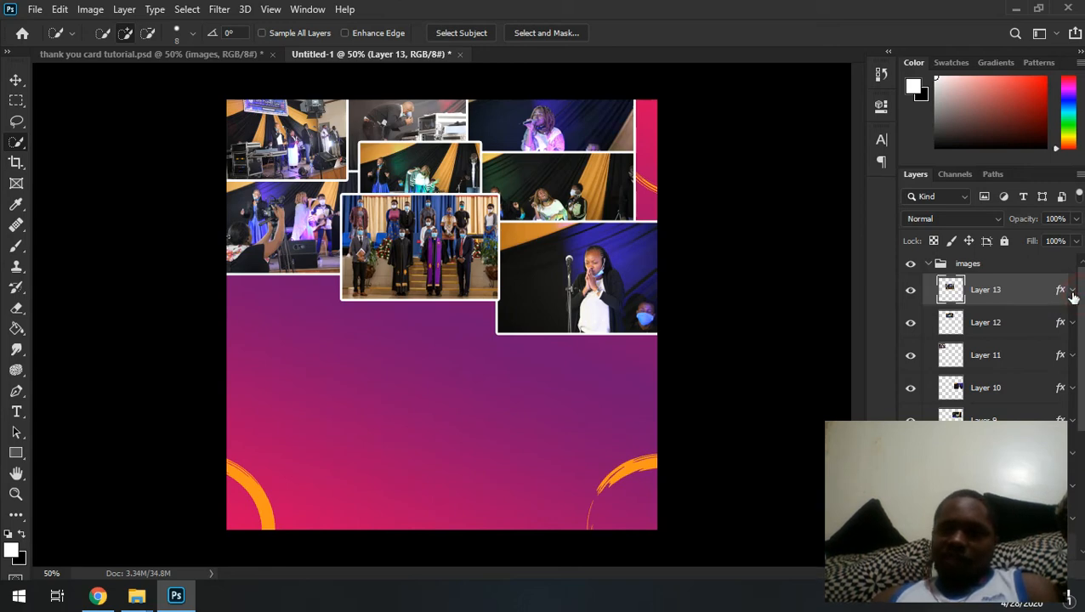
Compare the photos on Layers 13 and 12 with and without their Stroke effects
click(1072, 291)
click(1072, 354)
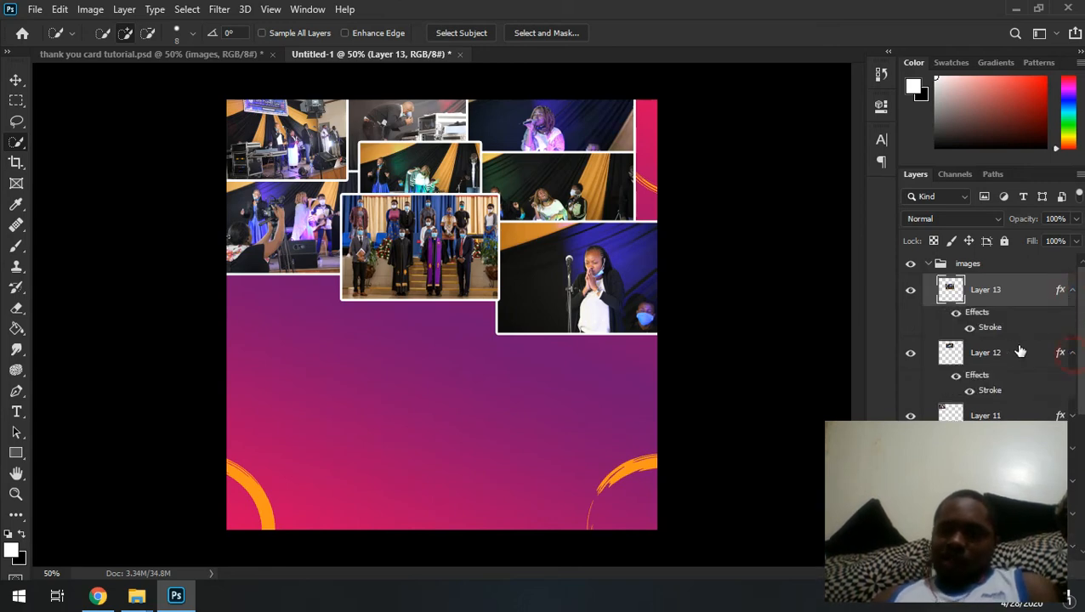
click(969, 327)
click(970, 397)
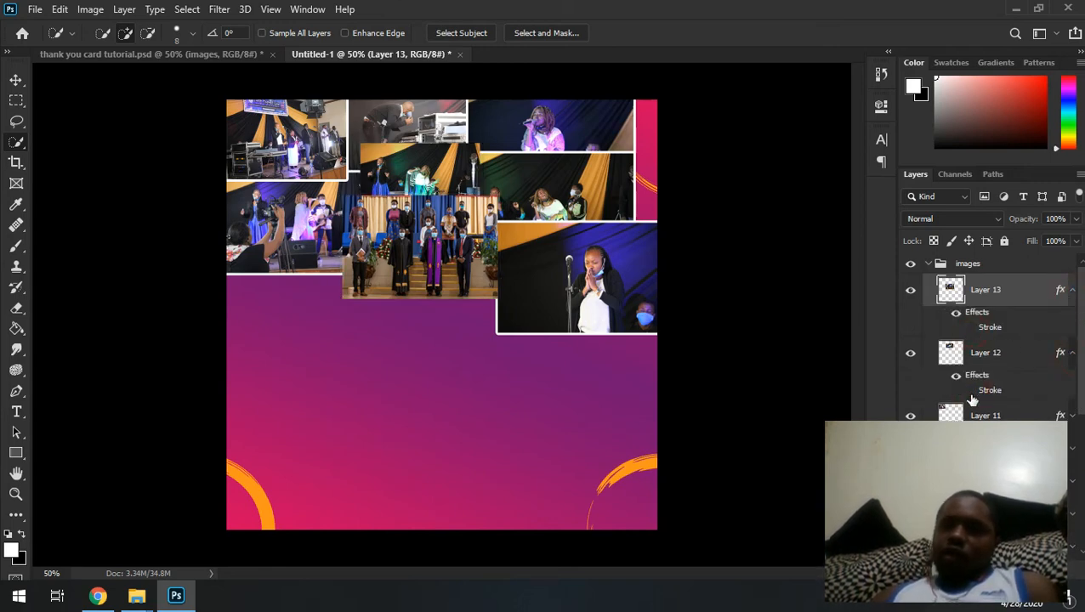
click(970, 393)
Examine Layer 12's Stroke settings in its layer style, previewing the photo with the stroke off and on
click(1058, 355)
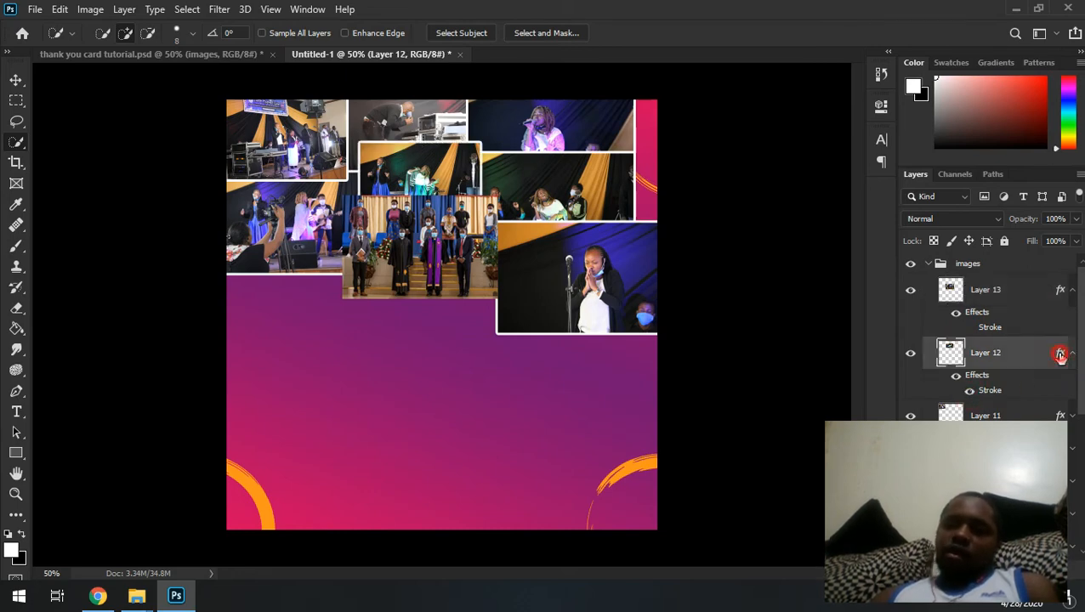
double_click(958, 279)
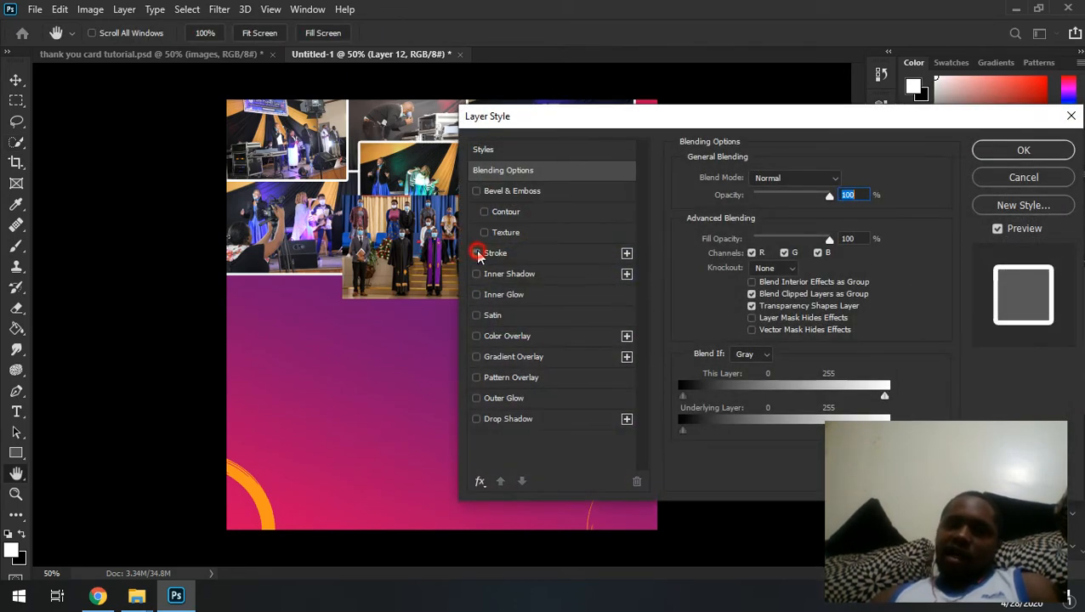
click(476, 254)
click(476, 254)
click(506, 255)
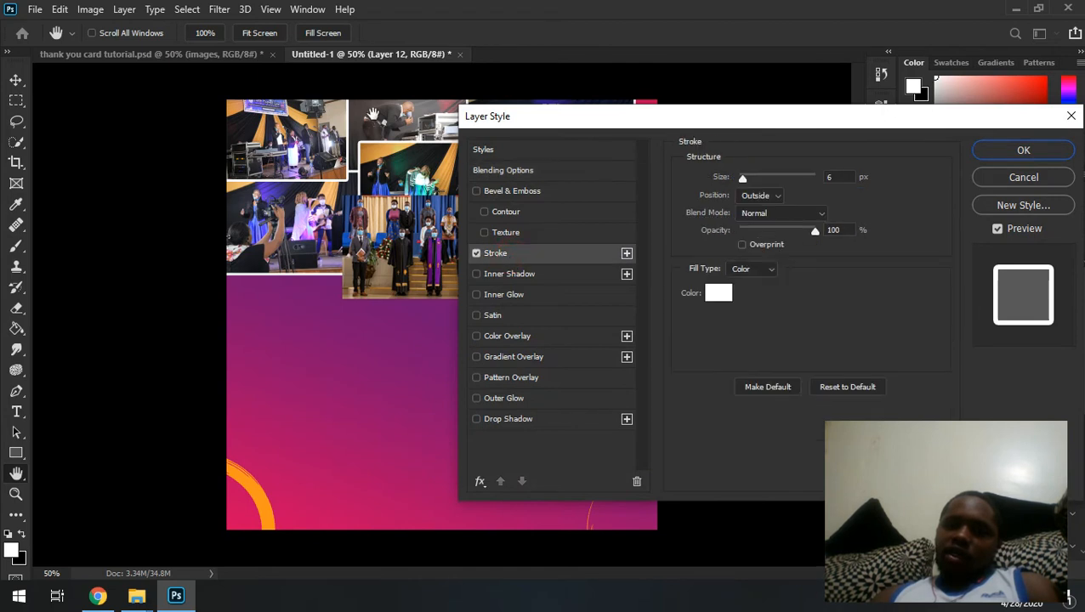
click(476, 253)
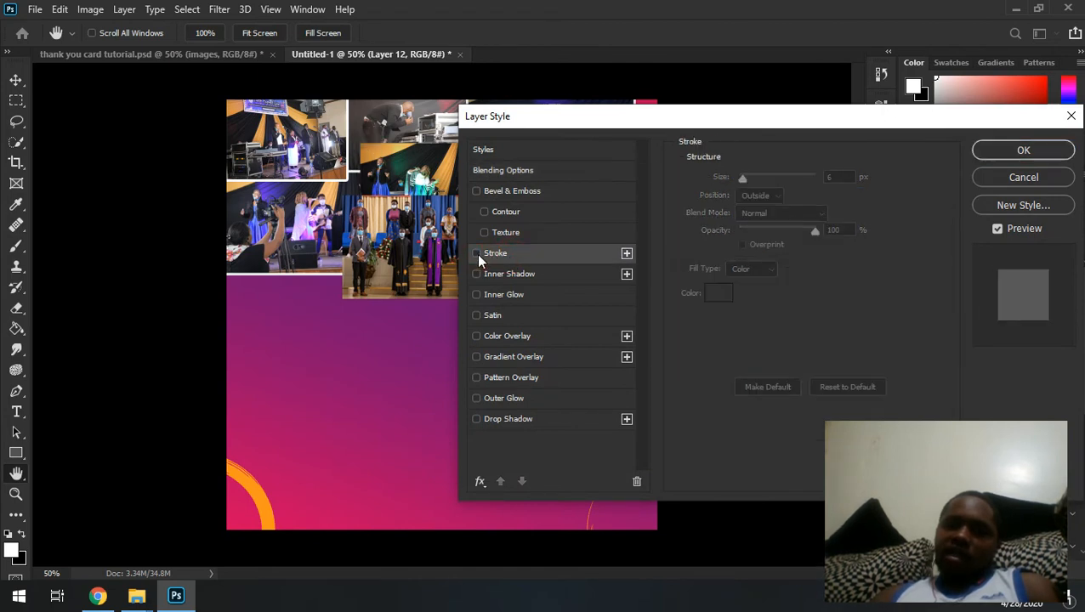
click(478, 254)
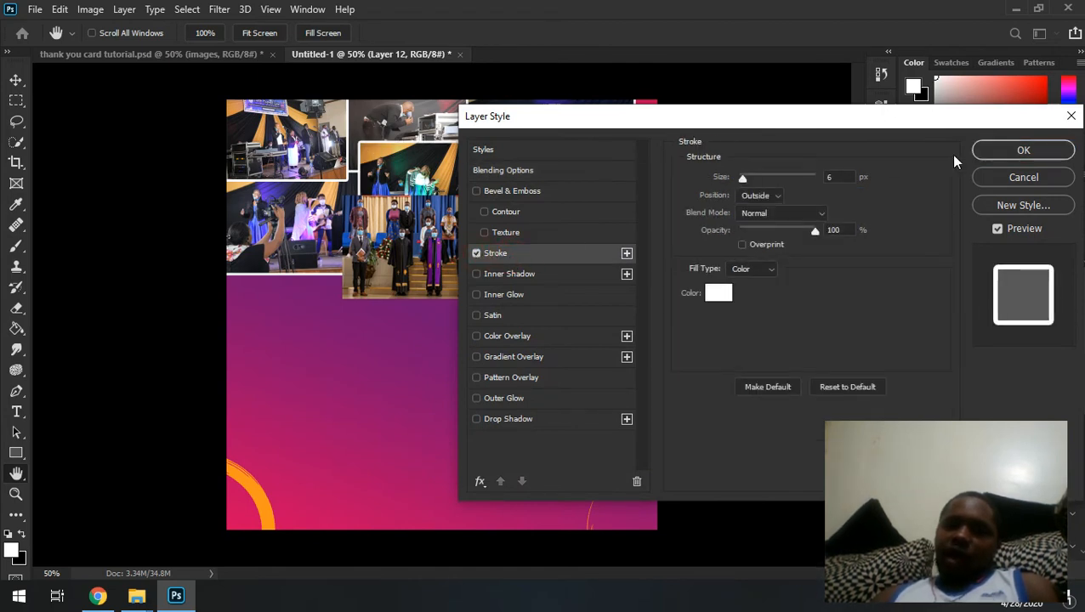
click(1023, 151)
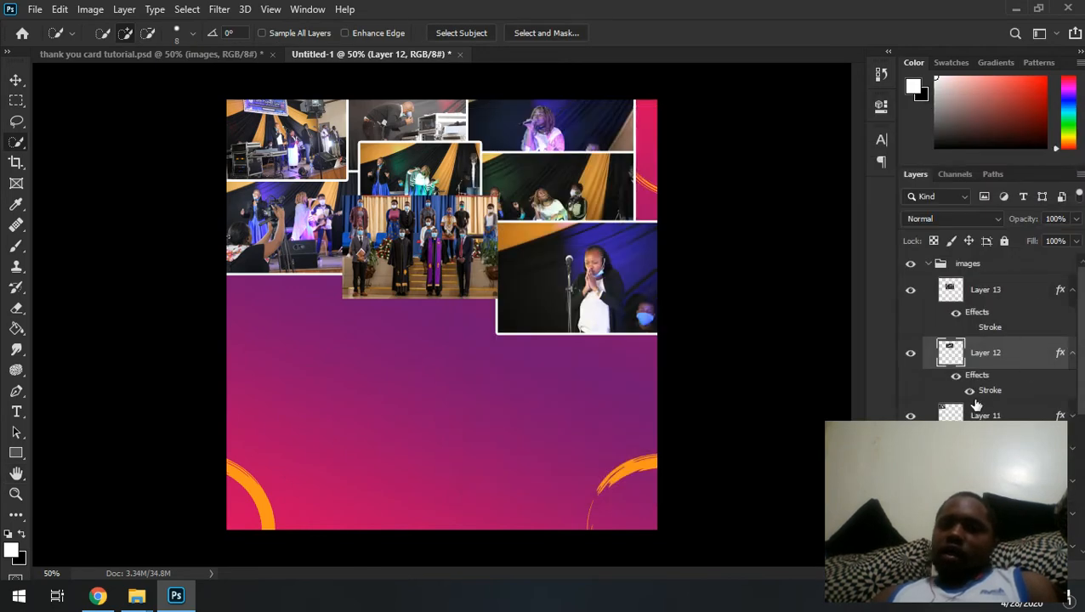
Hide and reshow Layer 12's effects, reshow Layer 13's stroke, and collapse both effect lists
click(1074, 353)
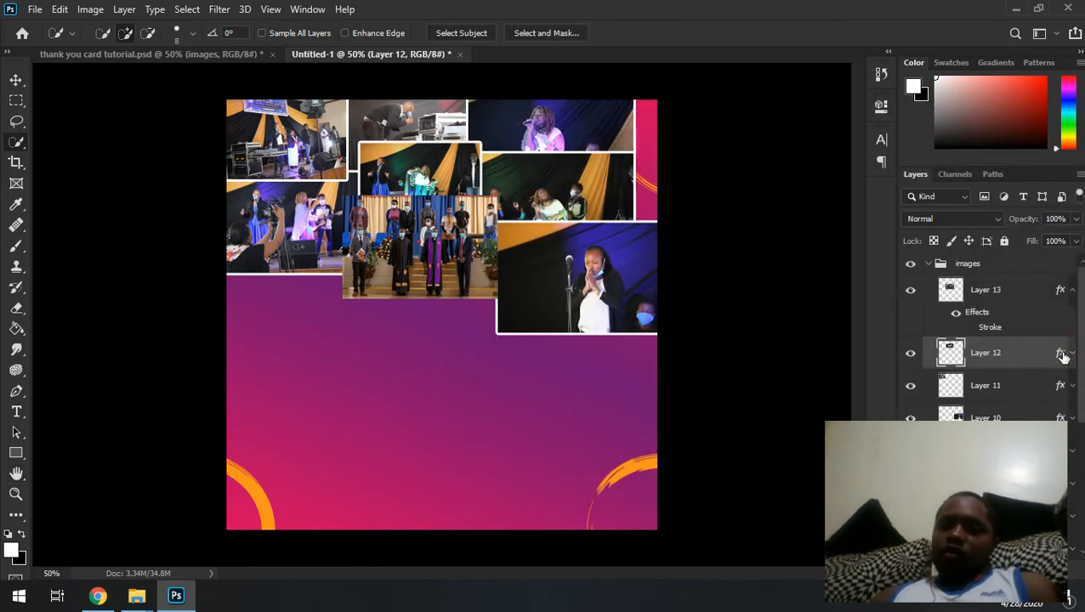
click(1071, 353)
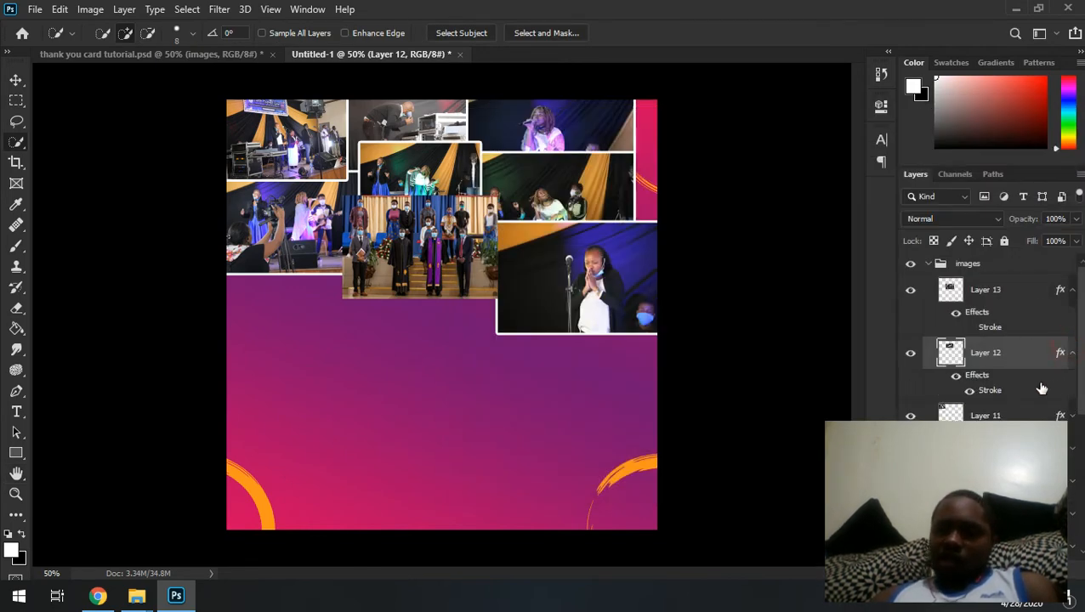
click(956, 375)
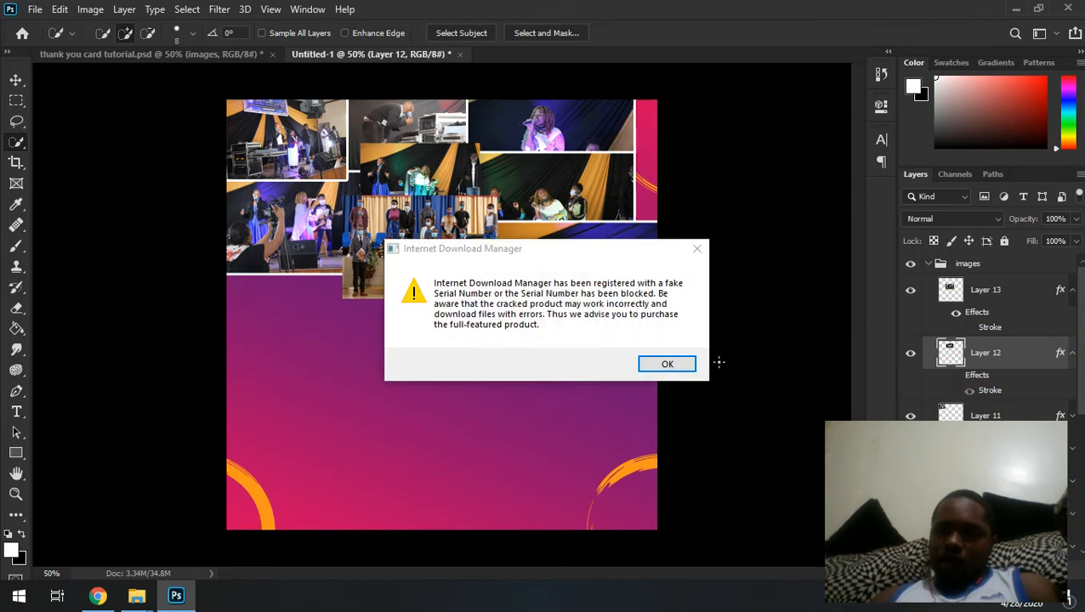
click(681, 365)
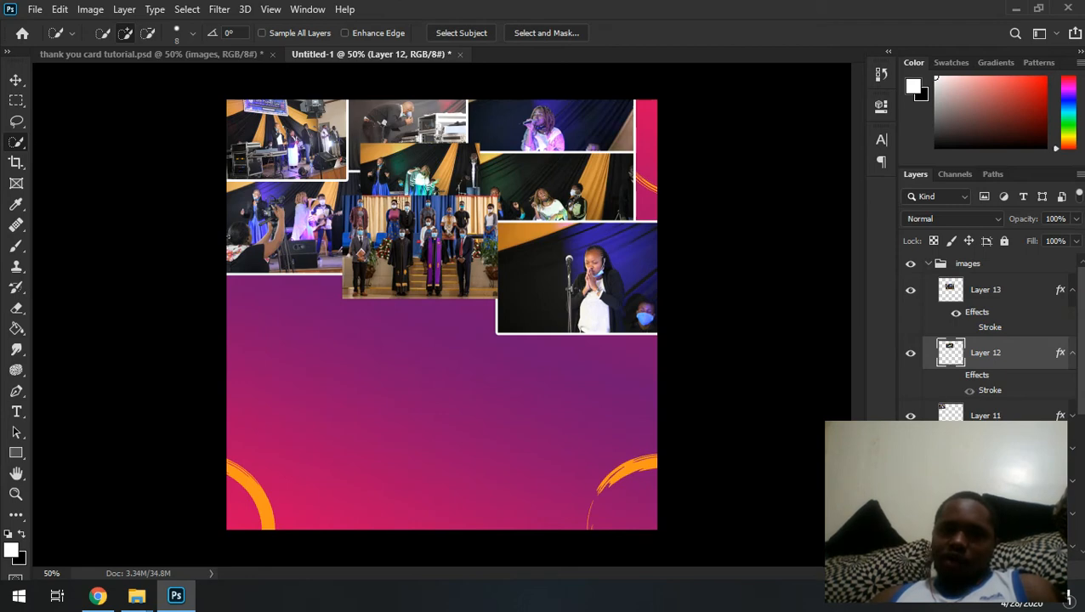
click(956, 378)
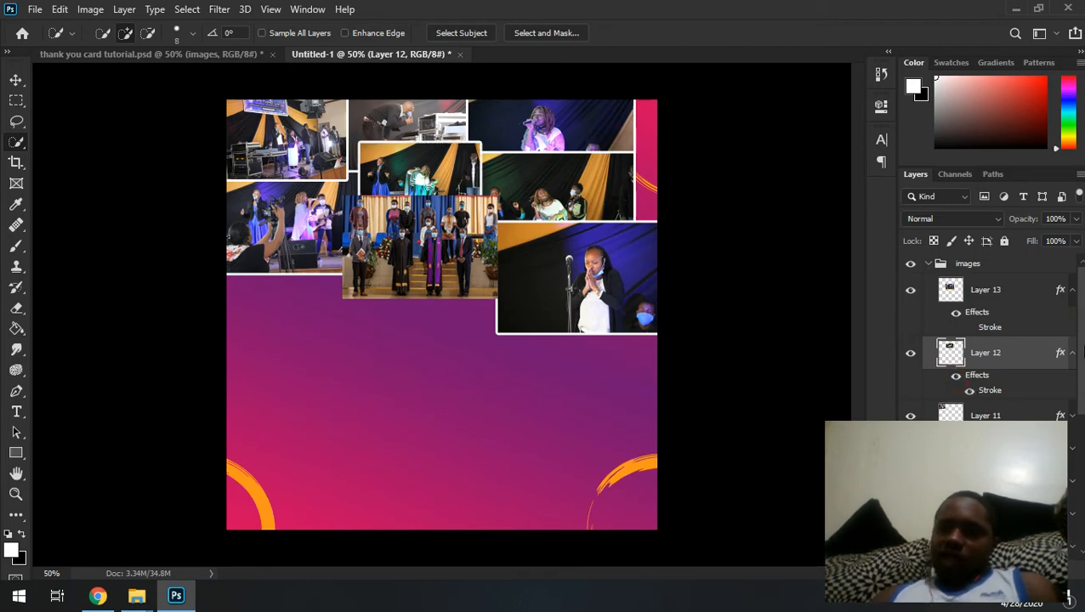
click(971, 328)
click(1073, 354)
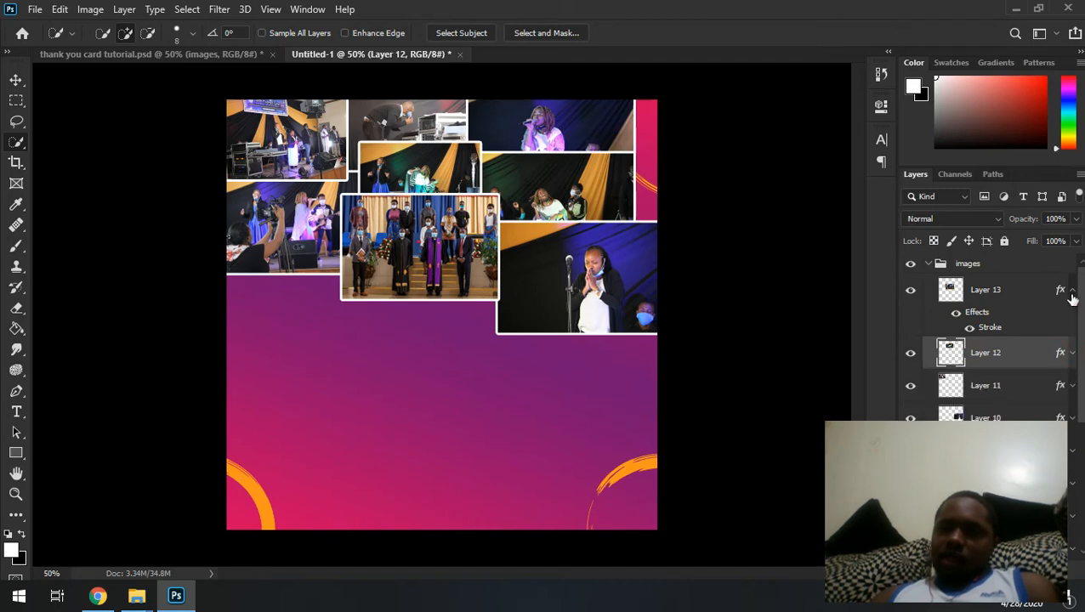
click(1073, 290)
Move the collapsed images group slightly to the right and up on the card
click(930, 265)
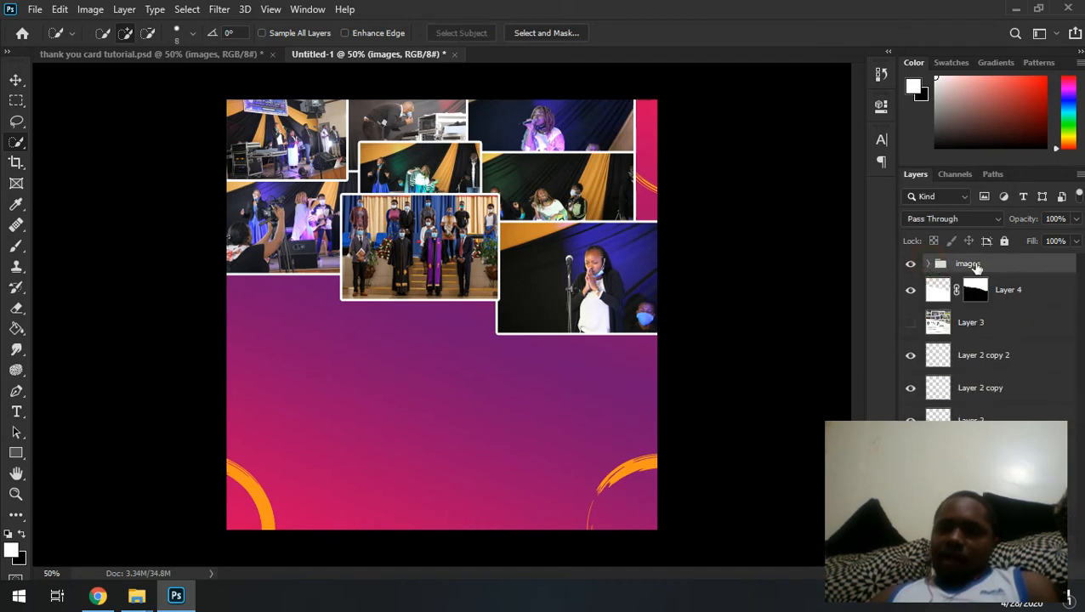
click(1014, 293)
click(979, 265)
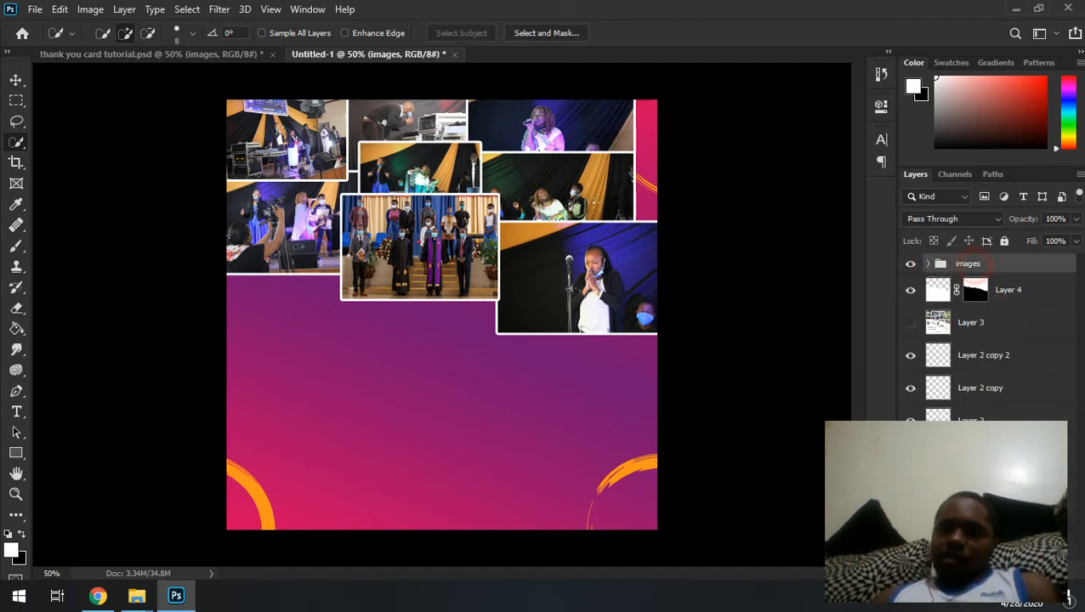
click(21, 79)
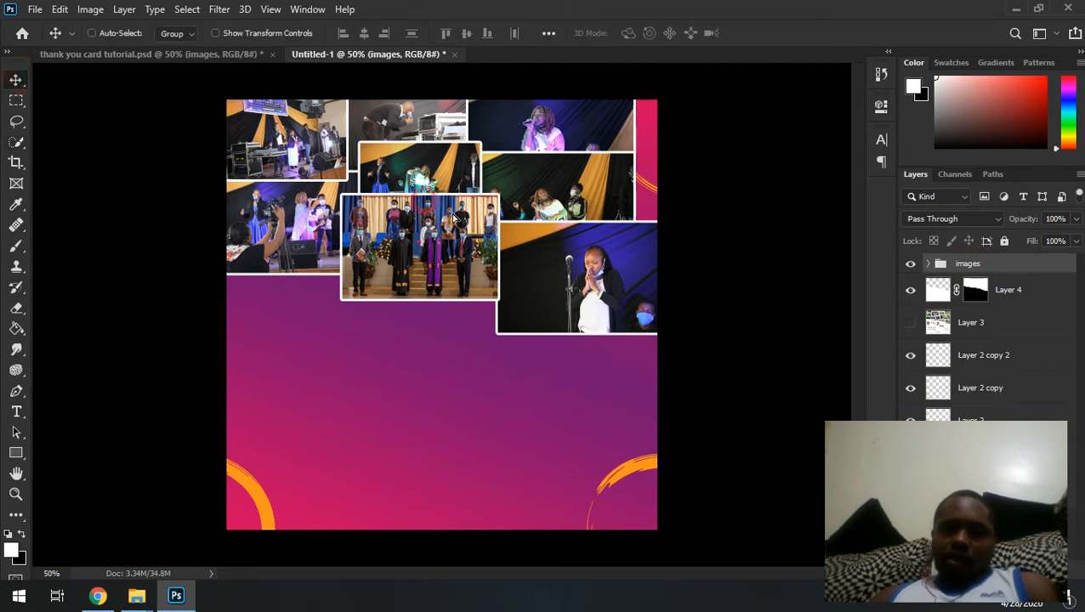
mouse_move(426, 204)
mouse_down()
mouse_move(453, 212)
mouse_move(433, 210)
mouse_move(445, 202)
mouse_up()
key(Left)
key(Left)
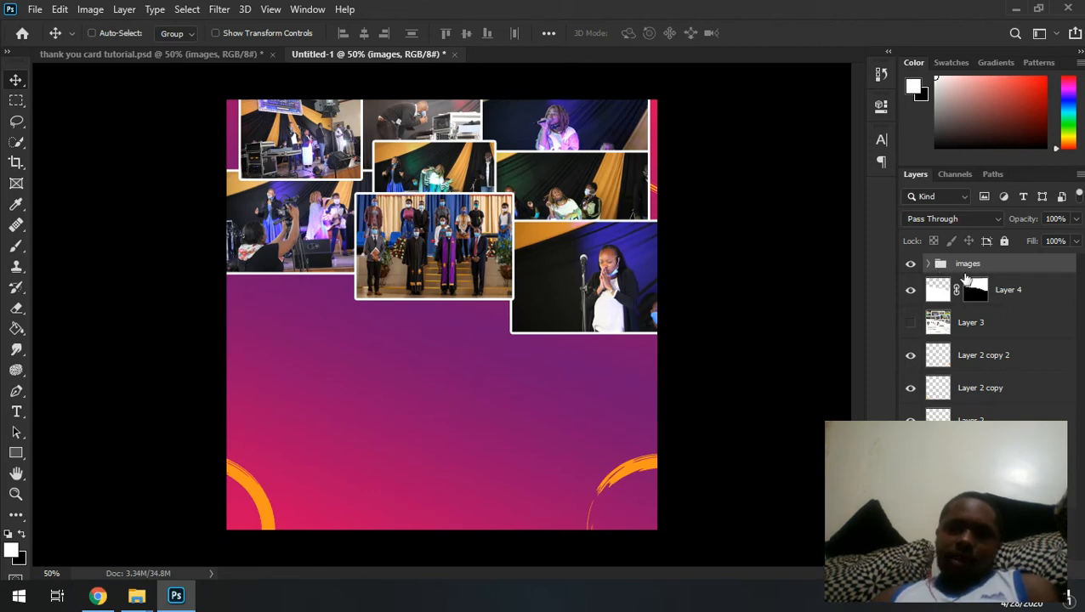
mouse_move(607, 306)
mouse_down()
mouse_move(587, 361)
mouse_move(597, 303)
mouse_up()
Move the masked Layer 4 into the images group and delete the hidden Layer 3
click(1006, 294)
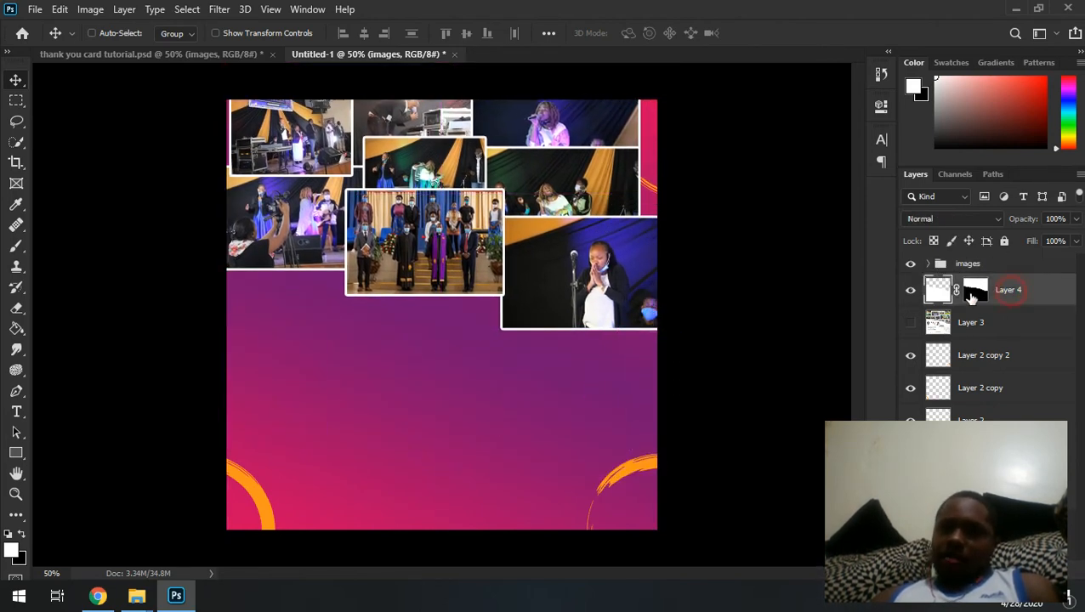
drag(1008, 292, 995, 267)
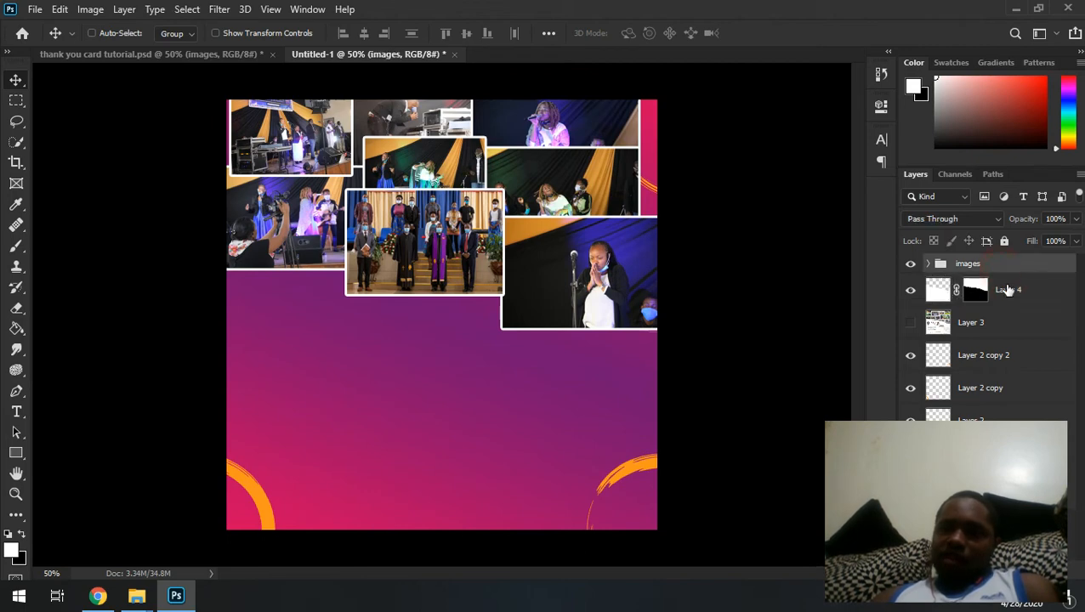
click(932, 265)
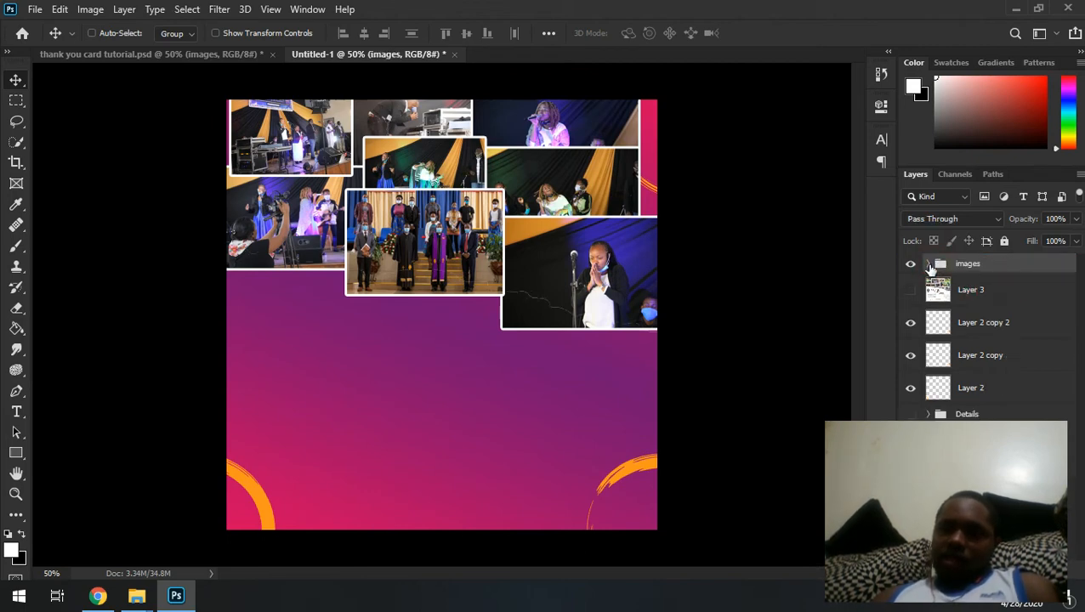
click(1014, 304)
key(Delete)
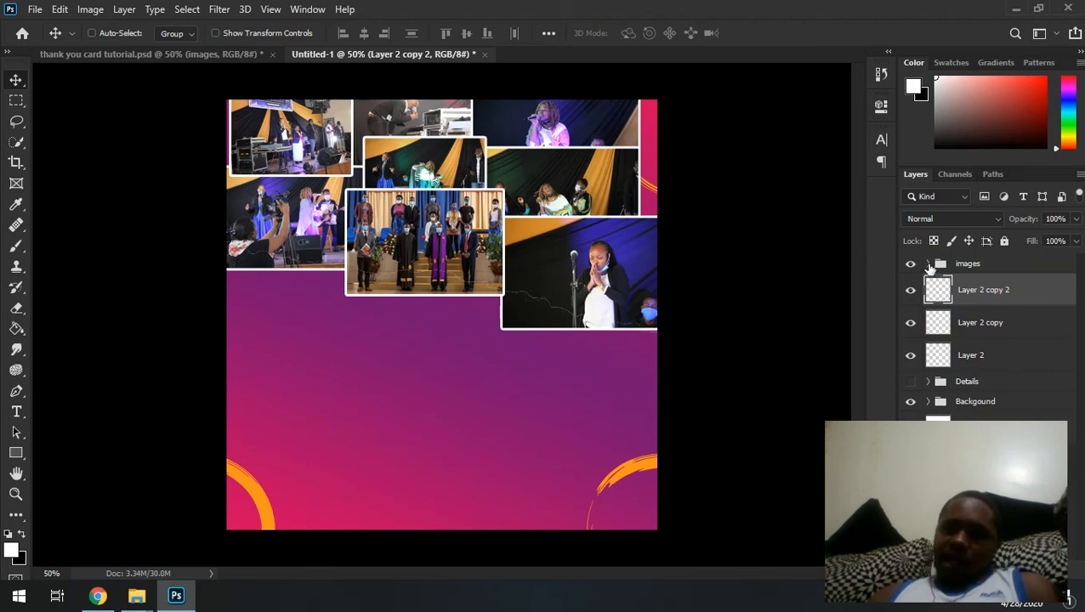
Rename the masked Layer 4 inside the images group as "clip maki"
click(931, 266)
double_click(1028, 297)
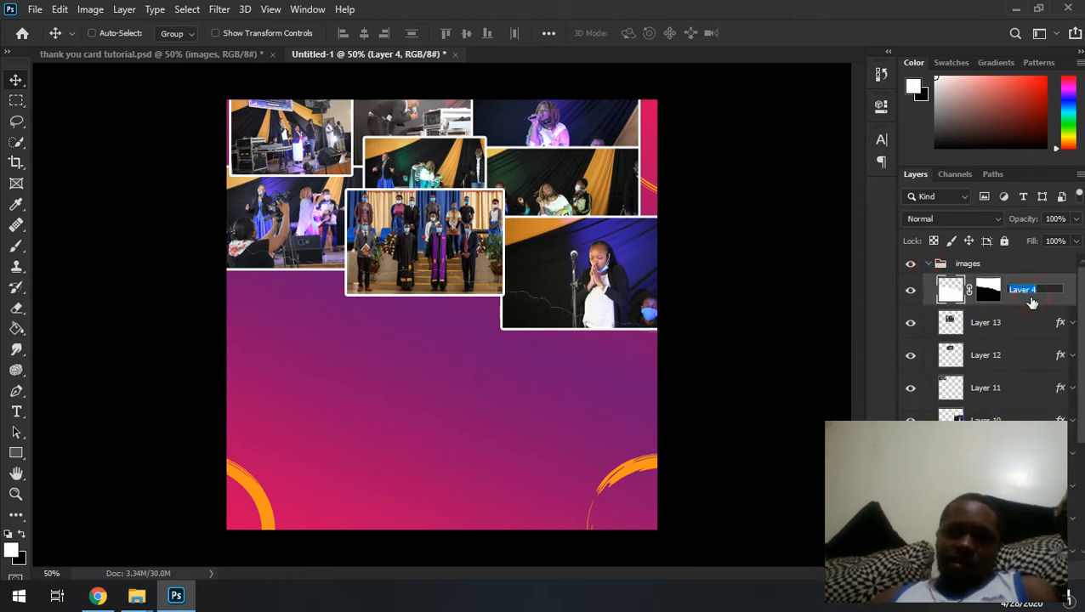
text(clipmask)
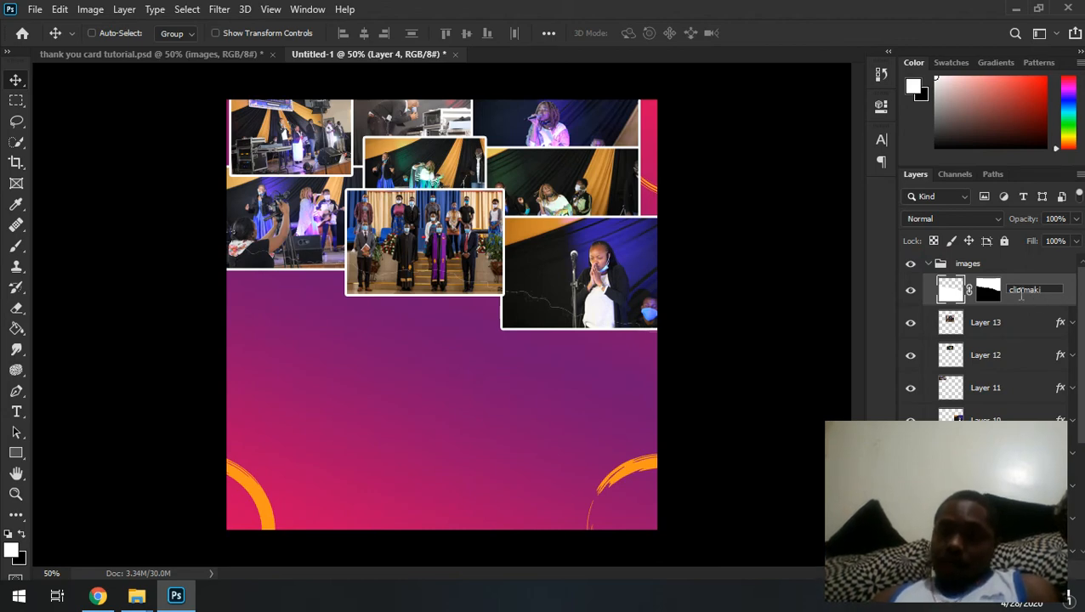
click(1009, 322)
click(1020, 298)
Select all photo layers from Layer 13 to Layer 6 and stack them above clip maki in the images group
click(1012, 323)
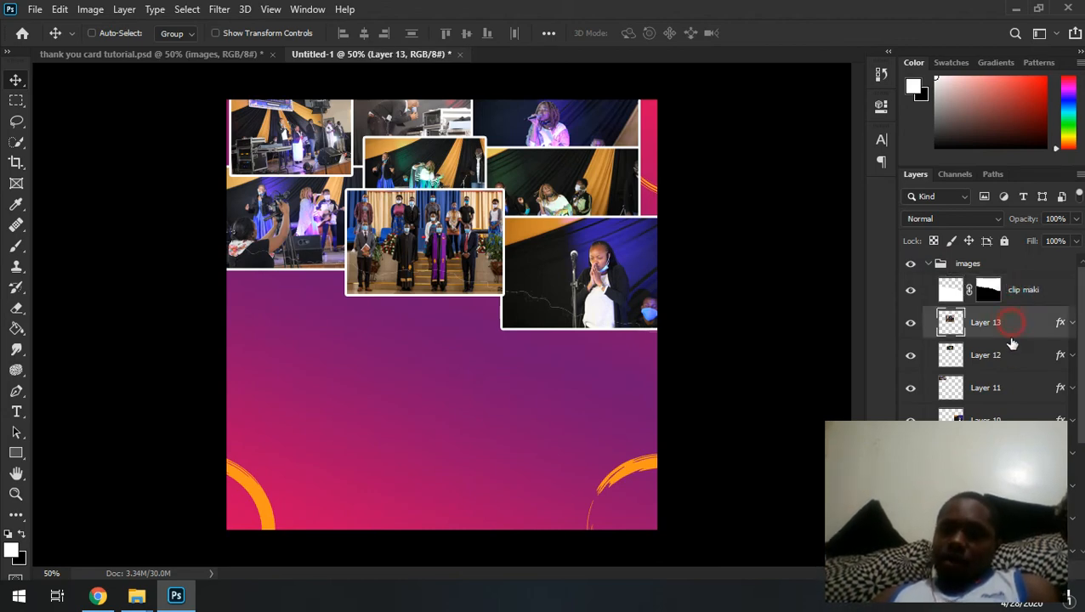
shift+click(1006, 359)
shift+click(999, 387)
shift+click(1009, 417)
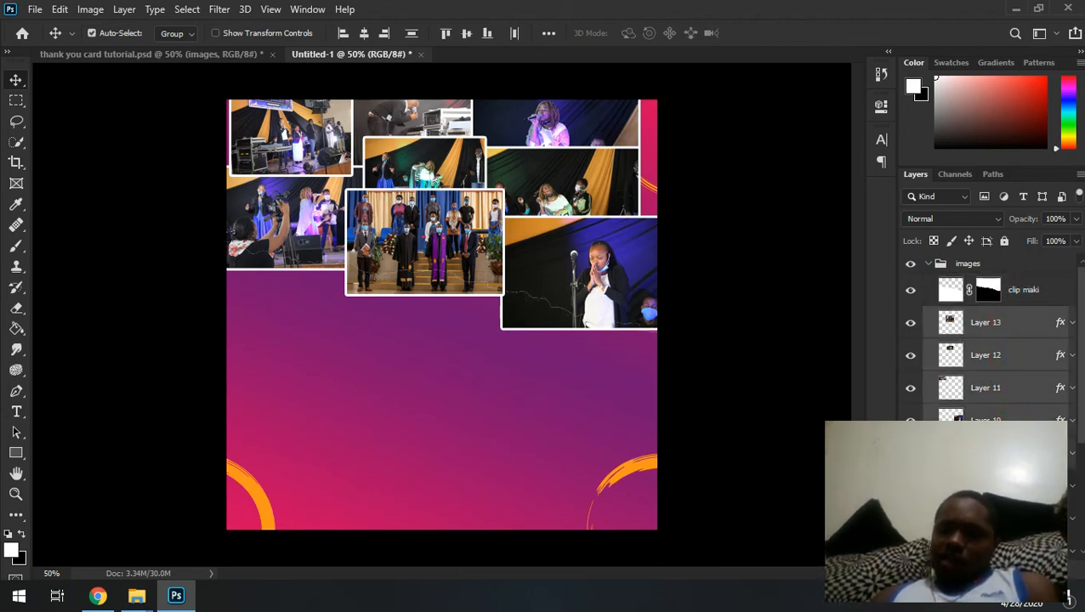
drag(1082, 355, 1029, 278)
shift+click(984, 373)
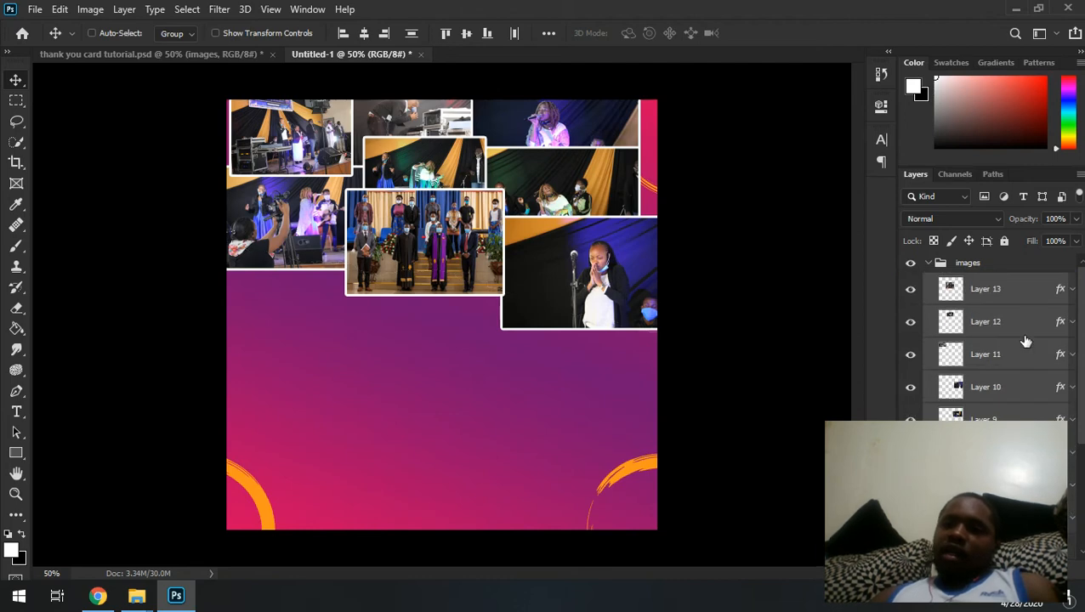
Clip the selected photo layers to clip maki with a clipping mask, and select the clip maki layer
right_click(1025, 296)
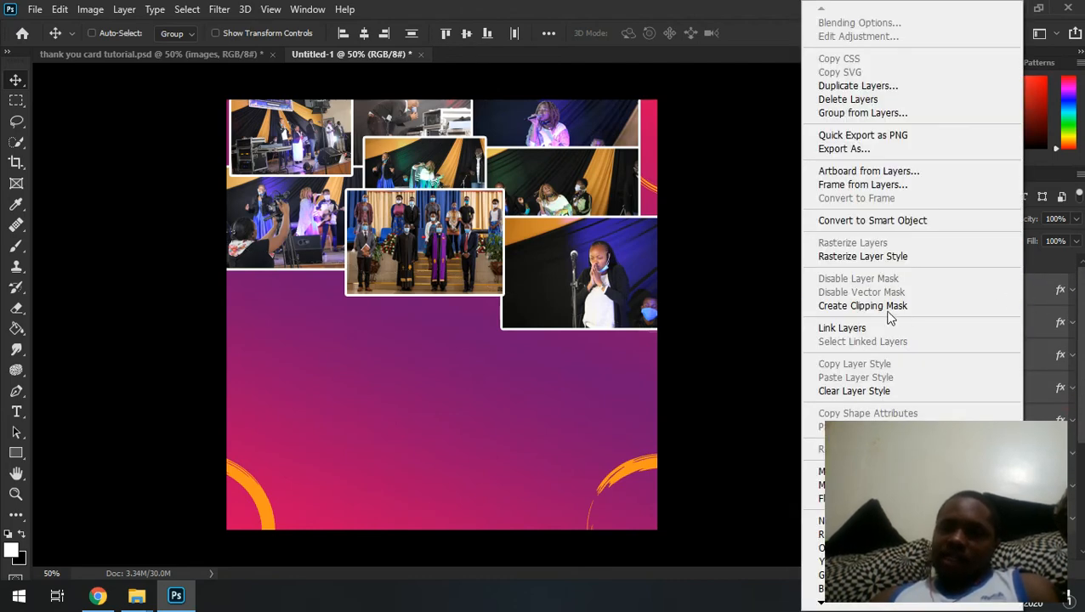
click(880, 308)
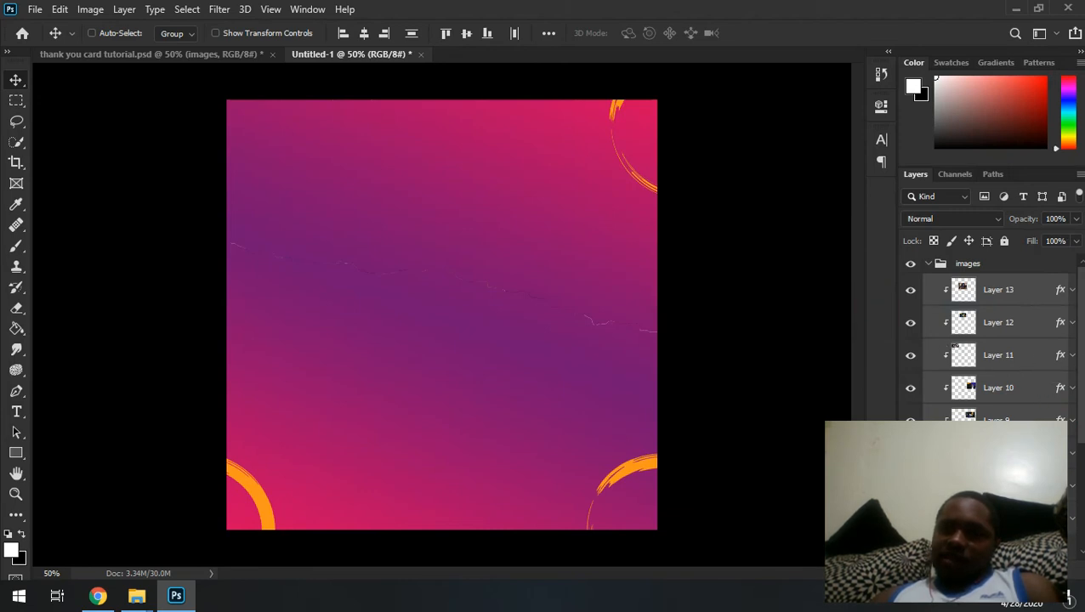
scroll(1081, 422, down, 3)
click(1008, 452)
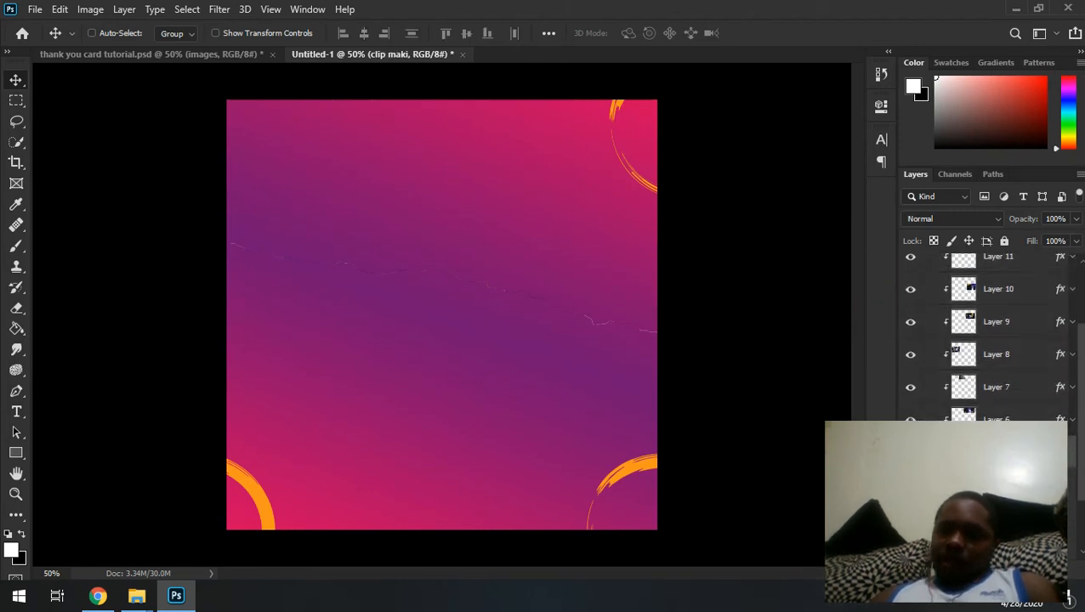
scroll(991, 340, up, 3)
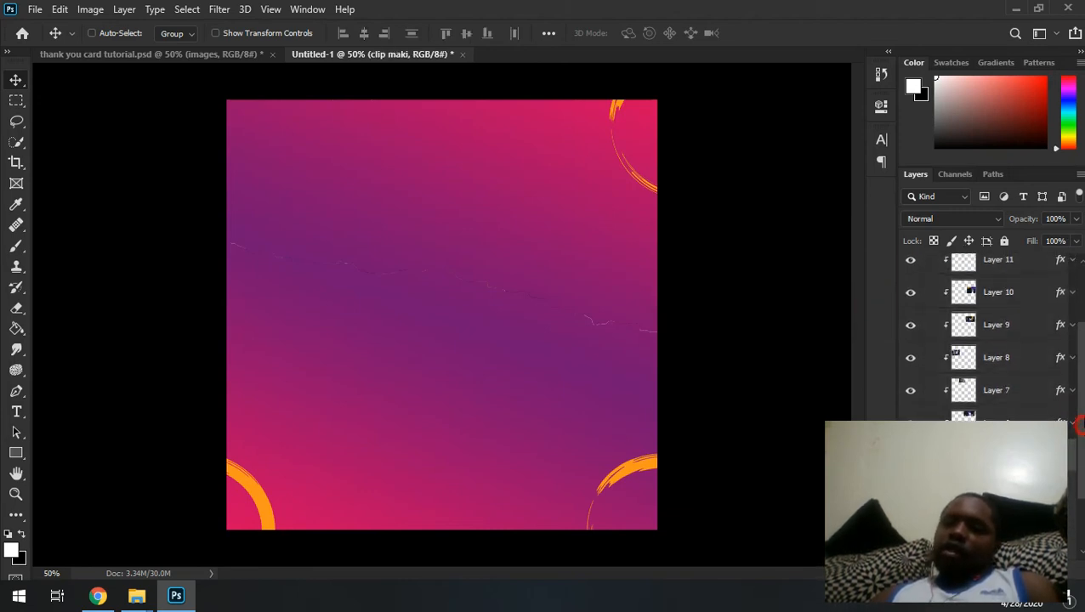
scroll(1082, 425, down, 3)
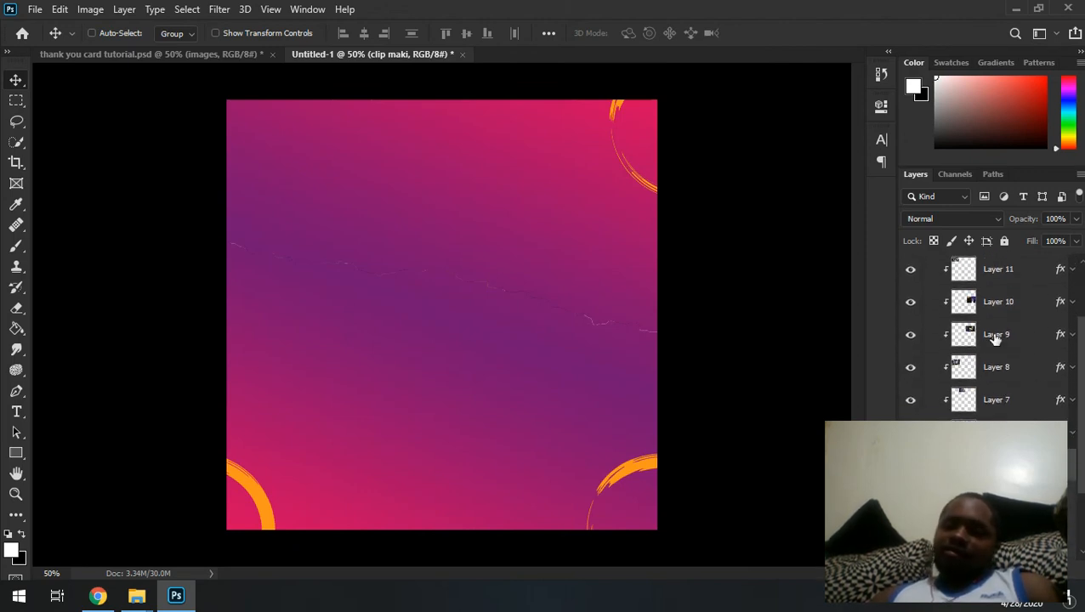
scroll(1080, 340, up, 3)
Select the clipped photo layers starting from Layer 13 and move them slightly down and to the right
ctrl+click(1012, 289)
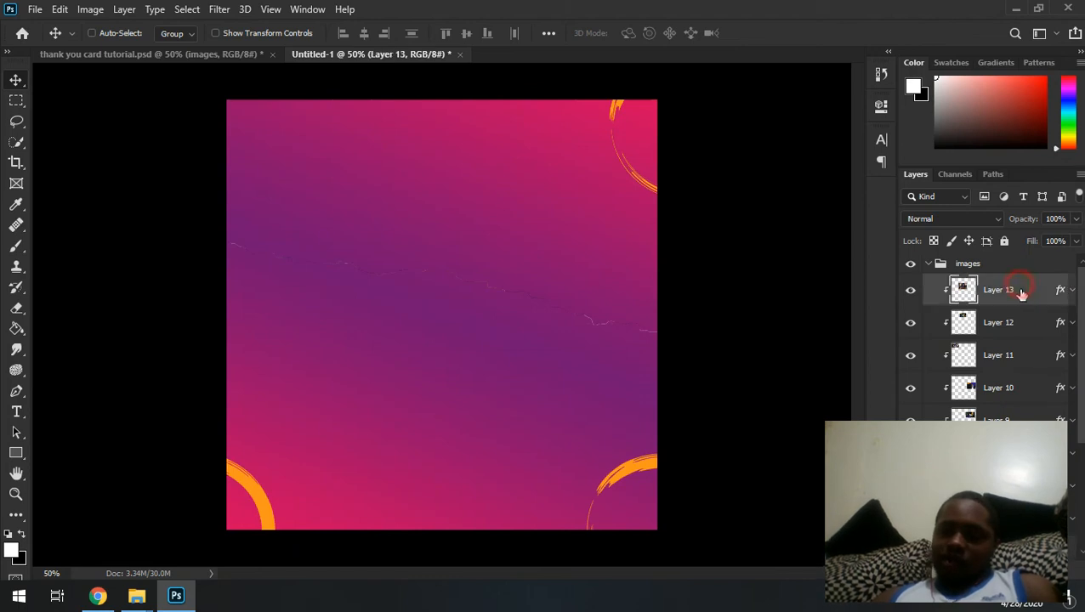
ctrl+click(1016, 327)
ctrl+click(1017, 356)
ctrl+click(1020, 388)
ctrl+click(1019, 418)
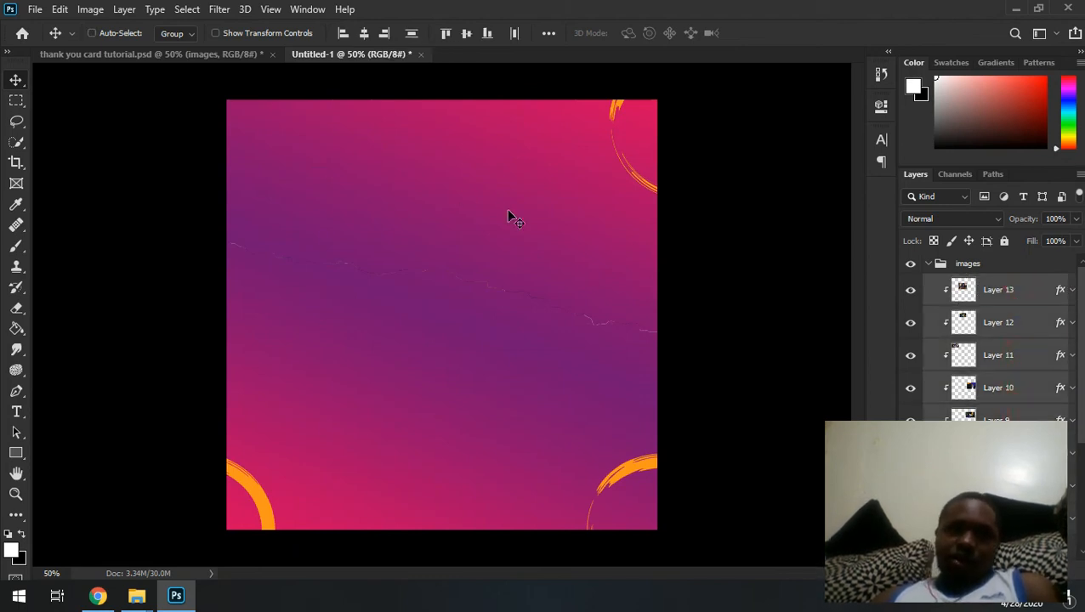
drag(509, 215, 521, 241)
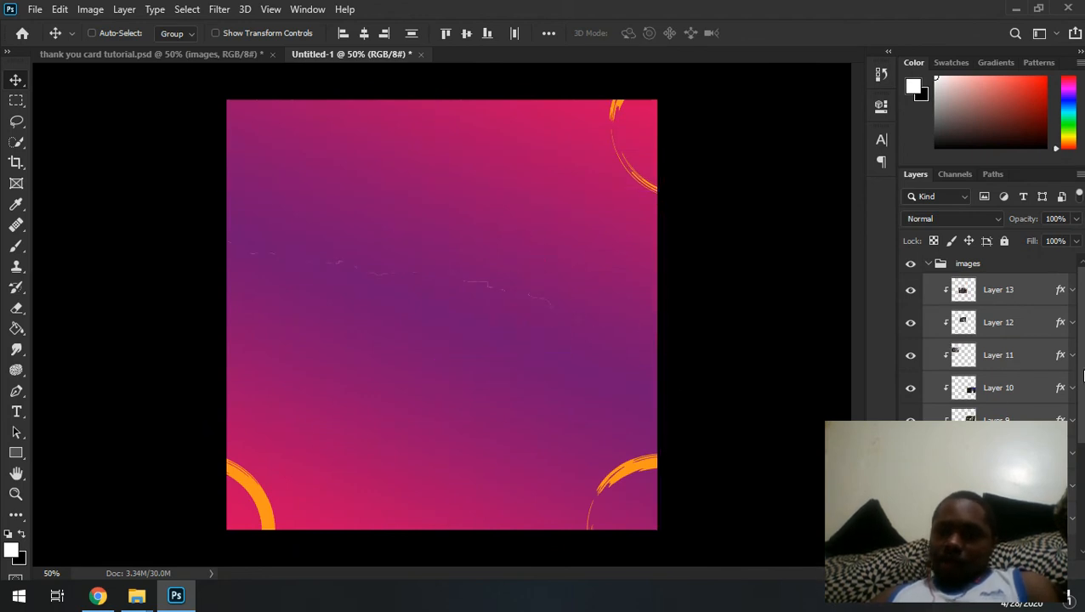
Move the selected clipped photo layers up on the canvas
mouse_move(1084, 376)
mouse_down()
mouse_move(1083, 429)
mouse_move(1083, 390)
mouse_up()
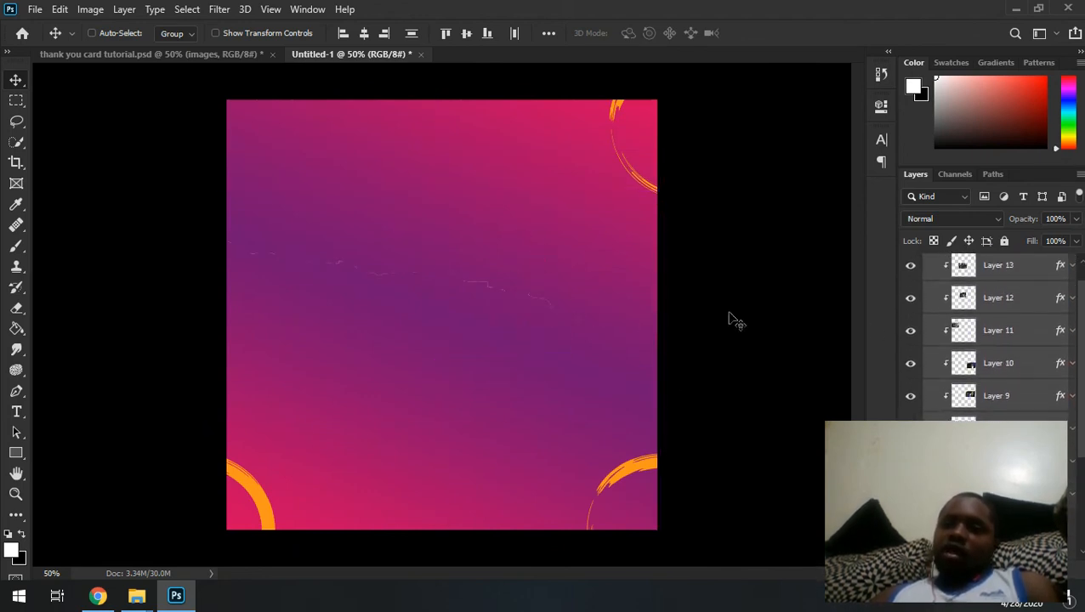
drag(625, 301, 628, 237)
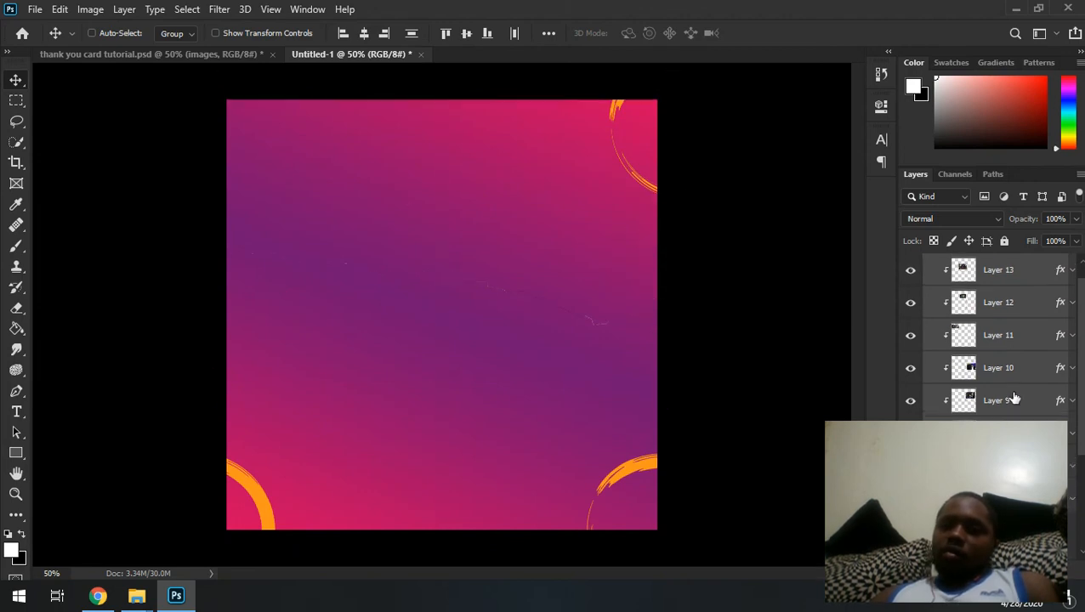
scroll(1079, 367, down, 3)
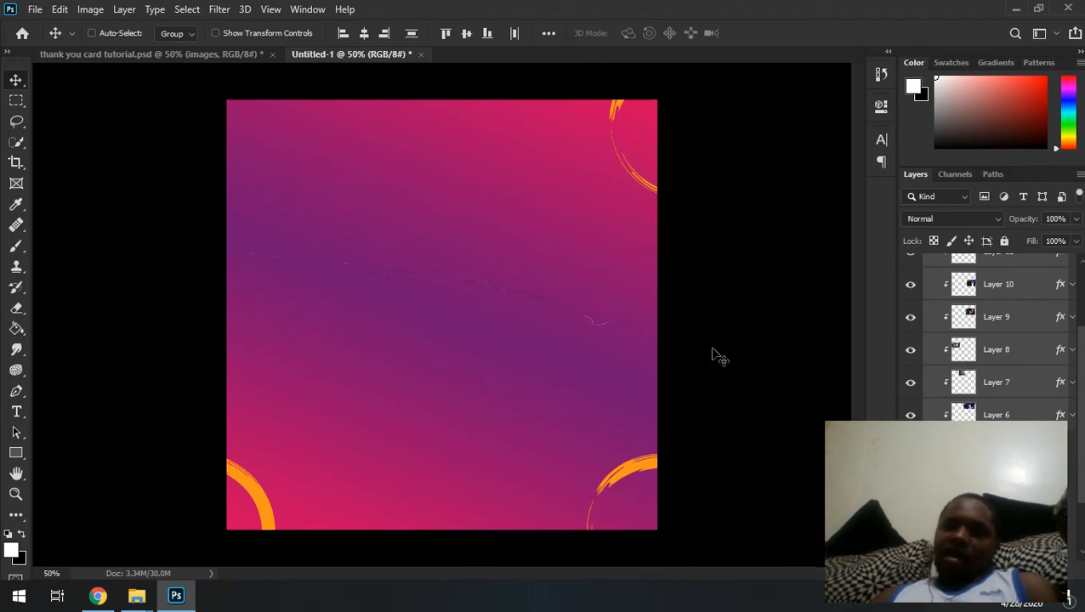
Fill the clip maki layer with white using the Paint Bucket, undoing the first fill and filling it again
click(16, 330)
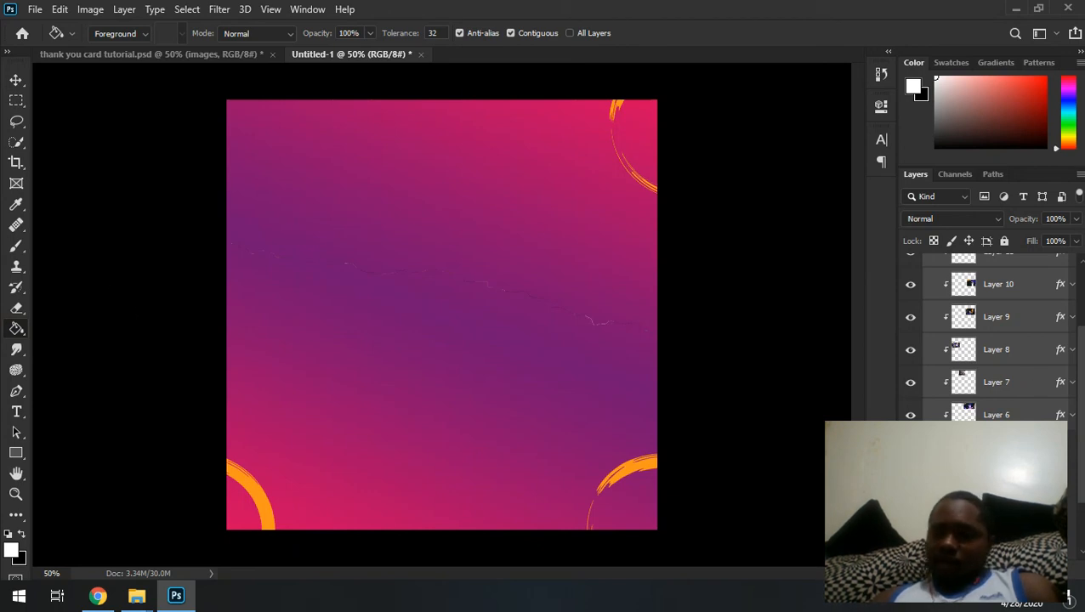
click(1000, 448)
click(551, 183)
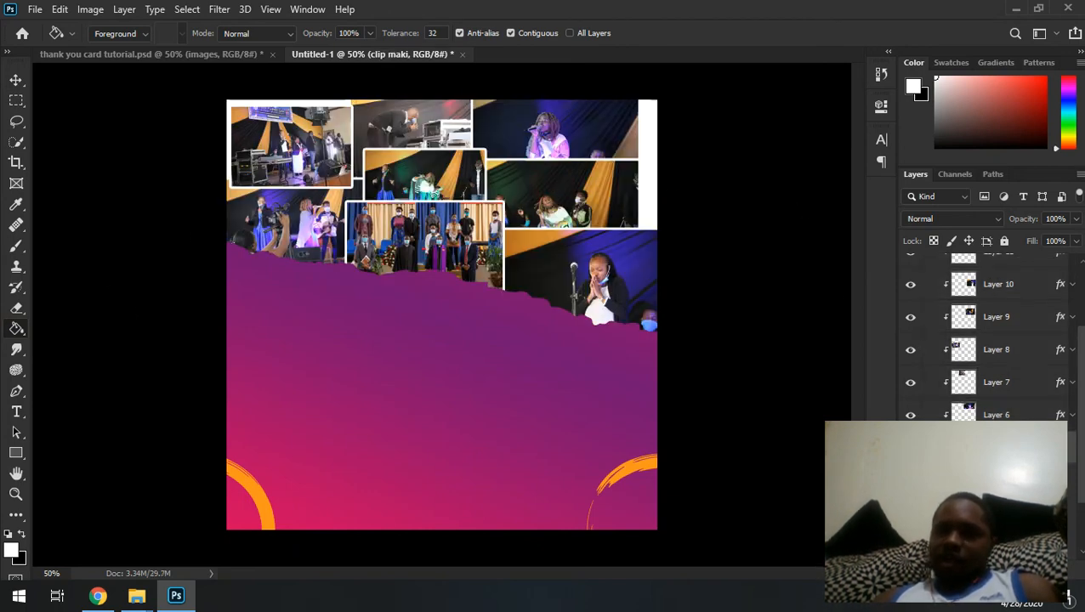
key(ctrl+z)
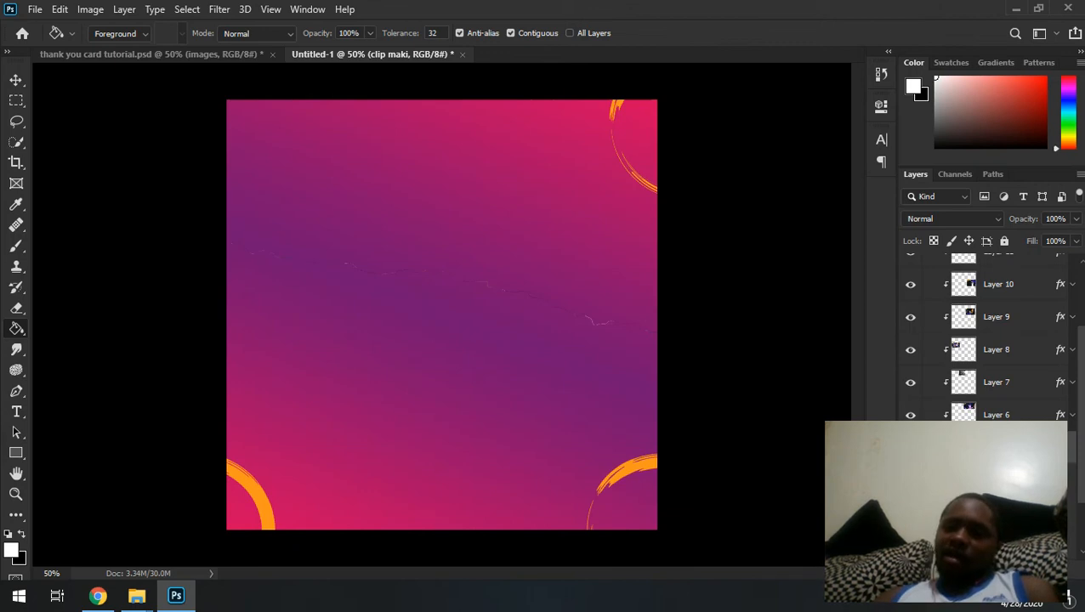
click(470, 169)
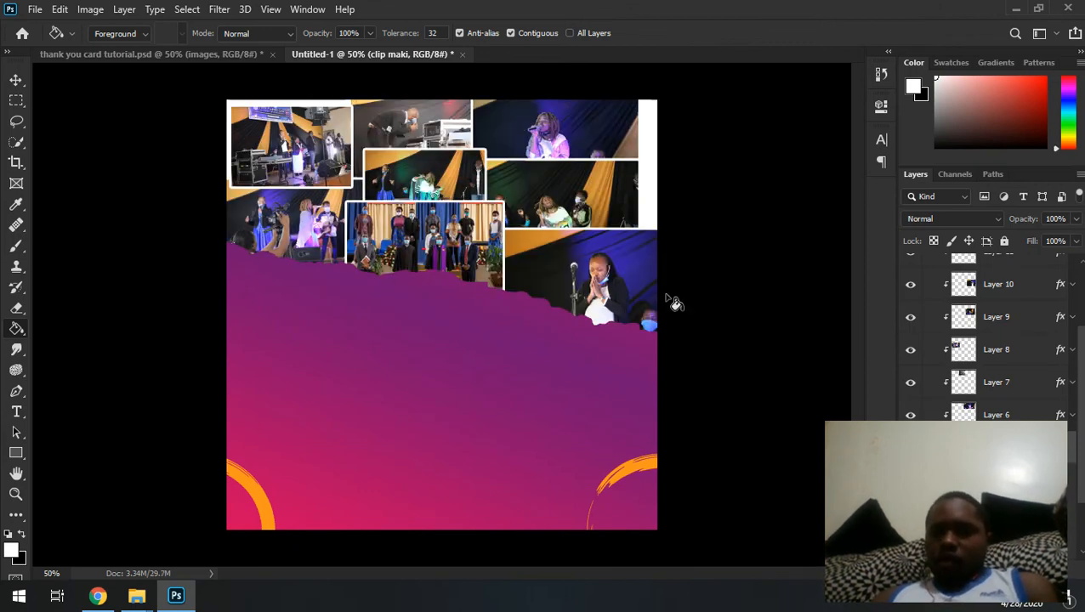
Select all the clipped photo layers starting from Layer 13 and move them slightly up and to the right
scroll(991, 340, up, 5)
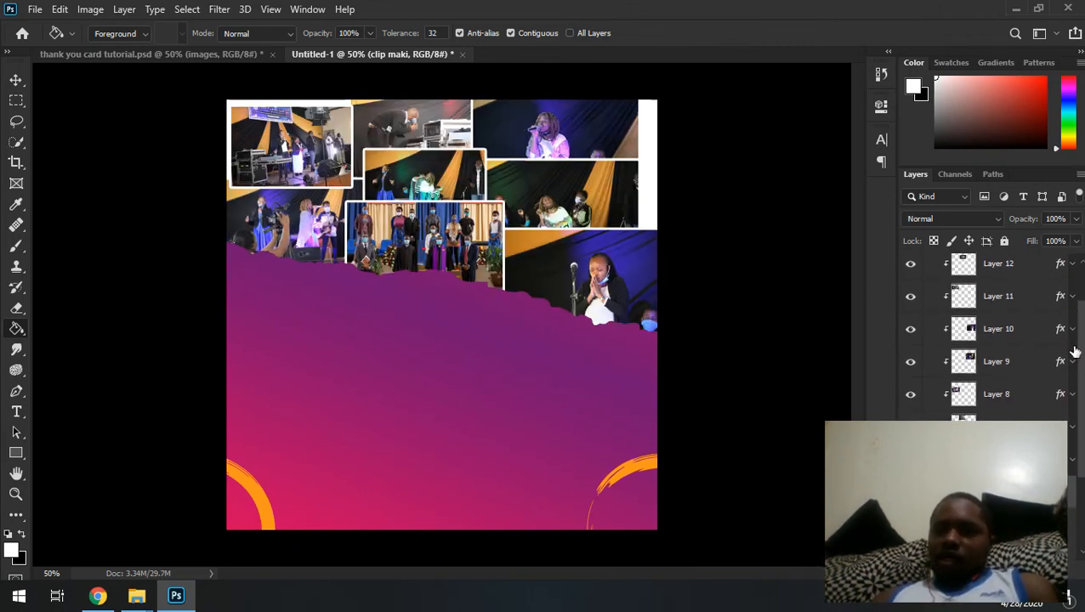
click(1030, 288)
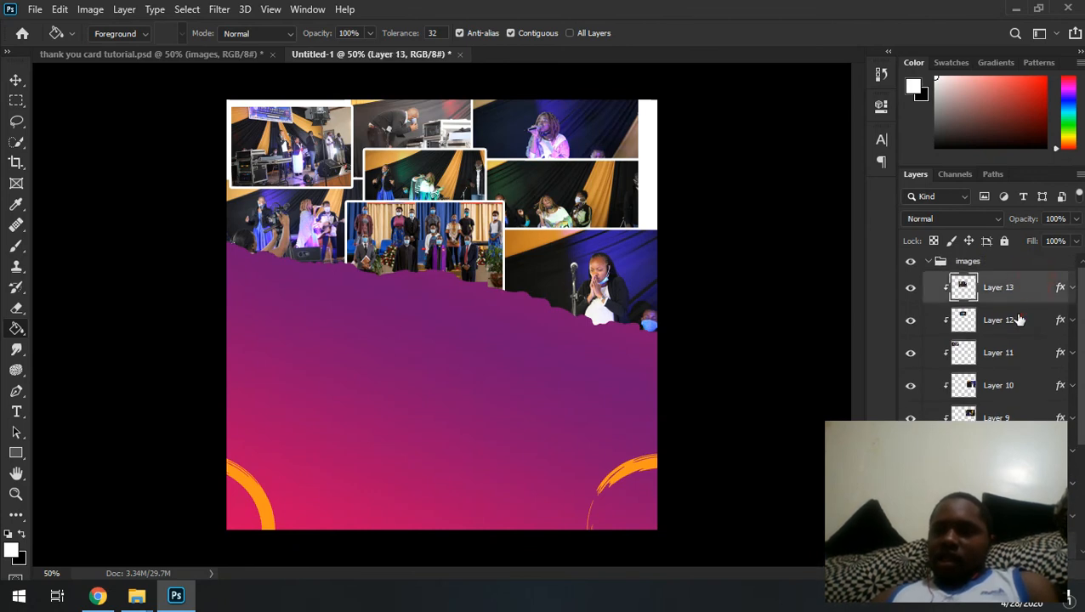
shift+click(1017, 319)
shift+click(1020, 353)
shift+click(1023, 387)
shift+click(1017, 417)
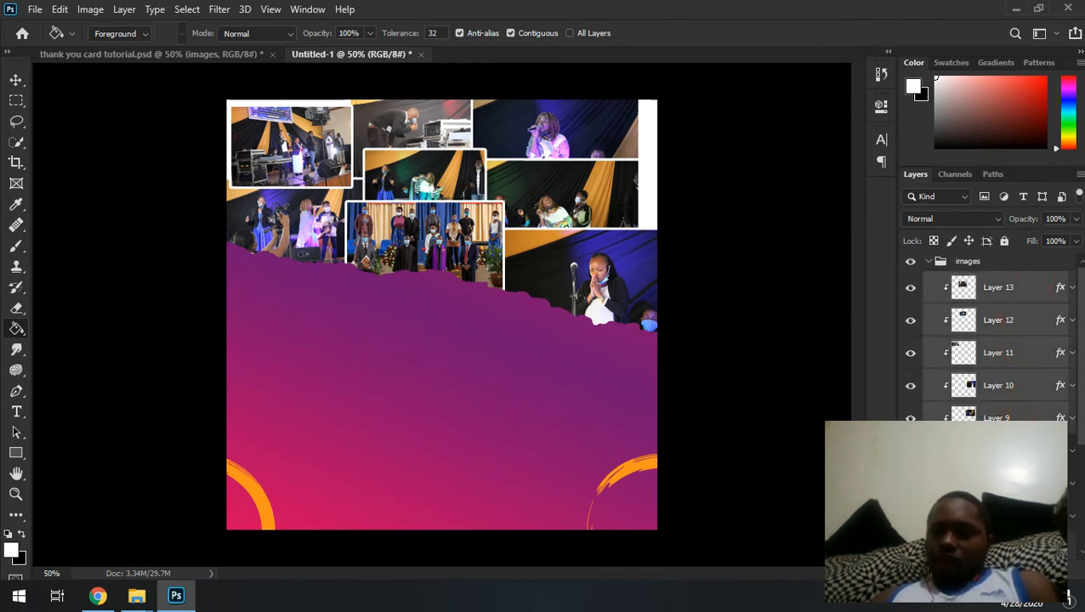
scroll(991, 357, down, 2)
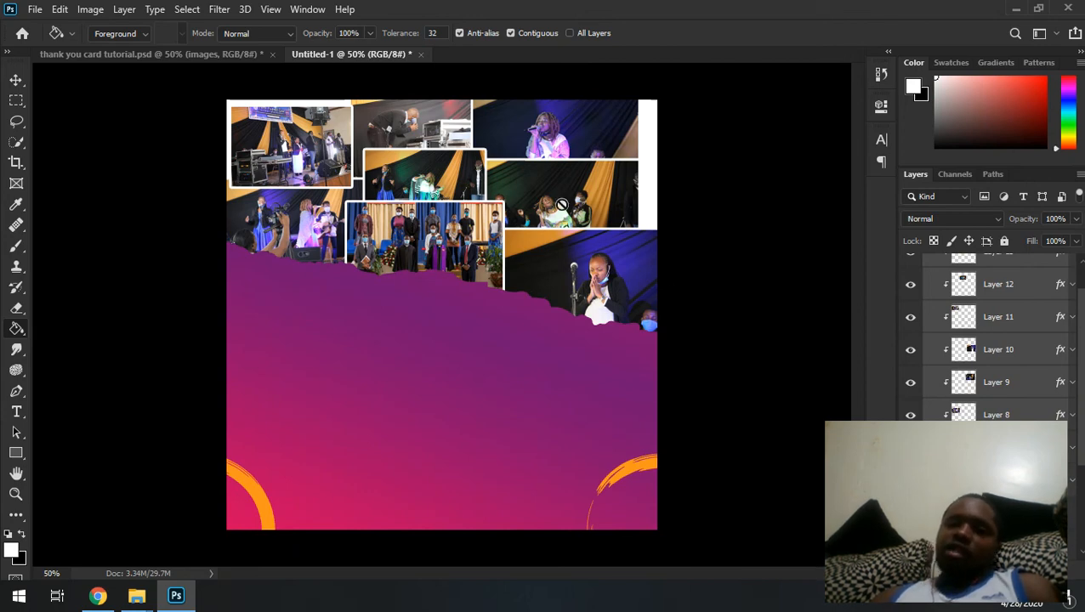
click(16, 80)
click(387, 128)
drag(407, 182, 393, 128)
Scale the selected photo layers to 105%, position them at X 560.12 px and Y 249 px, and collapse the images group
key(ctrl+t)
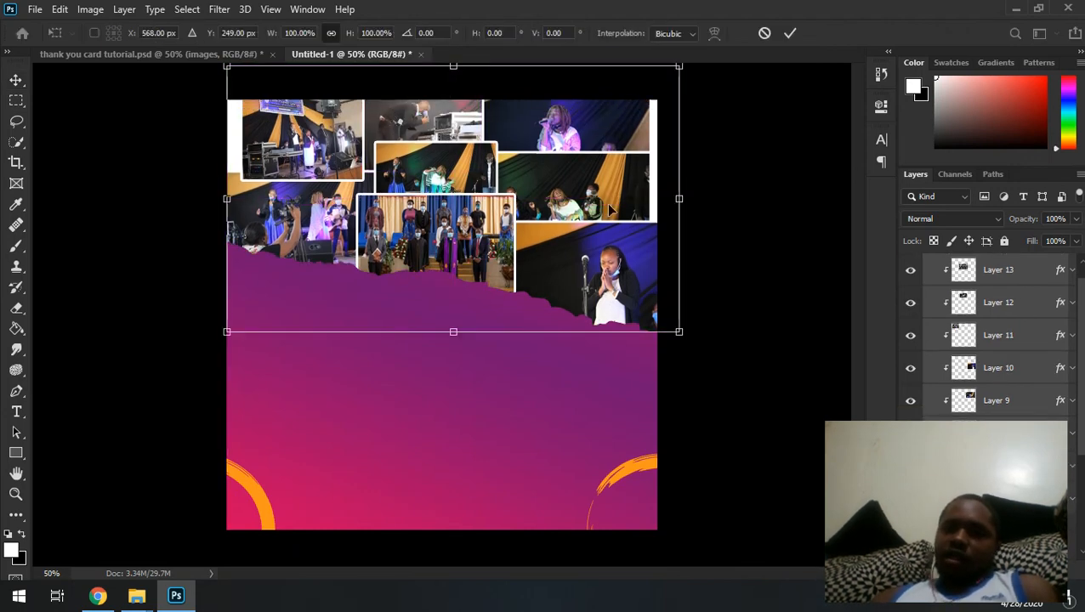
drag(679, 332, 691, 337)
drag(663, 294, 649, 278)
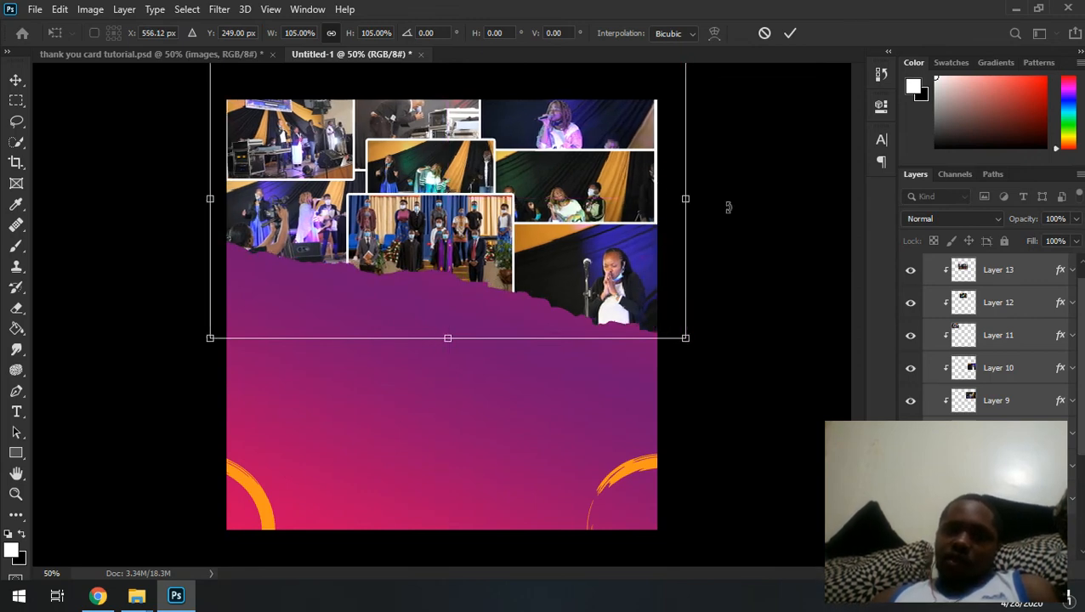
key(Right)
key(Right)
key(Right)
key(Right)
key(Right)
key(Right)
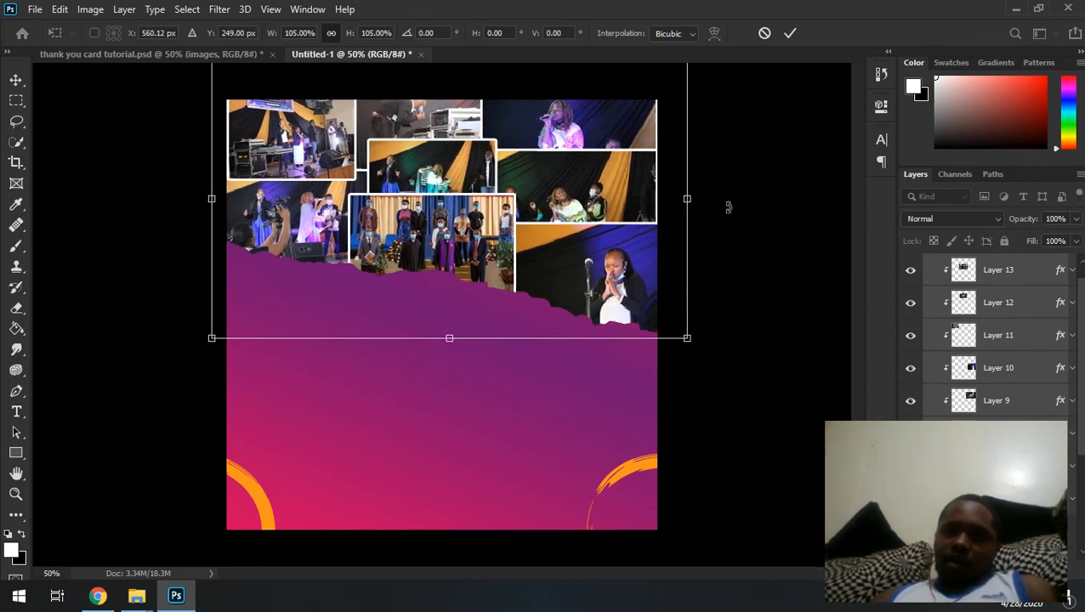
key(Return)
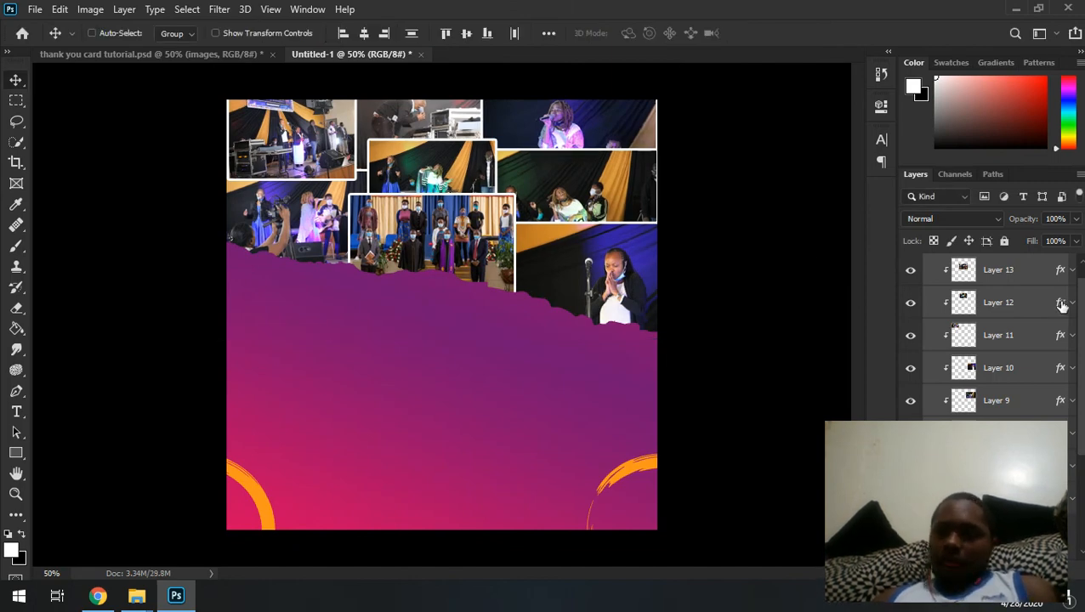
scroll(1082, 321, up, 2)
click(927, 264)
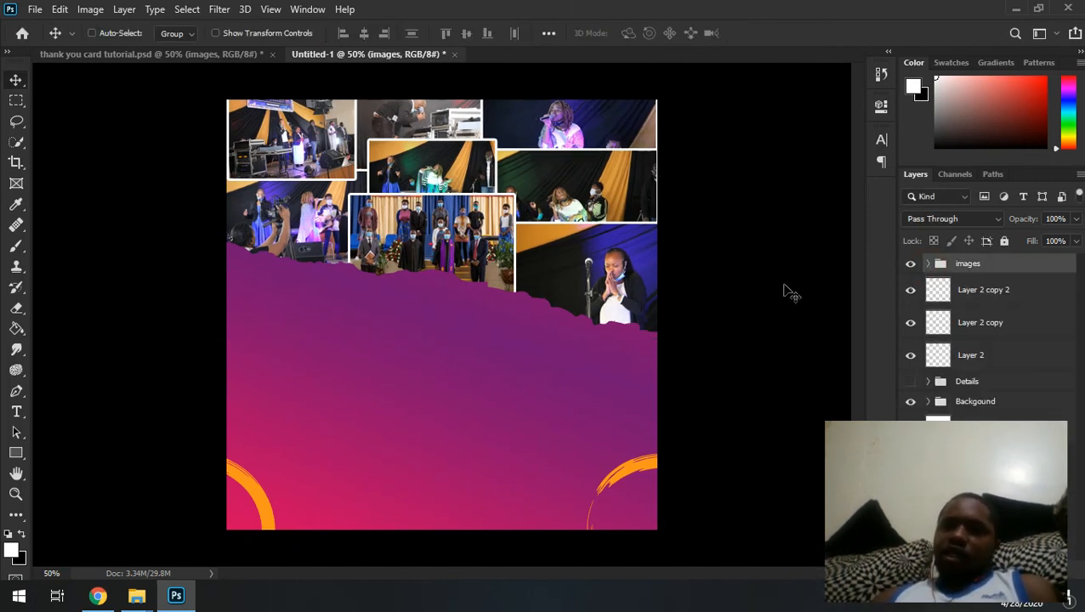
In thank you card tutorial.psd, collapse Group 3, hide Layer 3 and keep Group 3 shown to view the finished reference card
click(229, 56)
click(941, 280)
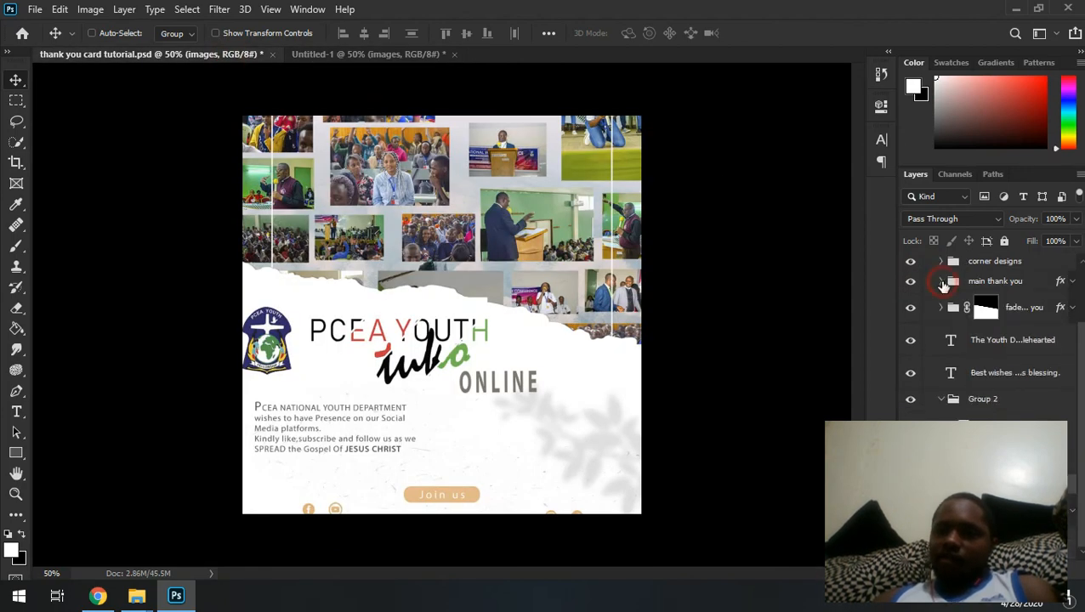
click(1070, 372)
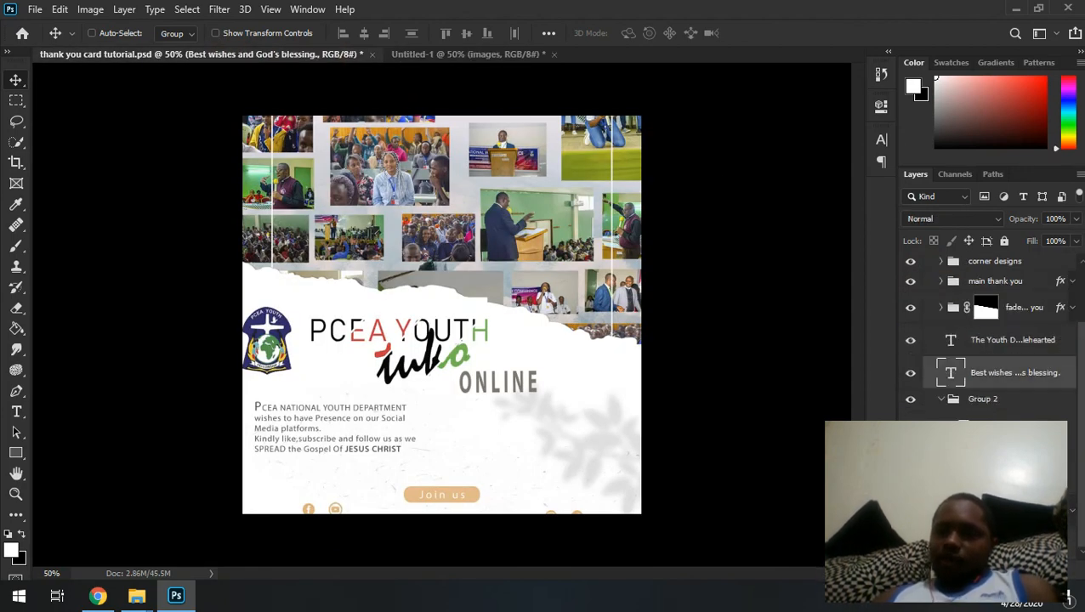
scroll(1076, 380, up, 3)
click(927, 317)
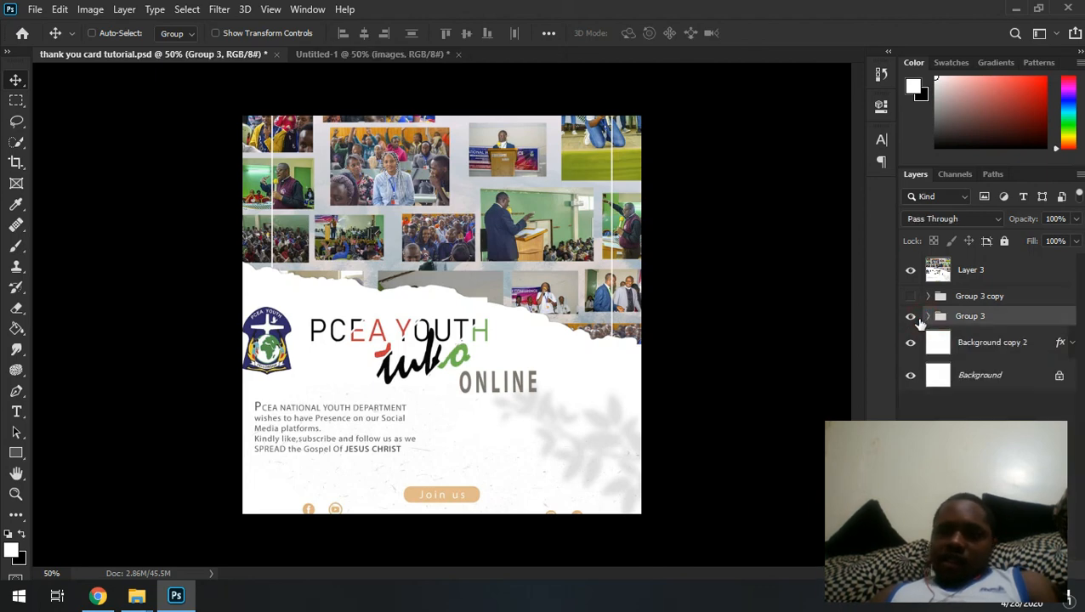
click(910, 317)
click(909, 270)
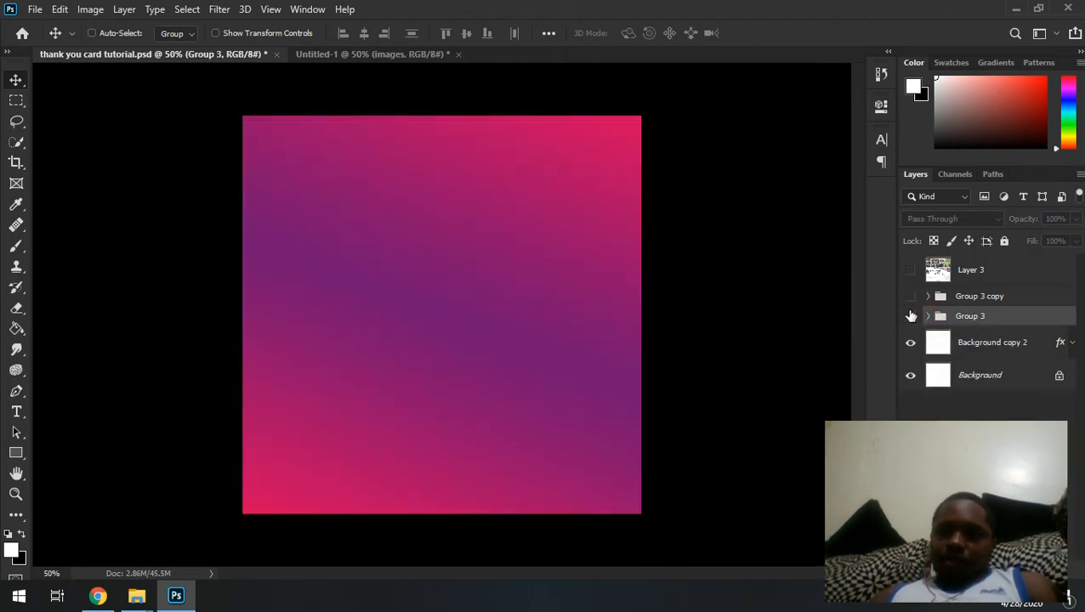
click(910, 297)
click(910, 297)
click(910, 316)
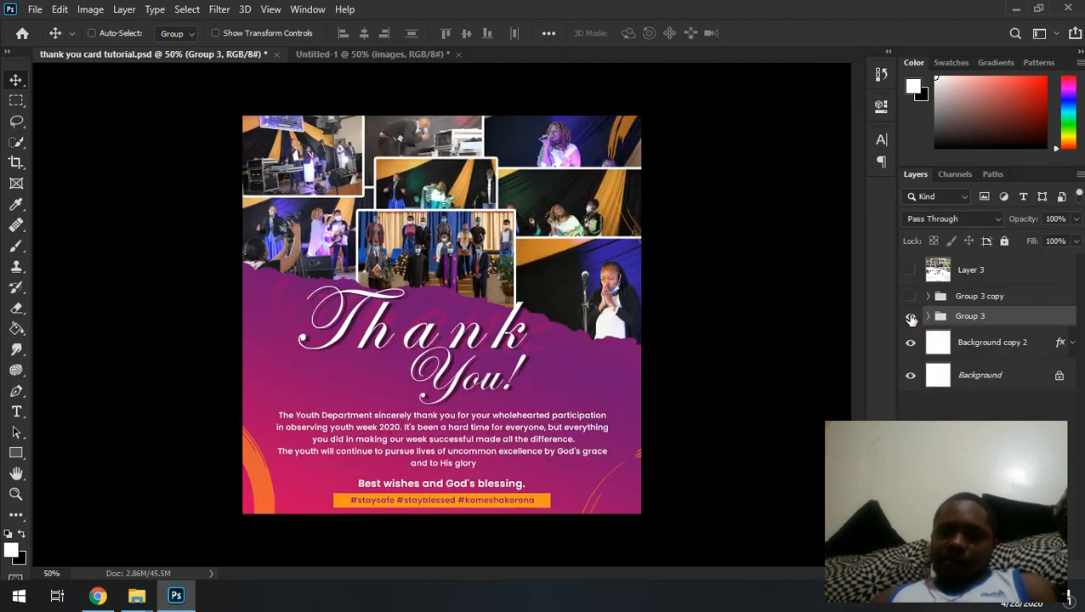
Return to the Untitled-1 document, then show and expand the Details group
click(403, 52)
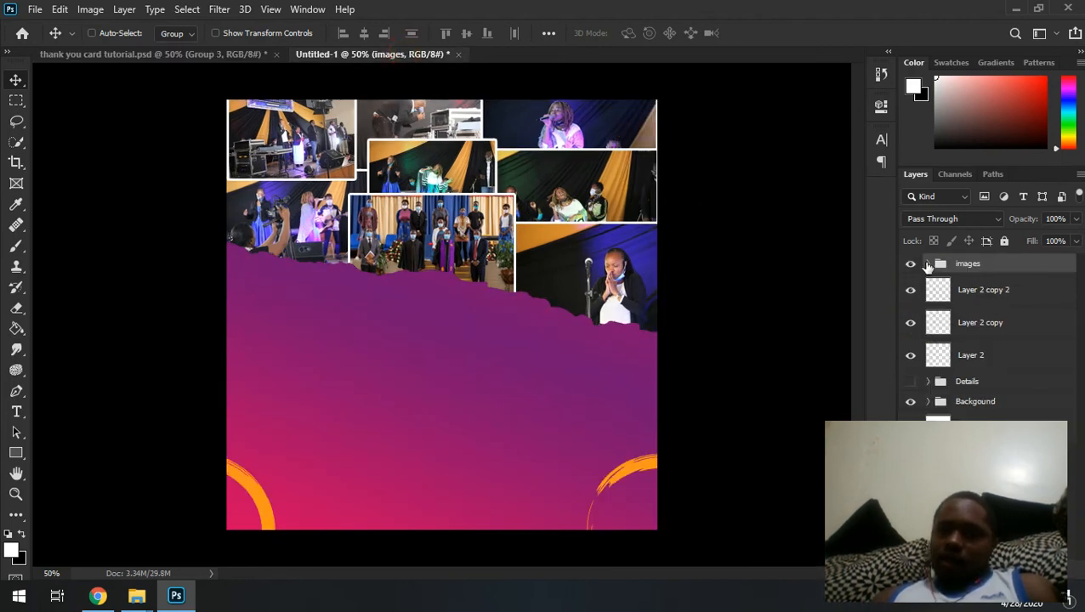
click(911, 382)
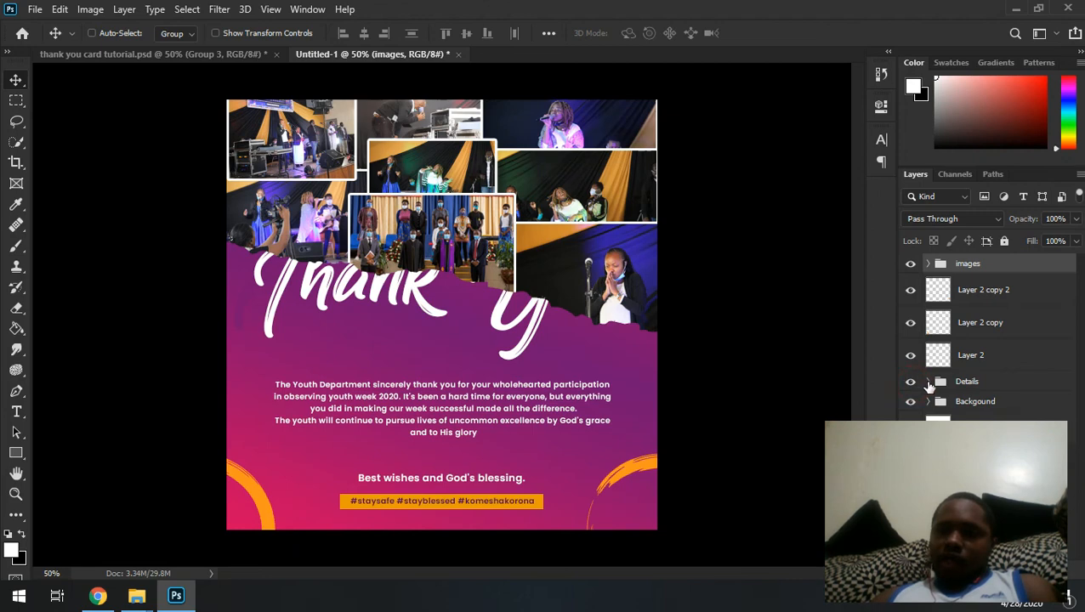
click(928, 382)
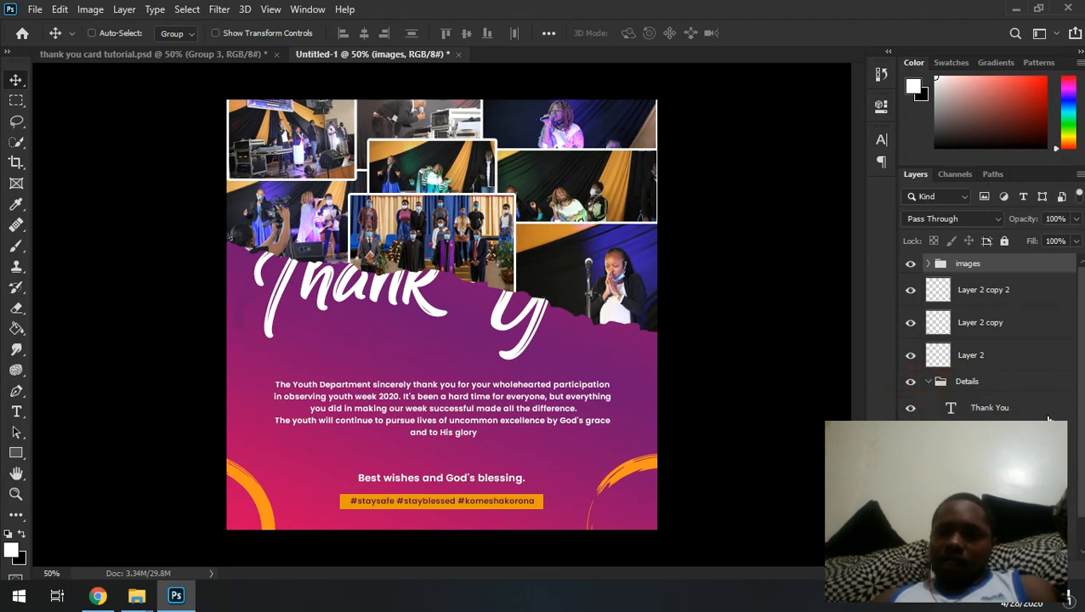
drag(1081, 359, 1083, 424)
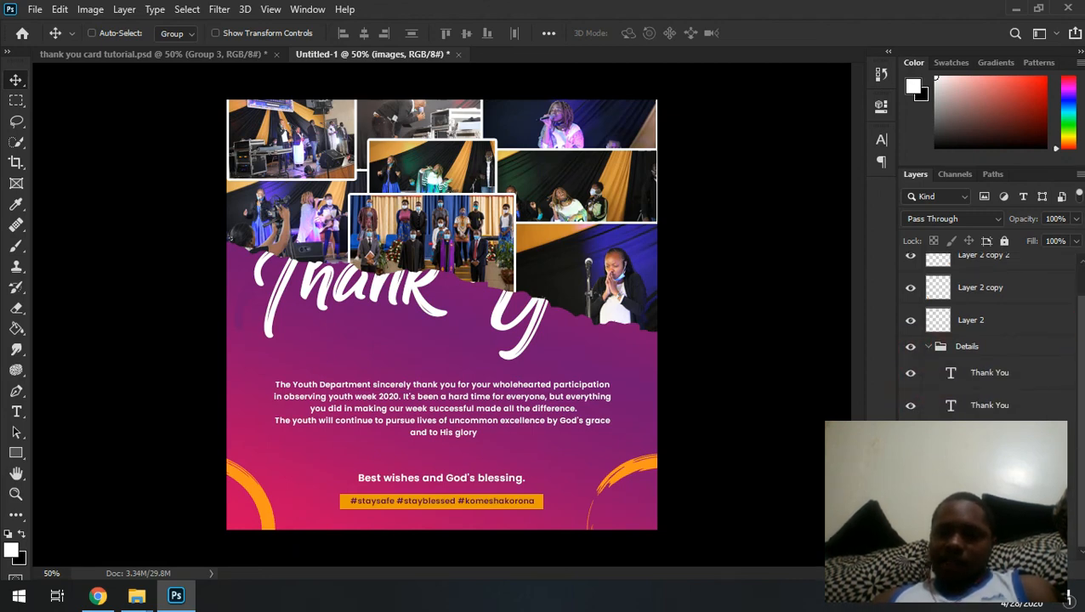
Select the hashtag banner together with the "Best wishes and God's blessing." text and nudge them down toward the card's bottom edge
click(978, 498)
ctrl+click(978, 470)
key(ctrl+Down)
key(ctrl+Down)
key(ctrl+Down)
key(ctrl+Down)
key(ctrl+Down)
key(ctrl+Down)
key(ctrl+Down)
key(ctrl+Down)
key(ctrl+Down)
key(ctrl+Down)
key(ctrl+Down)
key(ctrl+Down)
key(ctrl+Down)
key(ctrl+Down)
key(ctrl+Down)
key(ctrl+Down)
key(ctrl+Down)
key(ctrl+Down)
key(ctrl+Down)
key(ctrl+Down)
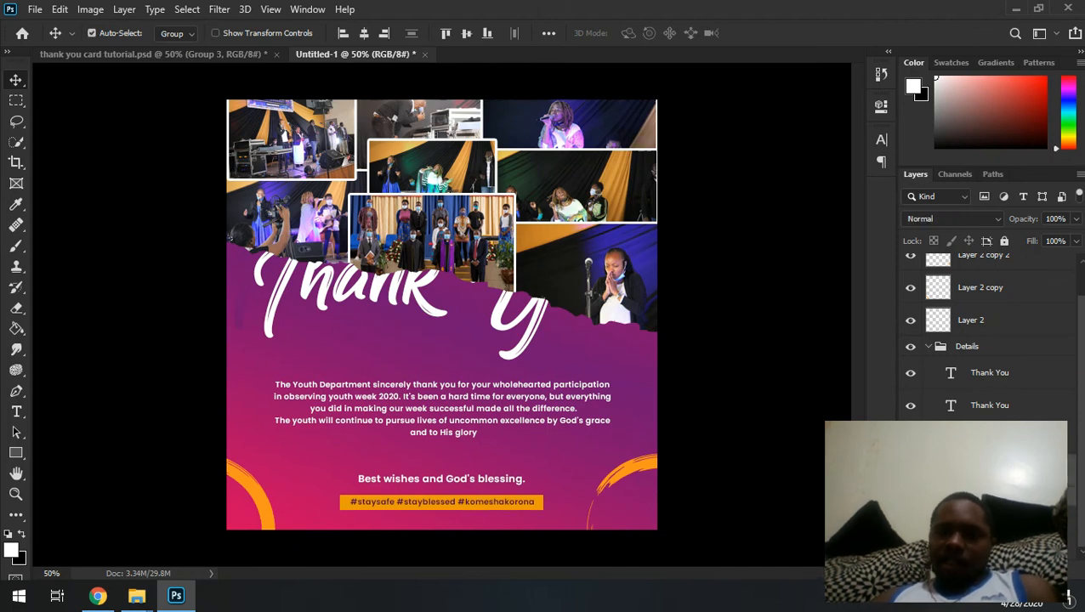
Nudge only the "Best wishes and God's blessing." text down, closer to the hashtag banner
click(978, 471)
key(Down)
key(Down)
key(Down)
key(Down)
key(Down)
key(Down)
key(Down)
key(Down)
key(Down)
key(Down)
key(Down)
key(Down)
key(Down)
key(Down)
key(Down)
key(Down)
key(Down)
key(Down)
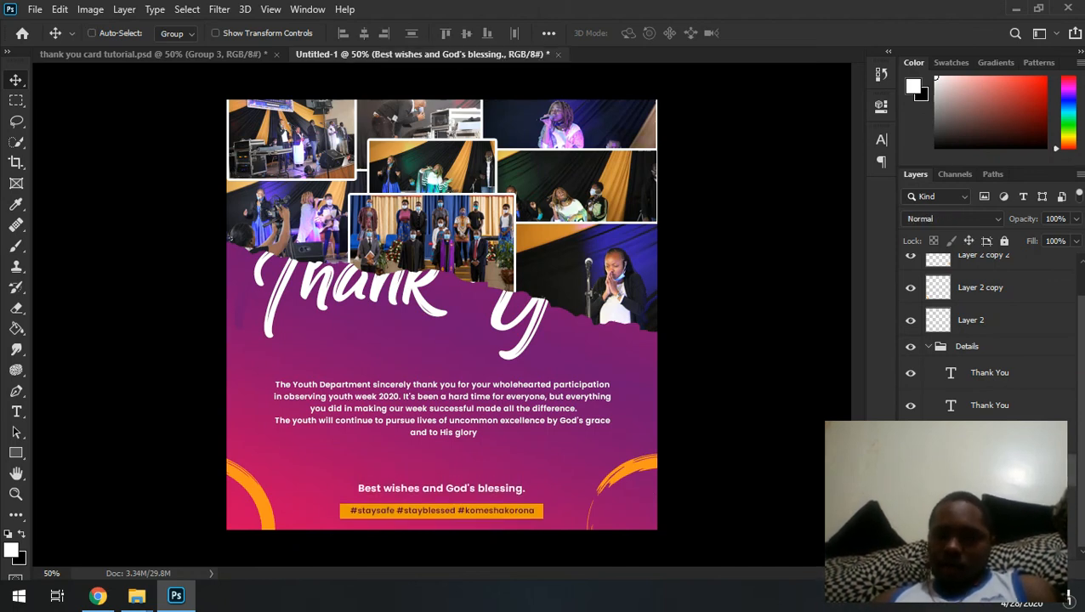
Move the Youth Department message paragraph down to just above the "Best wishes and God's blessing." line
click(978, 438)
key(Down)
key(Down)
key(Down)
key(Down)
key(Down)
key(Down)
key(Down)
key(Down)
key(Down)
key(Down)
key(Down)
key(Down)
key(Down)
key(Down)
key(Down)
key(Down)
key(Down)
key(Down)
key(Down)
key(Down)
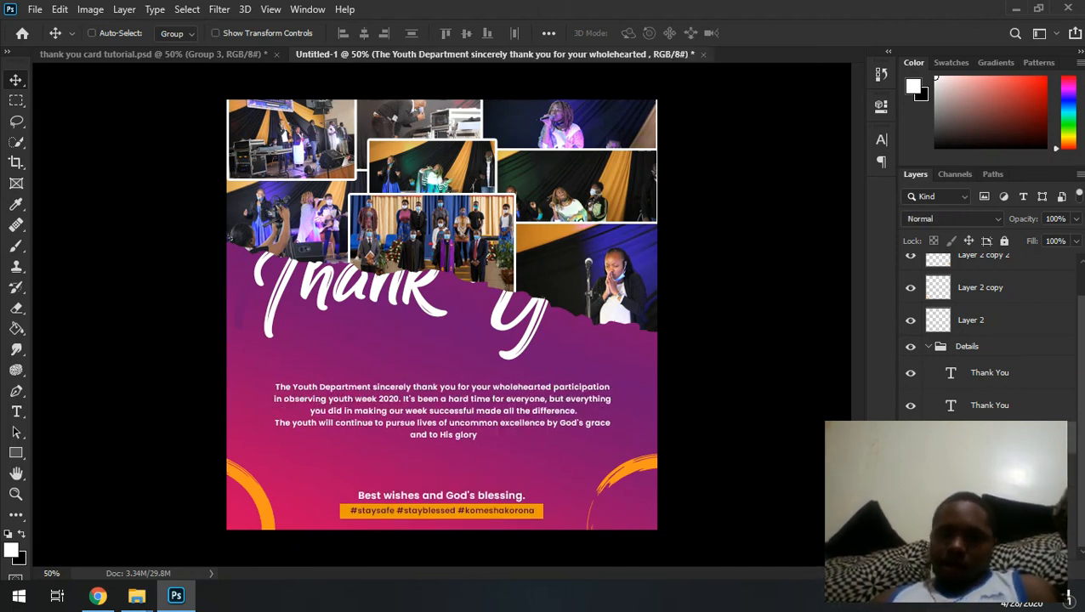
key(Down)
key(Down)
key(Down)
key(Down)
key(Down)
key(Down)
key(Down)
key(Down)
key(Down)
key(Down)
key(Down)
key(Down)
key(Down)
key(Down)
key(Down)
key(Down)
key(Down)
key(Down)
key(Down)
key(Down)
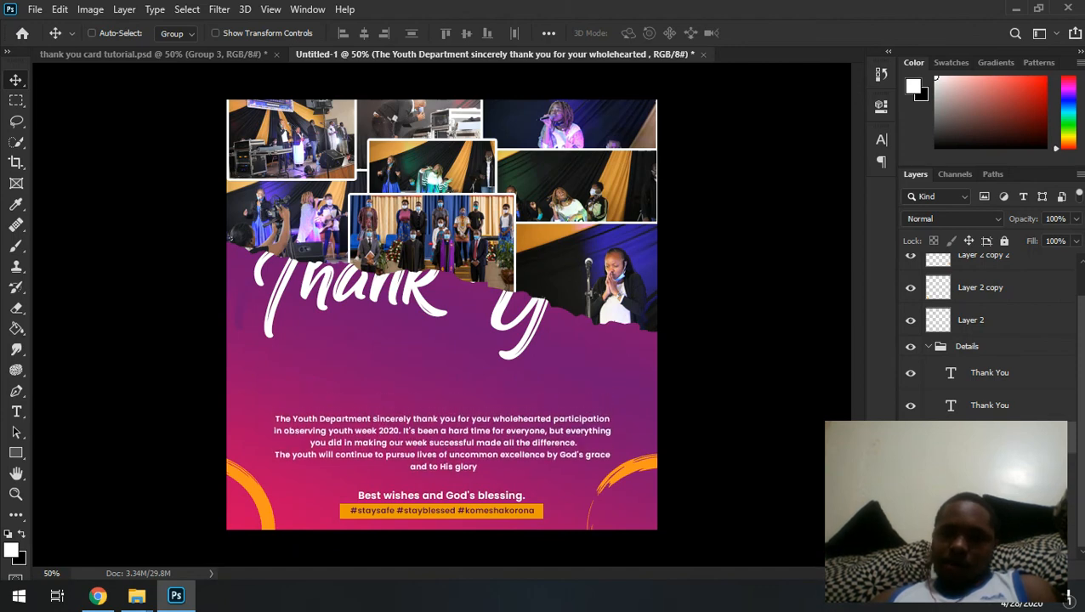
Scale both Thank You text layers to 69.41% and move them down to Y 623.51 px, between the photos and the message
click(1006, 402)
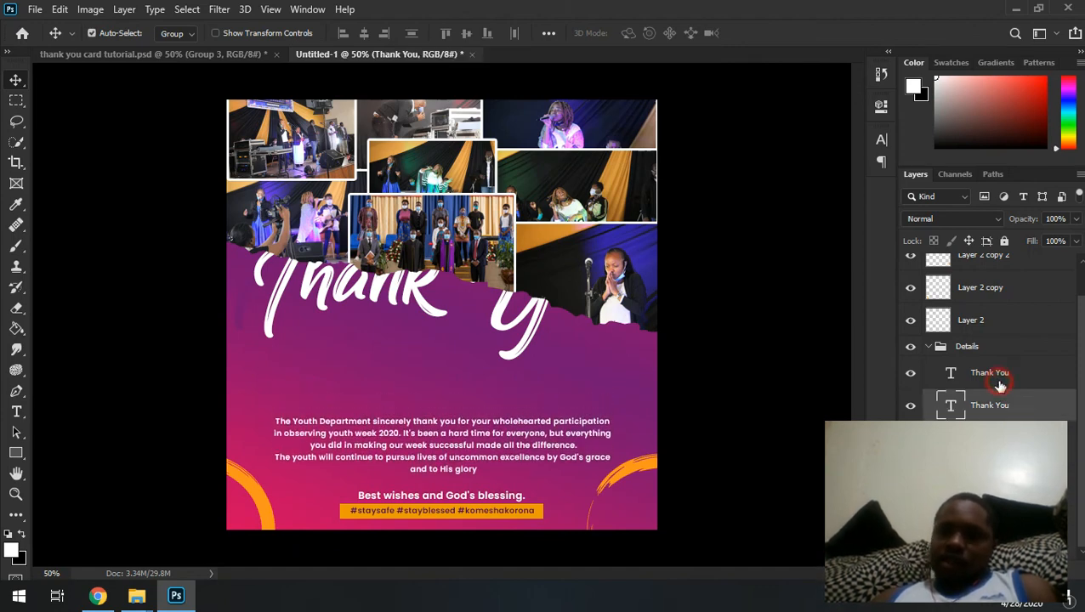
shift+click(996, 379)
key(ctrl+t)
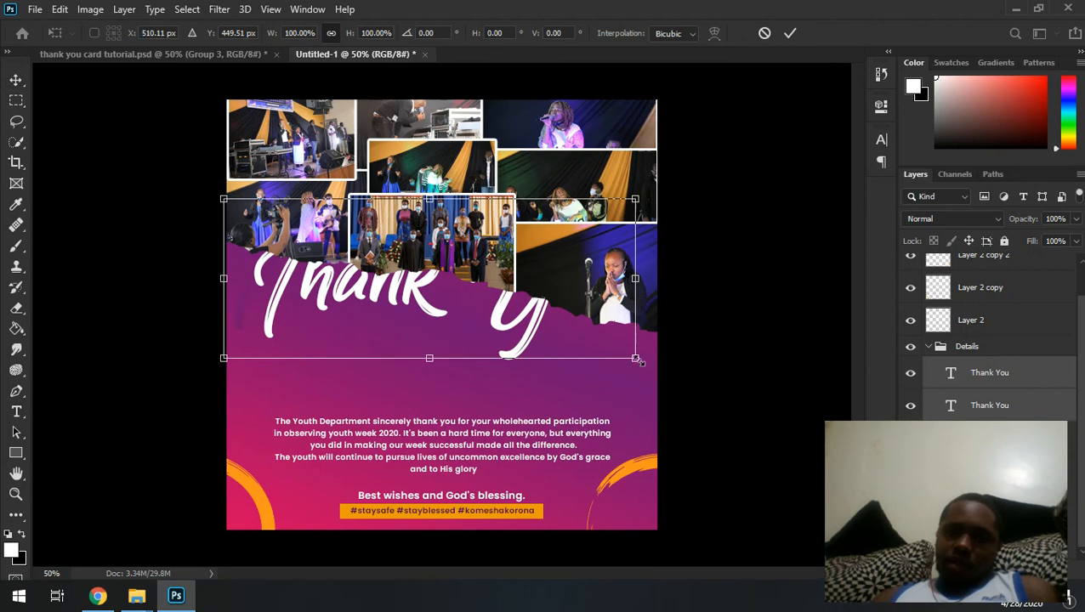
drag(637, 361, 575, 337)
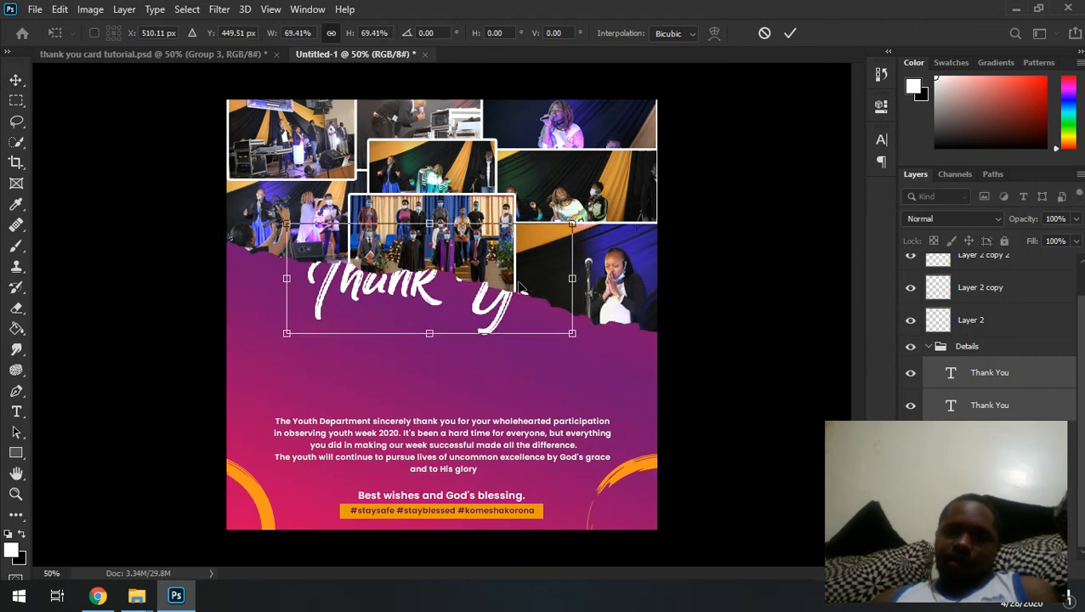
drag(520, 289, 508, 351)
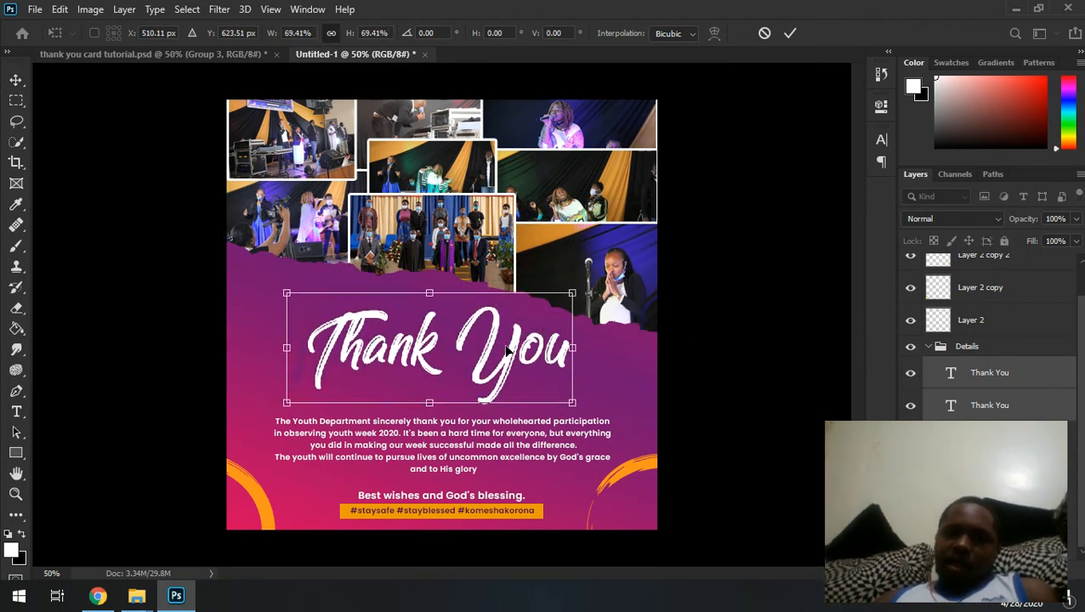
key(Return)
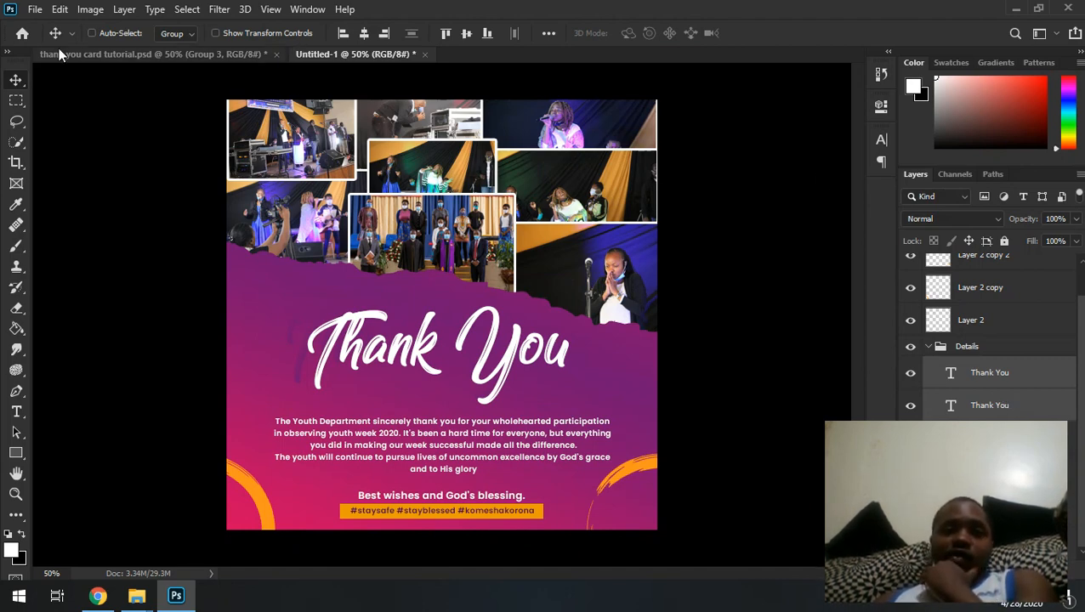
Minimize Photoshop and the browser to view the design files in the pcea youth folder in File Explorer
click(33, 10)
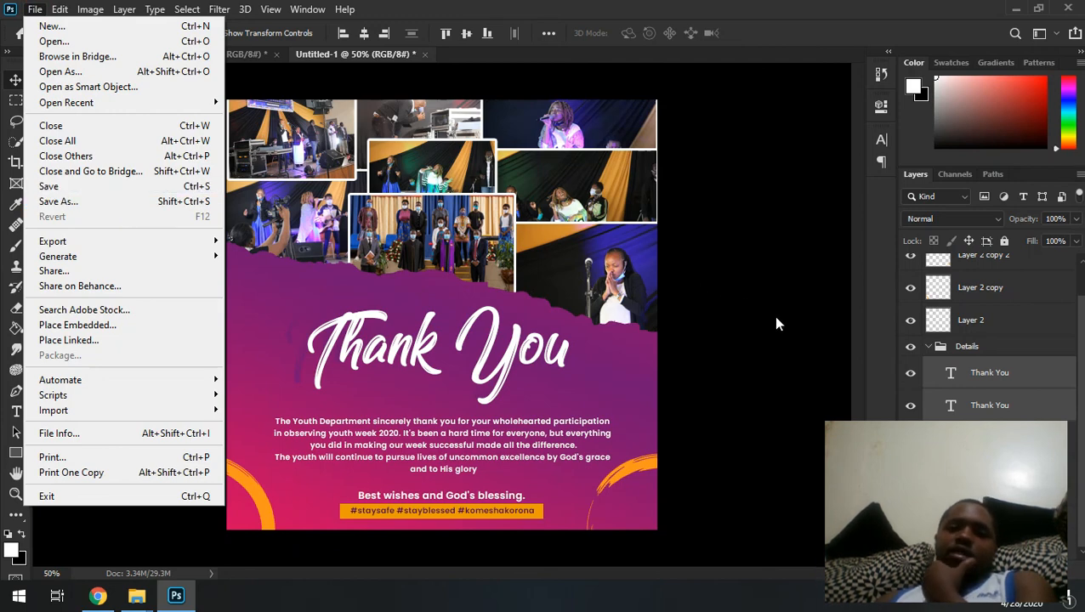
click(774, 279)
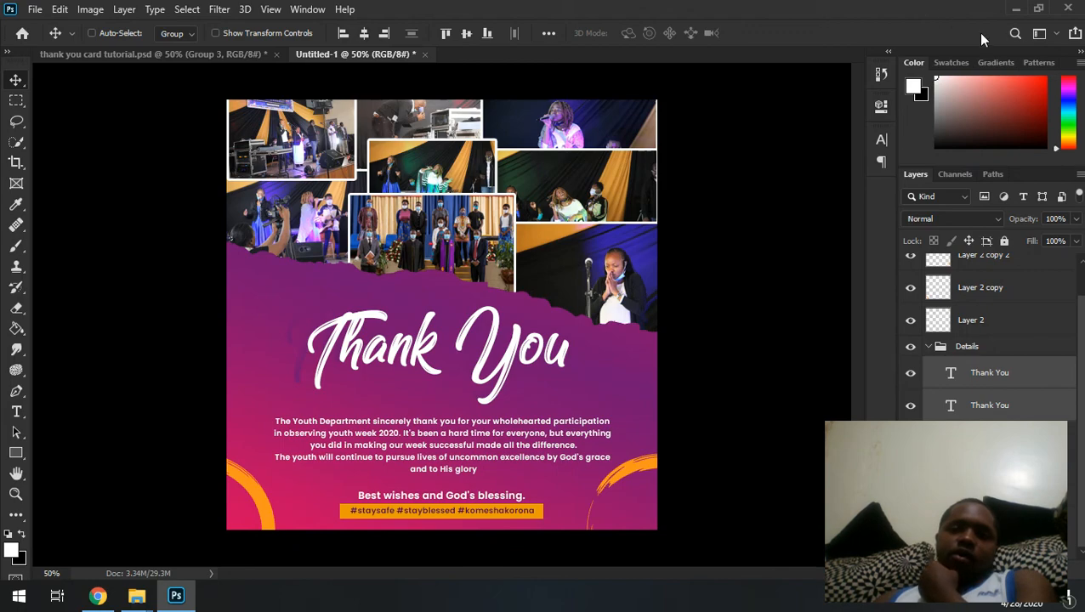
click(1017, 10)
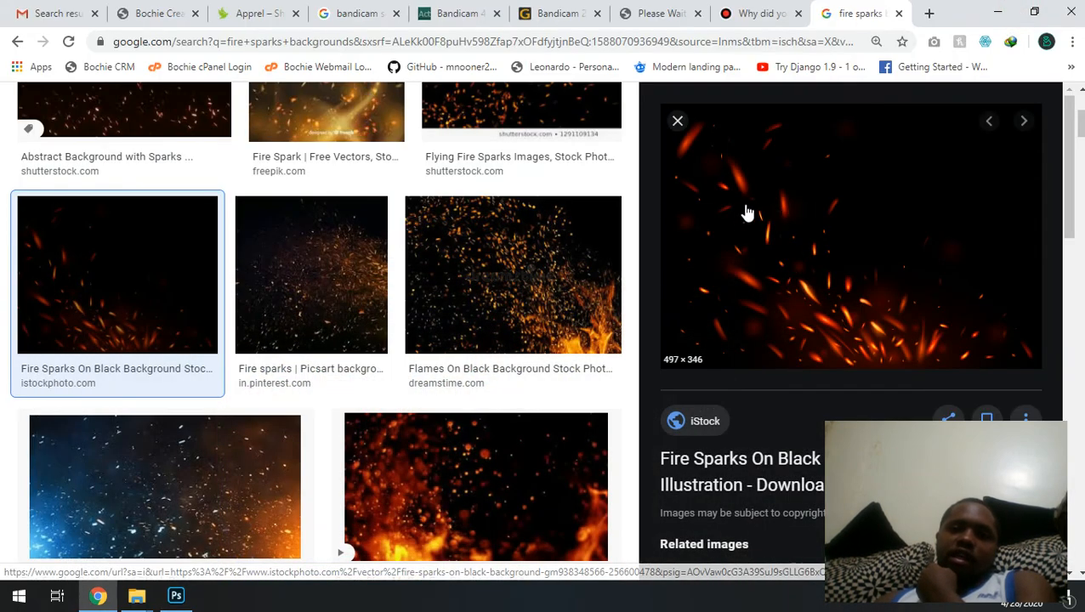
click(1001, 12)
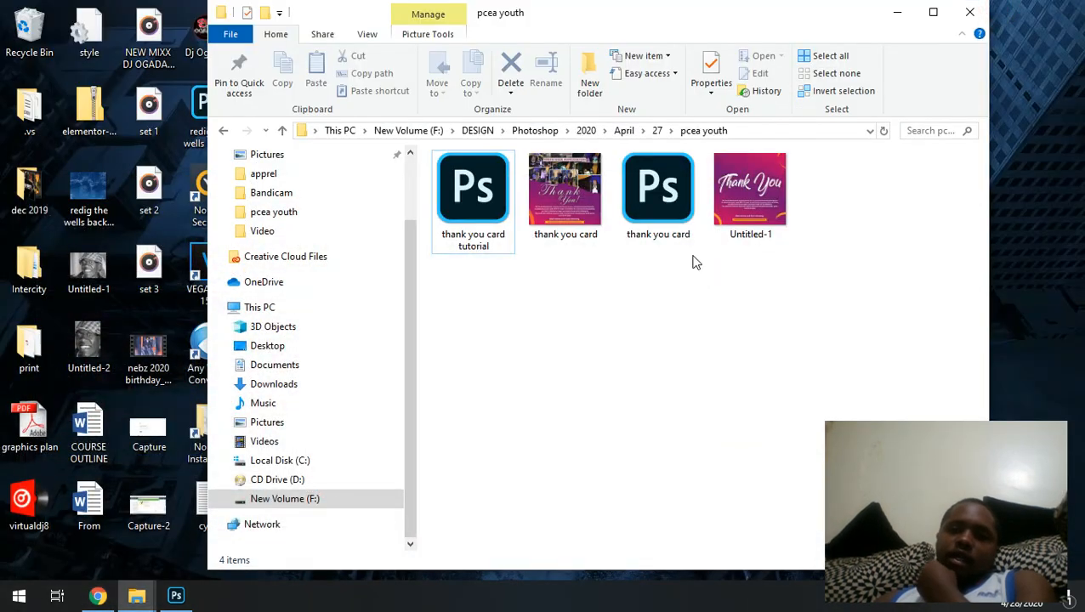
click(581, 415)
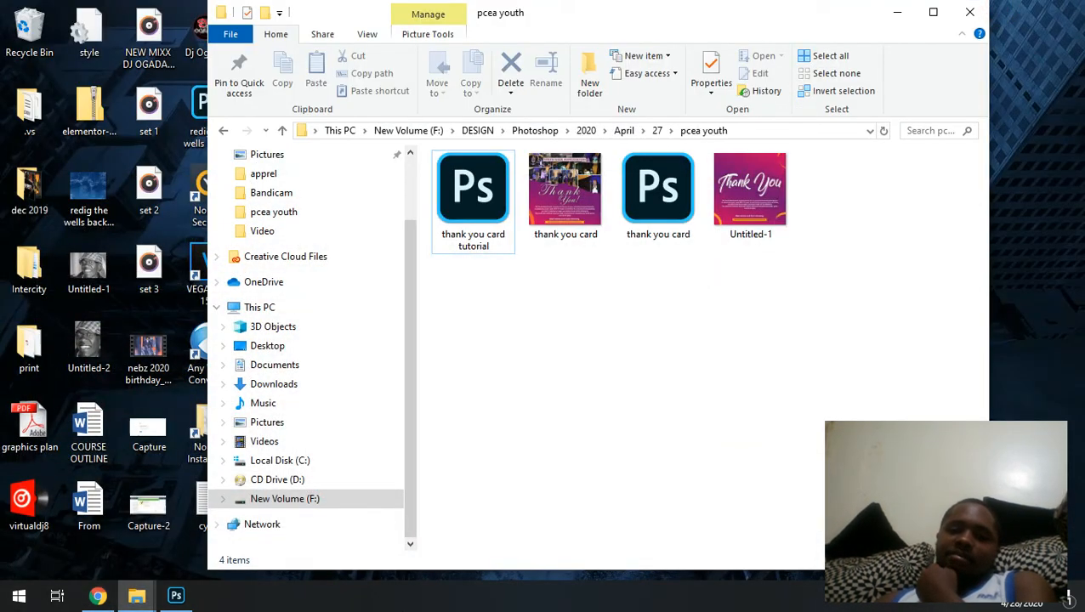
click(936, 608)
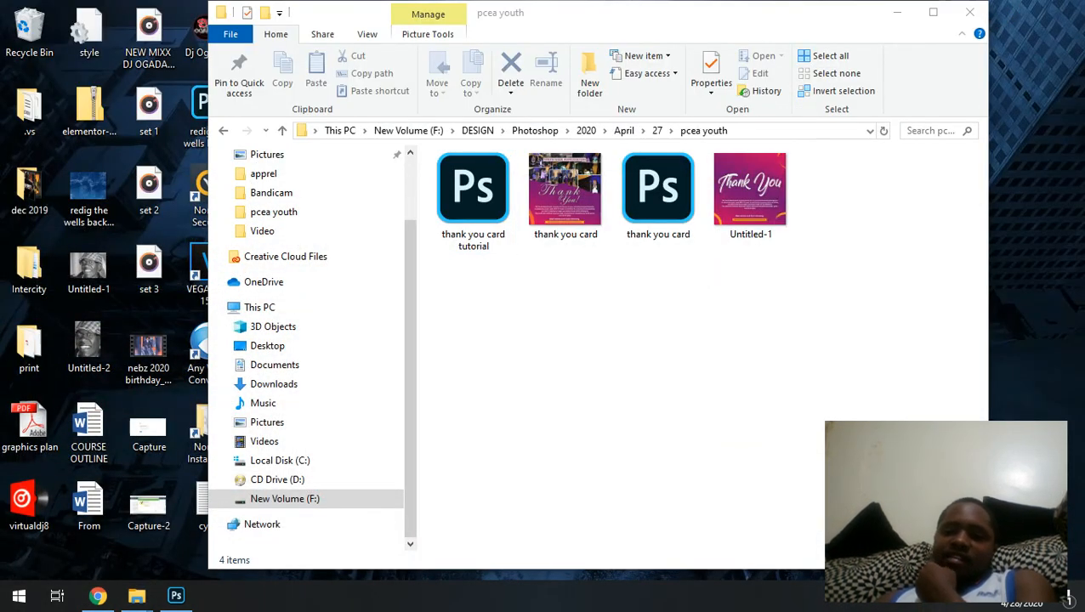